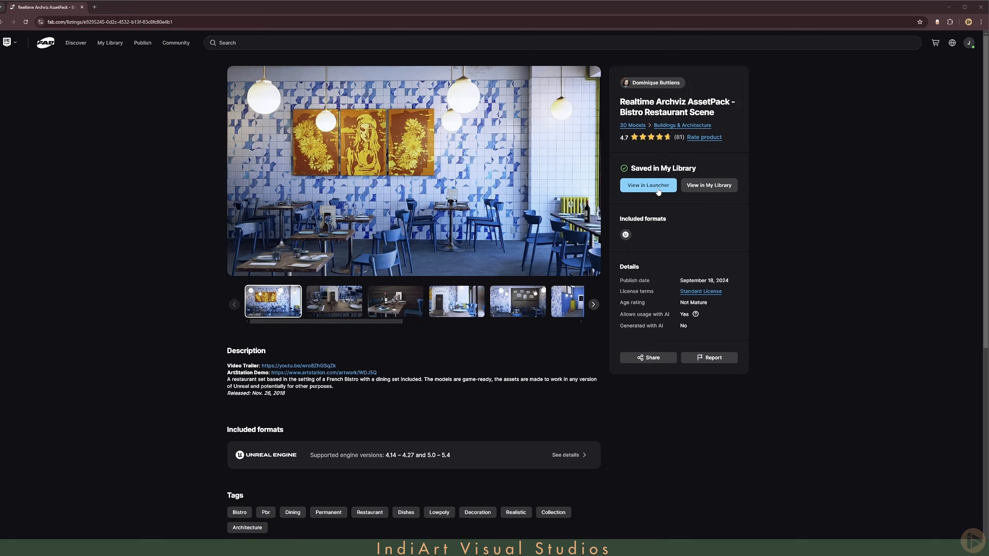
Step: Open the Realtime Archviz AssetPack in the launcher and start creating a project from it for engine version 5.4
click(648, 185)
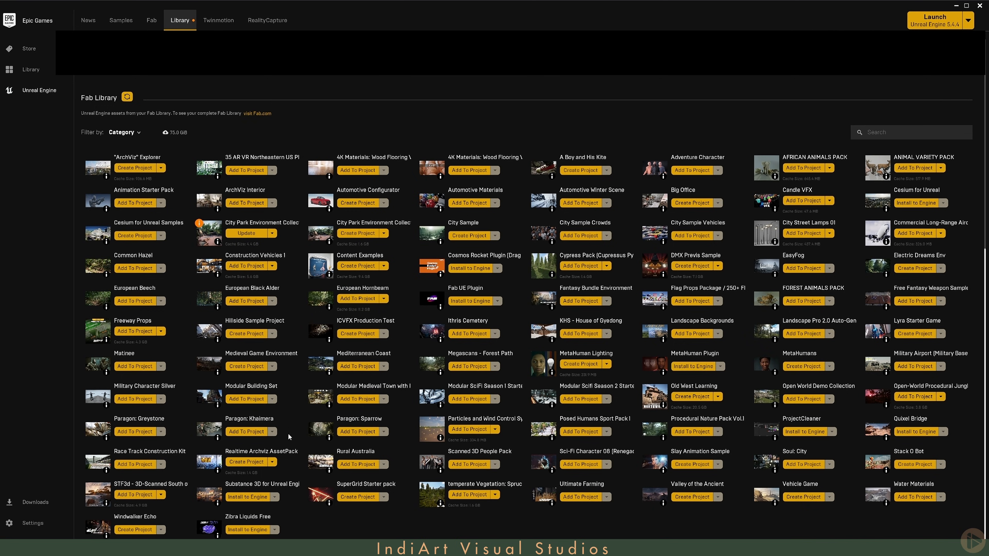
click(249, 465)
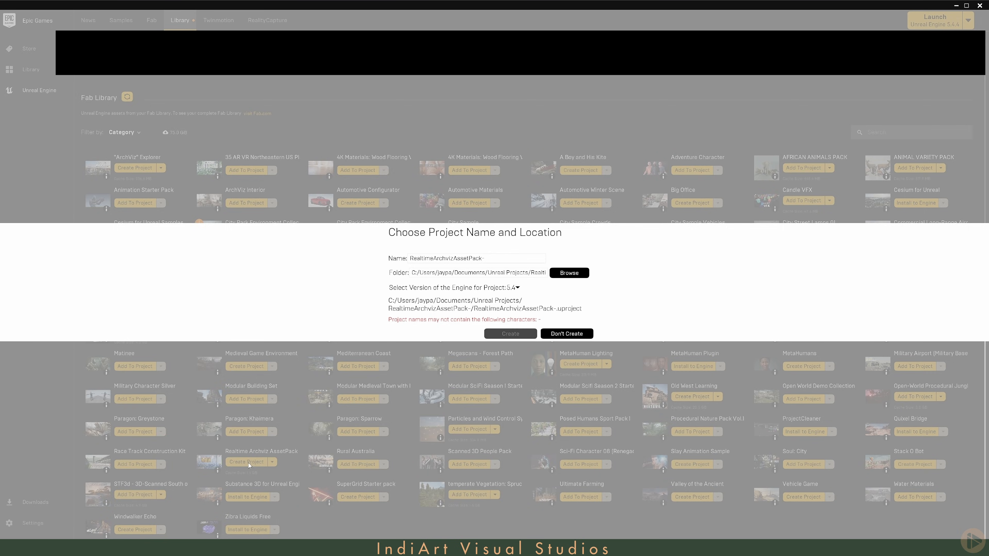
click(516, 289)
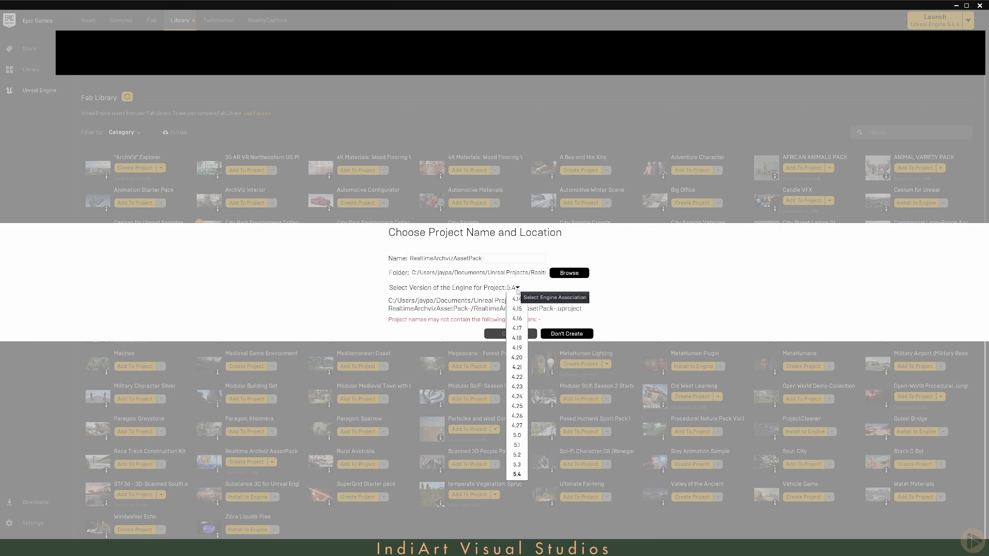
click(515, 474)
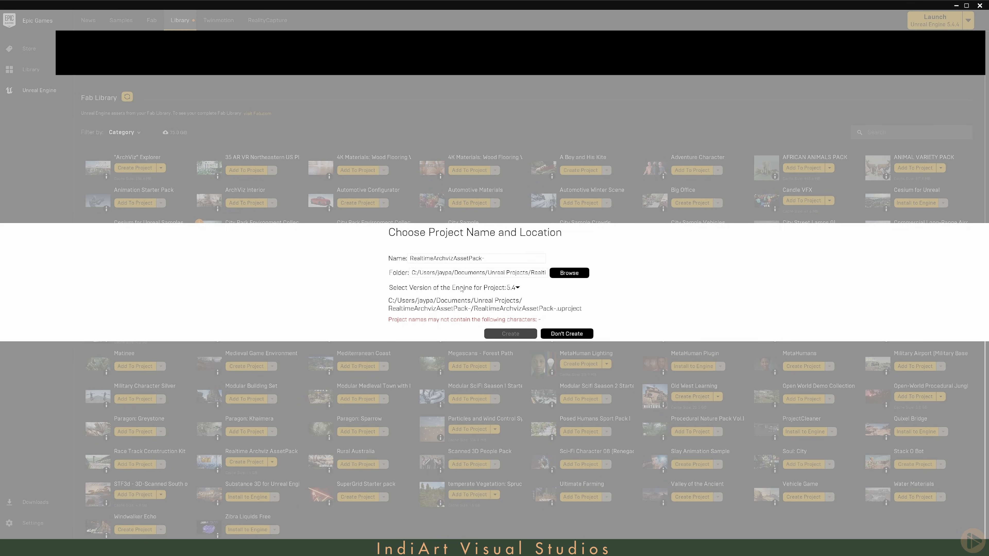
Step: Create the project as RealtimeArchvizAssetPack in the E:/YouTube Content/01 Cinematic Lighting/UE/Start folder
click(569, 274)
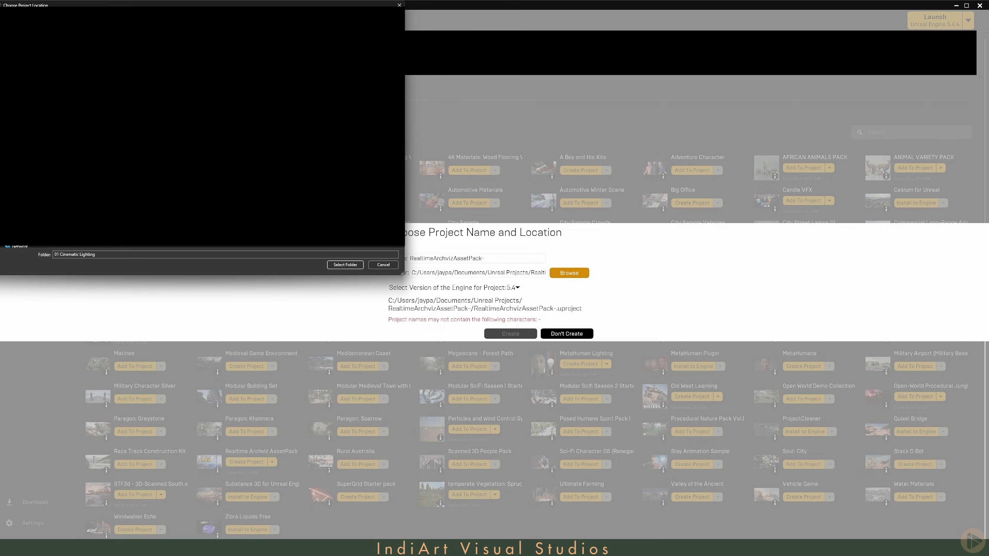
click(344, 265)
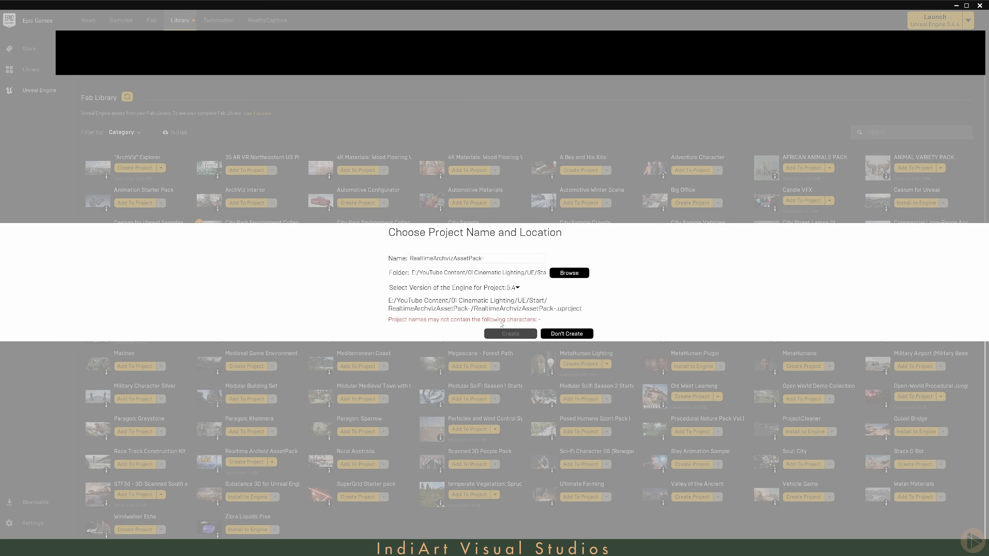
key(BackSpace)
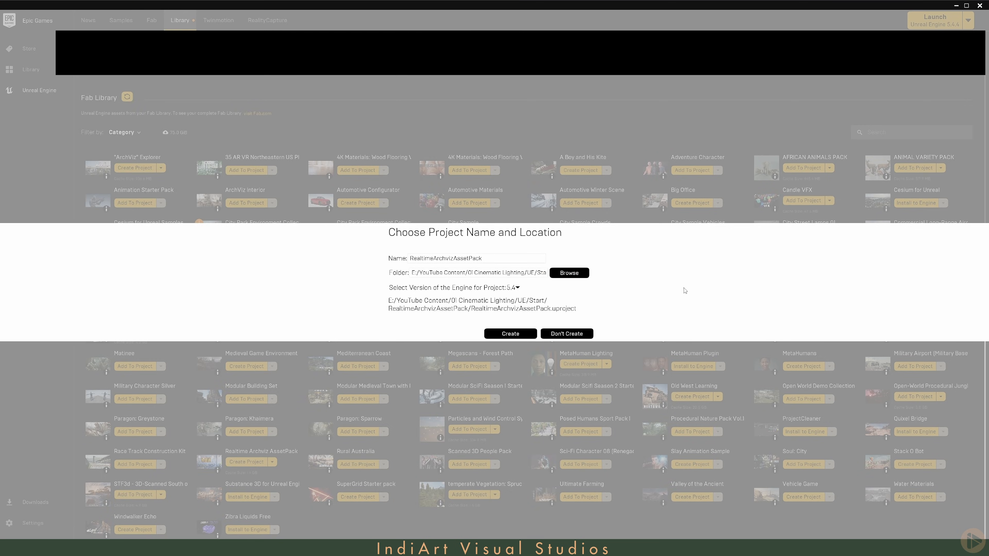
click(498, 335)
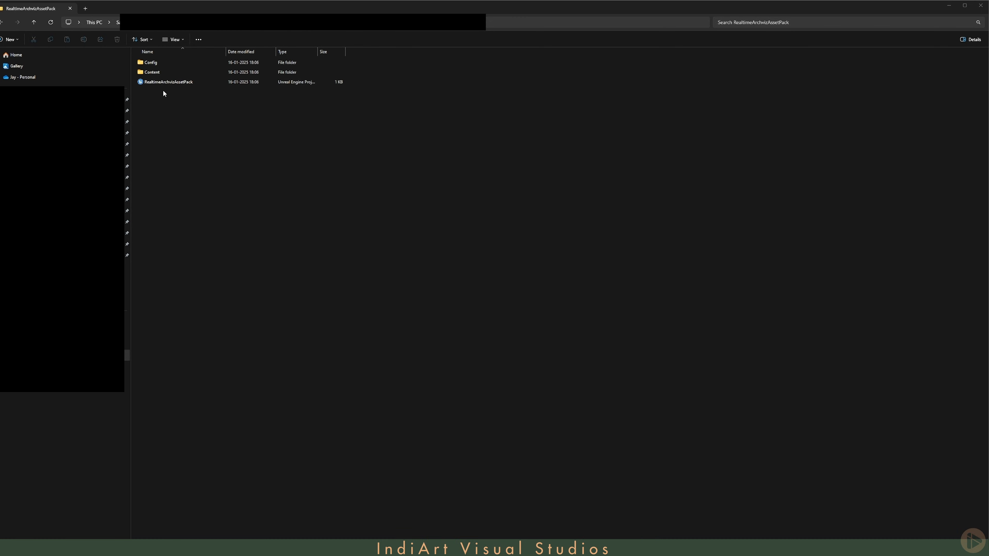
Step: Switch the RealtimeArchvizAssetPack project file to Unreal Engine version 5.5
right_click(153, 84)
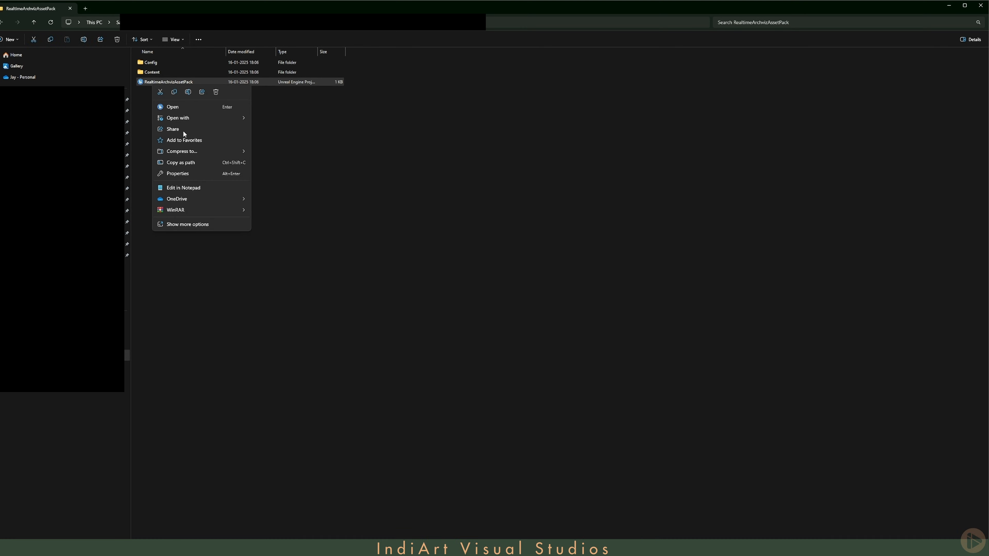
click(192, 225)
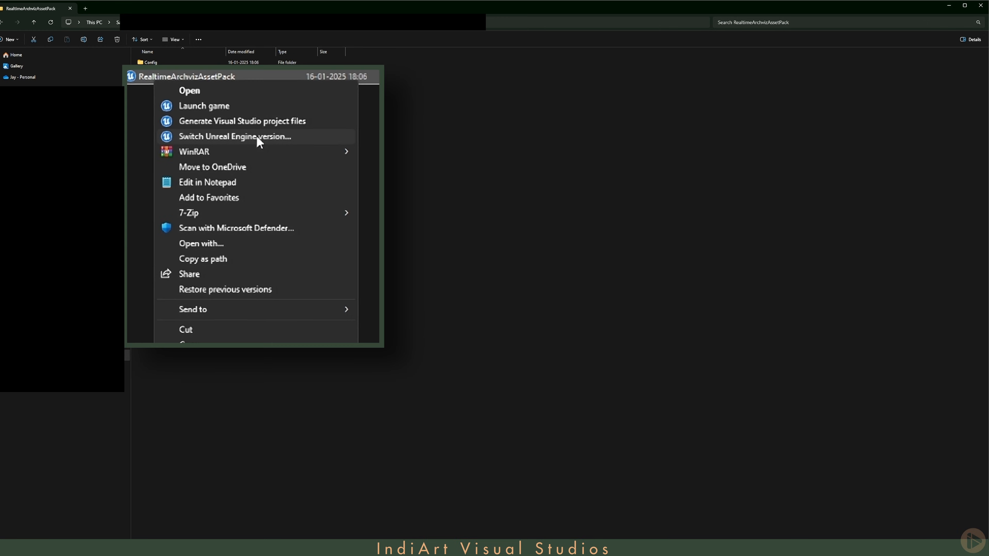
click(218, 112)
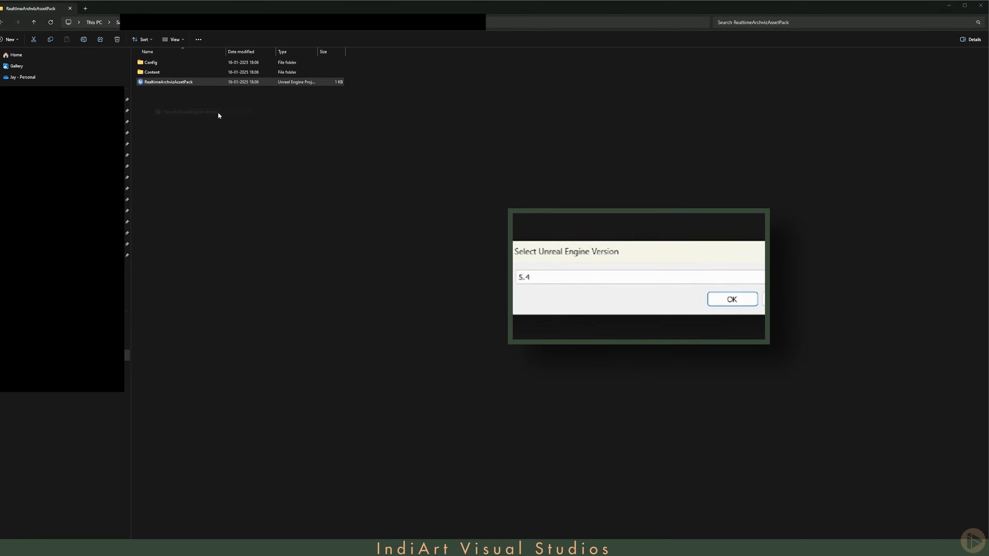
click(585, 278)
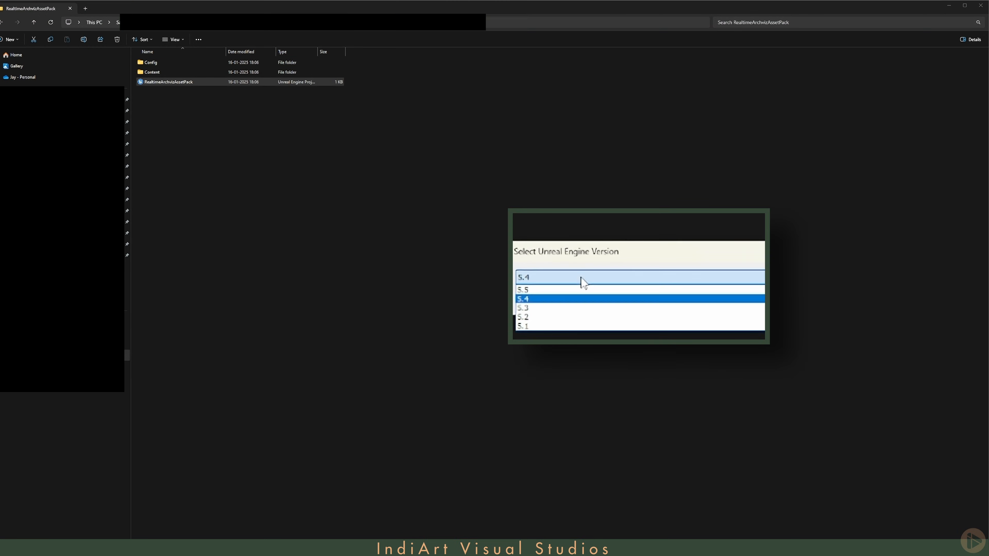
click(538, 296)
click(734, 302)
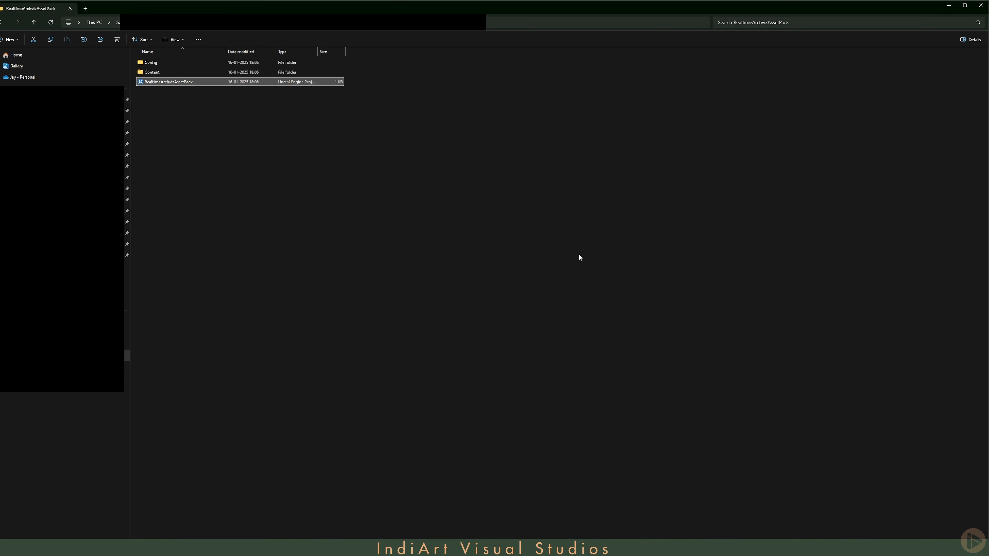
Step: Open the RealtimeArchvizAssetPack project and agree to disable the missing plugin to continue loading it
double_click(170, 83)
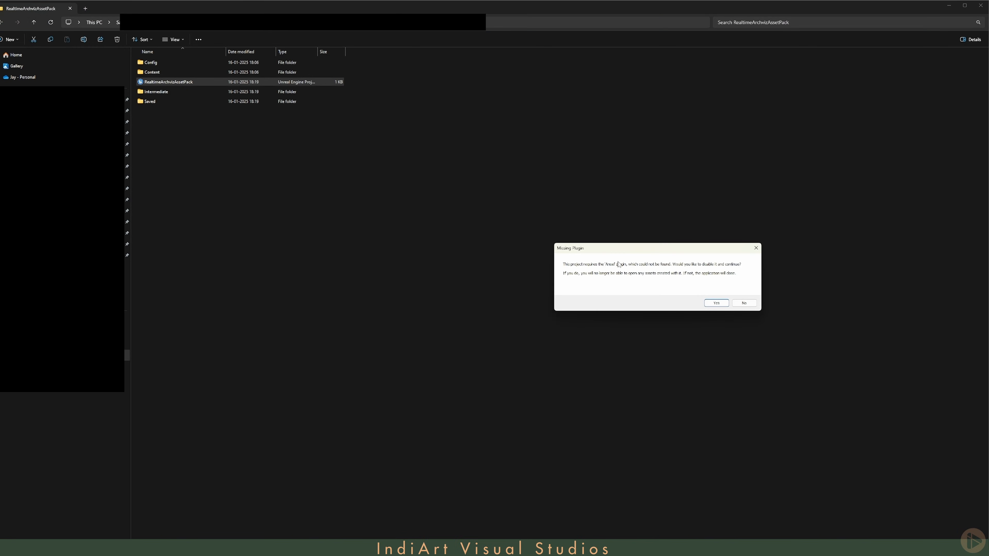
drag(627, 252, 593, 227)
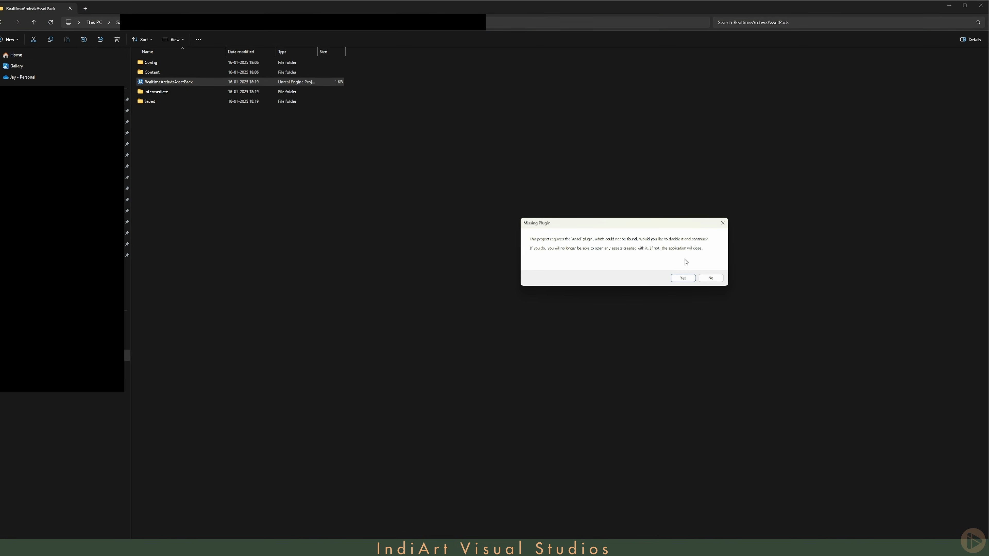
click(683, 278)
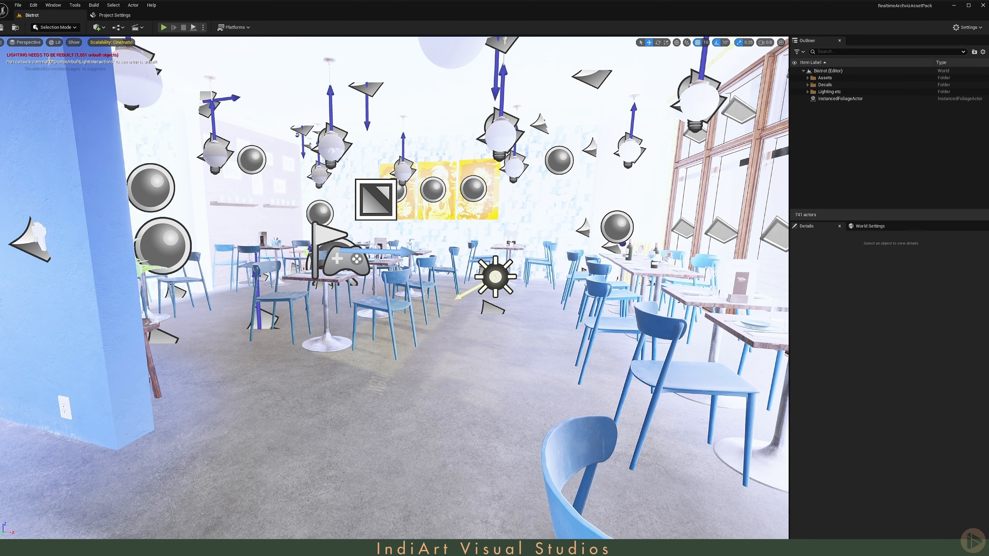
Step: Open the World Settings panel and the Project Settings tab
click(868, 226)
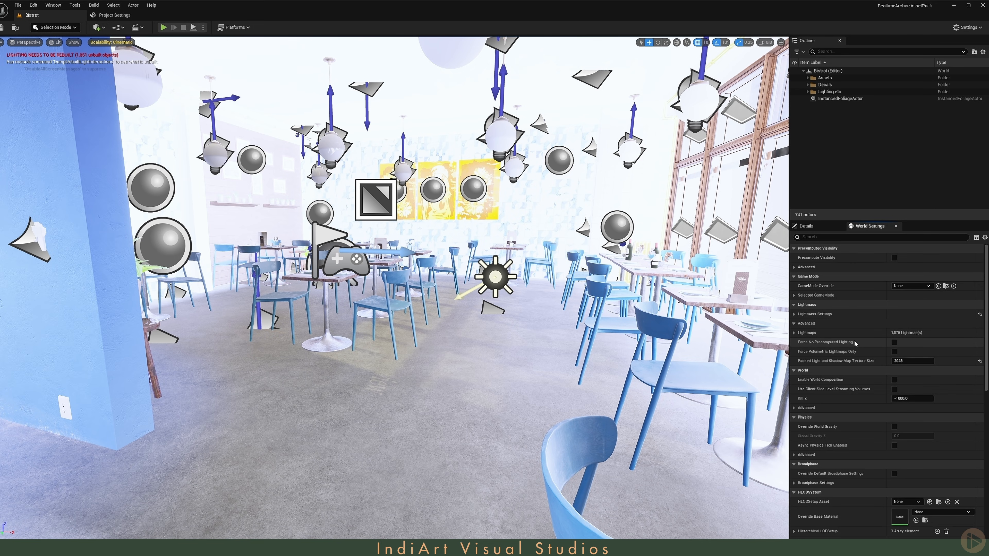
click(117, 14)
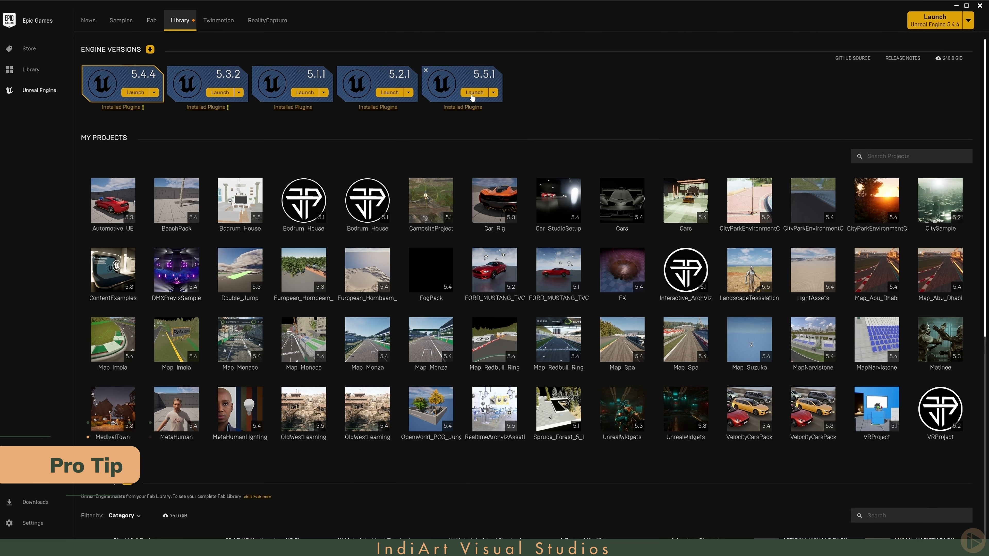
Step: Launch Unreal Engine 5.5.1 and create a new Third Person template project in a chosen folder
click(473, 92)
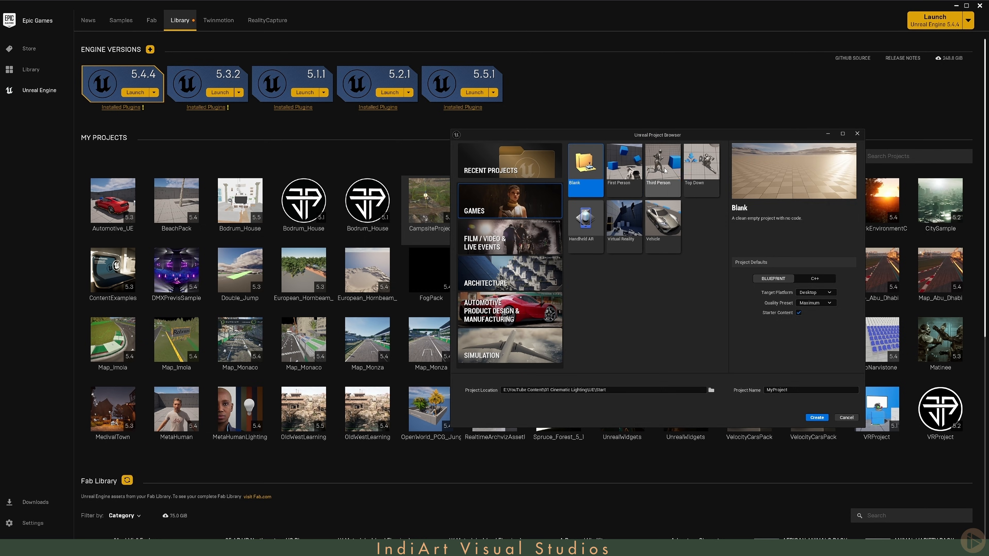
click(663, 167)
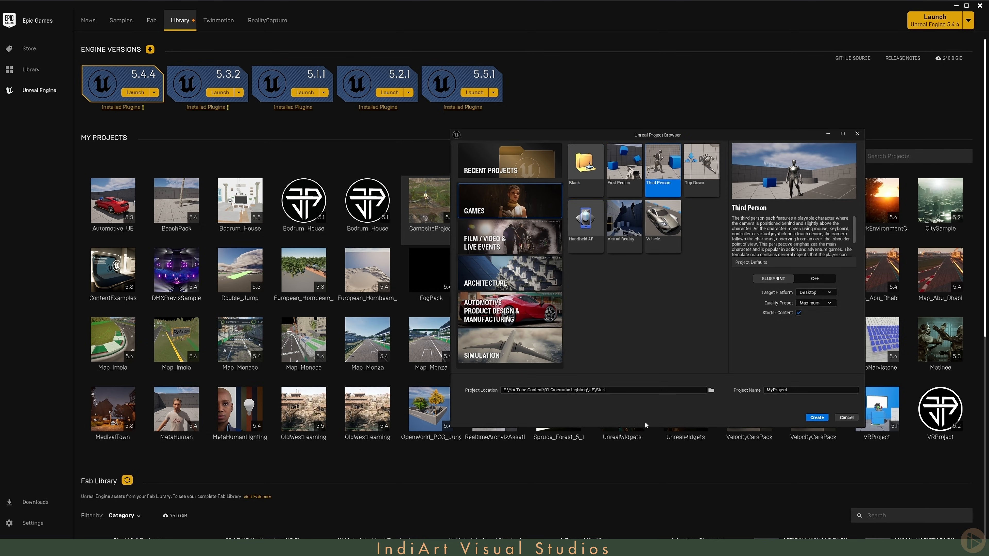
click(711, 390)
click(802, 393)
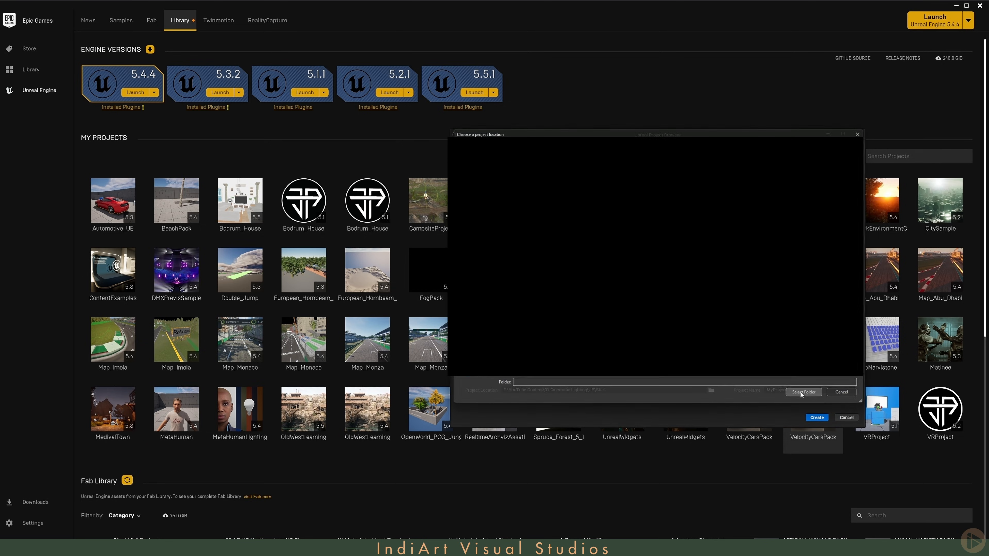
click(813, 391)
click(816, 417)
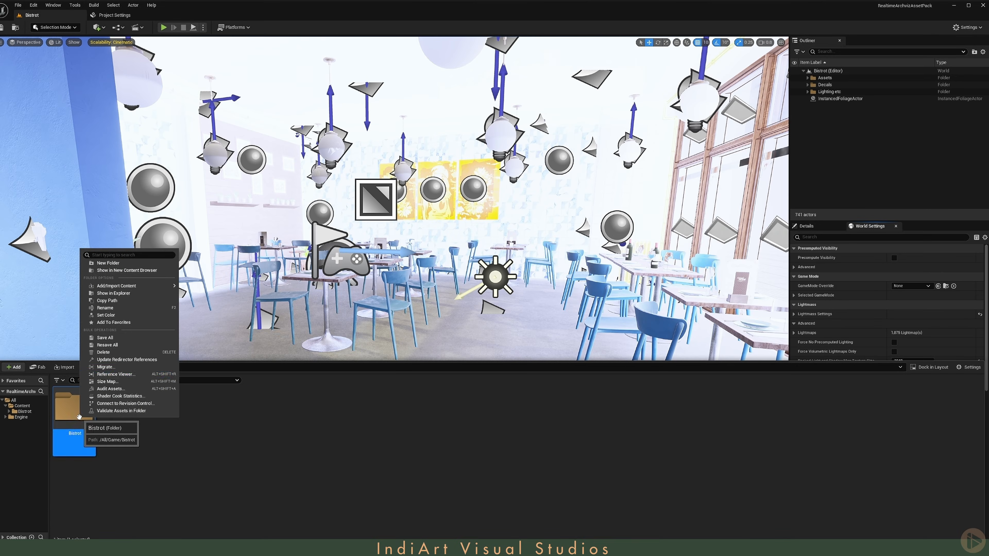
Step: Migrate the Bistrot content folder into the Content folder of the new Cafe project
click(117, 368)
click(708, 365)
click(163, 21)
double_click(139, 57)
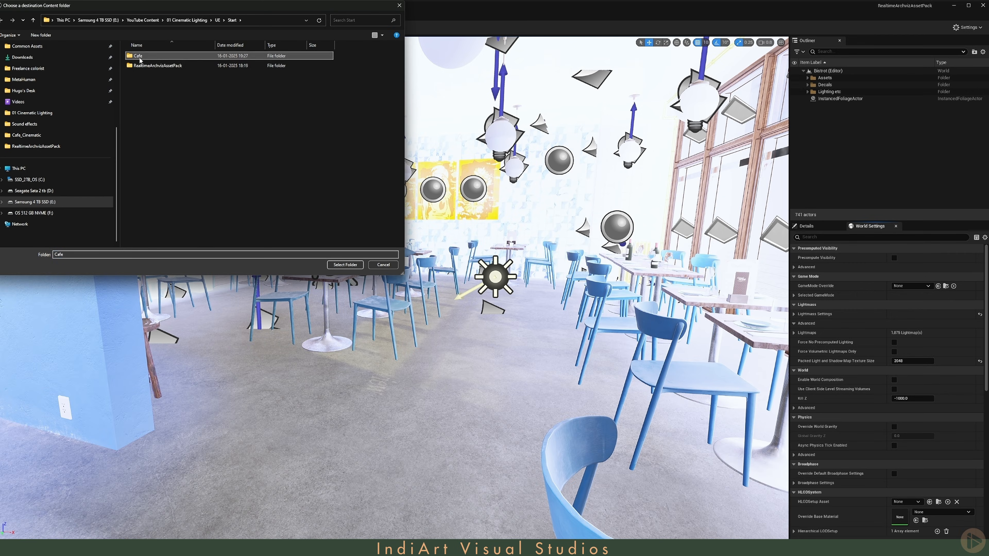
double_click(140, 65)
click(348, 268)
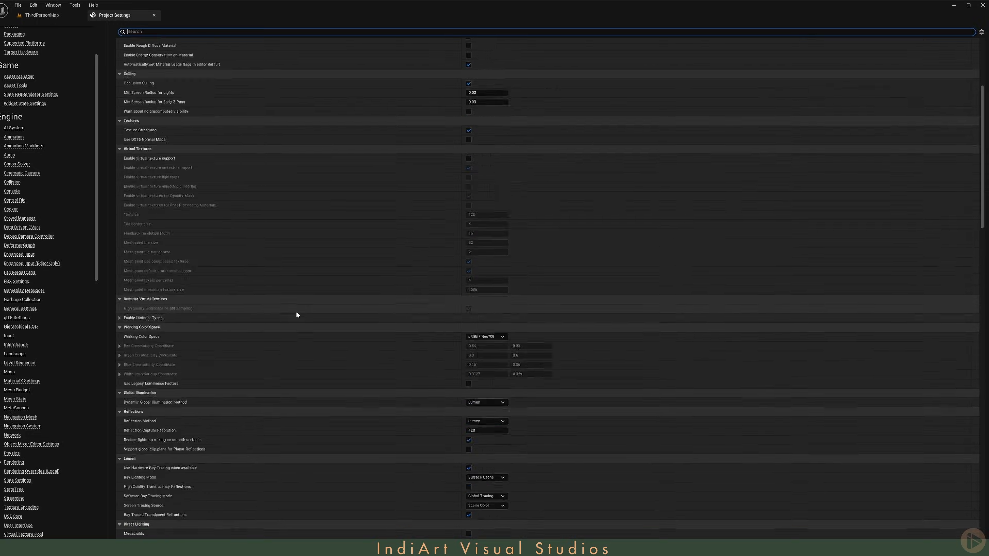
Step: In the project's rendering settings, set the Reflection Capture Resolution to 2048
scroll(296, 312, down, 4)
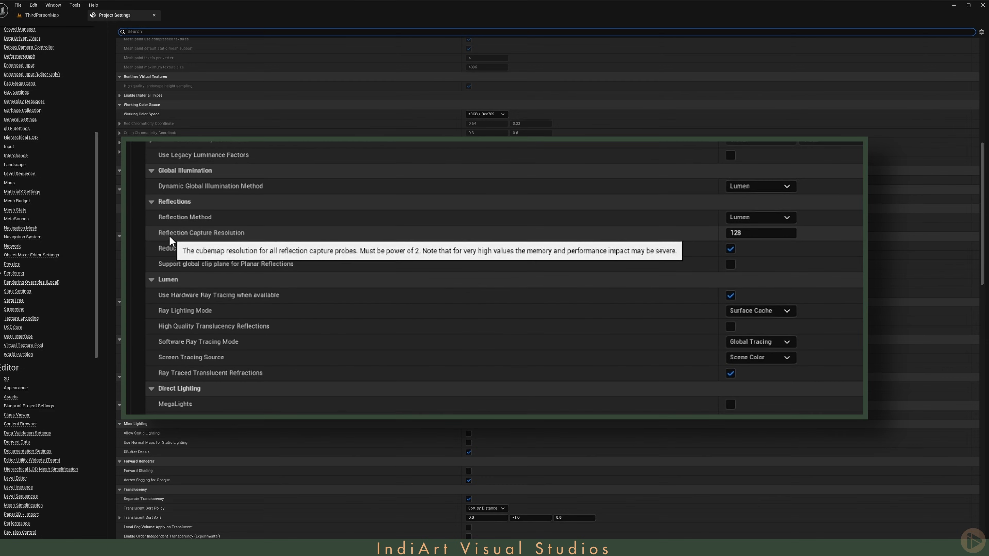
mouse_move(178, 212)
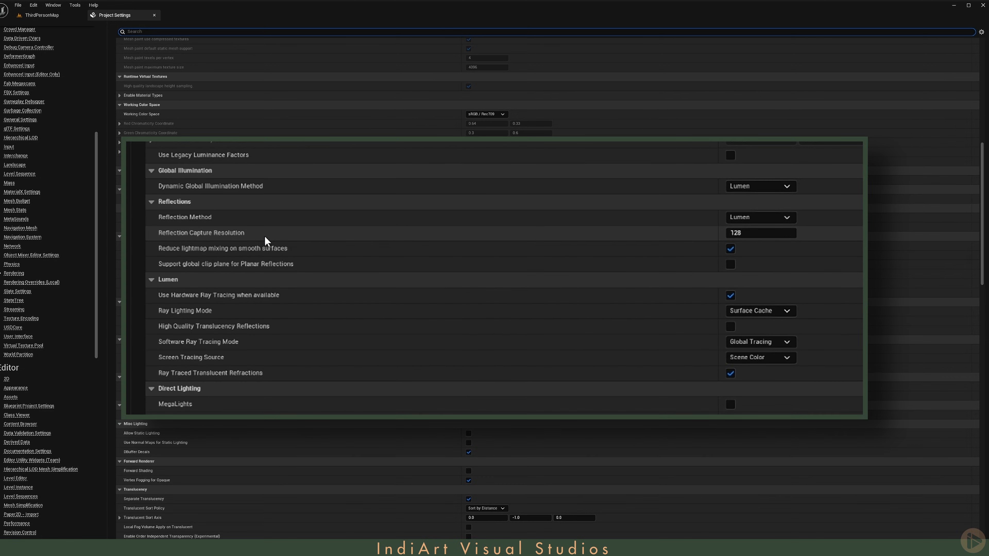
click(790, 234)
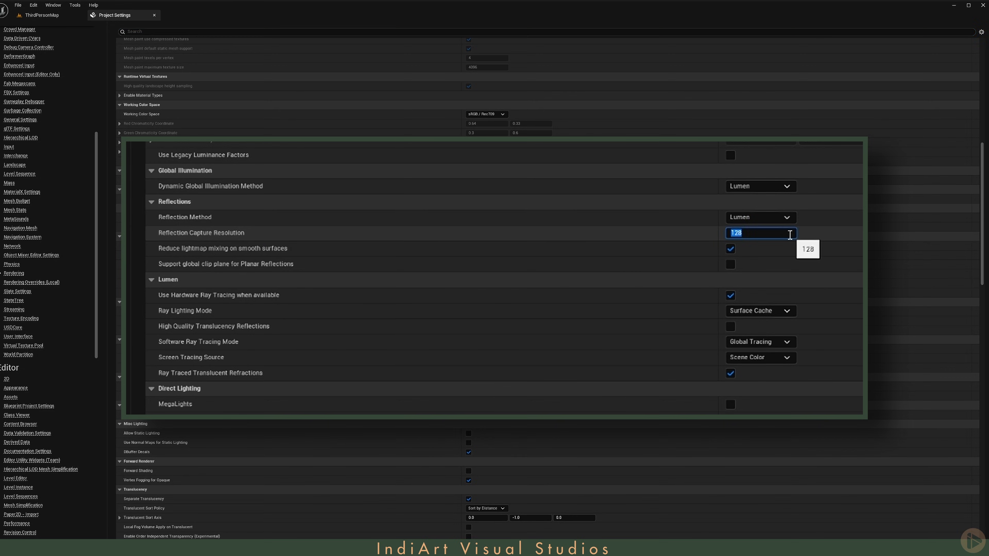
text(2048)
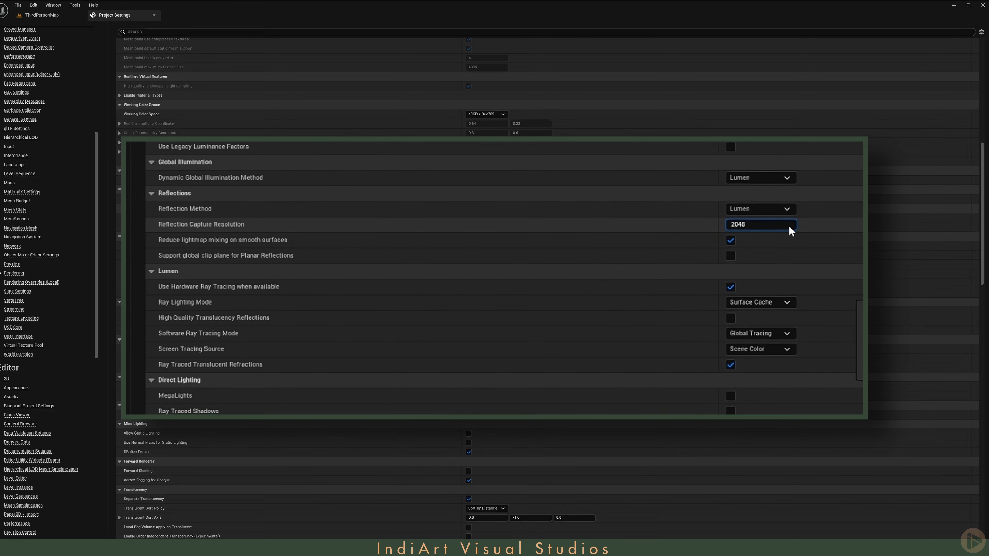
Step: Set Lumen's Ray Lighting Mode to Hit Lighting for Reflections and Software Ray Tracing Mode to Detail Tracing
click(420, 289)
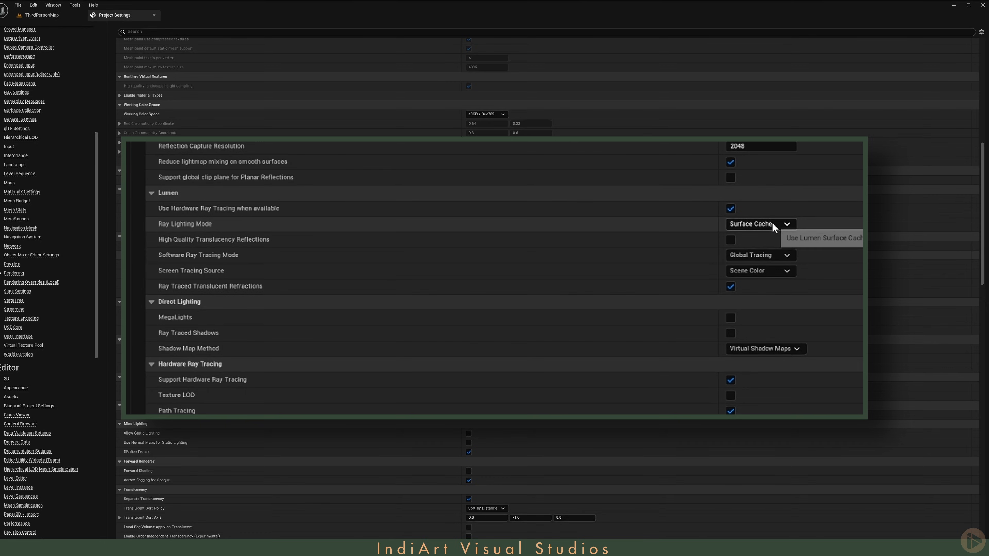
click(784, 225)
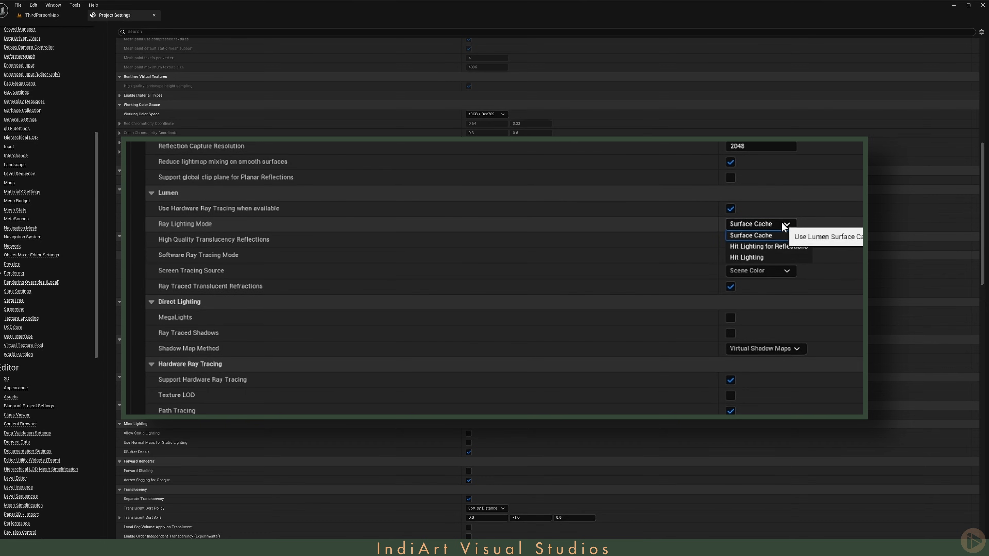
click(803, 246)
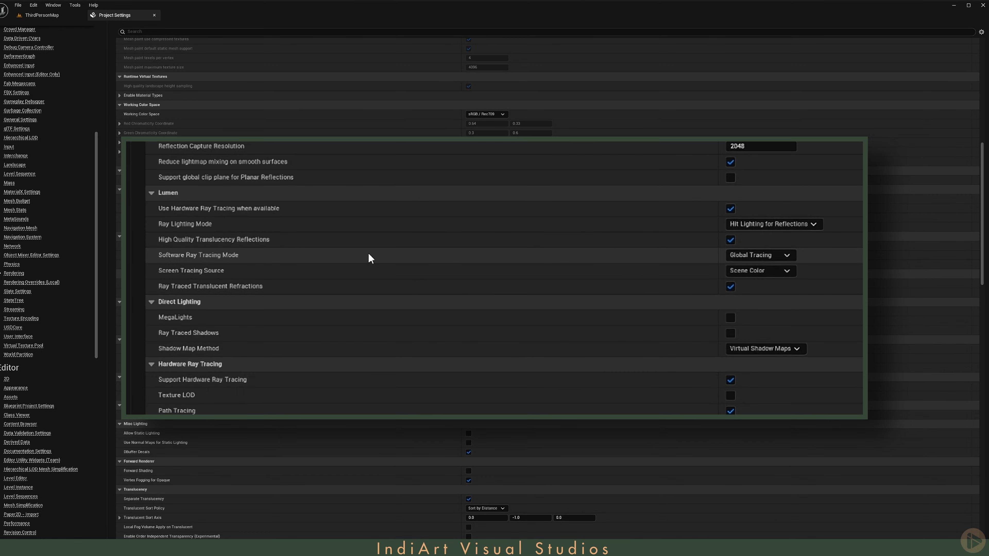
click(788, 255)
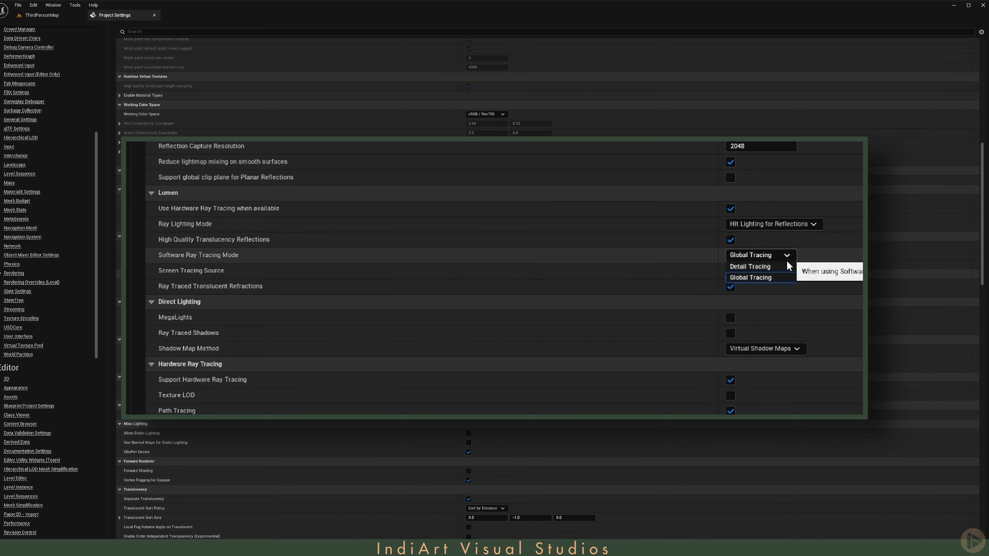
click(777, 274)
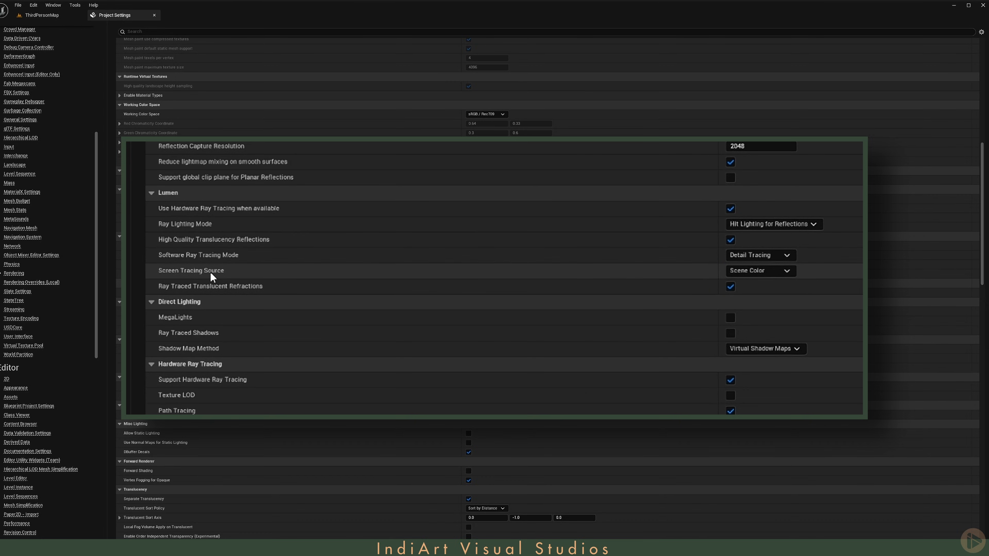
Step: Set Screen Tracing Source to Anti-aliased Scene Color, with Translucency and enable MegaLights
click(788, 269)
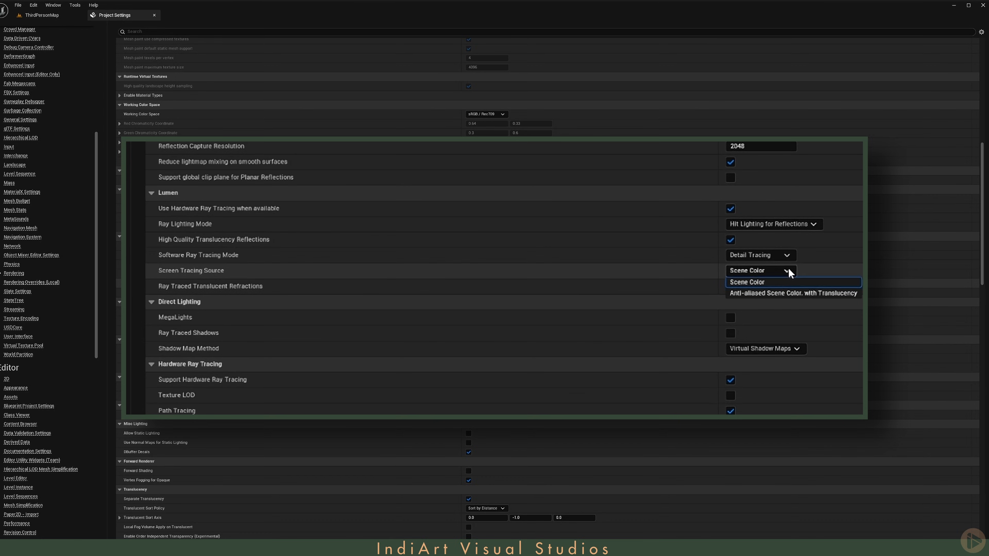
click(844, 294)
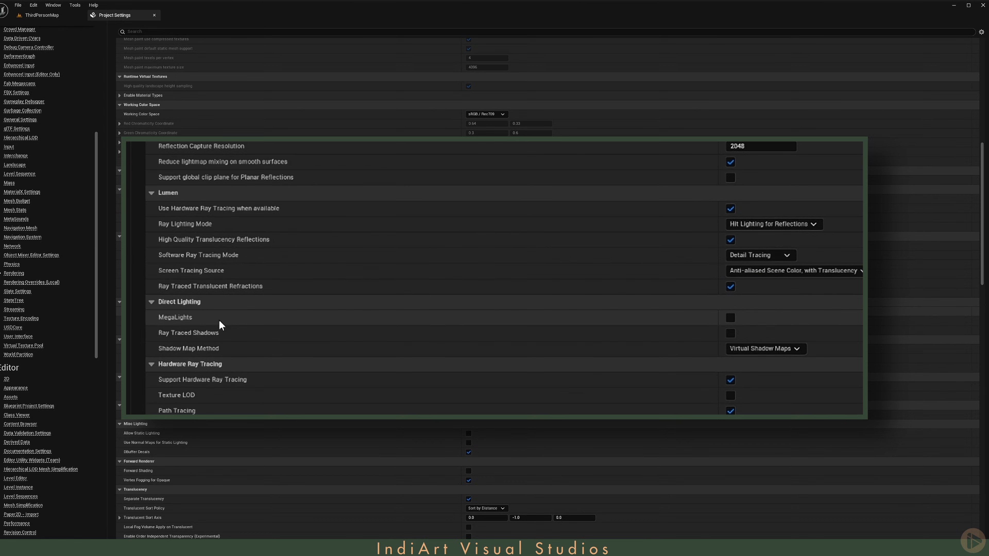
click(730, 317)
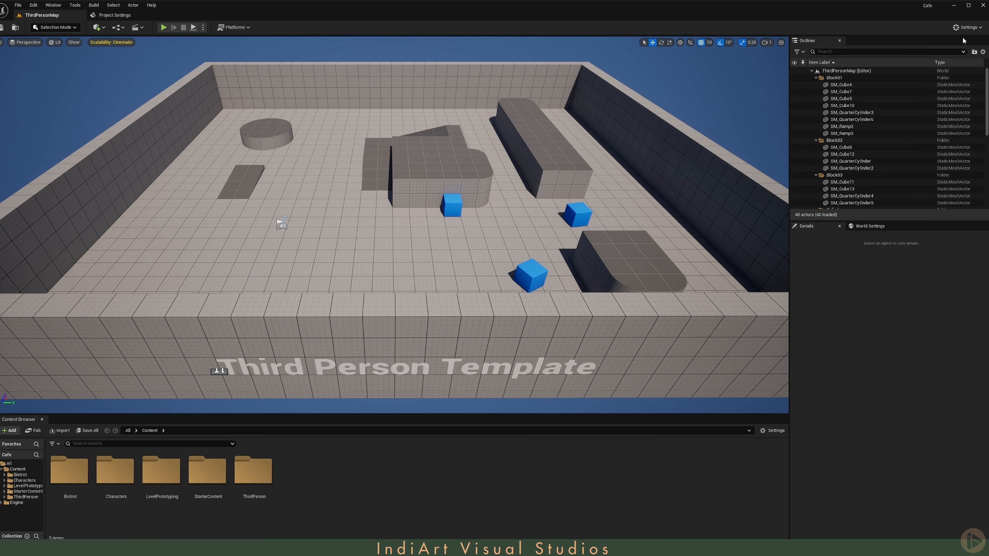
Step: Open the plugin manager, search for hdr, and enable the HDRI Backdrop plugin
click(967, 27)
click(969, 74)
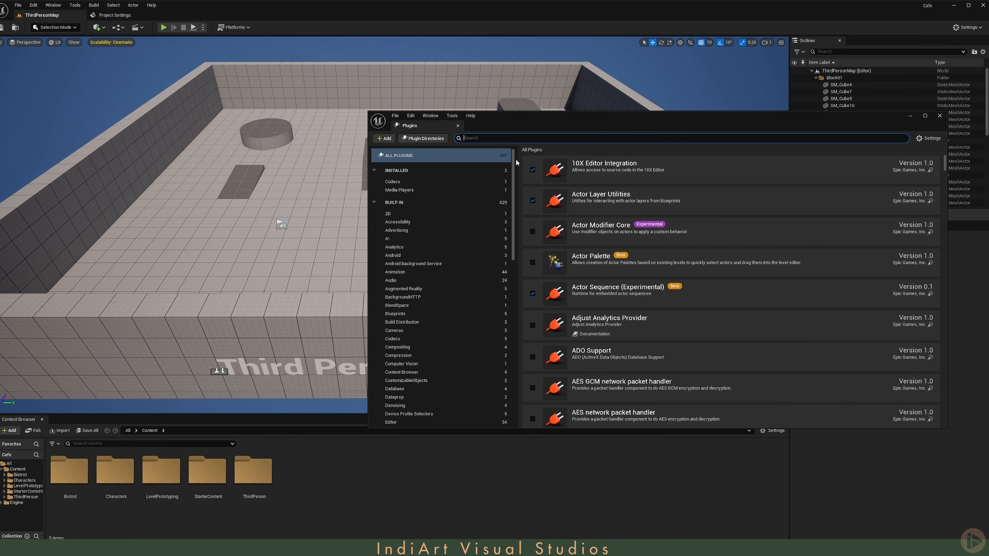
click(518, 140)
text(hdri)
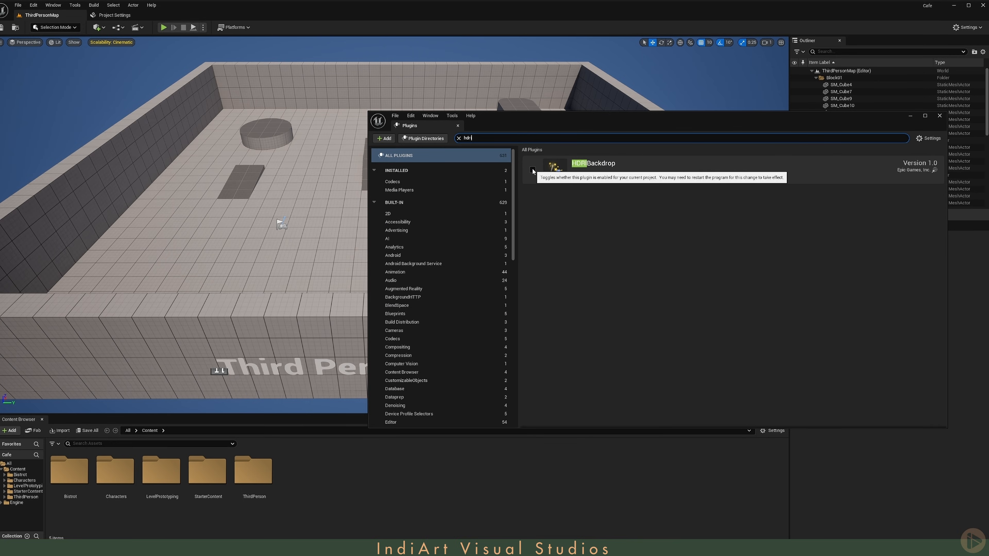
click(532, 169)
Step: Search the plugins for movie render, enable Movie Render Queue, and restart the editor
click(504, 137)
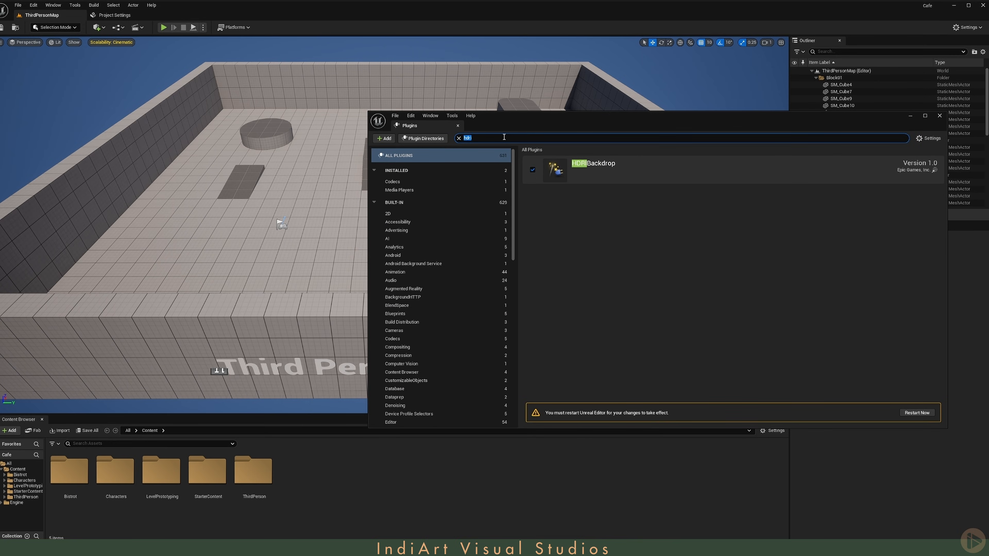
text(movie)
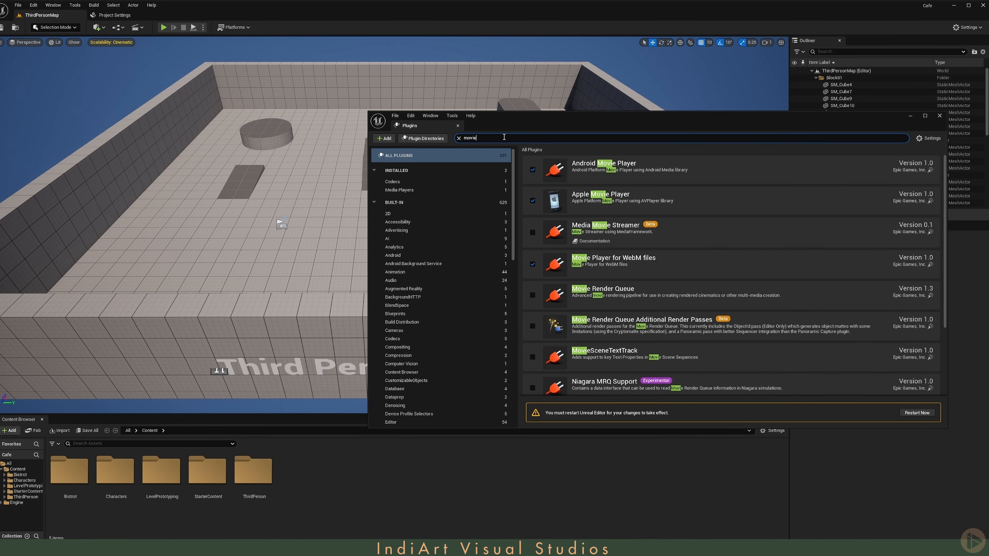
text( render)
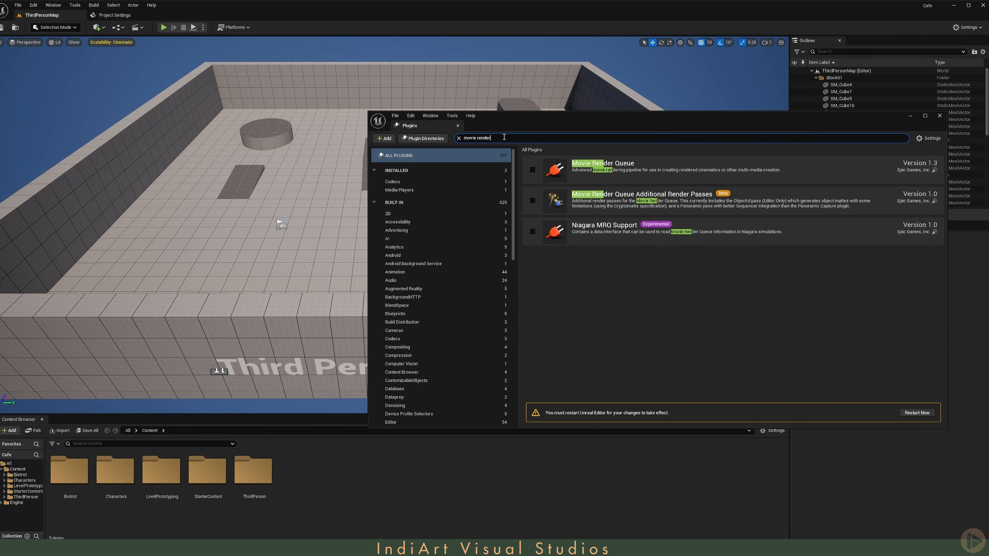
click(532, 170)
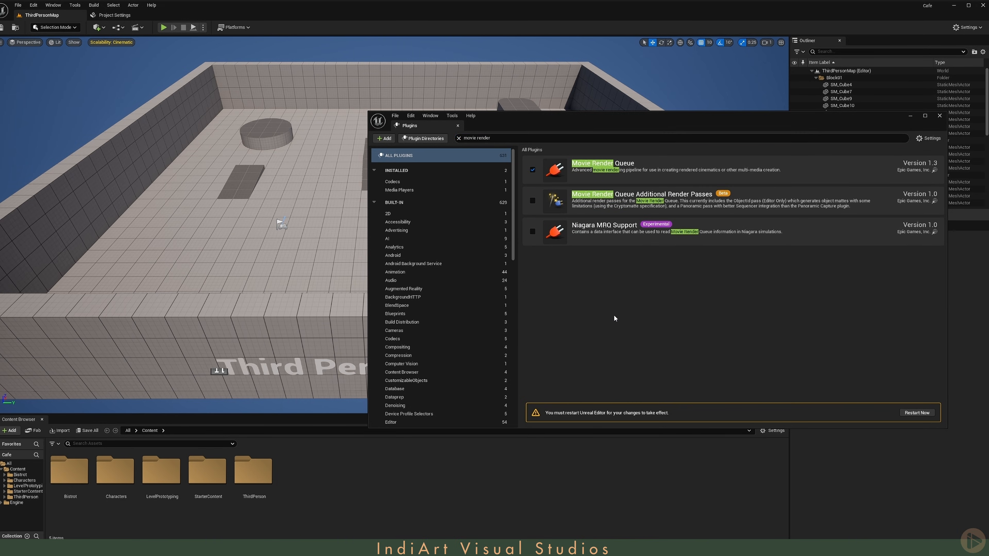
click(918, 414)
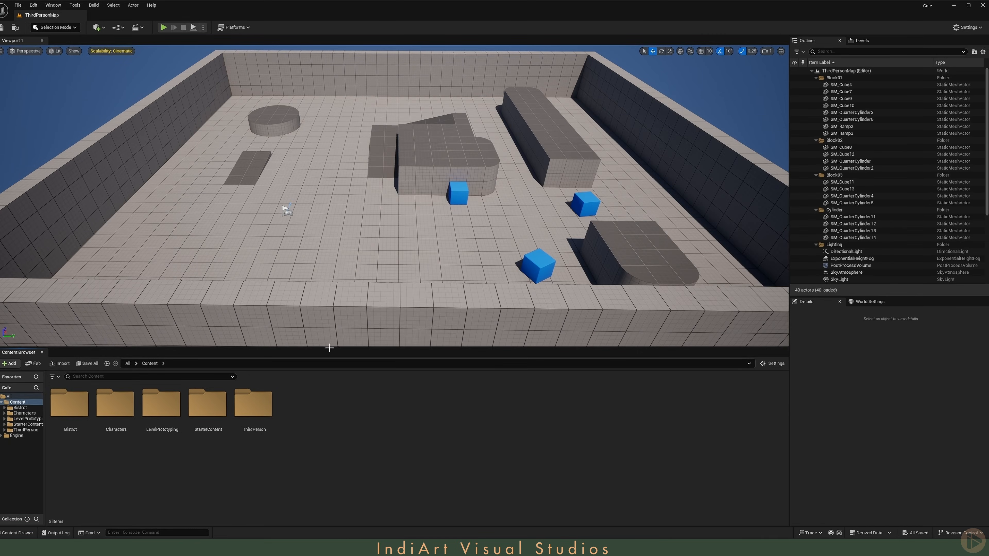
Step: Duplicate the Bistrot level inside the Bistrot folder as Cafe_01 and save it
click(28, 408)
click(209, 436)
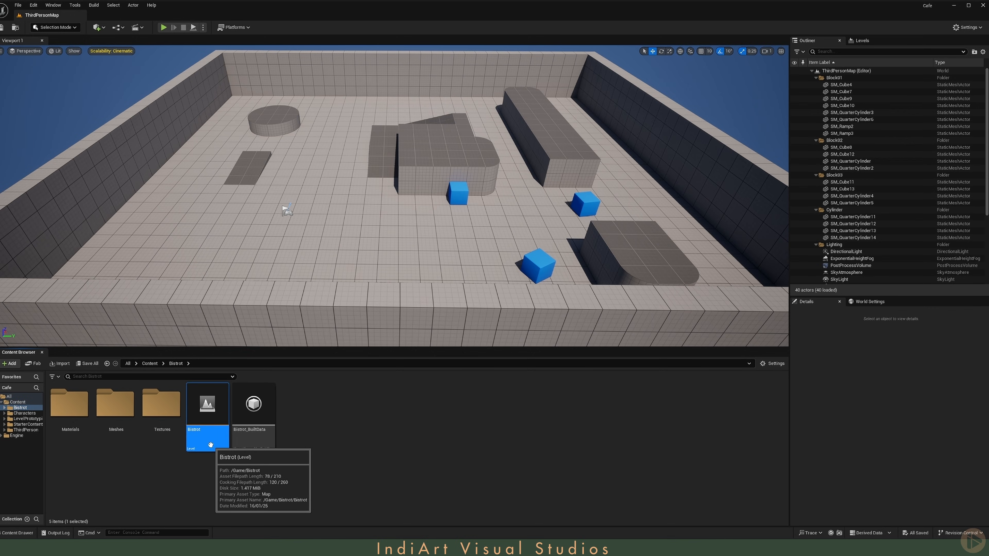
key(ctrl+d)
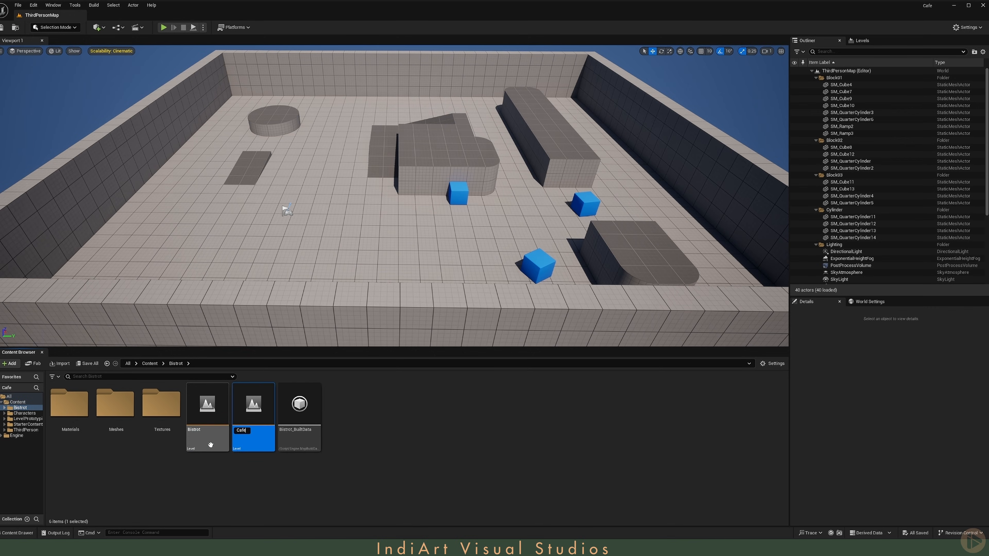
text(Cafe_01)
key(Return)
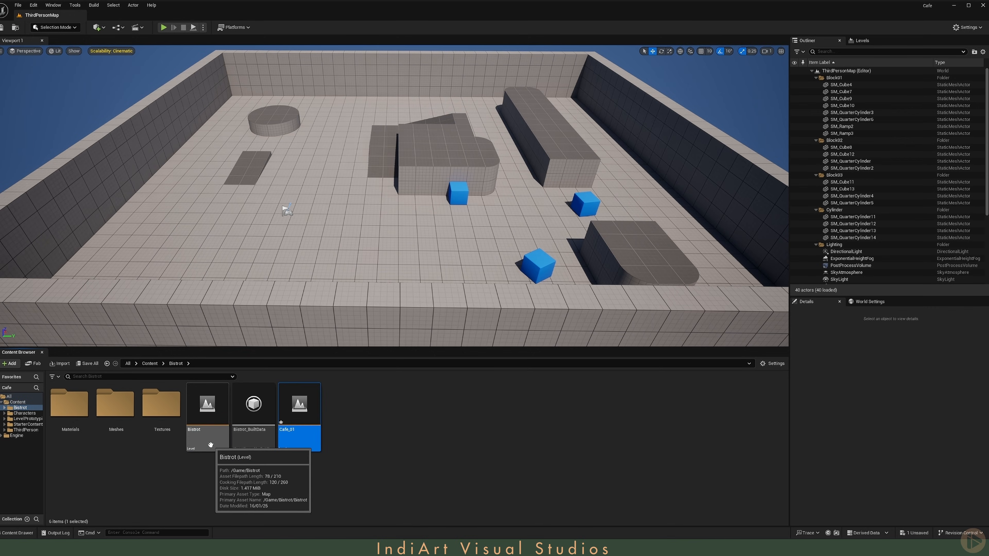
key(ctrl+s)
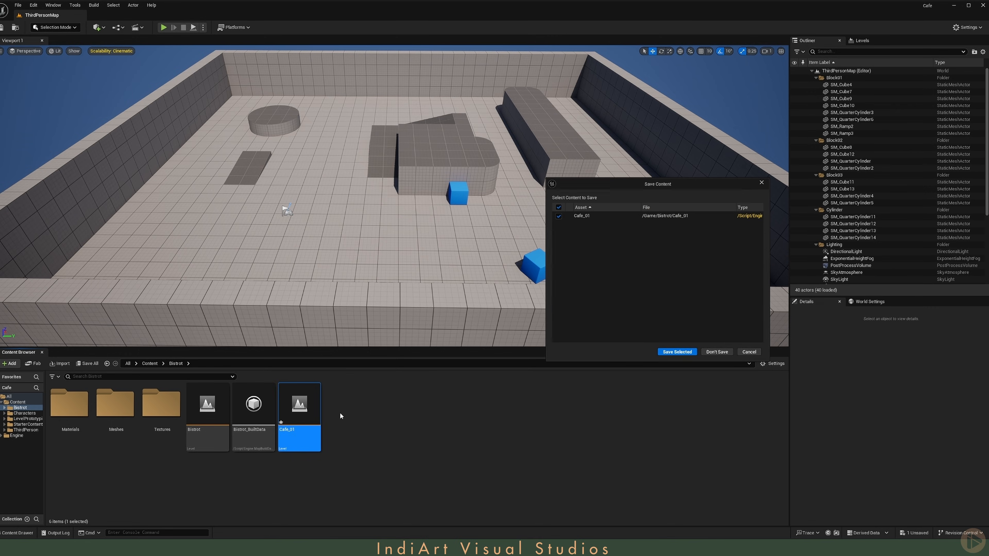
click(677, 351)
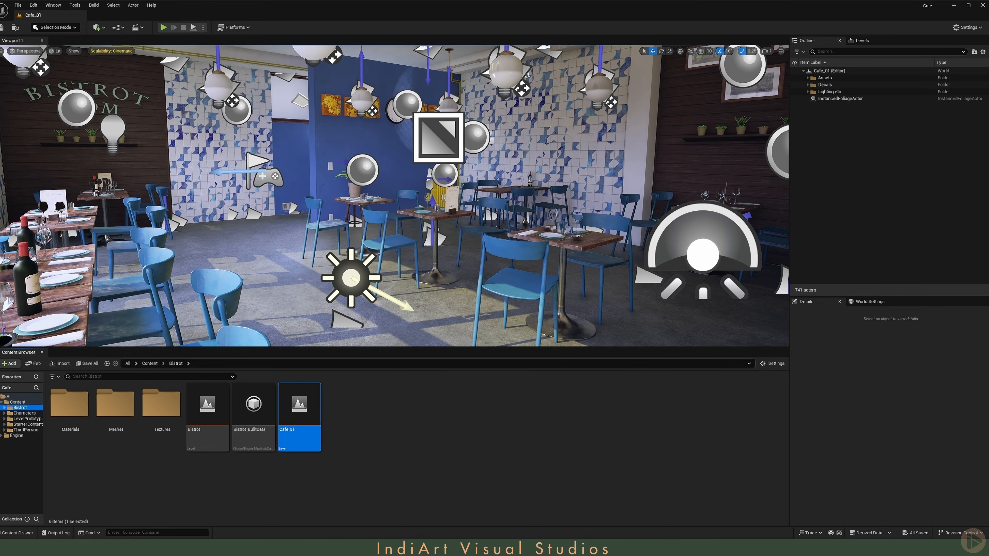
Step: Fly around the viewport to examine the bistro interior from several angles
right_drag(430, 184, 288, 143)
key(d)
key(w)
key(d)
key(e)
key(s)
key(a)
key(s)
key(s)
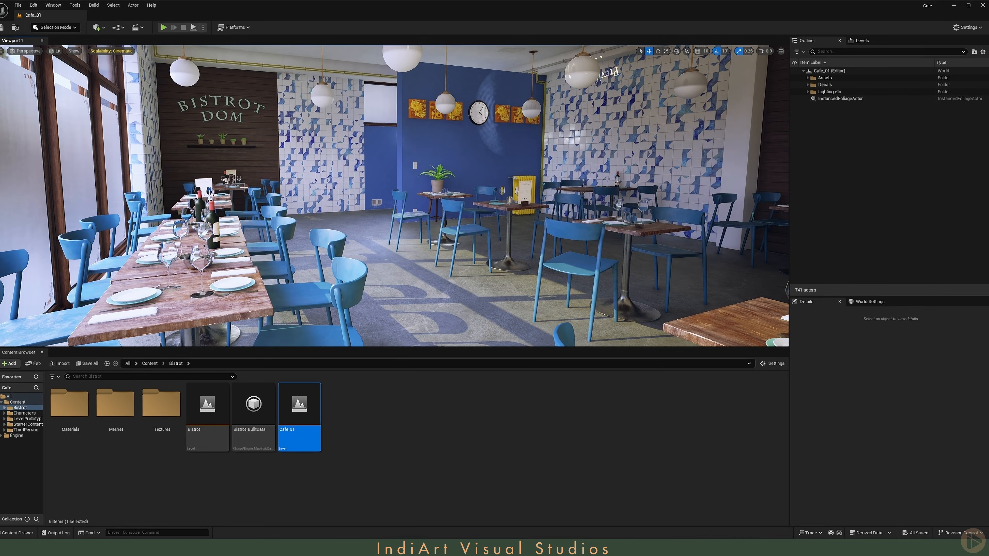
right_drag(495, 207, 582, 200)
key(w)
key(w)
scroll(473, 213, down, 1)
key(w)
key(s)
right_drag(505, 119, 502, 116)
key(a)
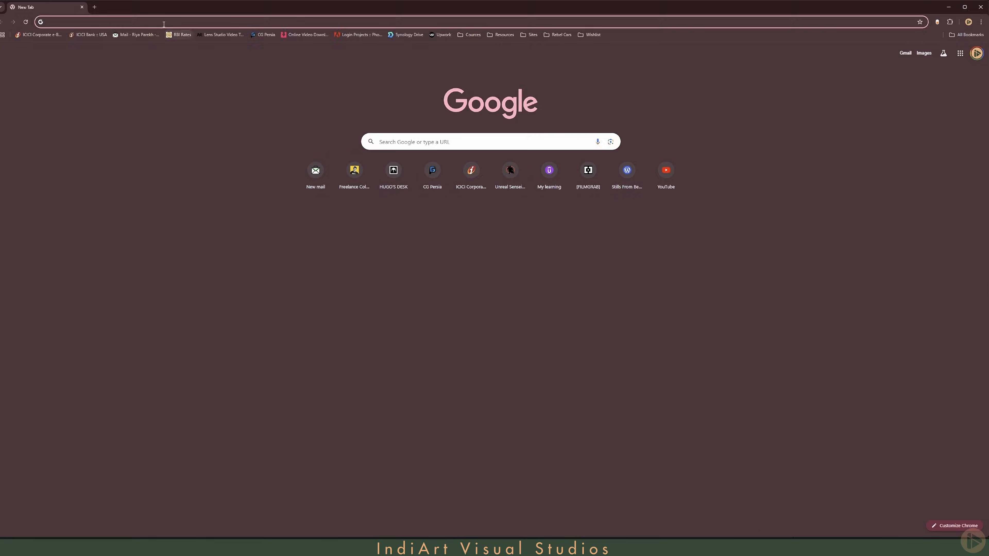
Step: In a web browser, search images for cafe scene, then teal and orange cafe scene references
text(cafe scene)
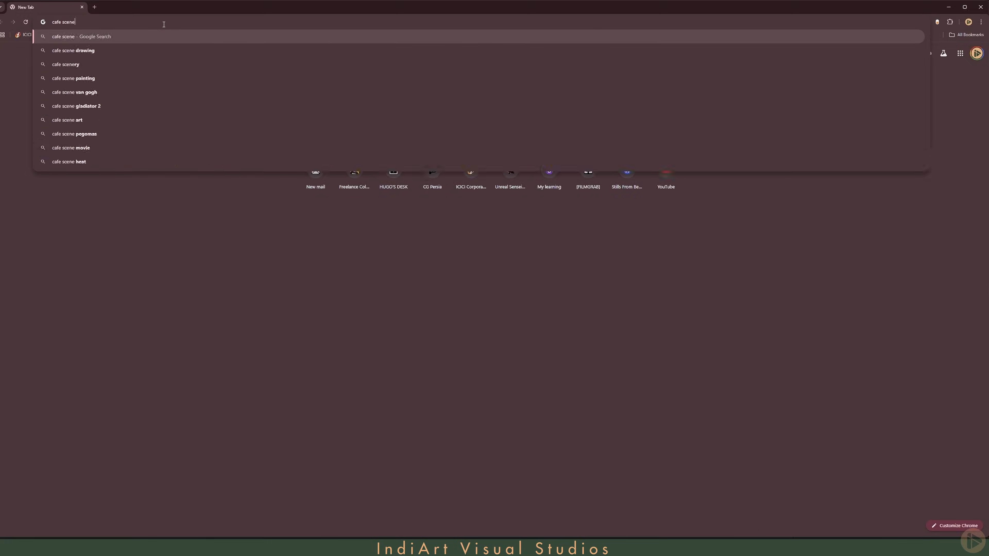
key(Return)
click(94, 73)
click(73, 47)
text(teal and ora)
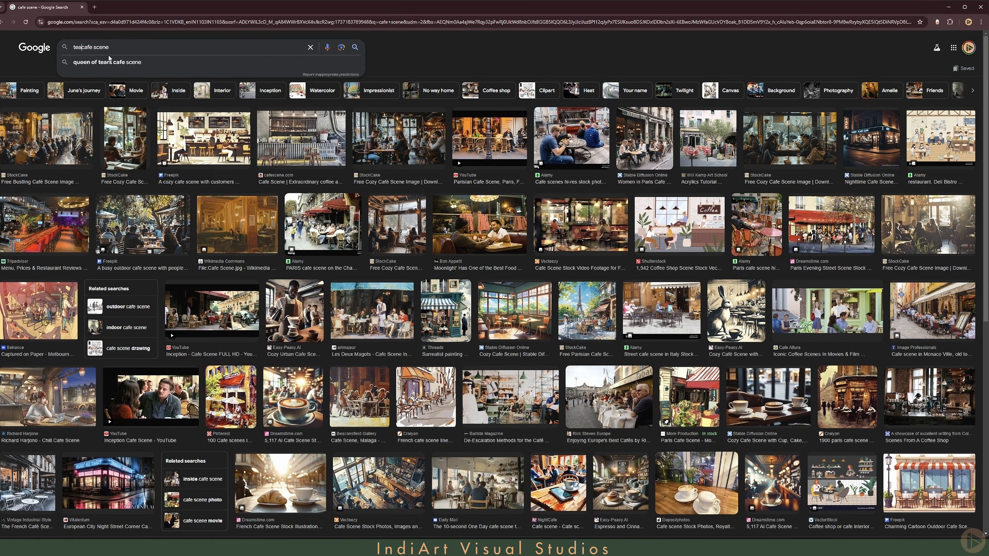
text(nge)
key(Return)
click(644, 139)
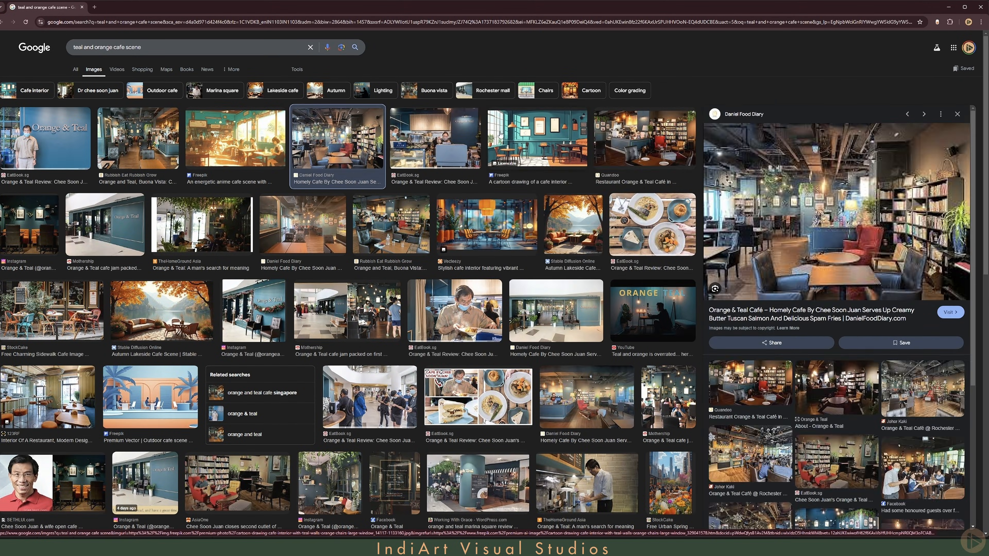
Step: Open several teal and orange café reference images in new browser tabs
right_click(651, 143)
click(653, 144)
click(391, 225)
click(51, 310)
right_click(51, 311)
click(70, 319)
scroll(71, 319, down, 8)
triple_click(147, 38)
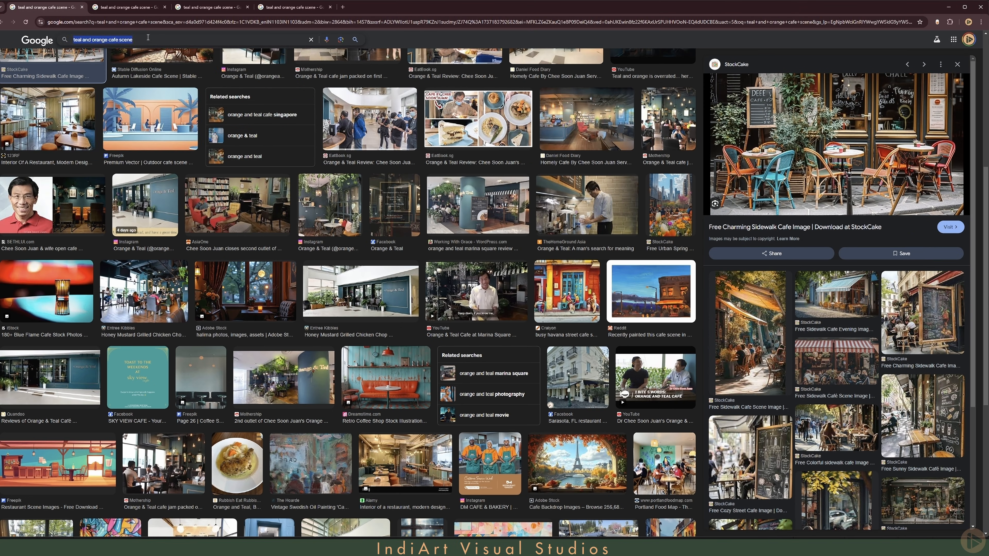
Step: Search images for teal and orange color theme and open palette references in new tabs
text(teal and orange color theme)
key(Return)
click(249, 138)
click(417, 138)
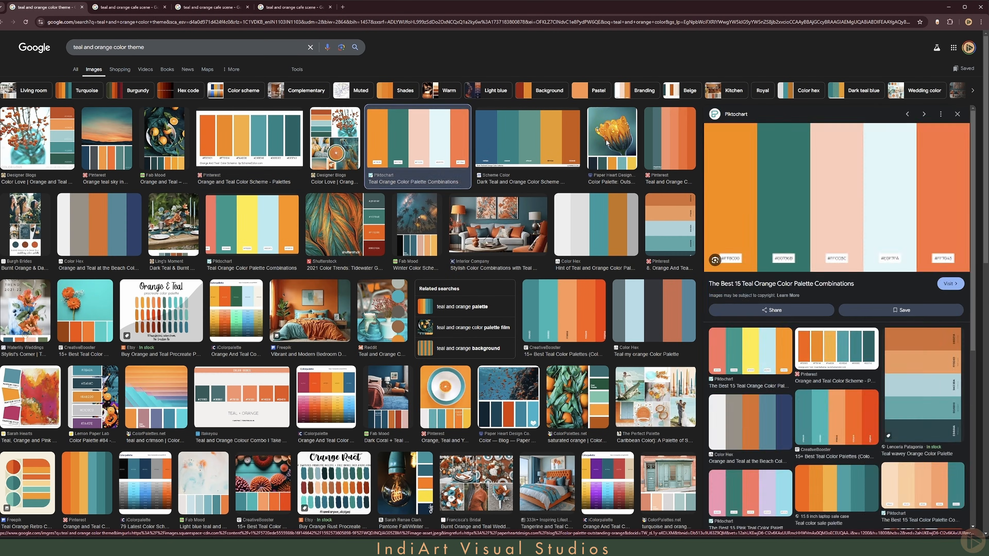
click(612, 138)
click(238, 134)
right_click(238, 134)
click(253, 144)
click(107, 139)
right_click(110, 140)
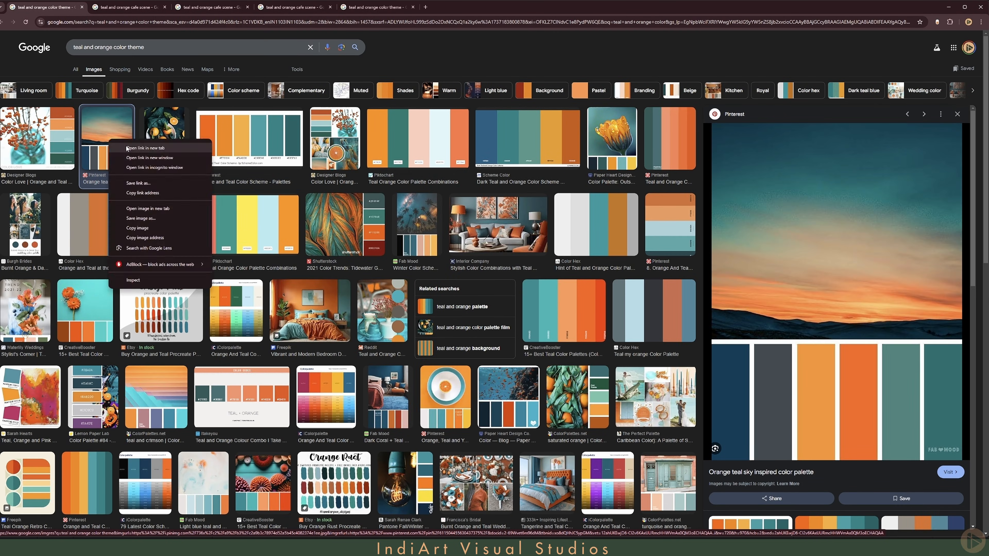
click(127, 148)
Step: Search again for teal and orange cafe scene and browse more reference images
scroll(132, 156, down, 5)
scroll(132, 156, up, 5)
drag(112, 48, 188, 44)
text(cafe scene)
key(Return)
scroll(506, 226, down, 5)
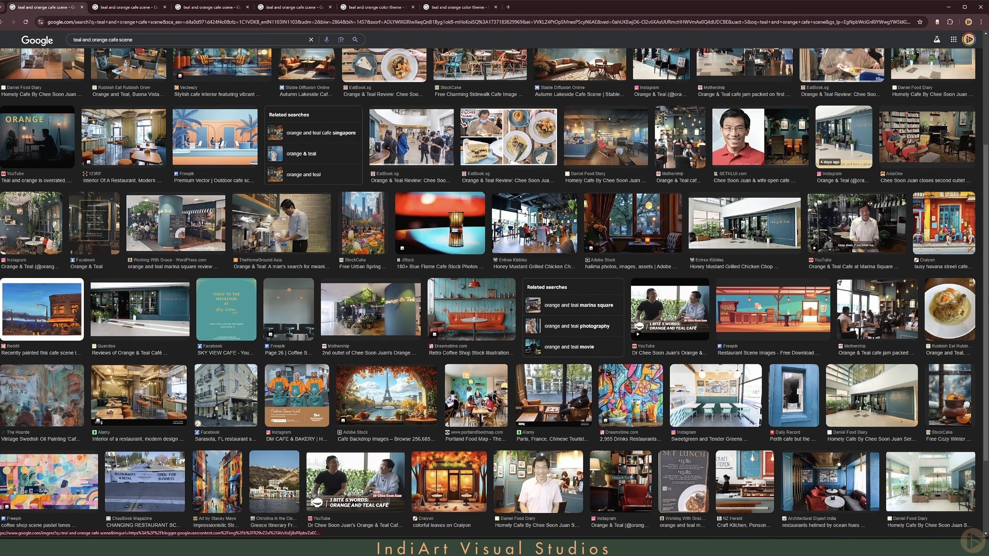
click(551, 229)
click(586, 238)
scroll(586, 238, down, 2)
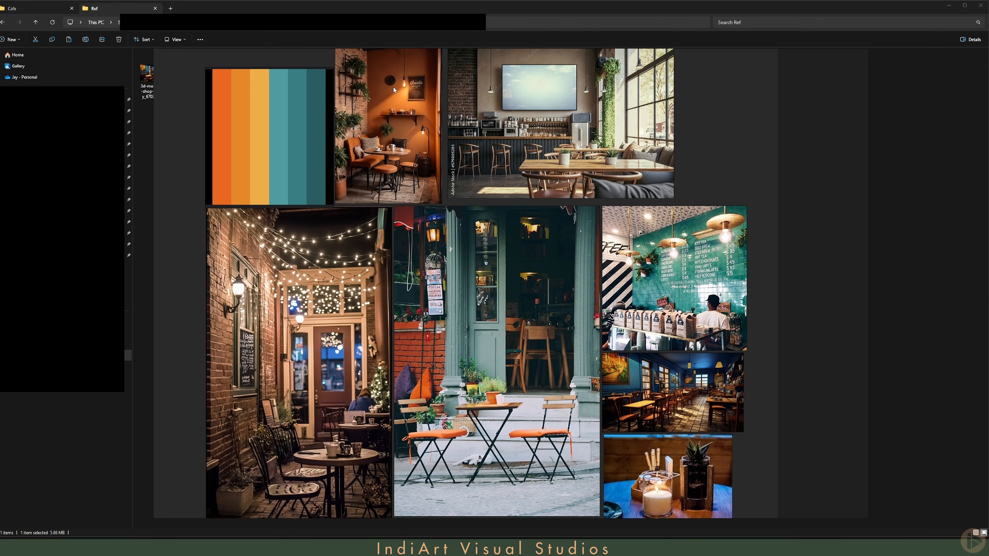
Step: Pan and zoom through the teal and orange mood board image to study its references
middle_drag(310, 192, 373, 248)
scroll(330, 180, up, 4)
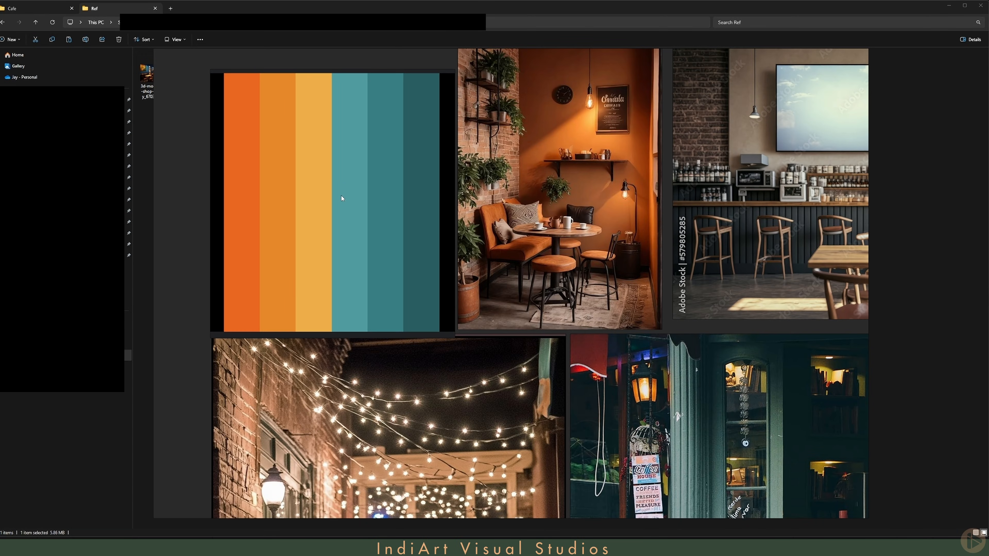
scroll(326, 207, down, 3)
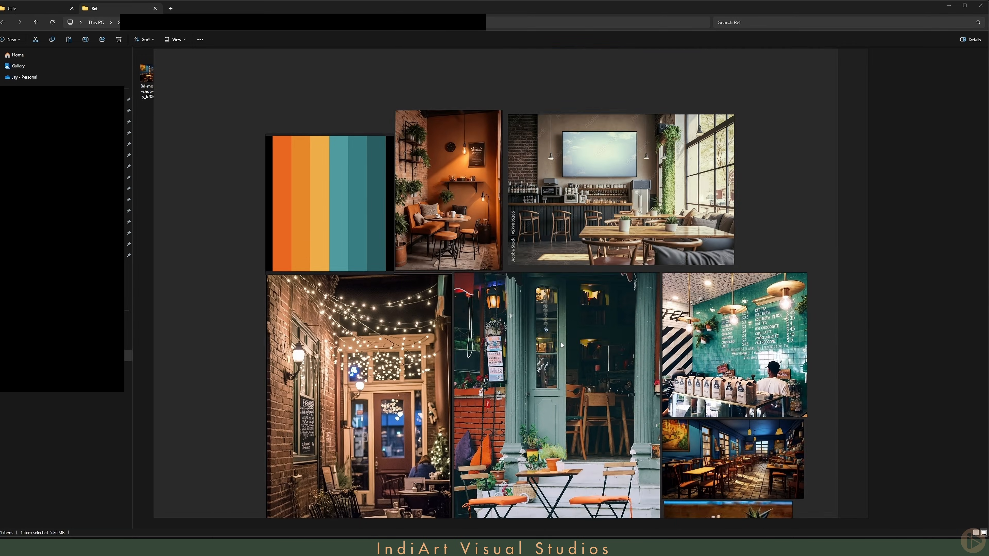
middle_drag(561, 344, 507, 245)
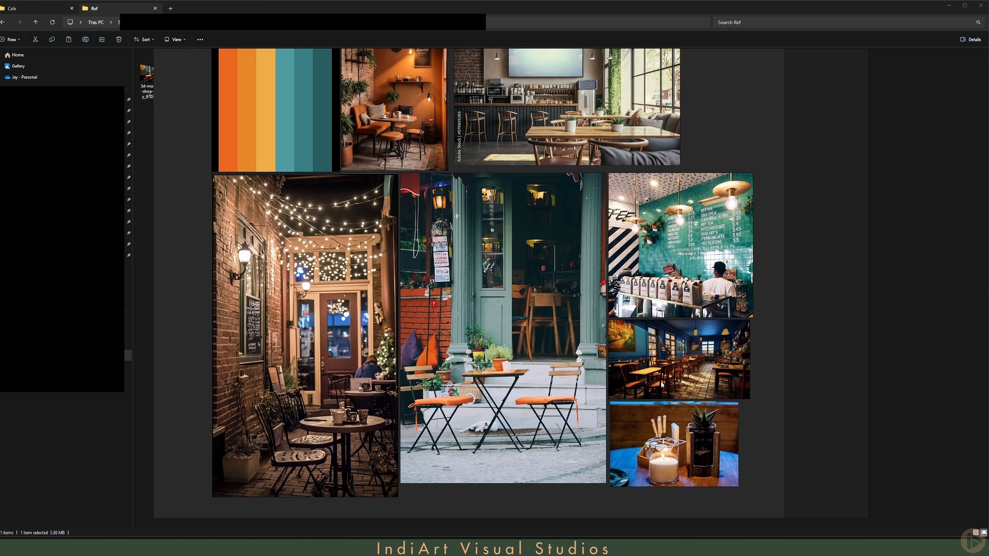
scroll(660, 401, up, 4)
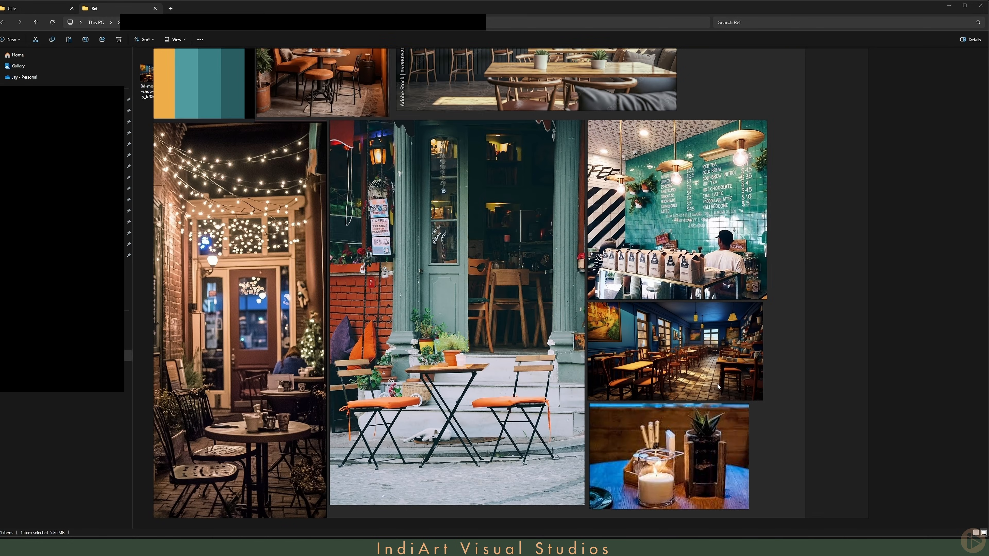
scroll(692, 323, up, 2)
middle_drag(699, 334, 688, 312)
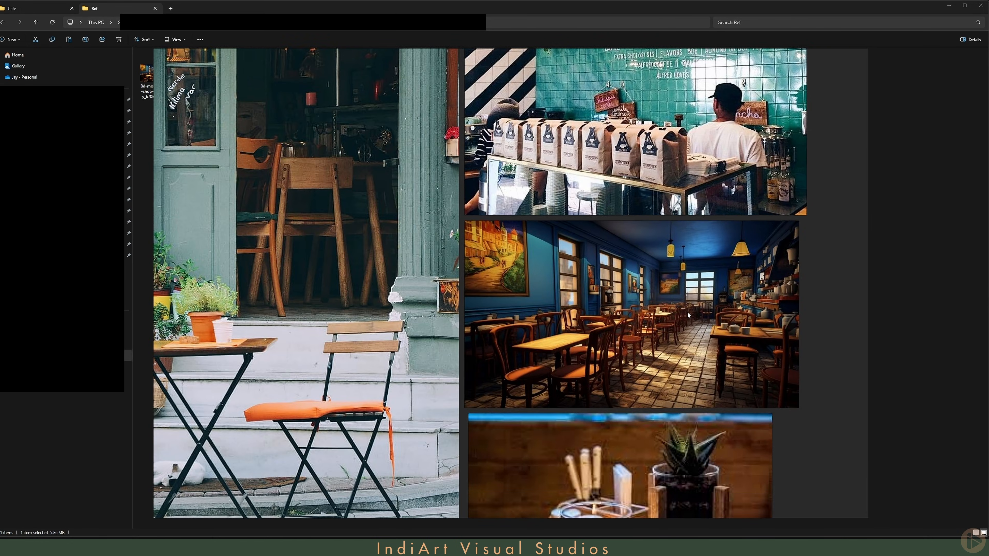
scroll(688, 312, up, 2)
scroll(707, 287, down, 3)
middle_drag(637, 356, 640, 284)
middle_drag(645, 187, 659, 385)
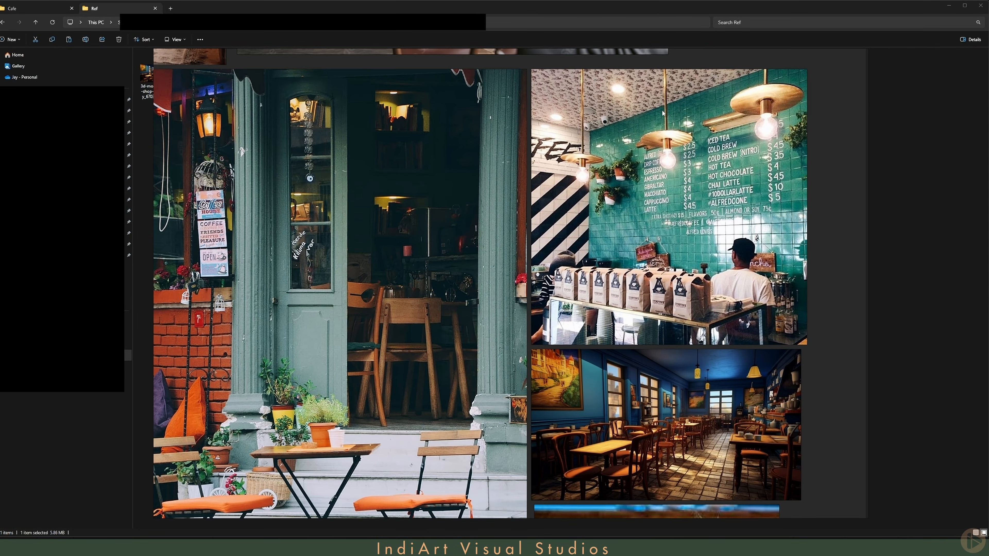
scroll(681, 238, down, 4)
middle_drag(677, 224, 701, 326)
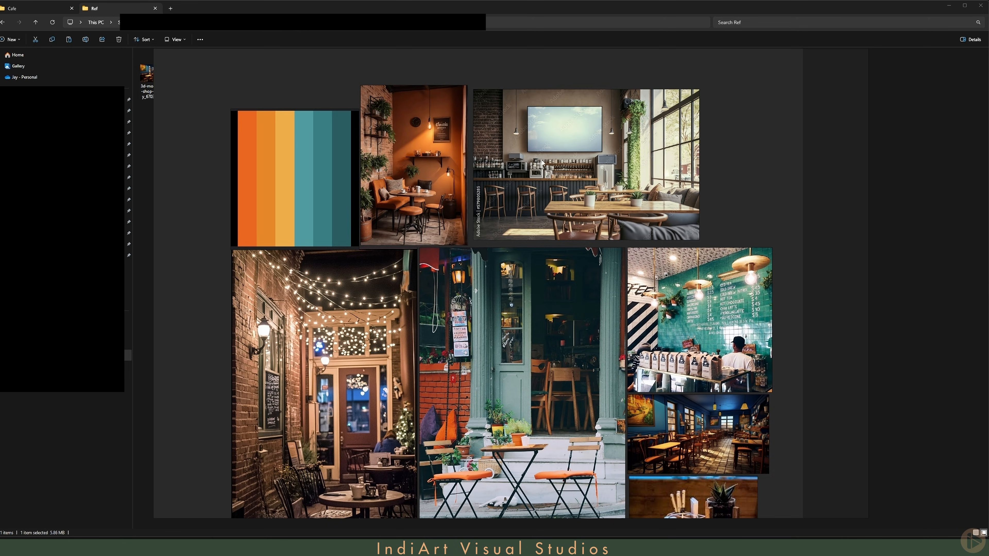
middle_drag(513, 335, 515, 273)
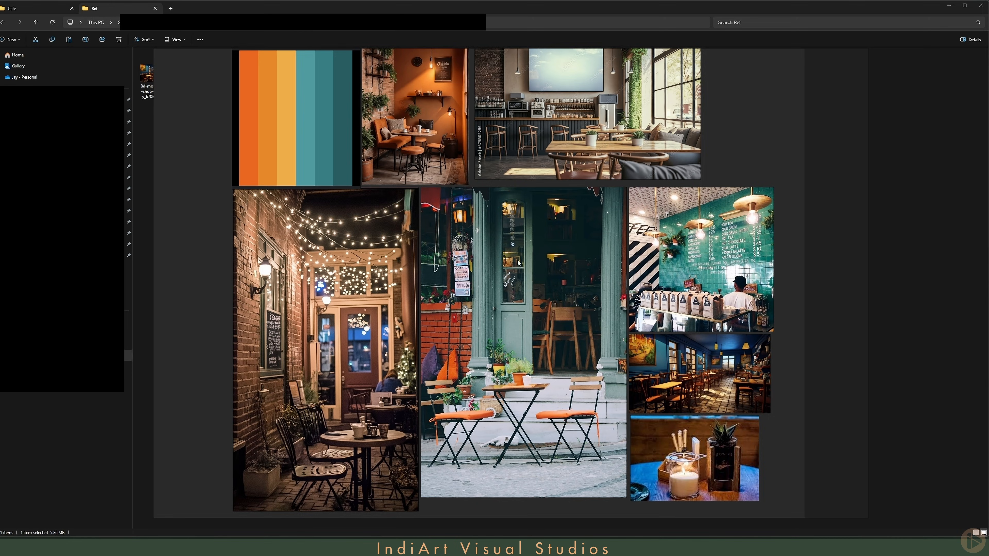
Step: Shrink the mood board window and place it over the corner of the Unreal editor
drag(854, 516, 434, 230)
middle_drag(270, 144, 219, 139)
right_drag(173, 221, 608, 393)
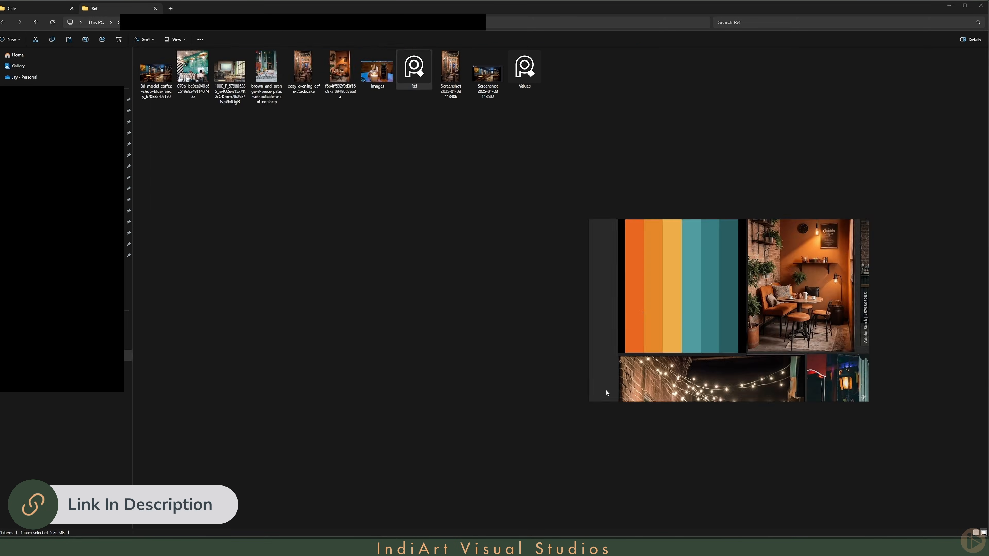
drag(589, 401, 686, 426)
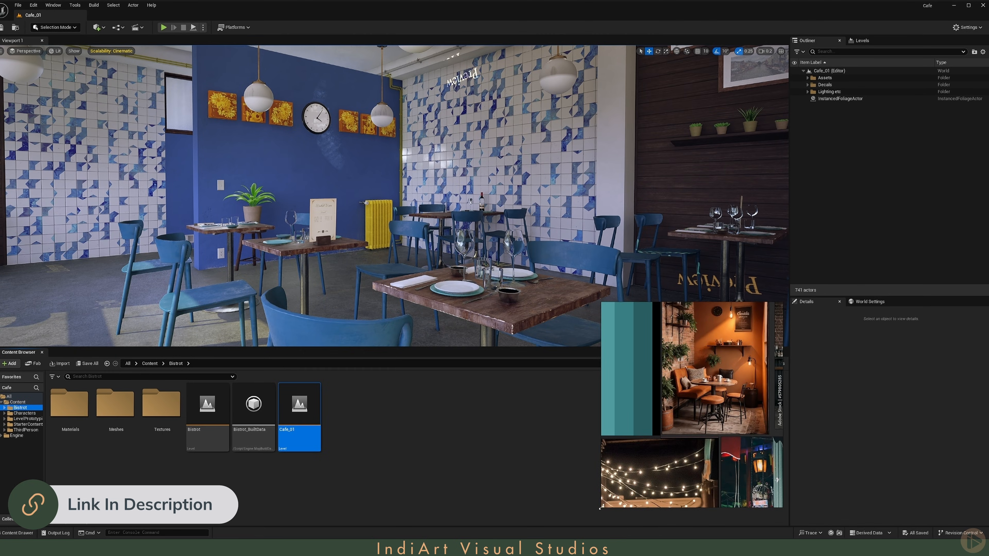
drag(667, 508, 666, 416)
right_drag(666, 417, 666, 463)
drag(623, 472, 581, 533)
middle_drag(635, 469, 721, 443)
click(471, 420)
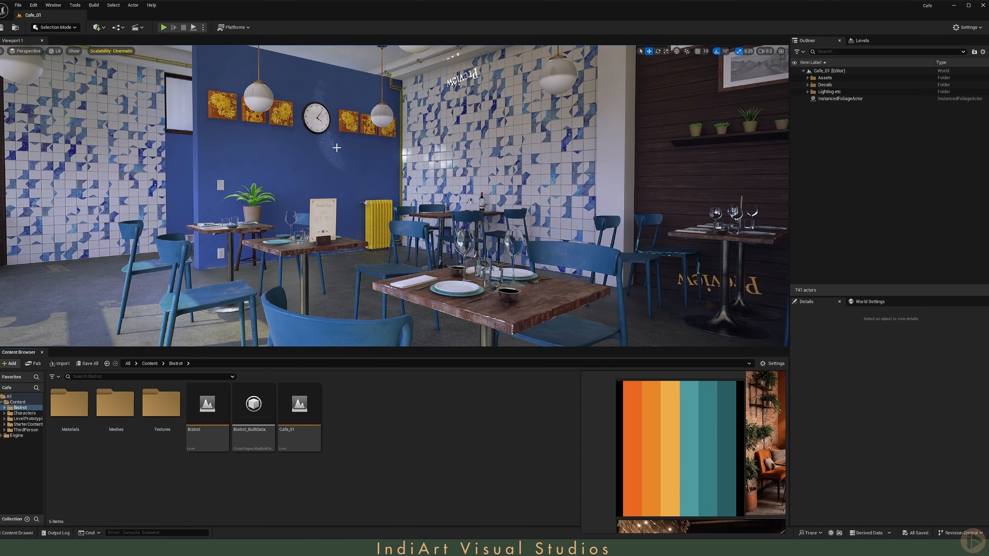
Step: Select the room mesh in the viewport and duplicate its M_BlueWall material
mouse_move(393, 195)
right_down()
mouse_move(338, 207)
mouse_move(296, 181)
mouse_move(406, 203)
mouse_move(387, 208)
right_up()
key(s)
scroll(334, 205, up, 2)
key(s)
key(e)
key(q)
click(409, 153)
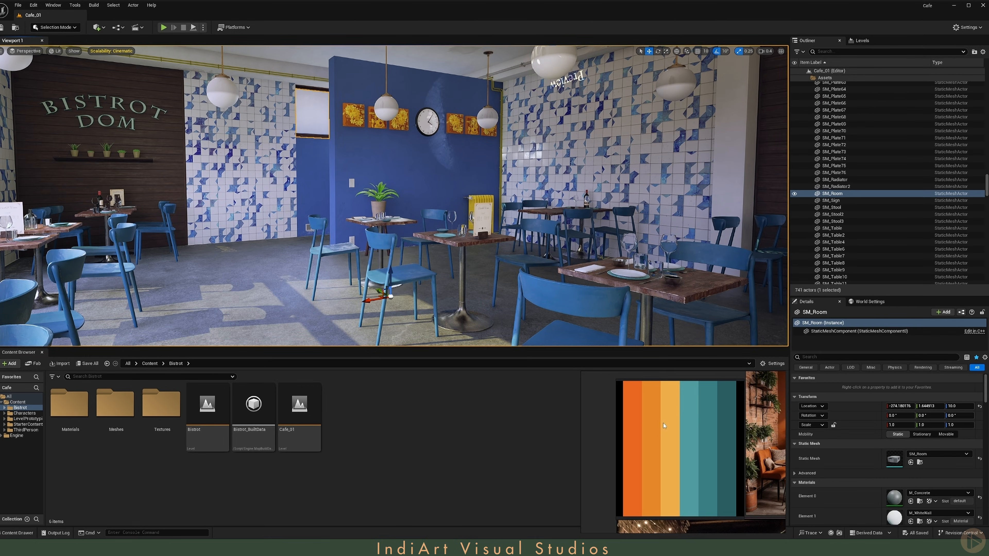
scroll(830, 462, down, 4)
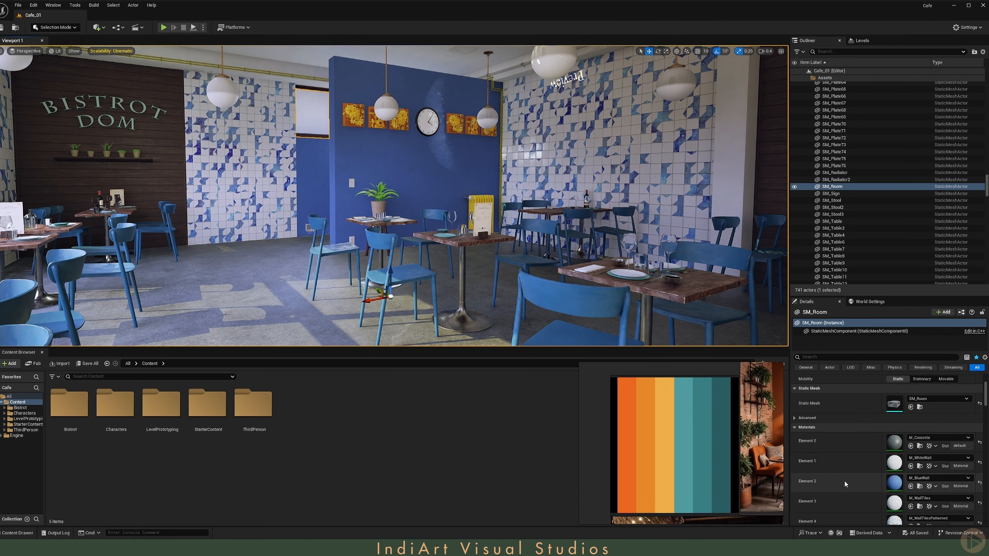
click(920, 486)
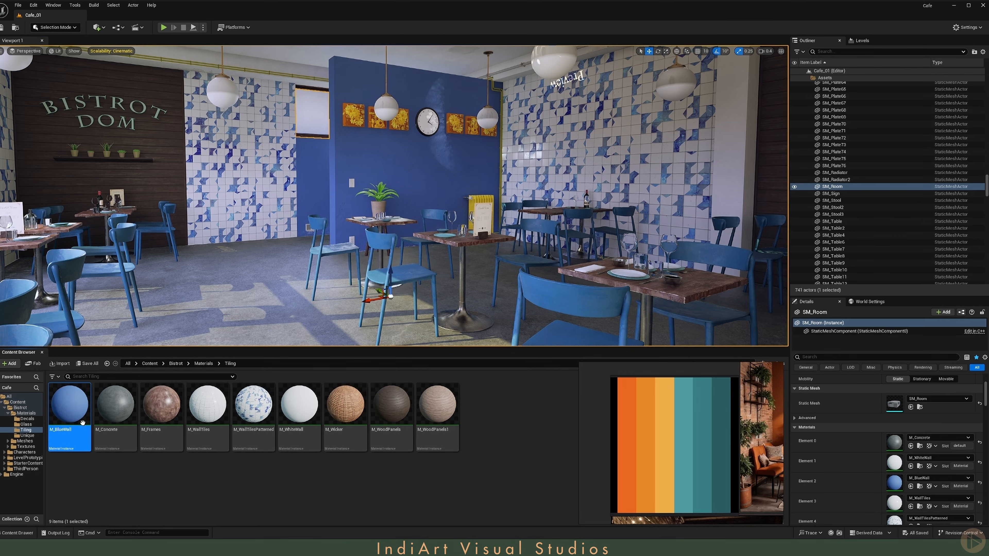
key(ctrl+d)
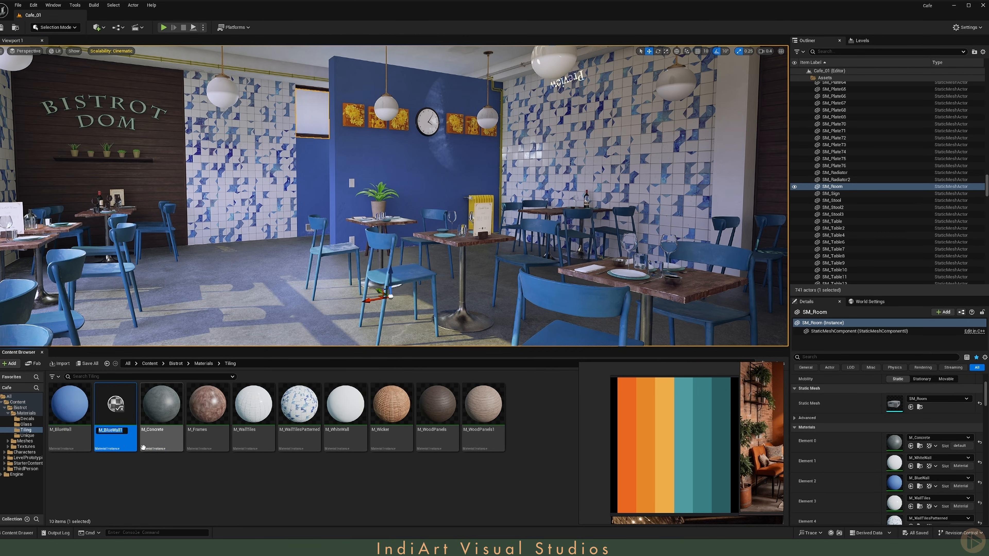
Step: Open M_BlueWall1 and set its Albedo Color to the teal from the palette reference
double_click(121, 409)
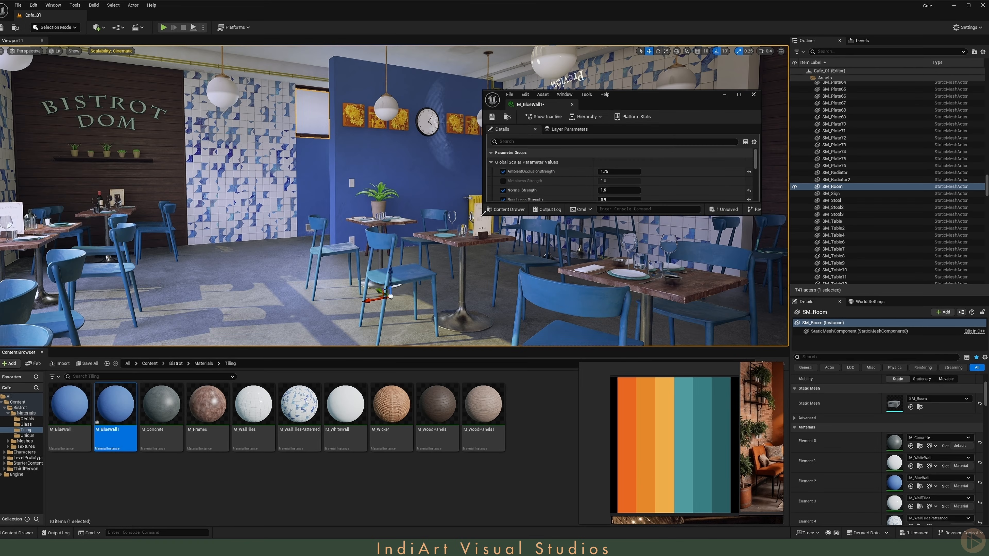
drag(484, 212, 508, 353)
scroll(563, 248, down, 5)
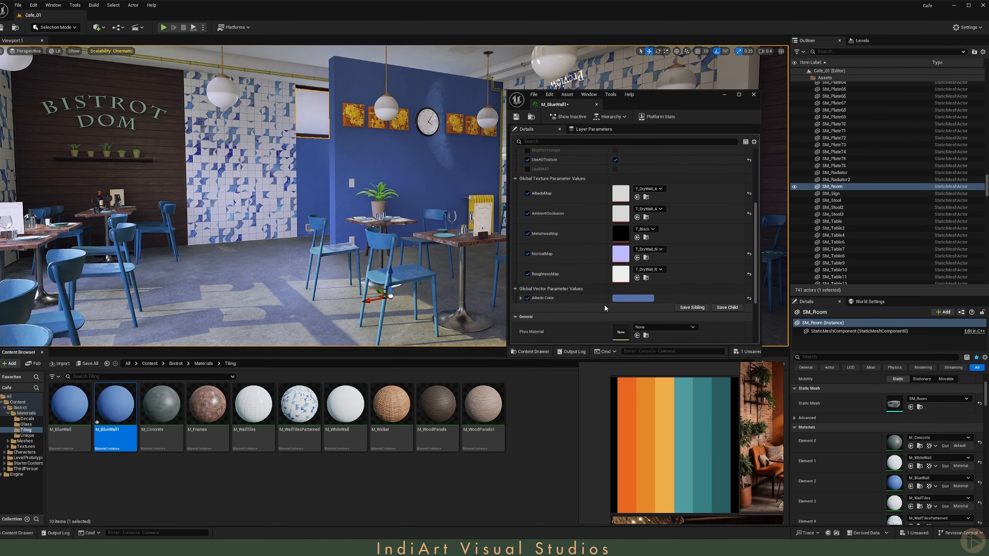
click(625, 299)
drag(683, 304, 611, 157)
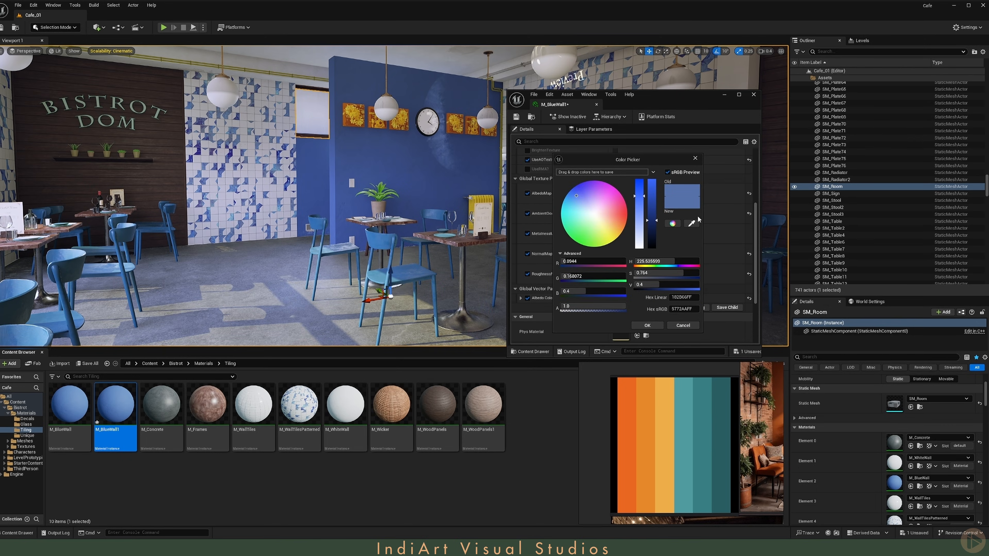
click(692, 224)
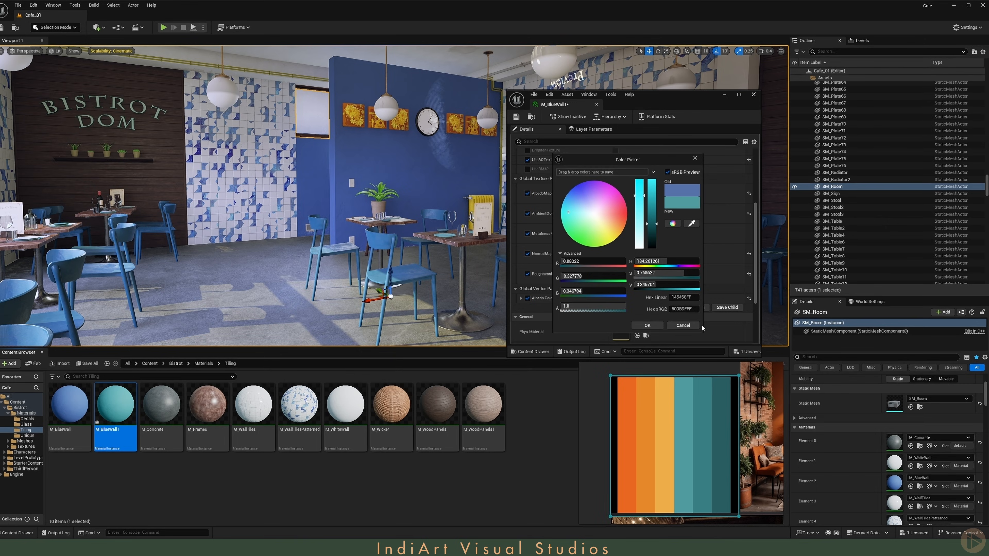
click(648, 326)
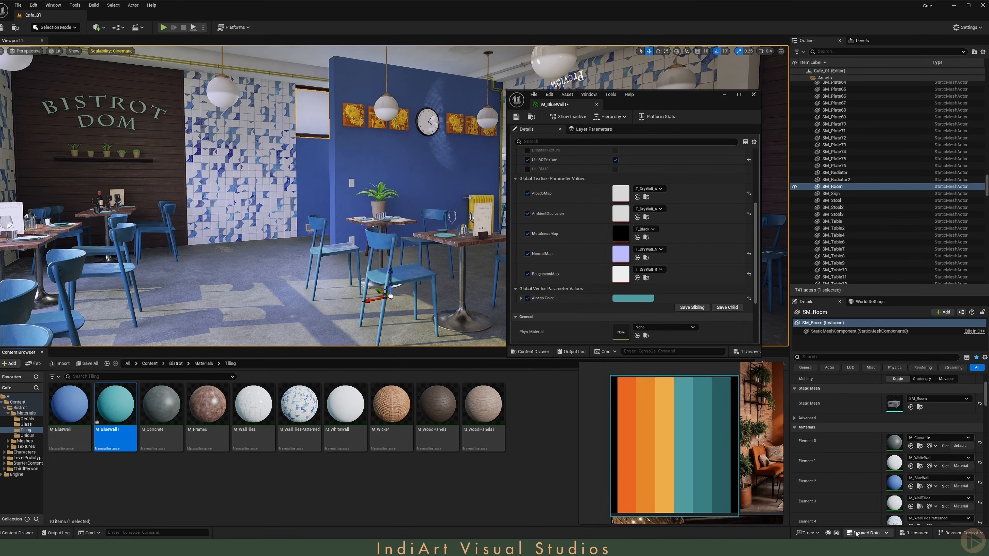
Step: Apply M_BlueWall1 to the room's blue wall material slot and save the material
click(911, 486)
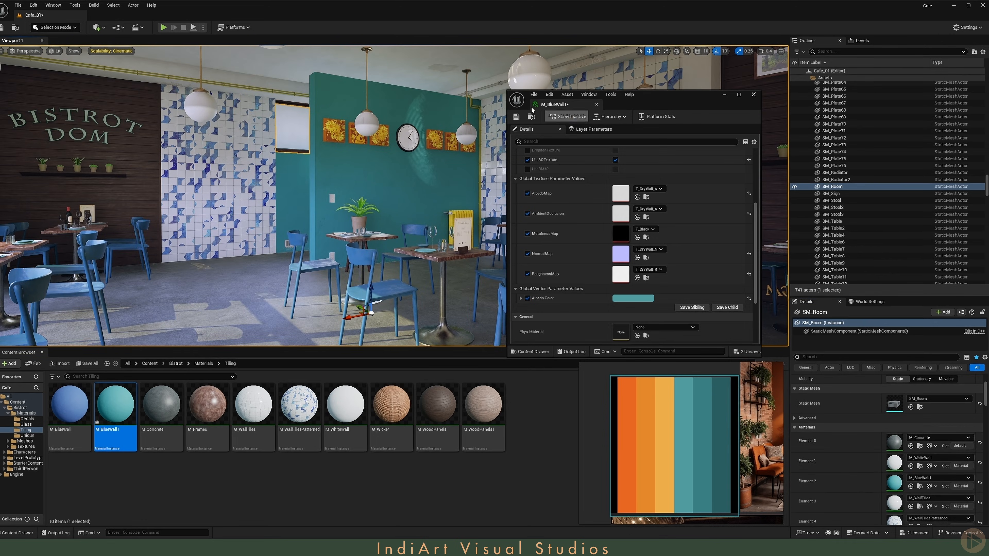
click(516, 116)
Step: Select a chair and duplicate its M_Chair material
click(355, 249)
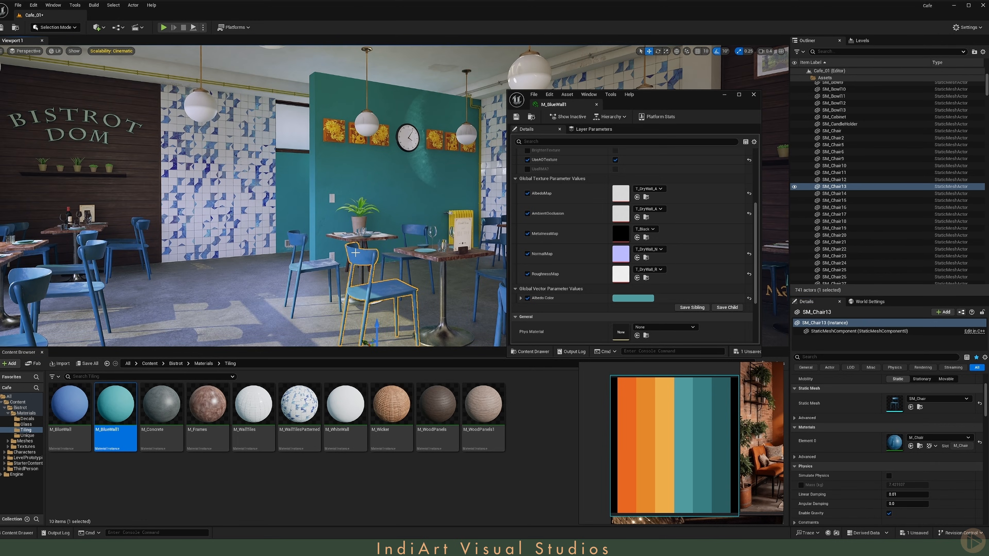
click(920, 446)
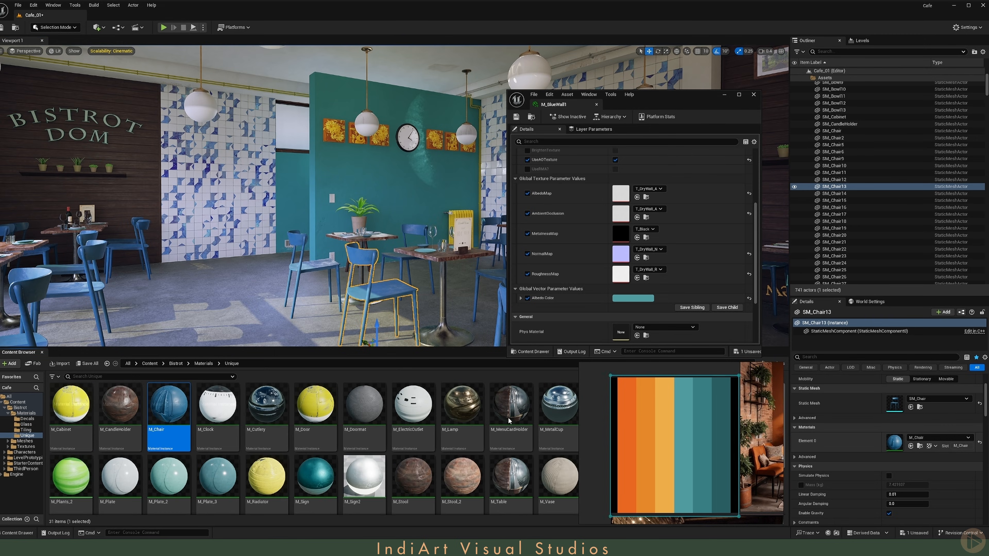
key(ctrl+d)
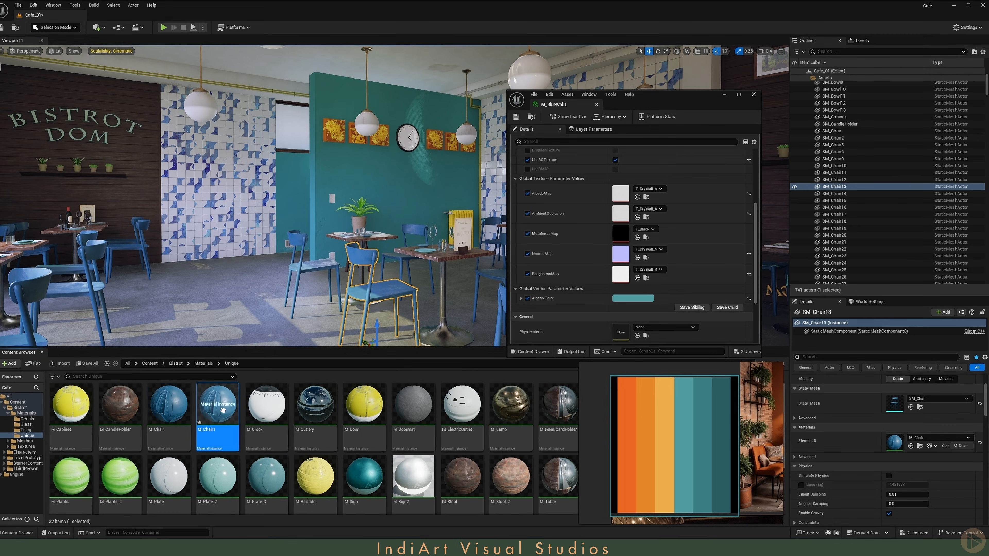
Step: Open M_Chair1, duplicate its T_Chair_A albedo texture, and assign T_Chair_A1 as the AlbedoMap
double_click(231, 421)
scroll(587, 243, down, 2)
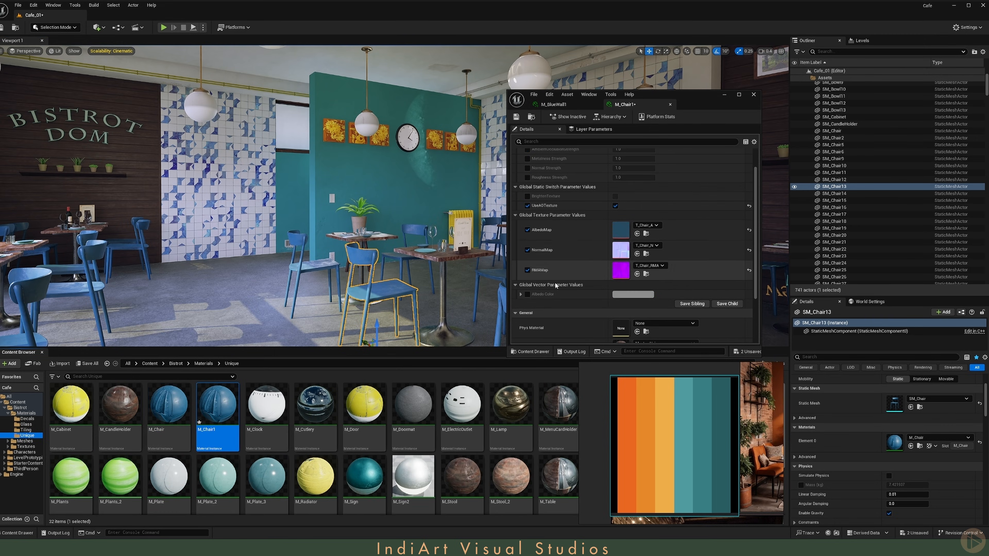
click(528, 294)
alt+drag(416, 234, 373, 256)
right_drag(374, 255, 360, 282)
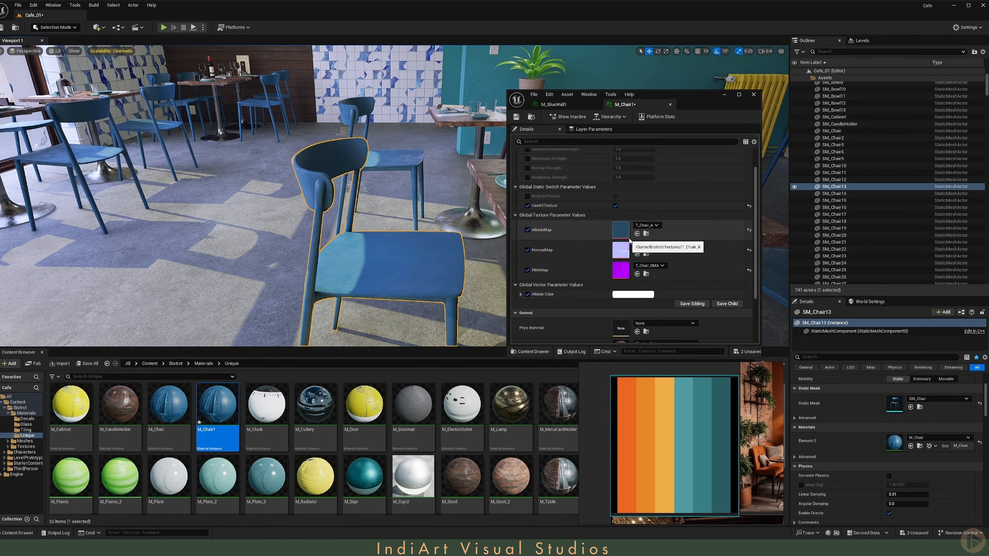
click(645, 234)
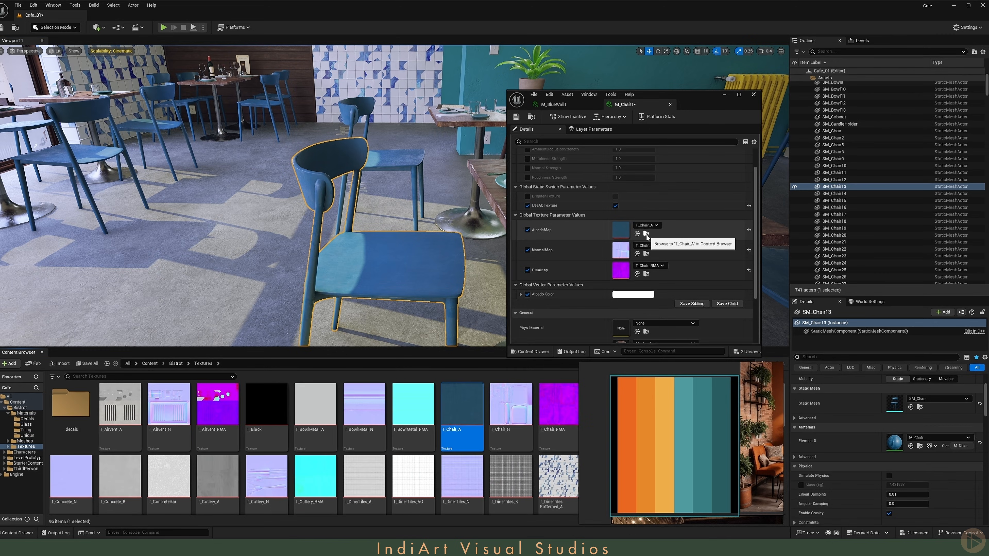
key(ctrl+d)
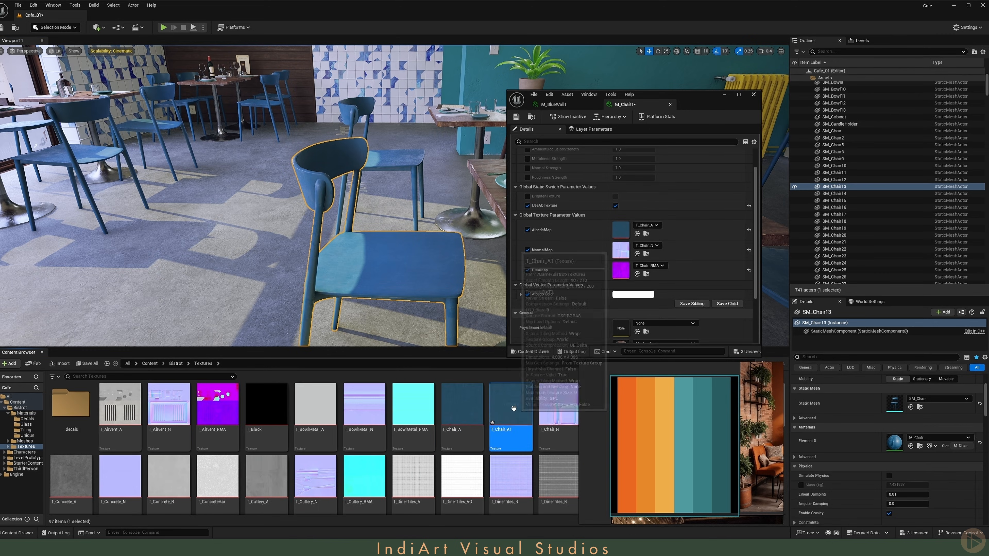
click(636, 234)
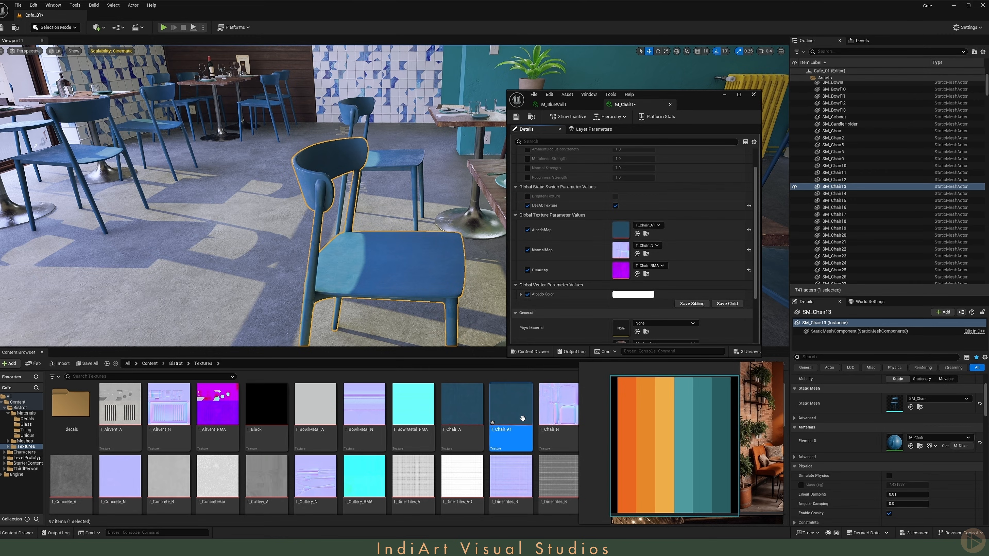
Step: Open T_Chair_A1 and set its Hue adjustment to 325
double_click(620, 233)
drag(663, 94, 399, 65)
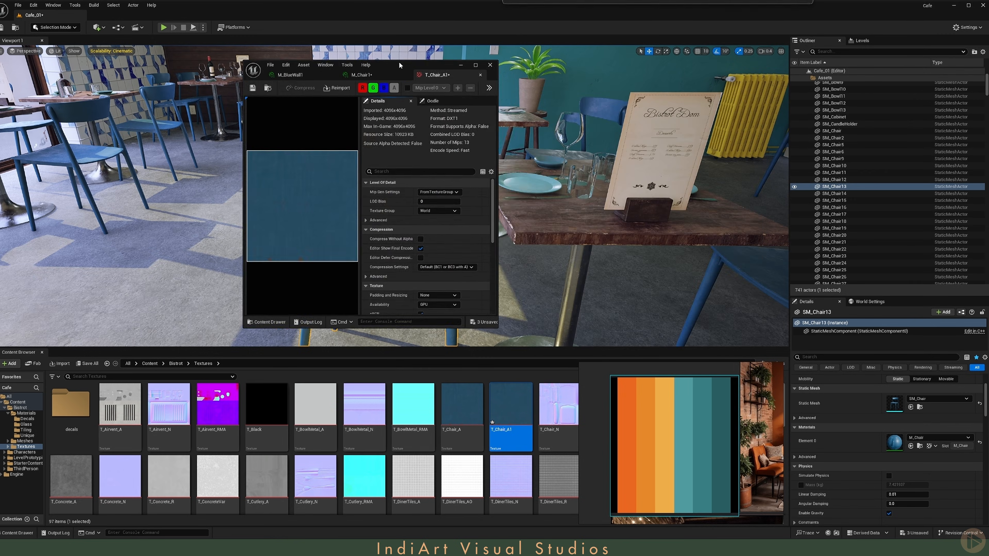
drag(498, 121, 664, 122)
scroll(486, 219, down, 5)
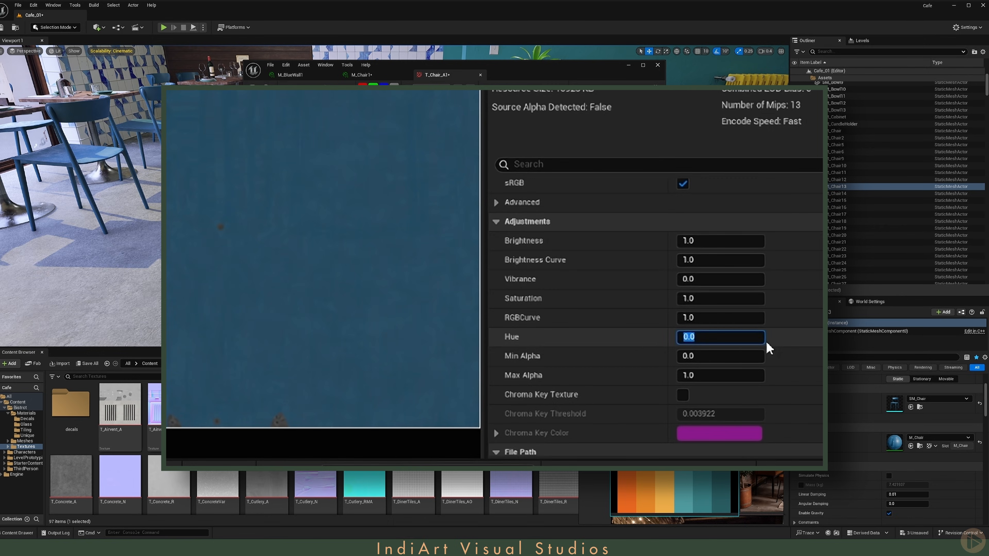
text(50)
key(Return)
text(100)
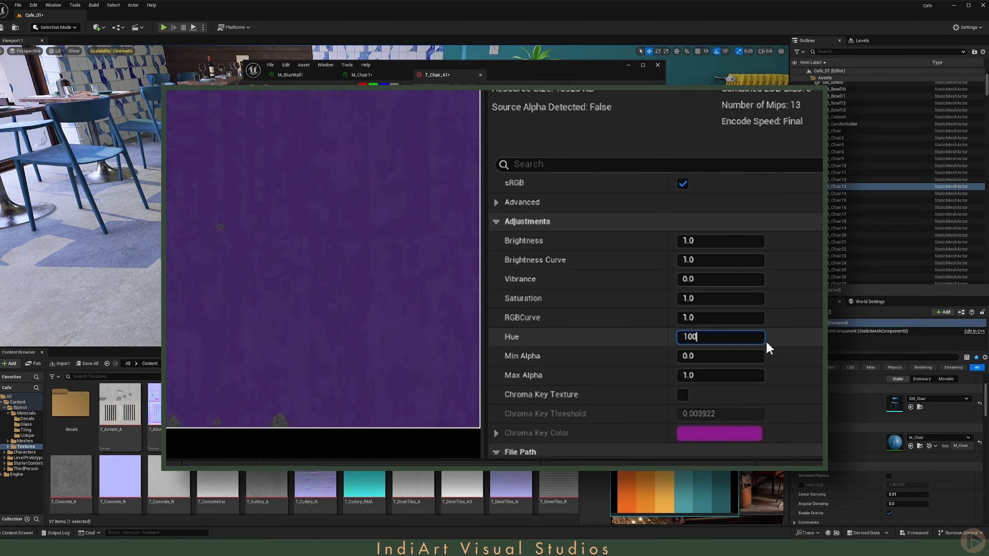
key(Return)
text(300)
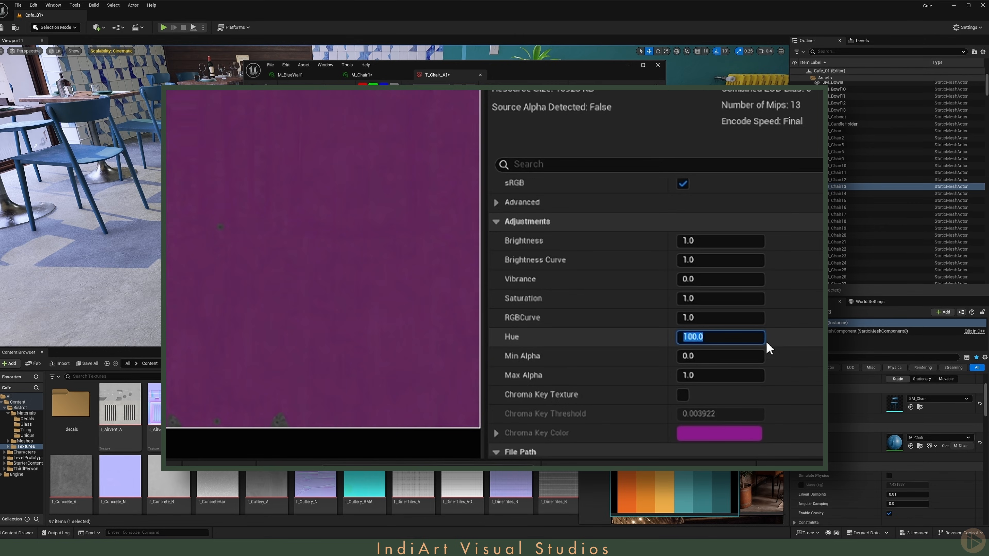
key(Return)
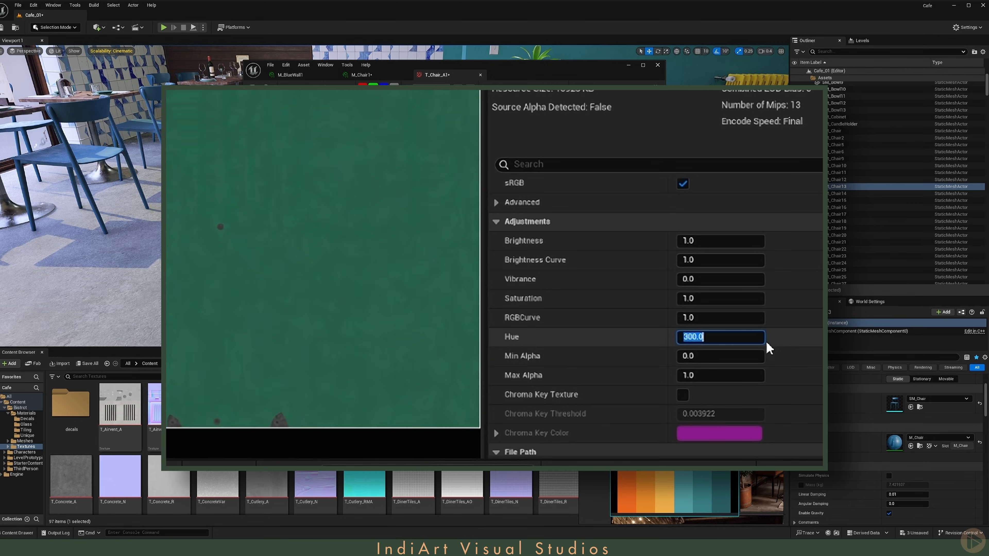
text(325)
key(Return)
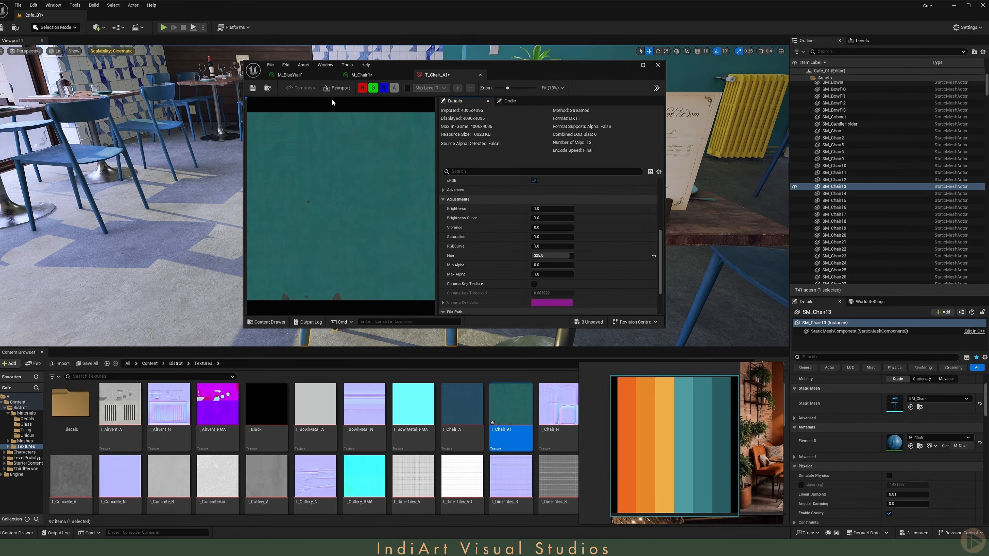
Step: Filter the outliner for chair, select all chairs, and assign M_Chair1 to their material slot
middle_click(429, 80)
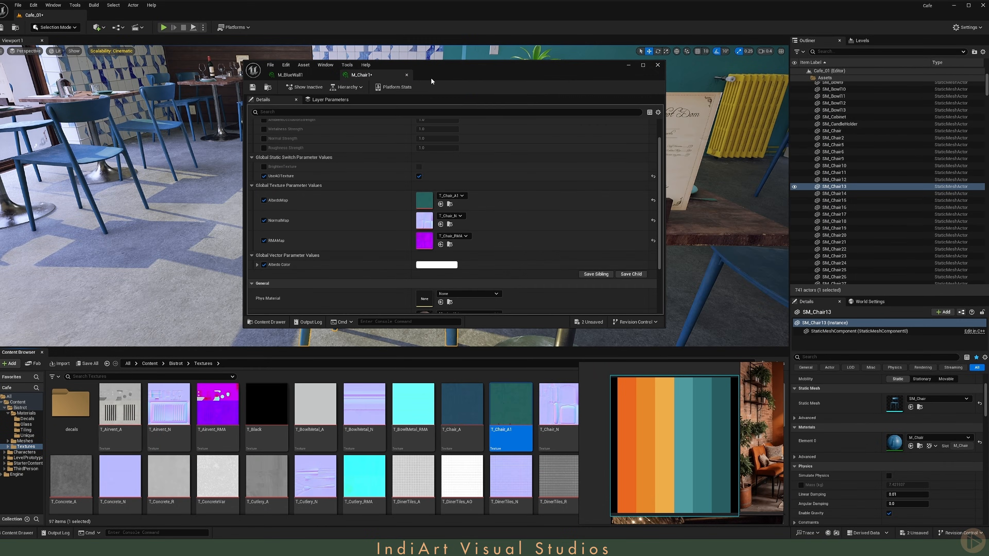
drag(244, 329, 480, 341)
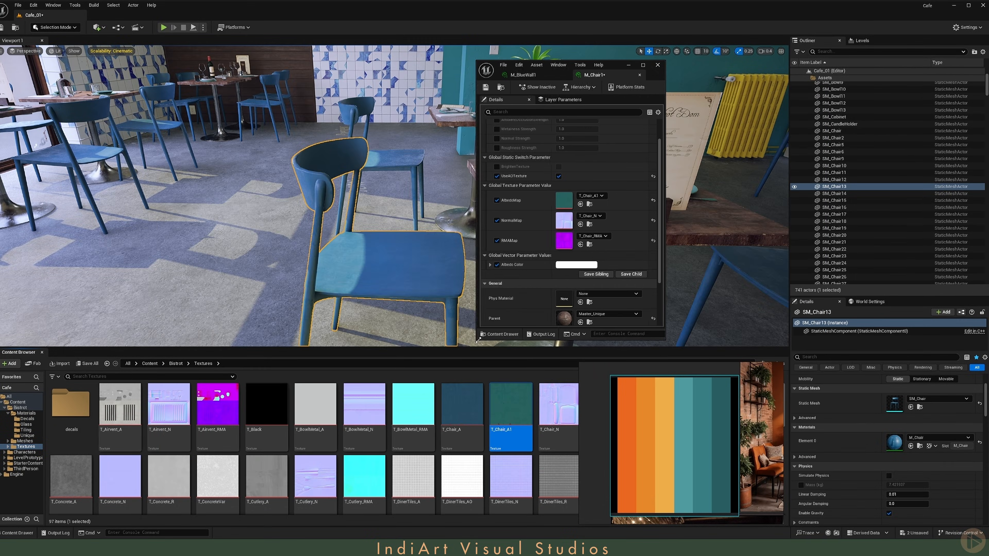
key(ctrl+b)
click(846, 52)
text(chair)
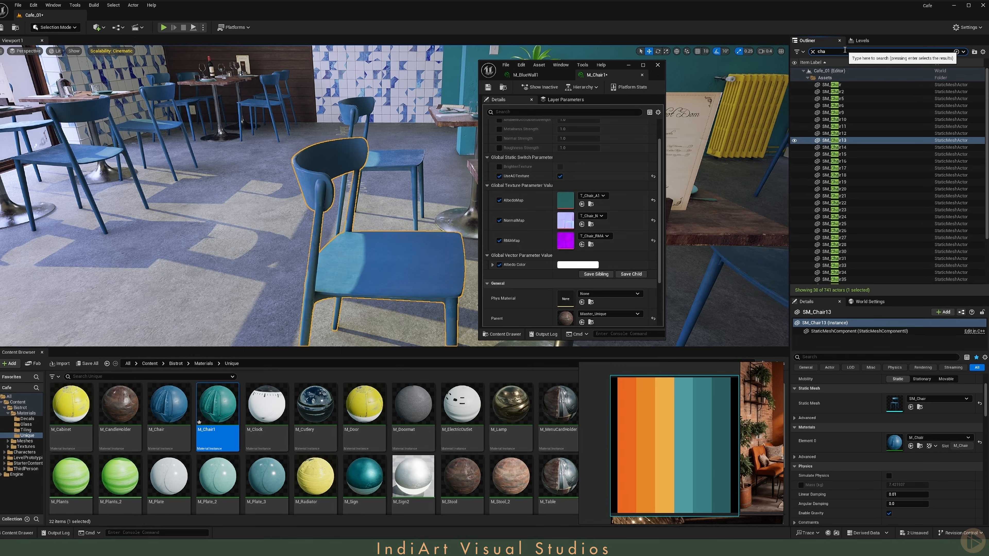
click(849, 85)
scroll(852, 156, down, 5)
shift+click(855, 280)
click(911, 411)
Step: Switch the viewport to unlit view and look over the recoloured chairs
right_drag(389, 195, 451, 187)
key(alt+3)
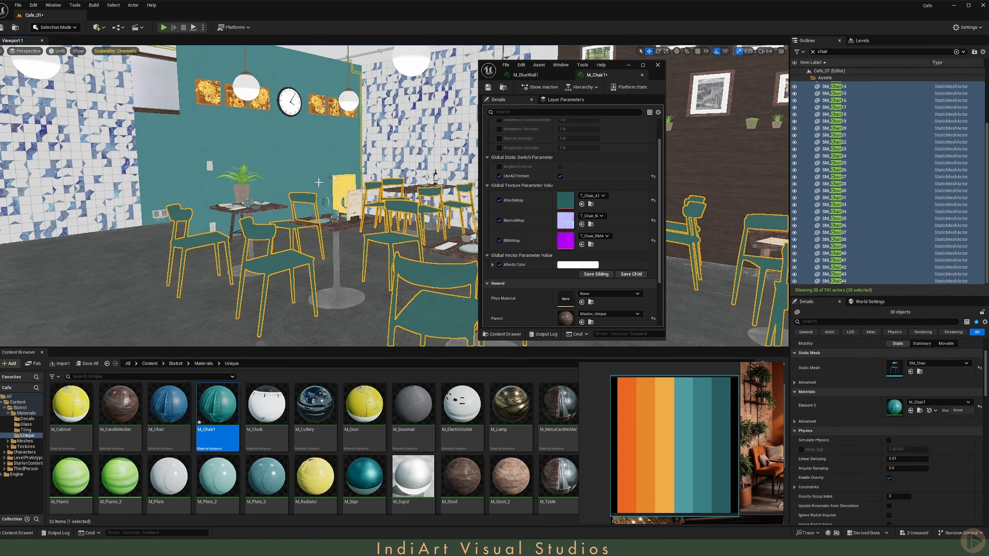
right_drag(307, 205, 308, 204)
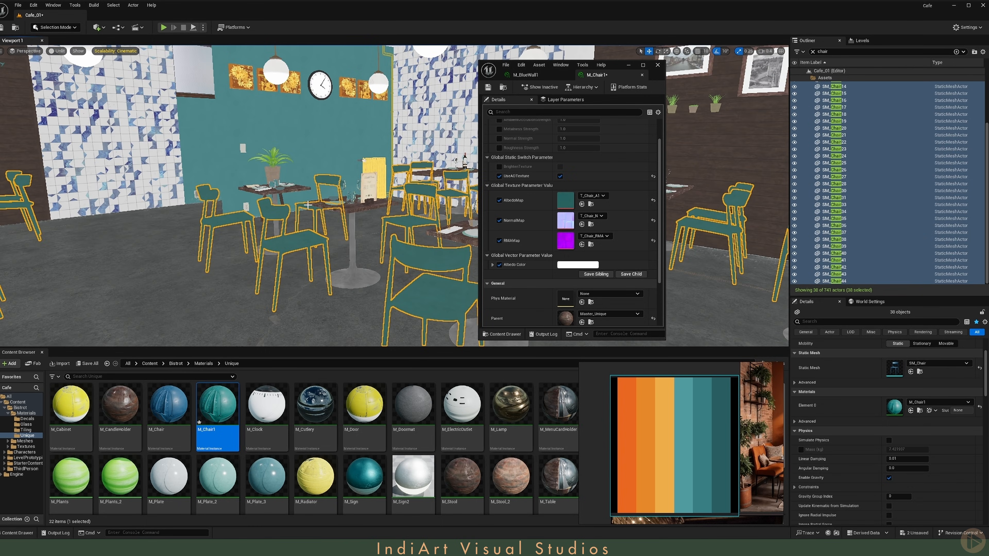
click(315, 145)
right_drag(315, 146, 314, 145)
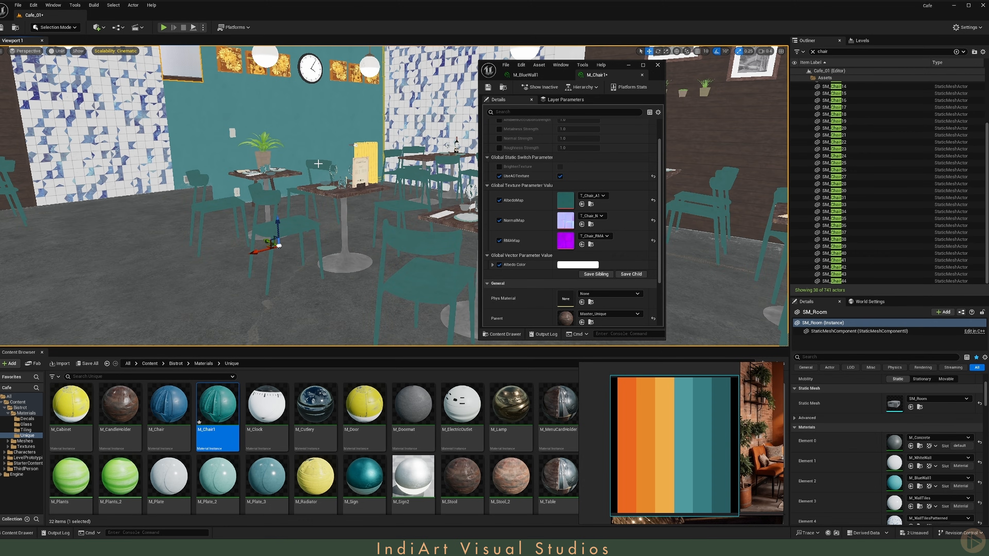
Step: Reopen T_Chair_A1 and set its Brightness adjustment to 1.4
double_click(565, 200)
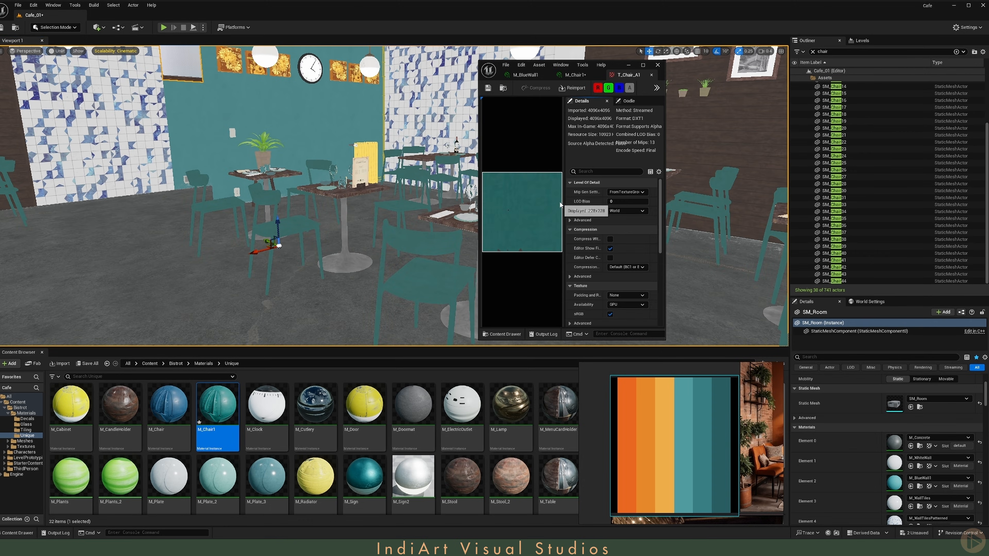
scroll(581, 261, down, 1)
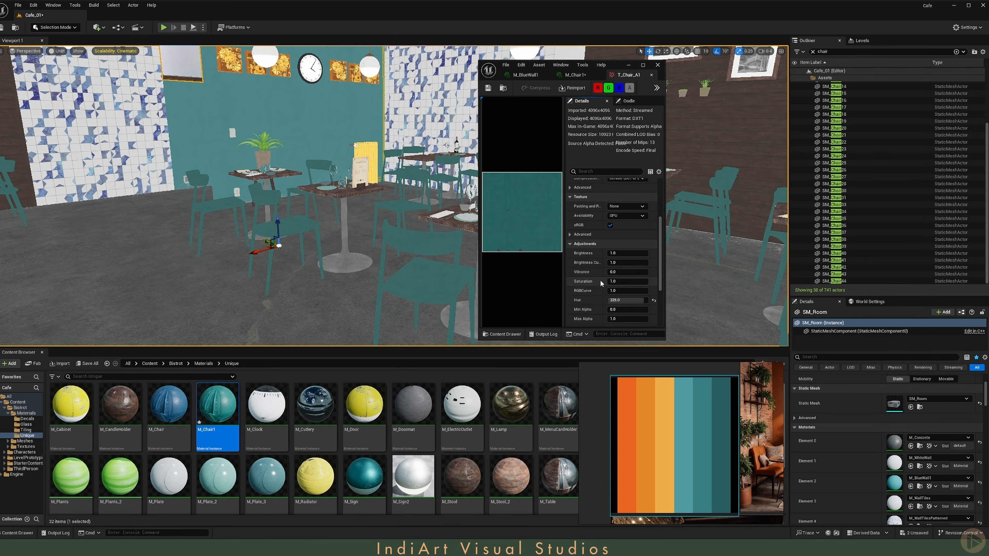
scroll(592, 273, down, 1)
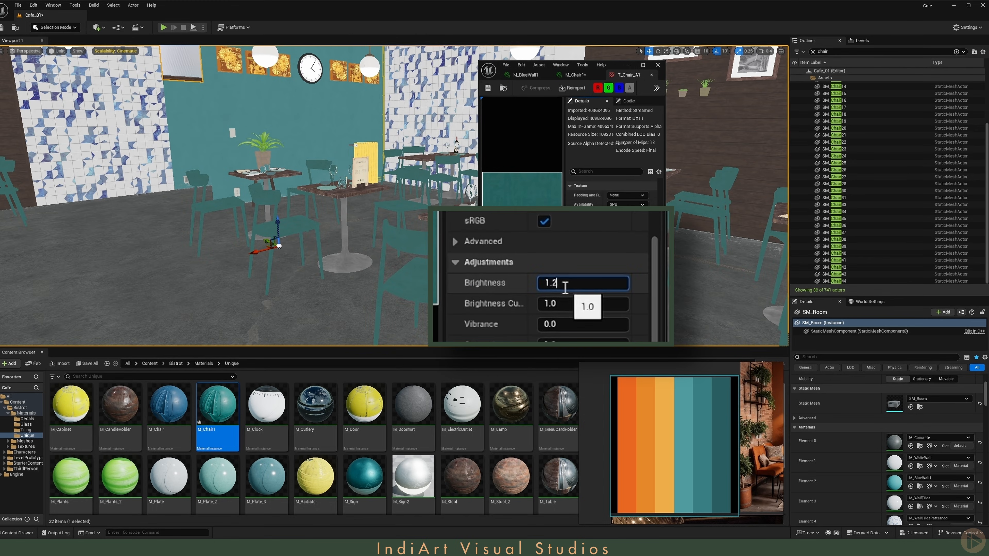
key(Return)
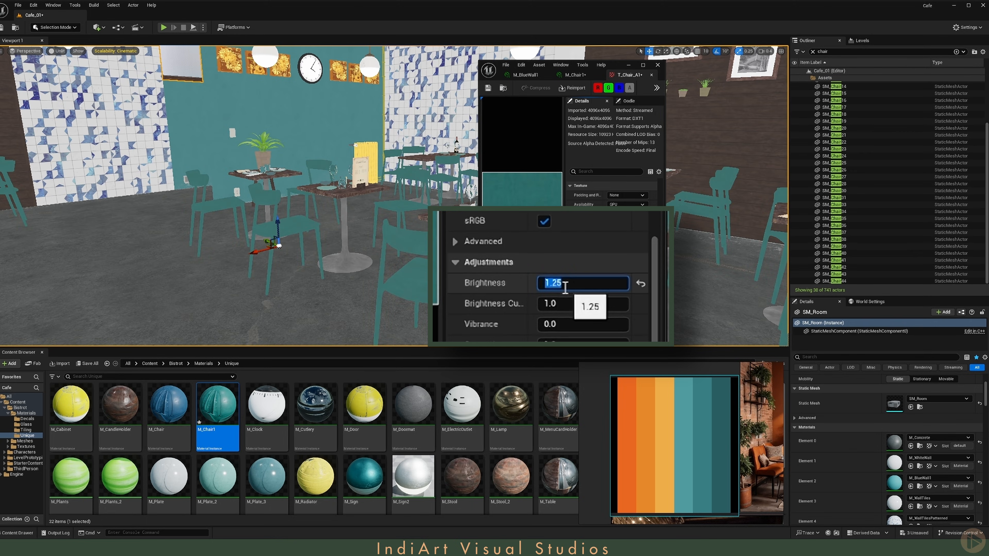
text(1.5)
key(Return)
text(1.4)
key(Return)
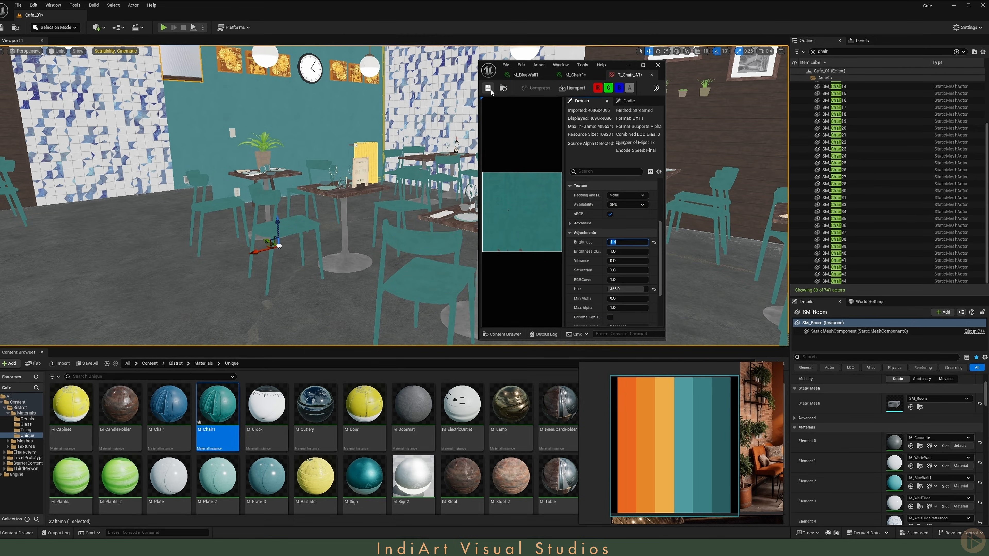
Step: Return to lit view and duplicate the room's M_WallTilesPatterned material as M_WallTilesPatterned1
click(652, 75)
key(alt+4)
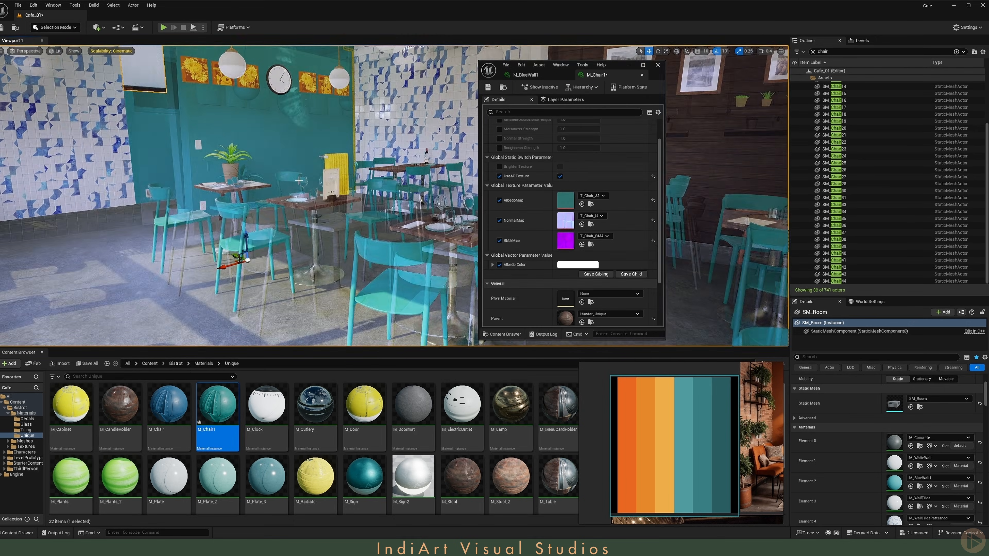
right_drag(380, 117, 404, 105)
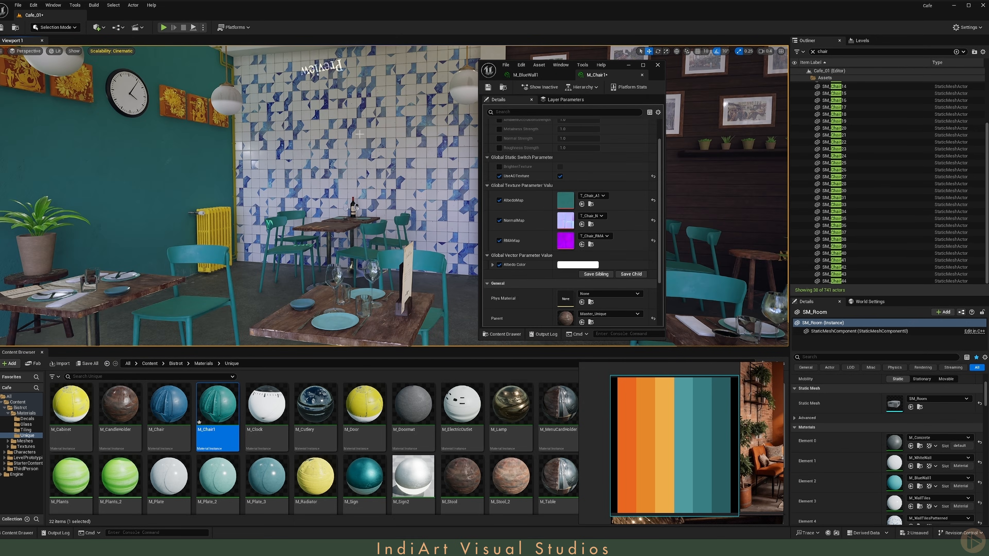
right_drag(359, 134, 351, 117)
scroll(933, 412, down, 2)
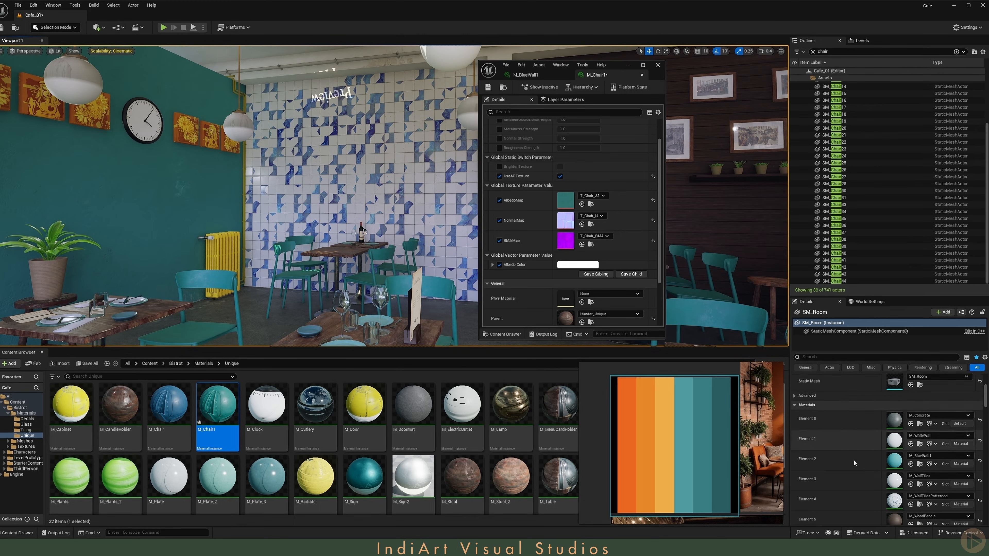
click(919, 483)
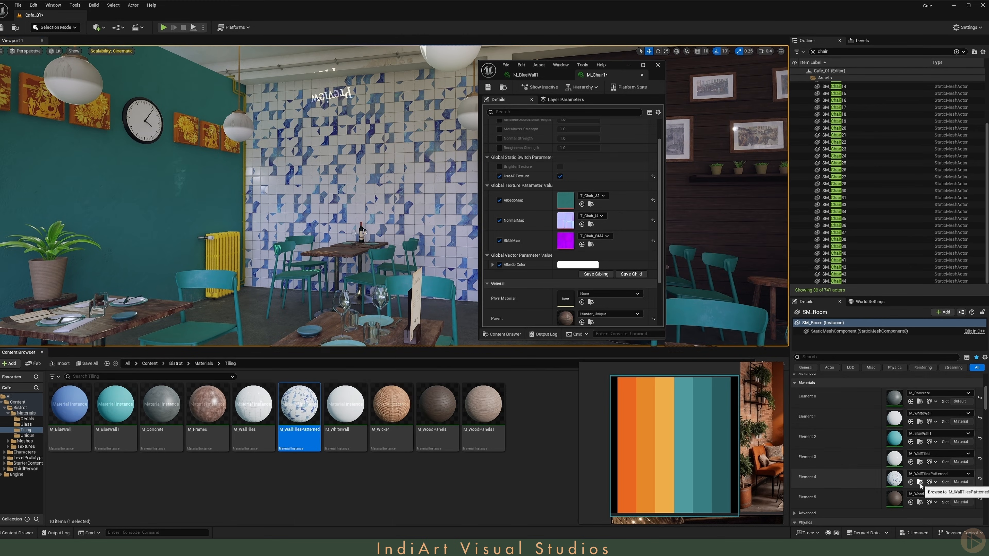
key(ctrl+d)
key(Return)
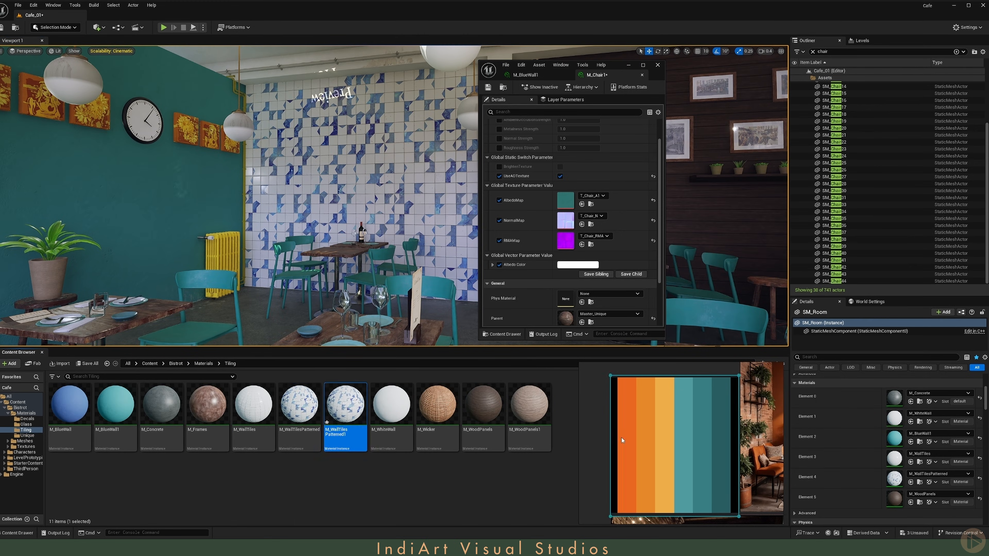
Step: Open M_WallTilesPatterned1, duplicate its T_DinerTilesPatterned_A texture and assign the copy as its AlbedoMap
double_click(894, 478)
scroll(534, 263, down, 2)
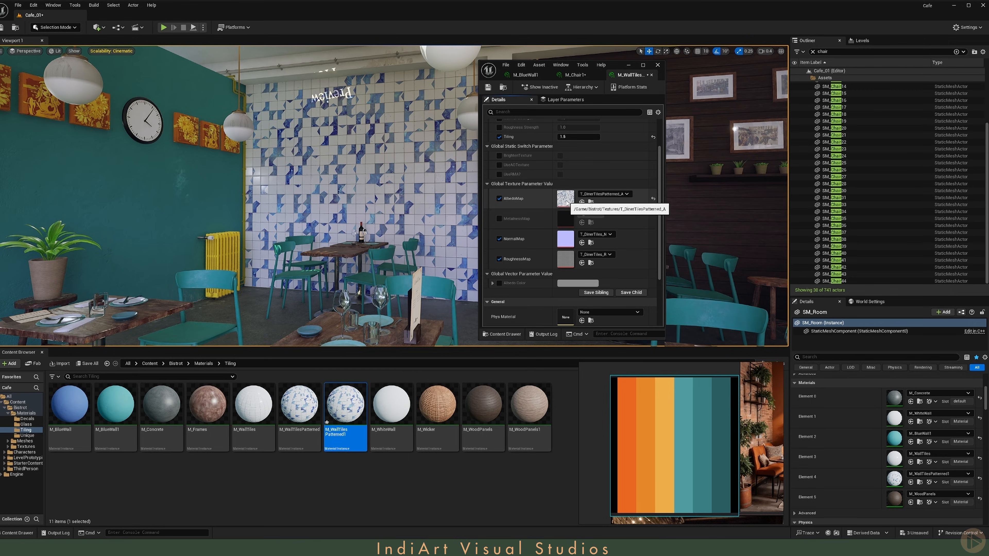
click(590, 202)
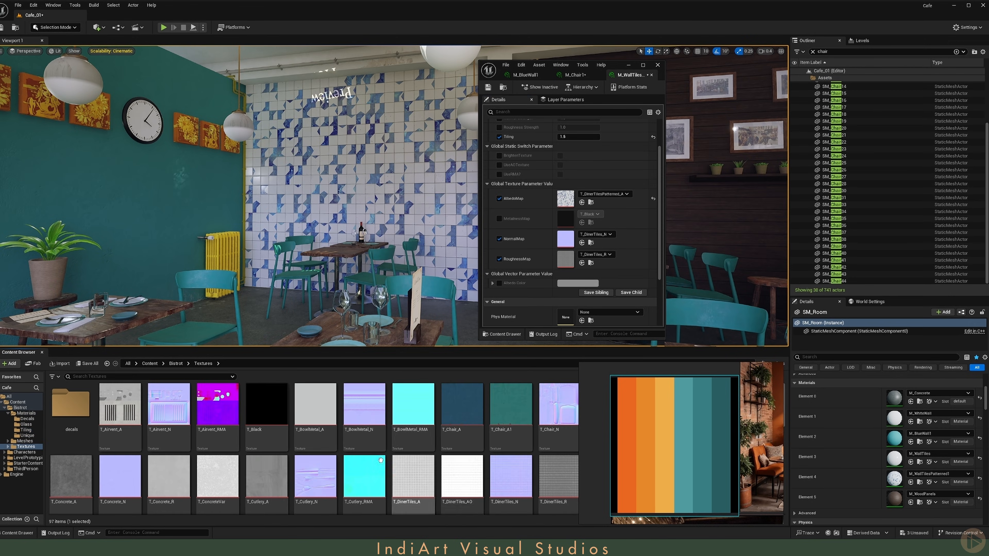
scroll(280, 457, down, 4)
scroll(311, 453, up, 4)
right_drag(664, 453, 713, 365)
click(606, 477)
key(ctrl+d)
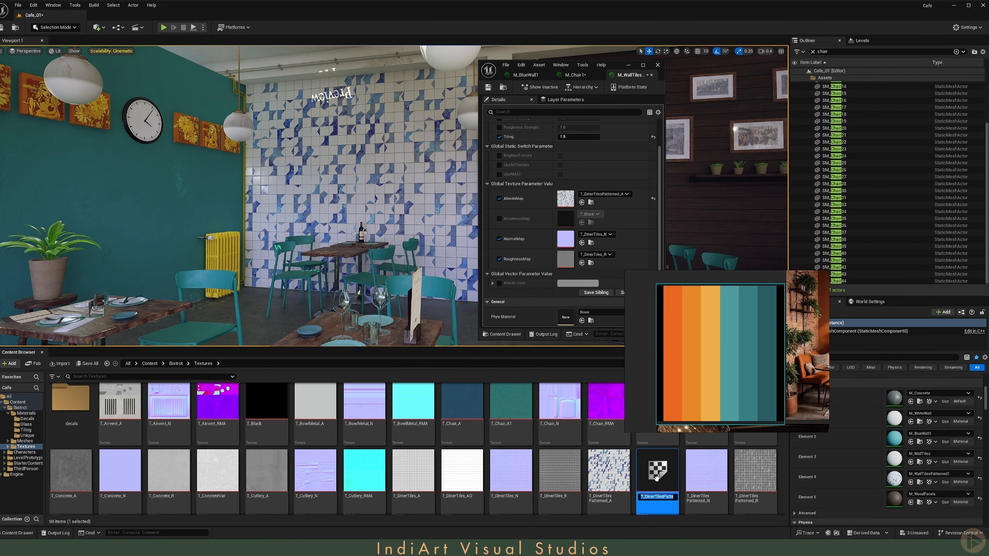
click(652, 478)
drag(653, 477, 566, 199)
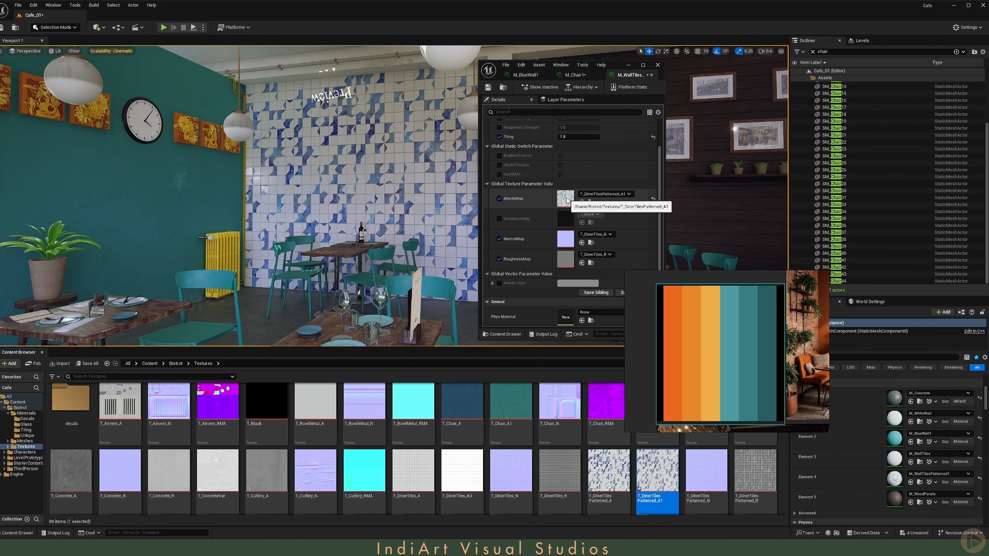
Step: Open the T_DinerTilesPatterned_A1 texture and set its Hue adjustment to 325
double_click(567, 199)
scroll(578, 257, down, 8)
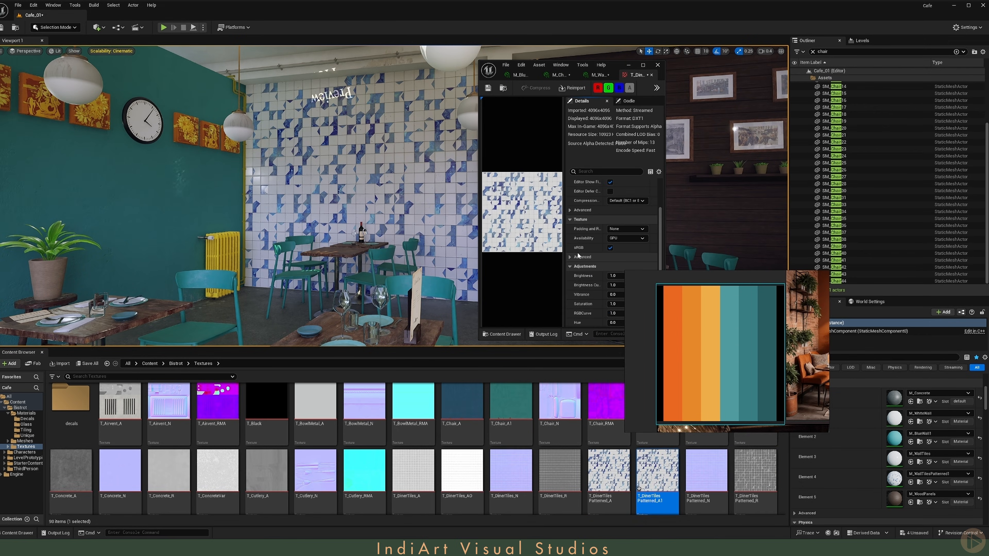
right_drag(671, 311, 643, 403)
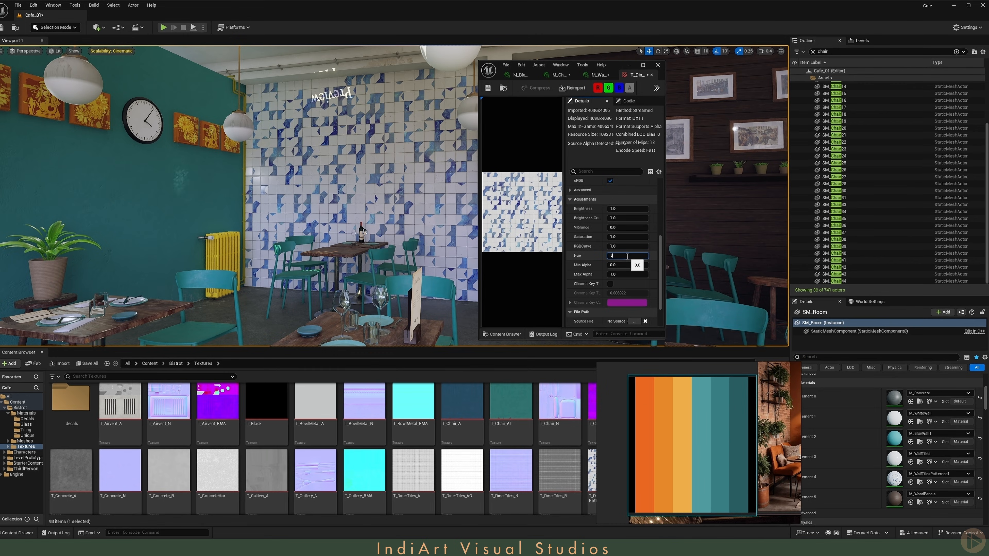
key(Return)
right_drag(431, 191, 458, 191)
key(alt+3)
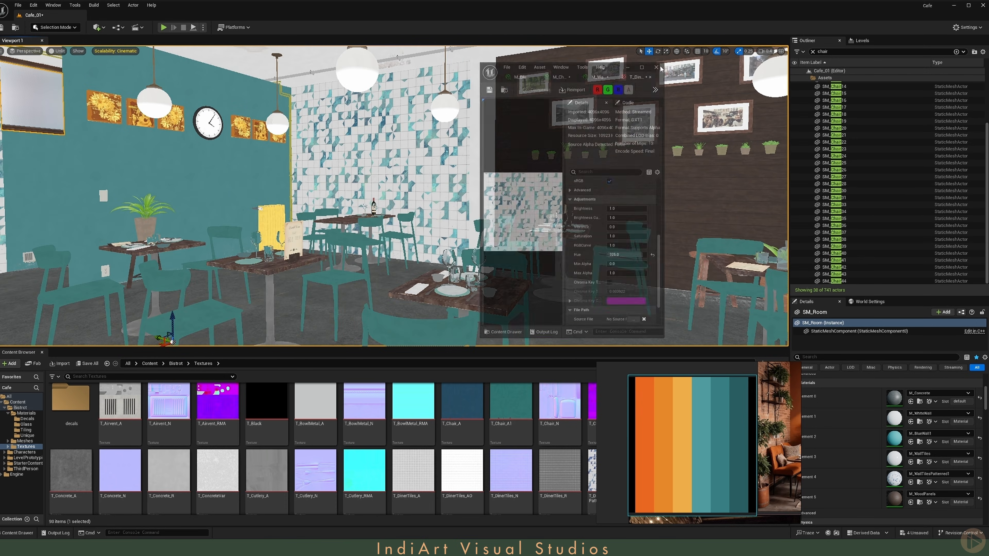
Step: Open the room's M_WoodPanels material and enable its BrightenTexture parameter
right_drag(337, 225, 404, 223)
key(alt+4)
scroll(337, 225, up, 2)
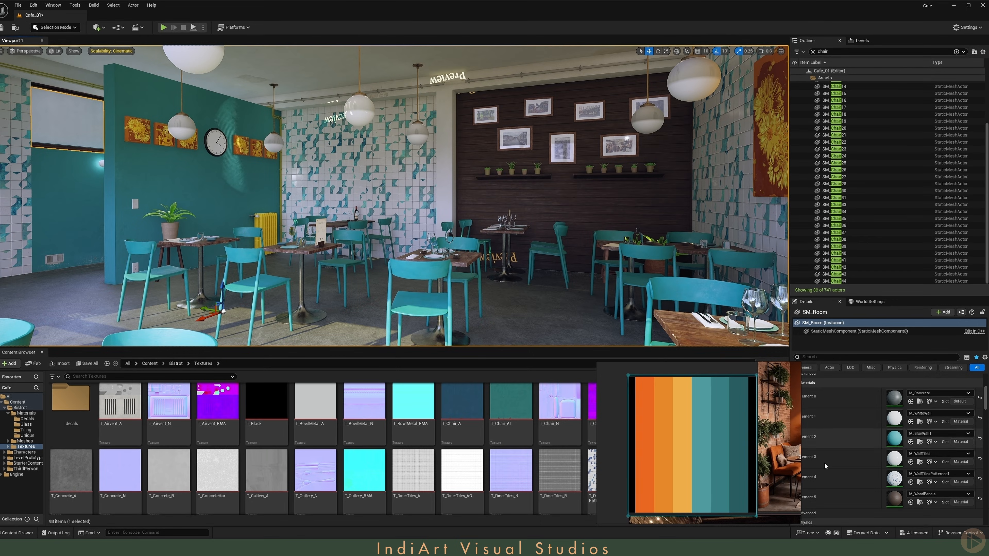
double_click(894, 498)
double_click(148, 5)
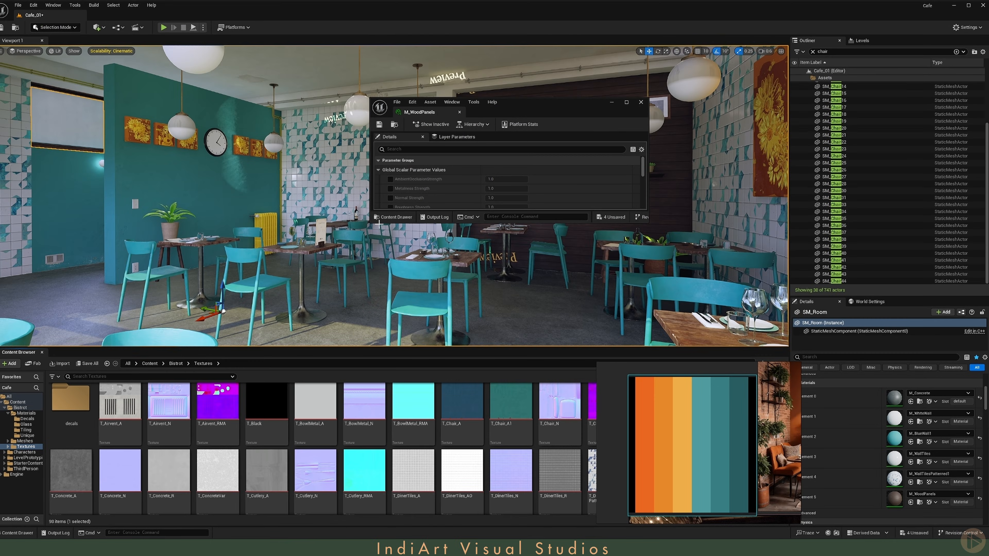
drag(371, 228, 385, 365)
scroll(439, 255, down, 1)
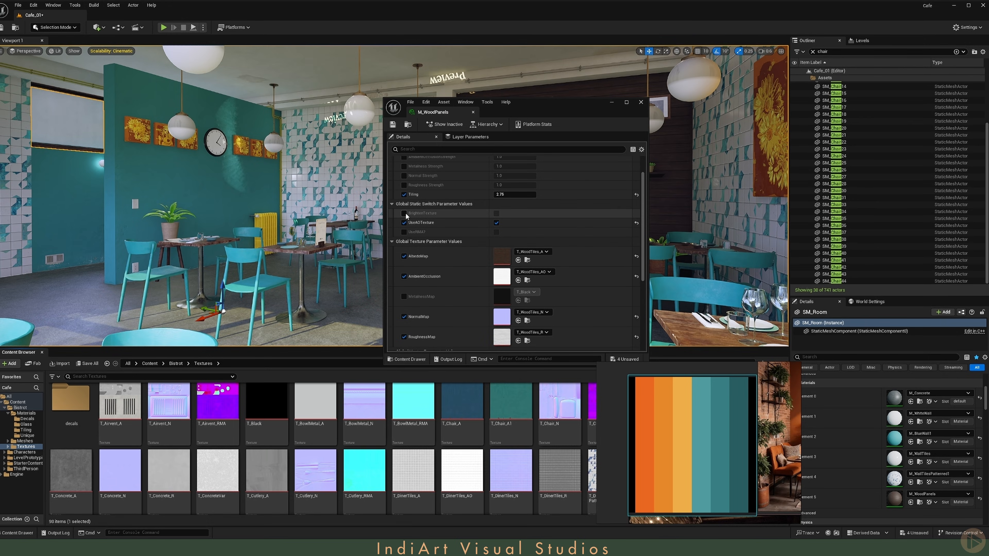
click(495, 213)
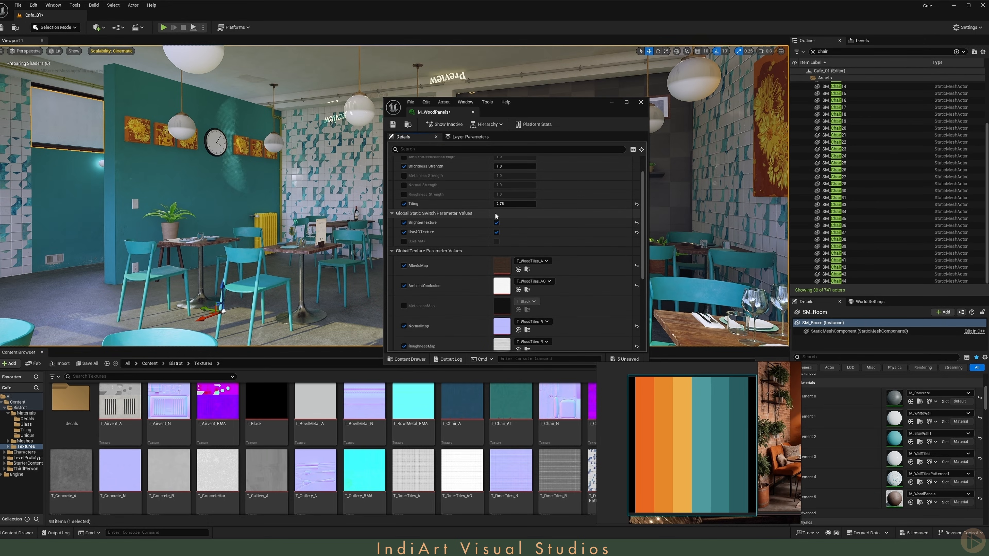
Step: Duplicate the T_WoodTiles_A texture and assign the copy T_WoodTiles_A2 as M_WoodPanels' AlbedoMap
scroll(489, 217, up, 1)
drag(544, 116, 697, 167)
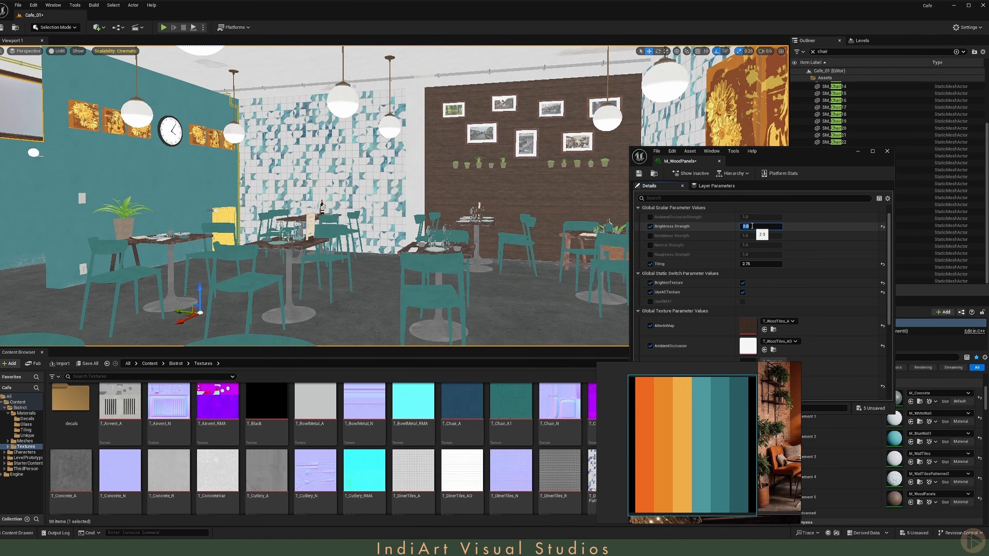
scroll(759, 265, down, 2)
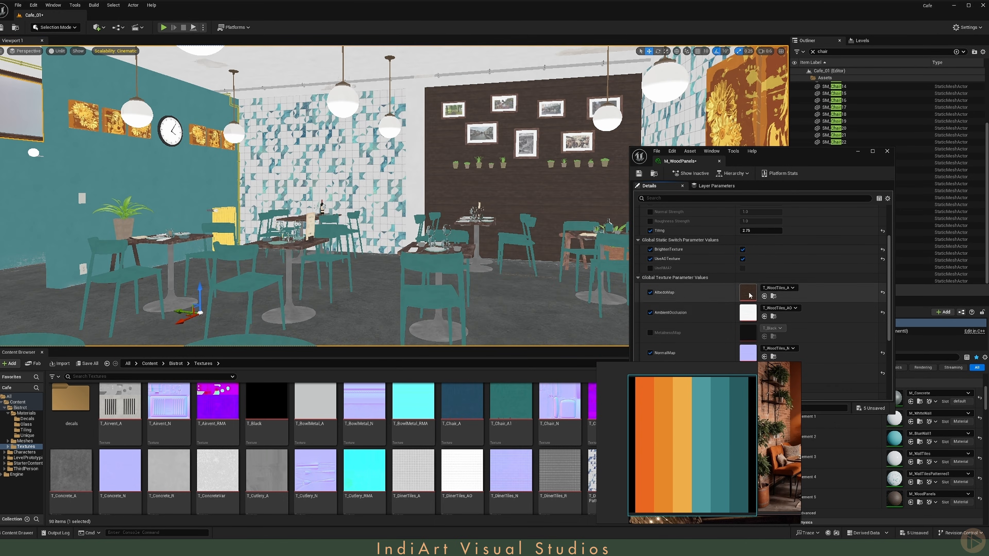
click(773, 298)
key(ctrl+d)
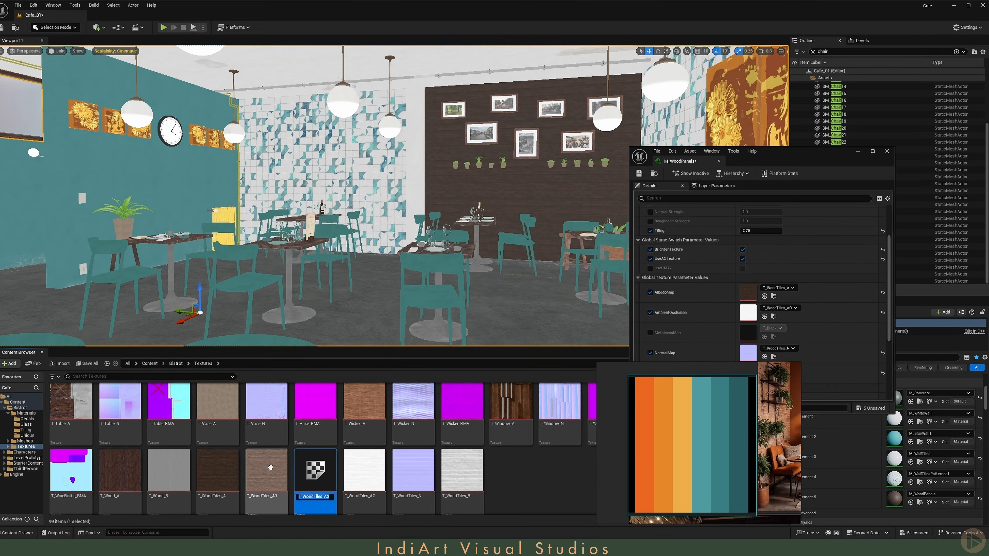
click(765, 296)
Step: Open T_WoodTiles_A2 and set its Brightness adjustment to 5
double_click(748, 292)
drag(820, 161, 334, 104)
scroll(514, 255, down, 6)
click(516, 260)
text(2)
key(Return)
click(323, 261)
text(5)
key(Return)
Step: Set the T_WoodTiles_A2 Saturation adjustment to 0.75
click(264, 223)
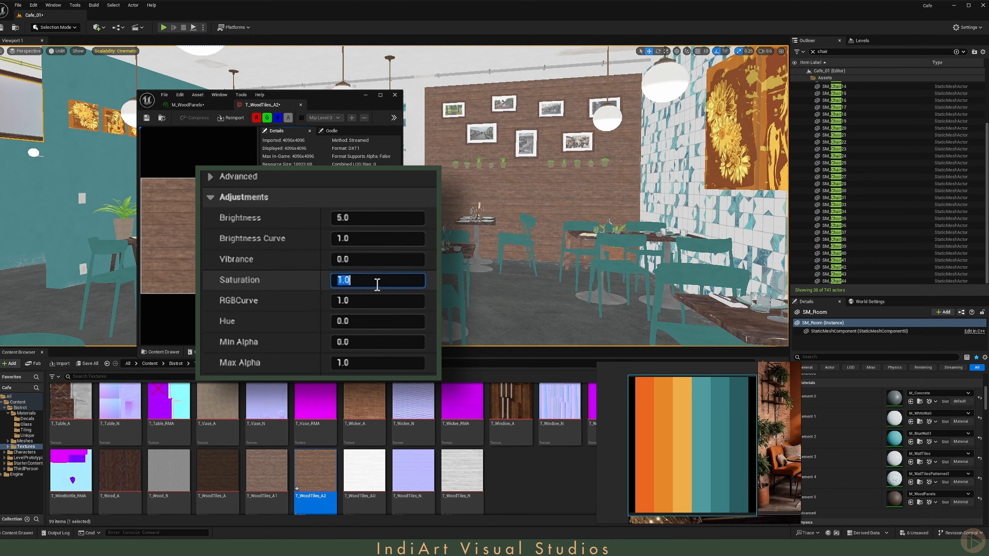
click(376, 277)
text(.75)
key(Return)
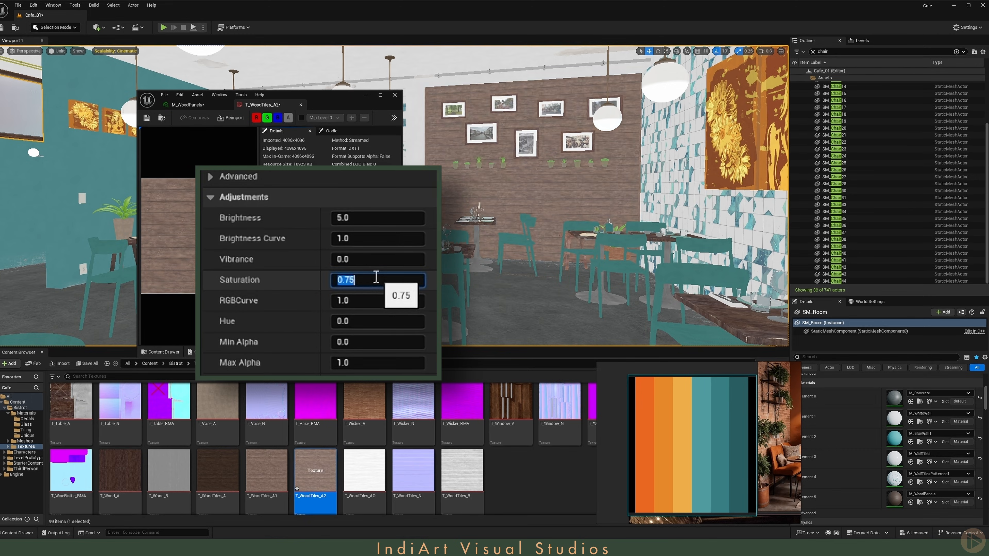
click(320, 284)
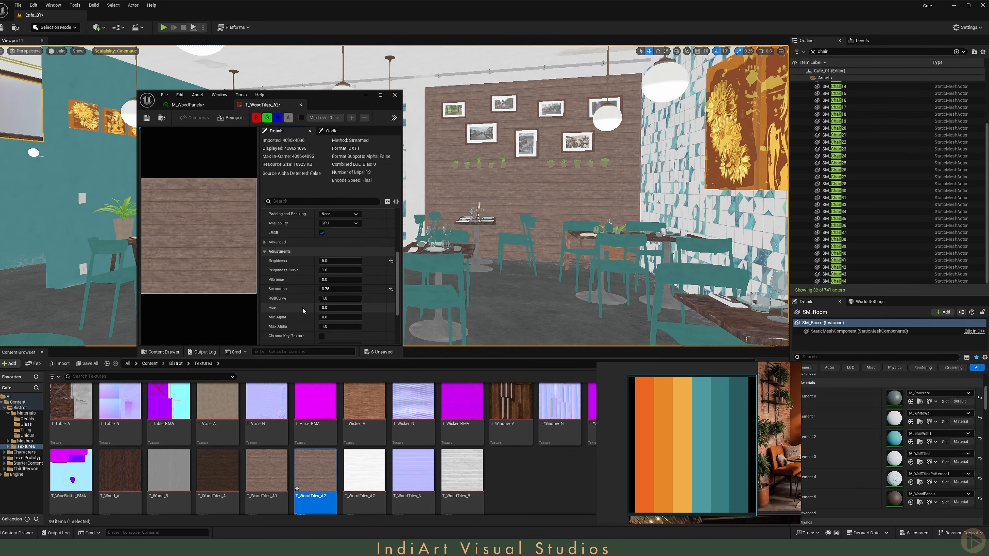
Step: Save M_WoodPanels and close the material and texture editors
click(177, 105)
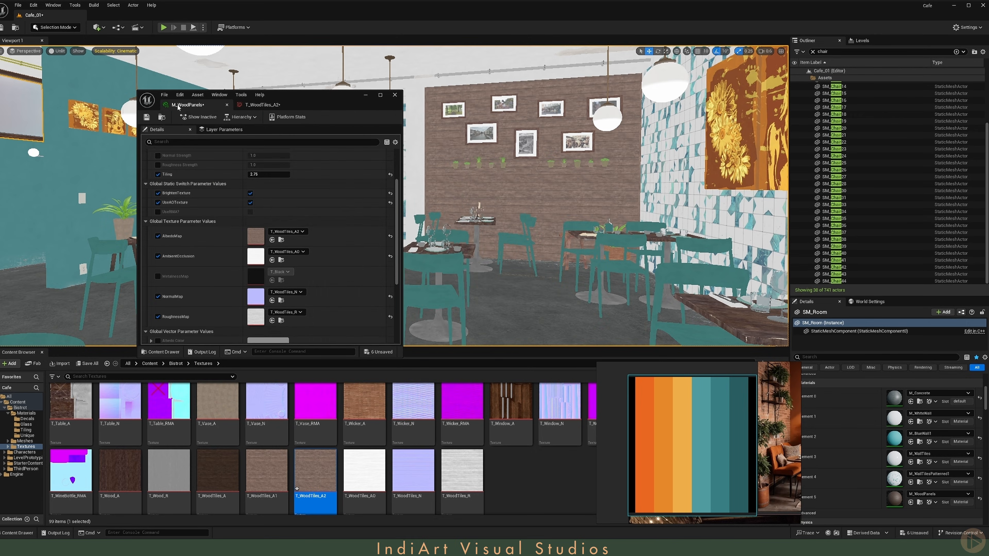
scroll(195, 229, down, 1)
click(146, 117)
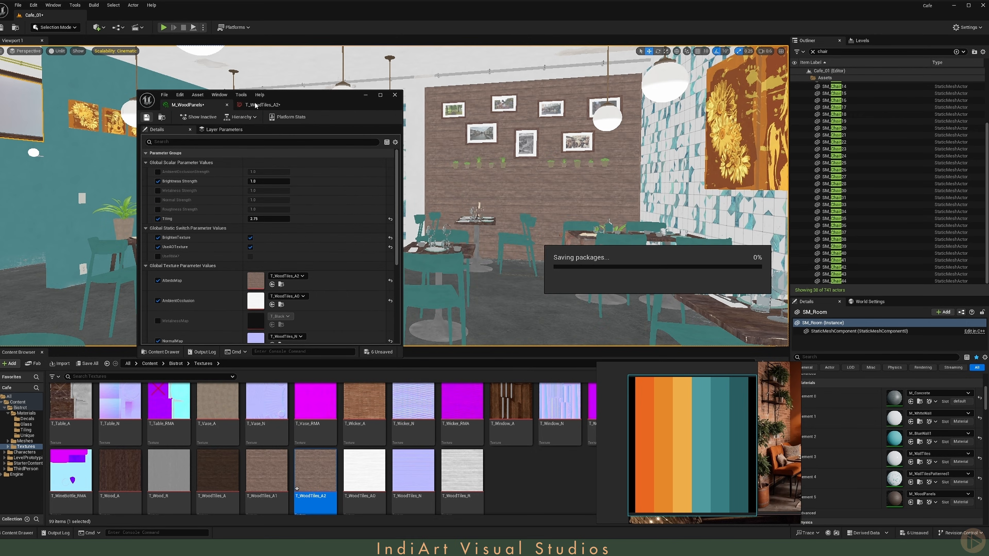
click(260, 104)
right_drag(378, 187, 358, 178)
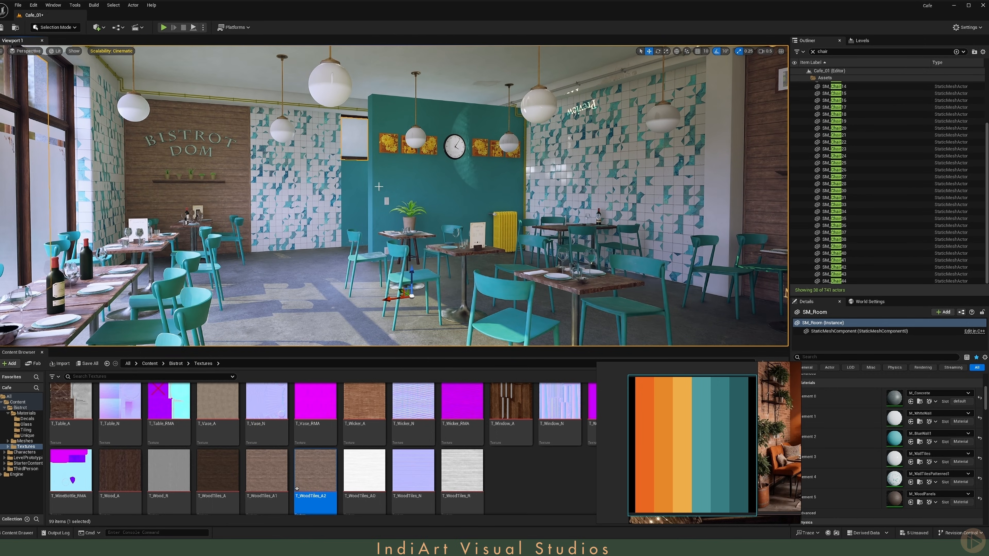
Step: Clear the outliner filter and delete the directional light, post process volume and sky light from the Lighting folder
click(812, 52)
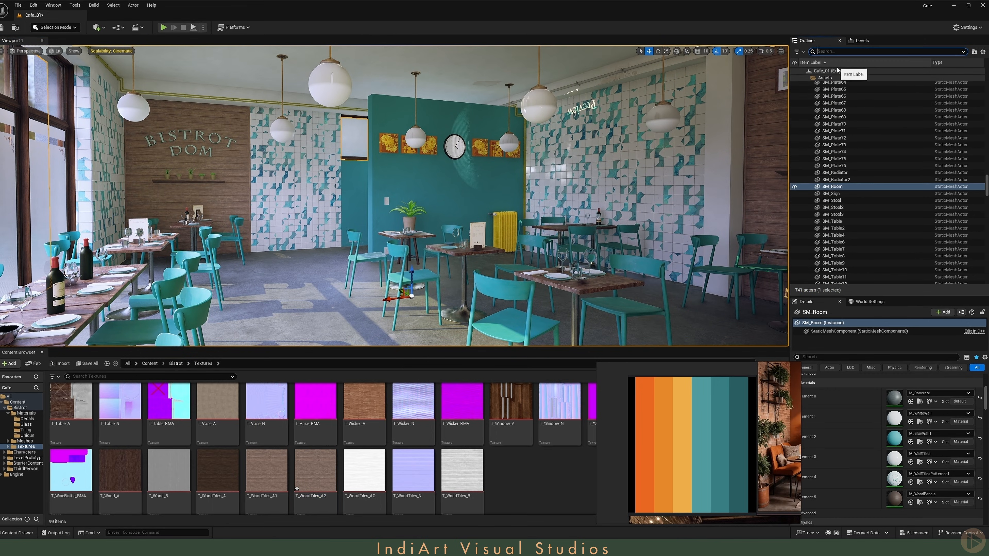
click(810, 71)
click(803, 71)
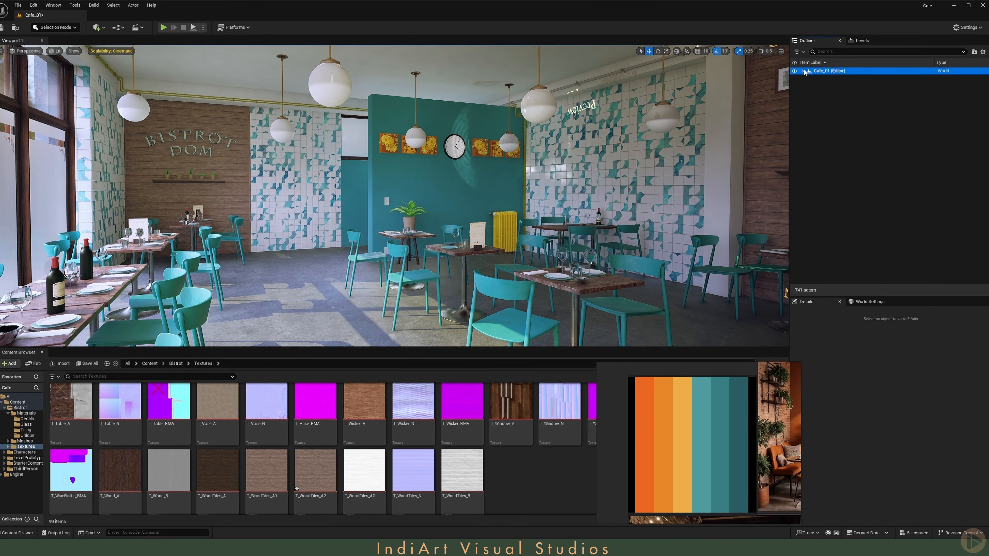
click(803, 71)
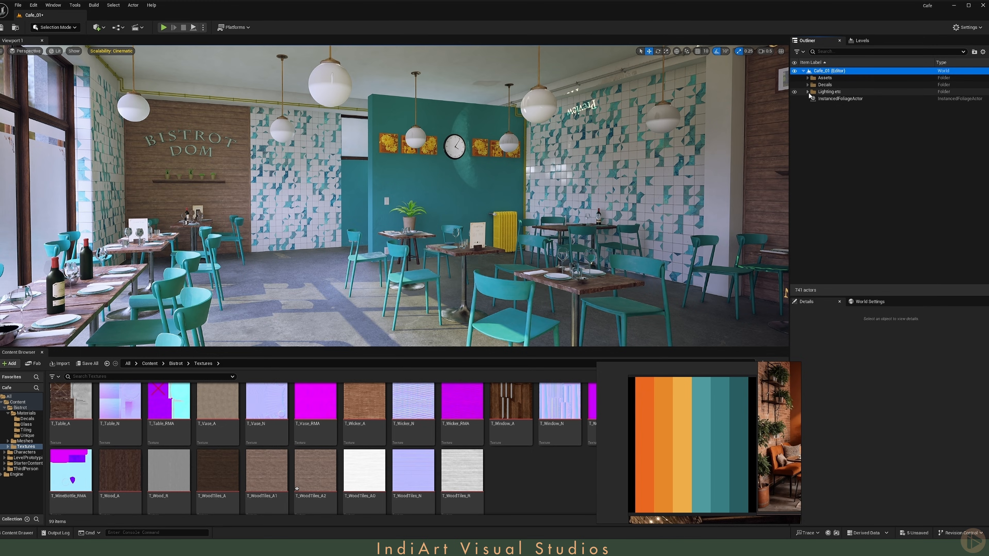
click(807, 92)
click(839, 99)
ctrl+click(843, 106)
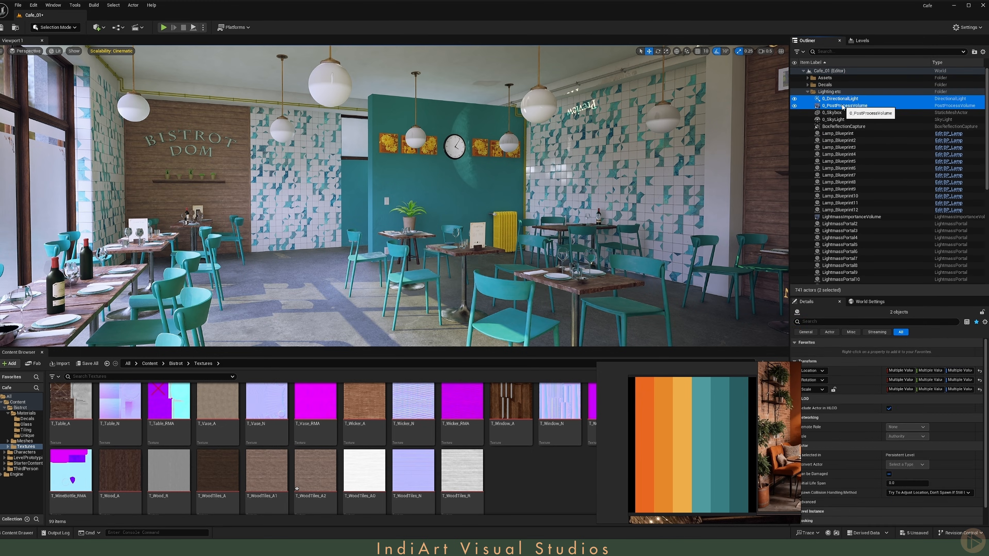
key(Delete)
click(843, 106)
key(Delete)
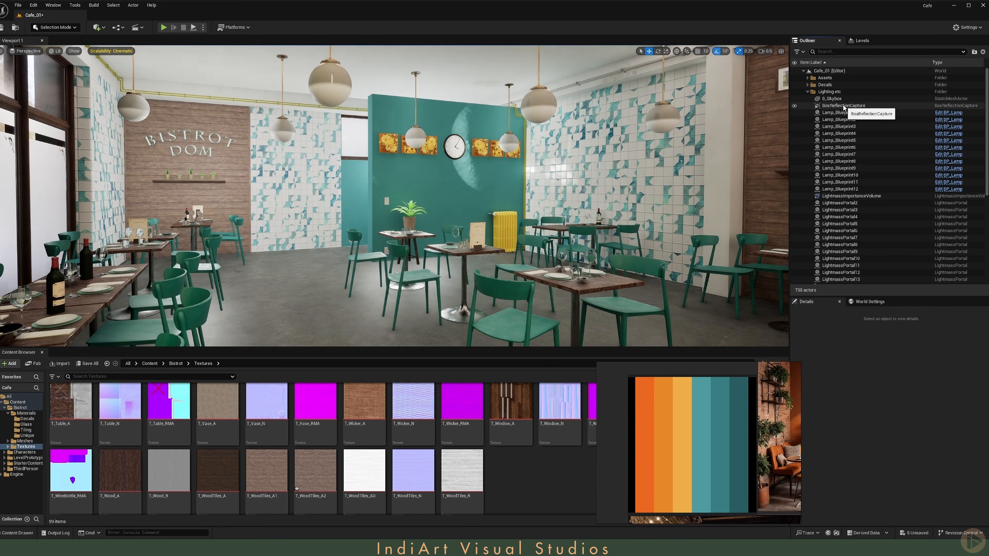
Step: Filter the outliner for refl and delete all the reflection captures
click(842, 106)
click(837, 51)
text(refle)
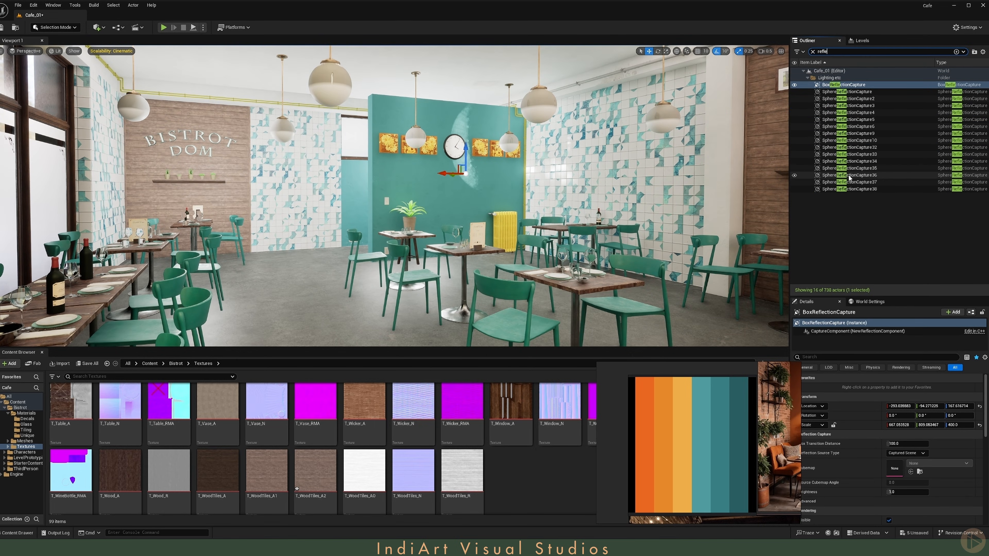
shift+click(848, 189)
key(Delete)
Step: Filter the outliner for lightma and delete the lightmass importance volume together with all lightmass portals
click(812, 51)
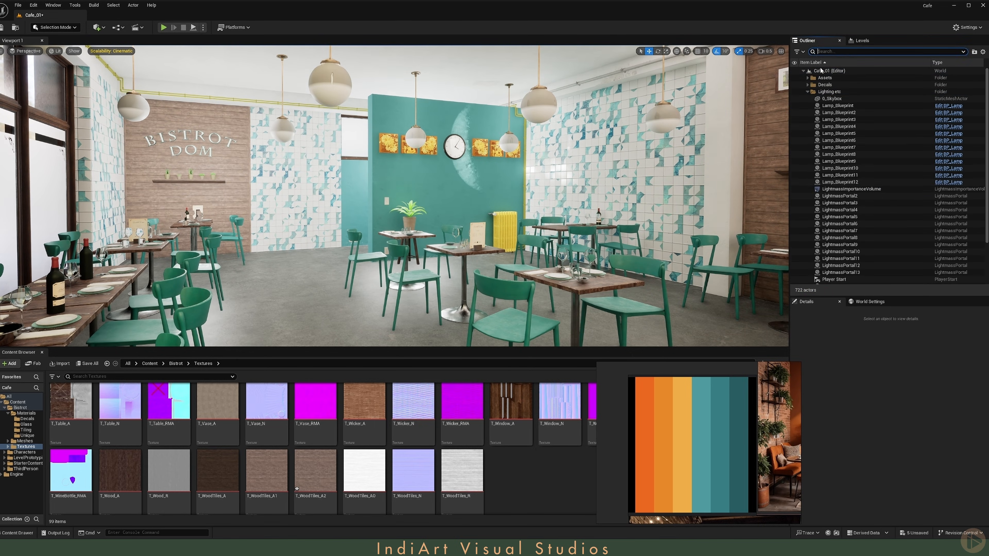
click(847, 190)
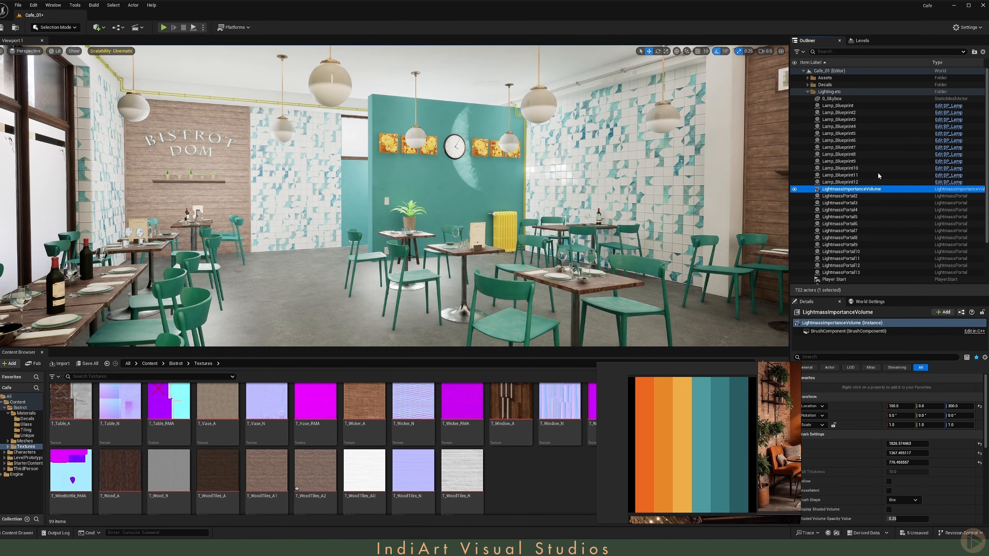
click(843, 51)
text(volum)
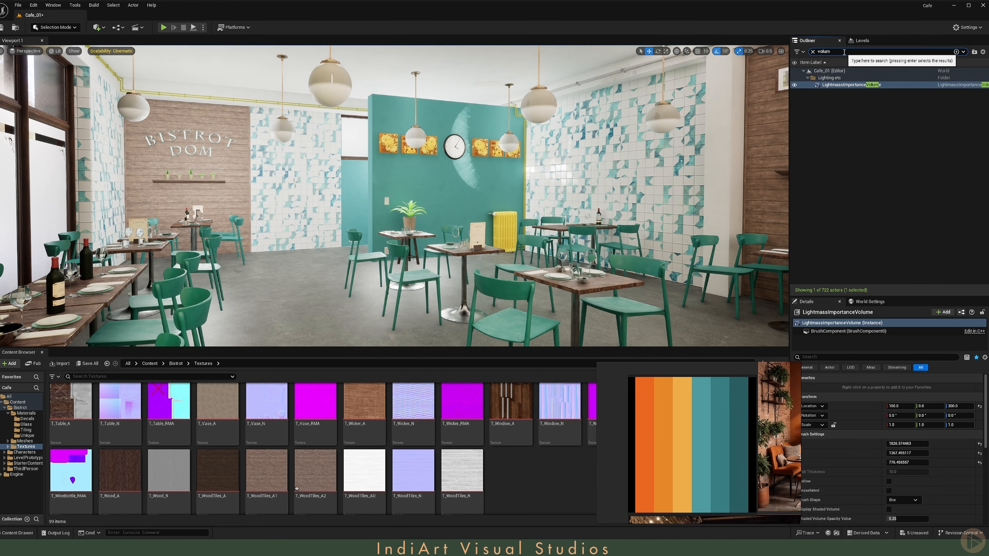
text(lightma)
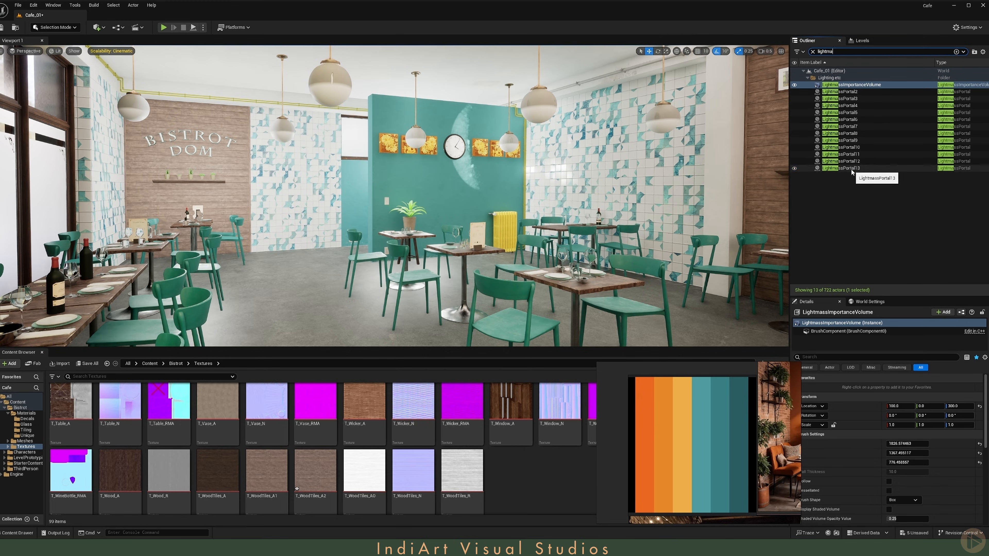
shift+click(851, 168)
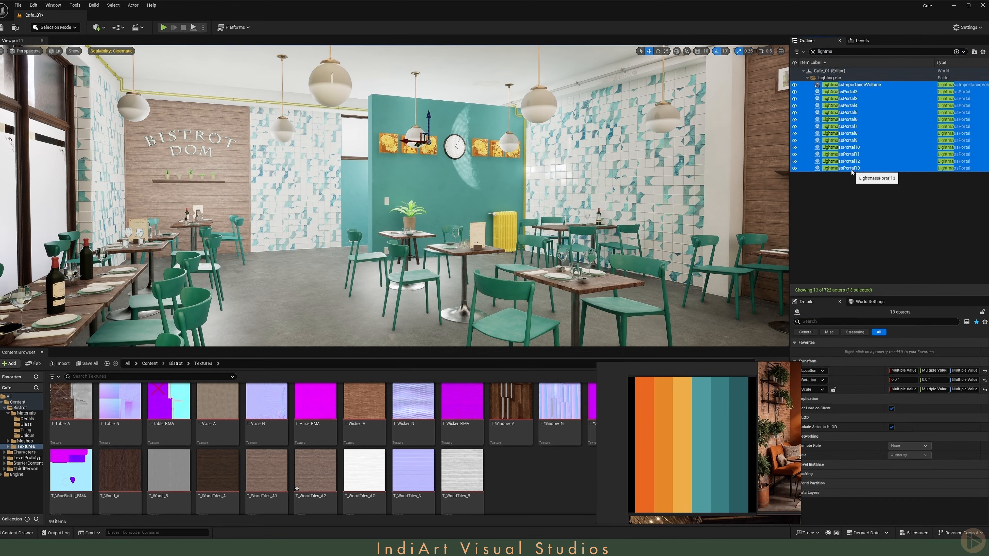
key(Delete)
Step: Clear the outliner filter and delete the skybox sphere surrounding the level
click(812, 52)
right_drag(526, 175, 492, 135)
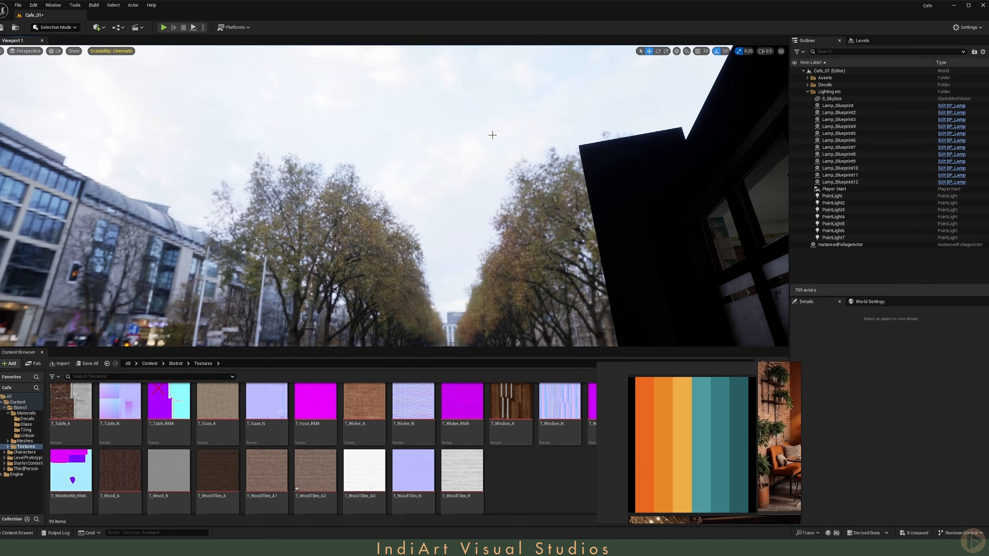
click(441, 95)
key(Delete)
Step: Select all the point lights in the Lighting folder and delete them
right_drag(441, 96, 539, 129)
click(536, 129)
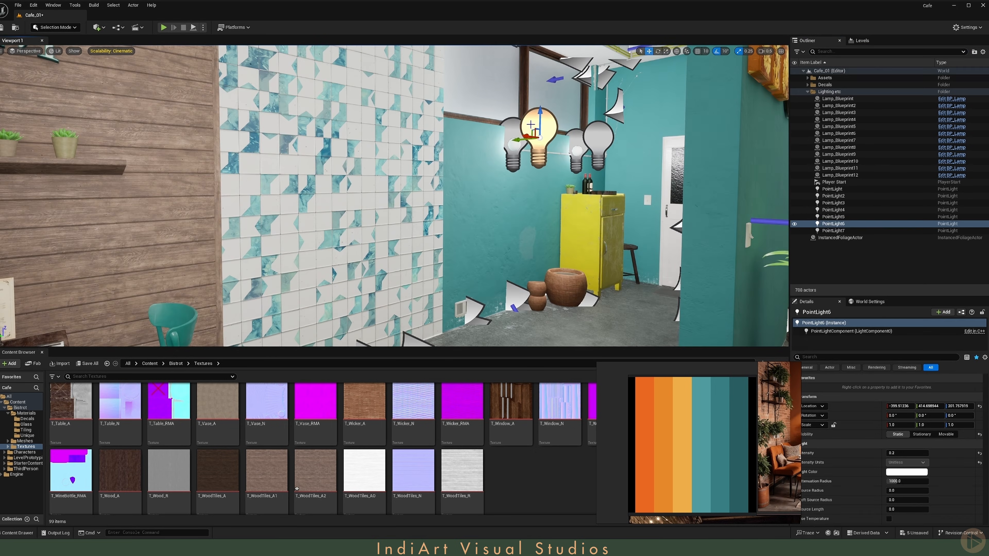
click(845, 232)
shift+click(834, 191)
key(Delete)
Step: Open the BP_Lamp blueprint from a ceiling lamp, set its light component intensity to 0, compile and close it
key(s)
right_drag(576, 187, 638, 168)
scroll(607, 179, up, 2)
key(a)
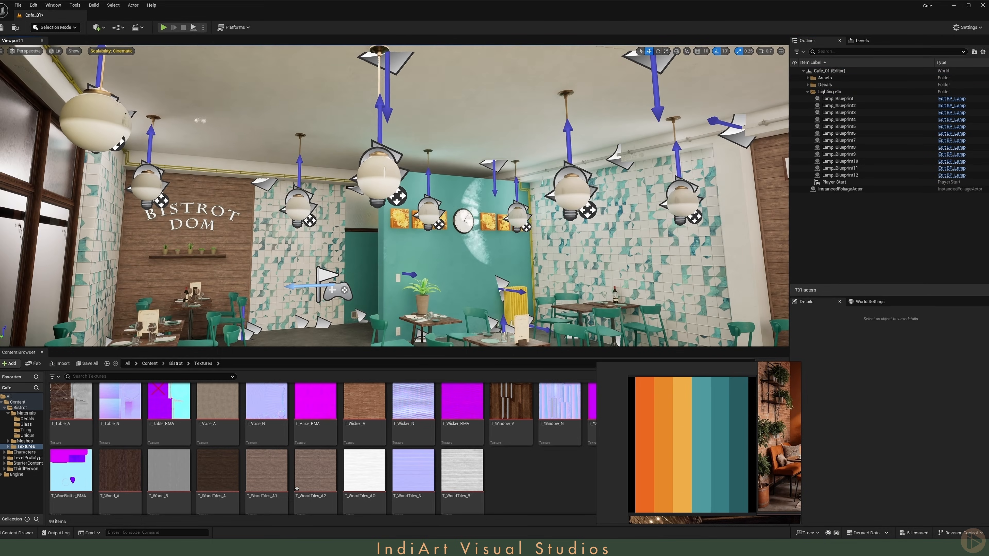
click(377, 184)
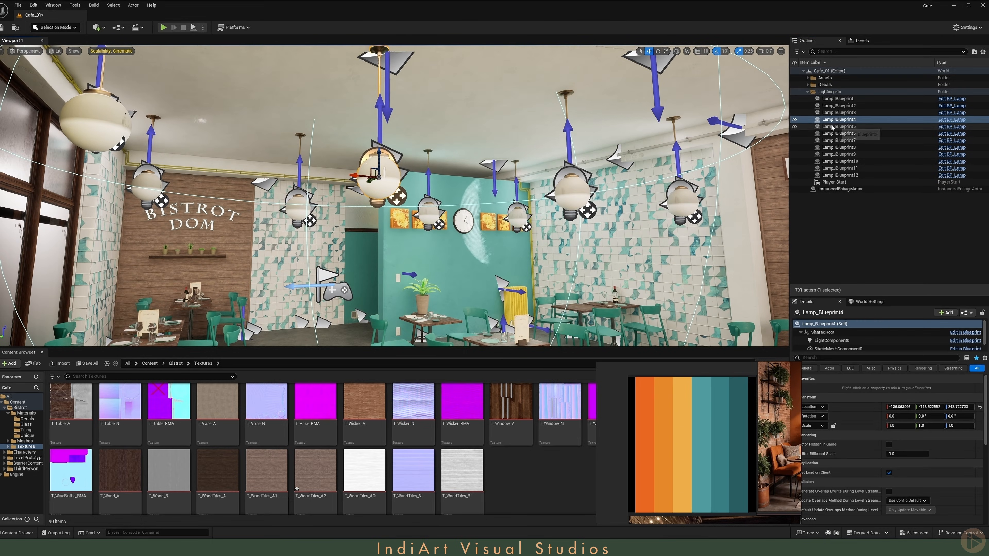
click(951, 121)
click(30, 94)
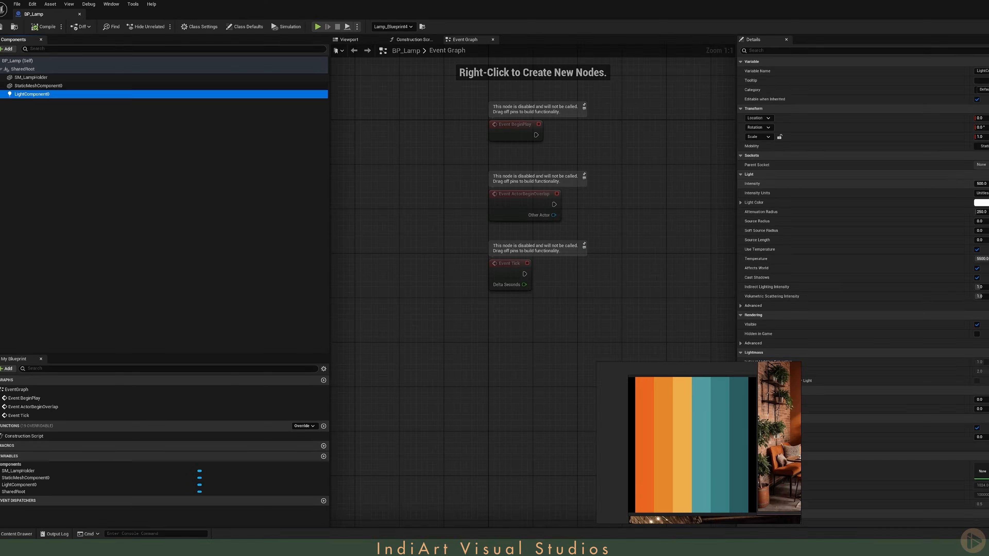
drag(487, 15, 464, 80)
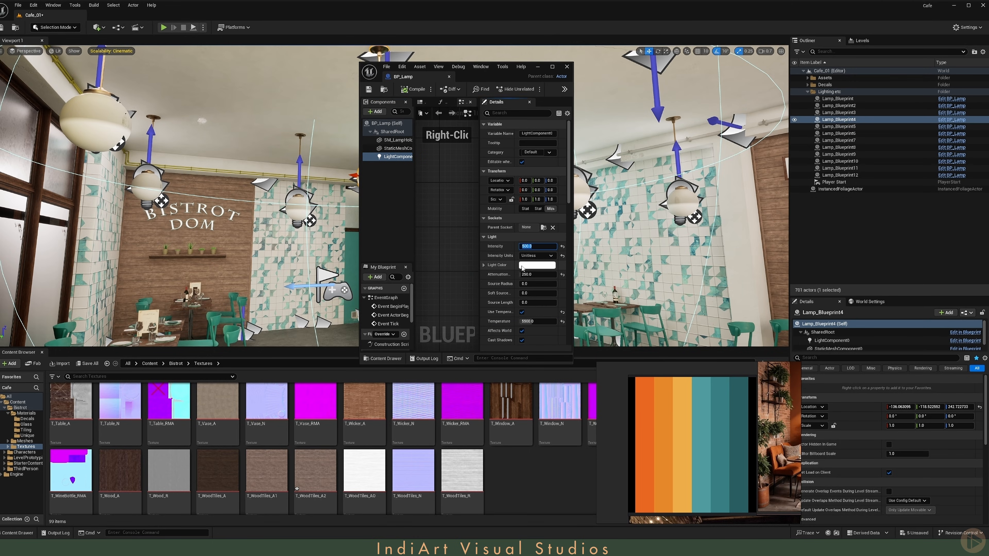
text(0)
key(Return)
click(415, 90)
click(566, 66)
Step: Place a new Post Process Volume in the level and look up its Infinite Extent setting
right_drag(379, 220, 394, 269)
key(g)
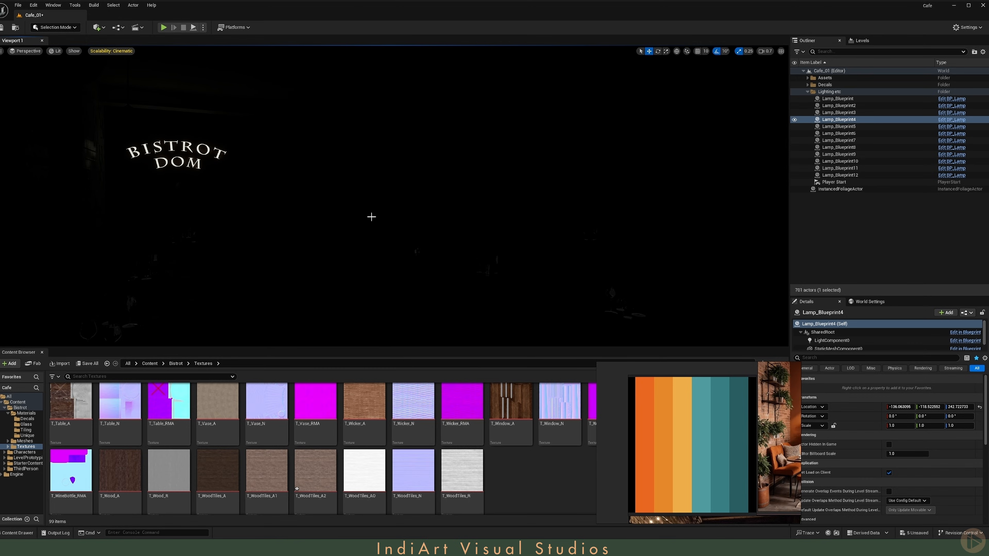
click(97, 31)
mouse_move(128, 132)
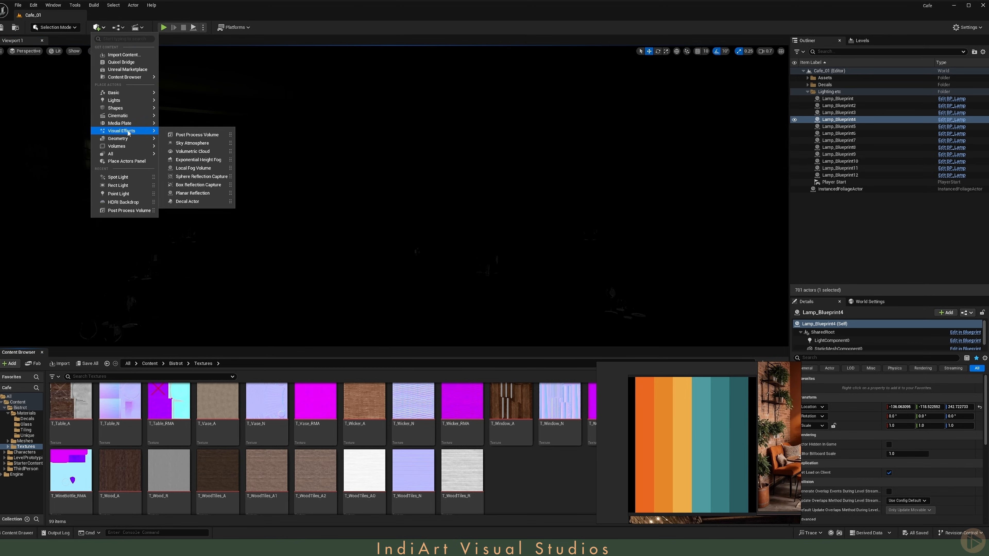
click(177, 134)
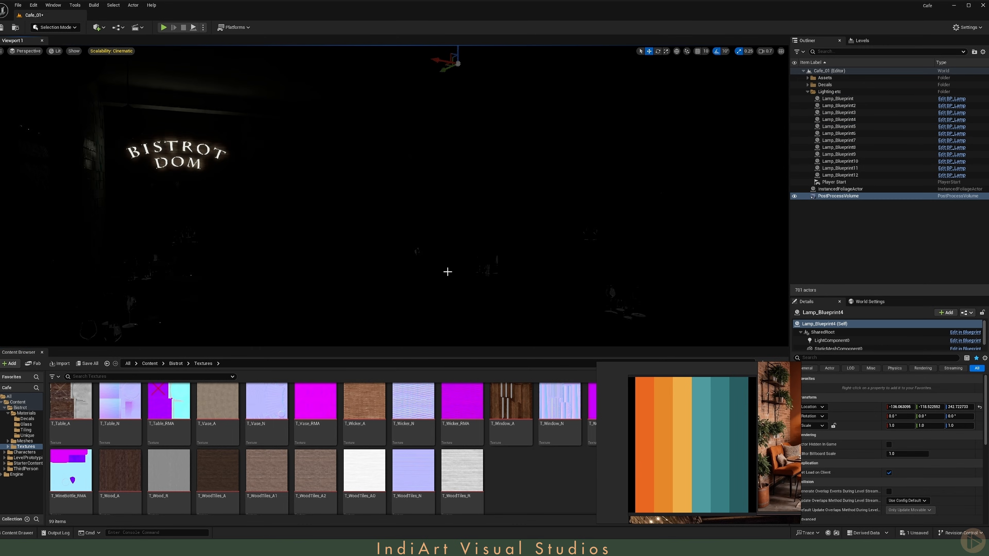
key(g)
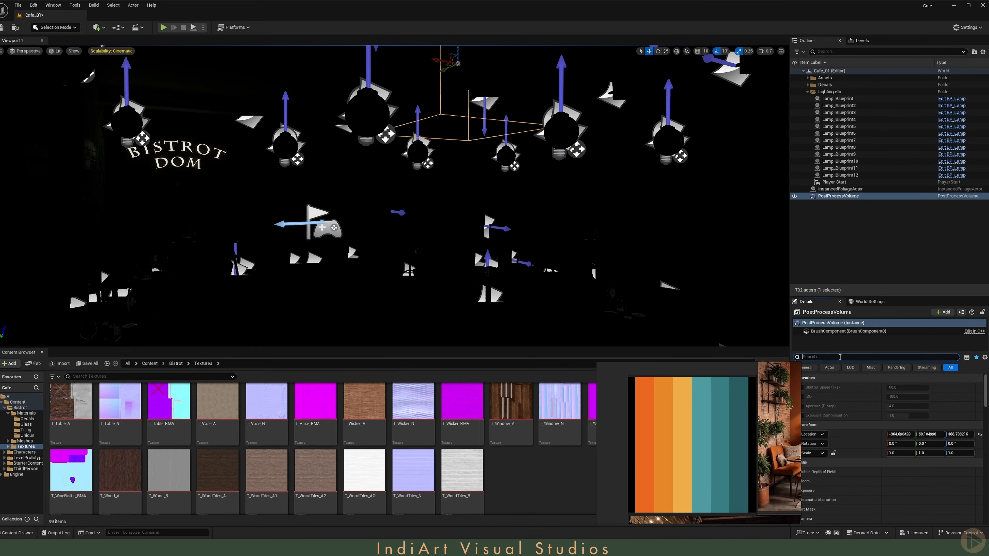
text(infi)
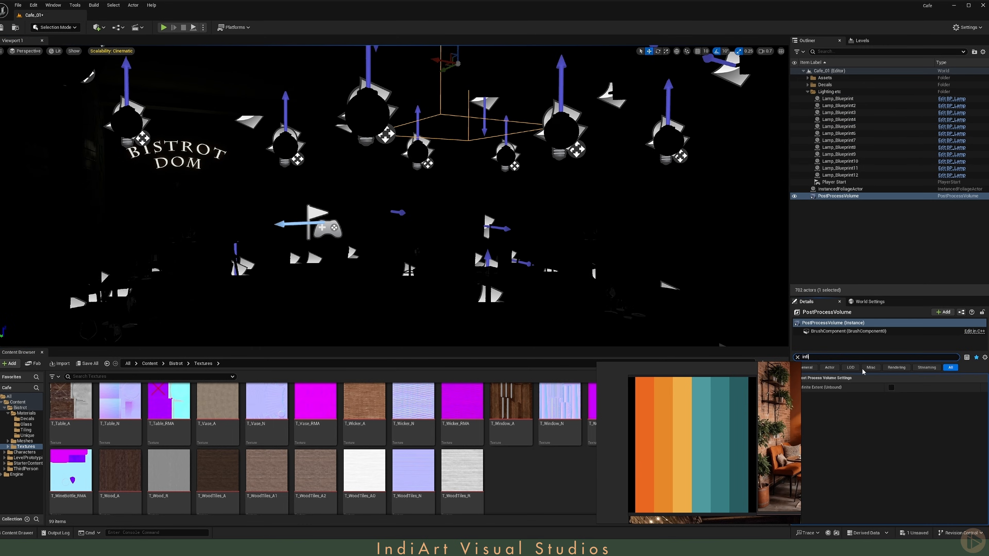
click(797, 357)
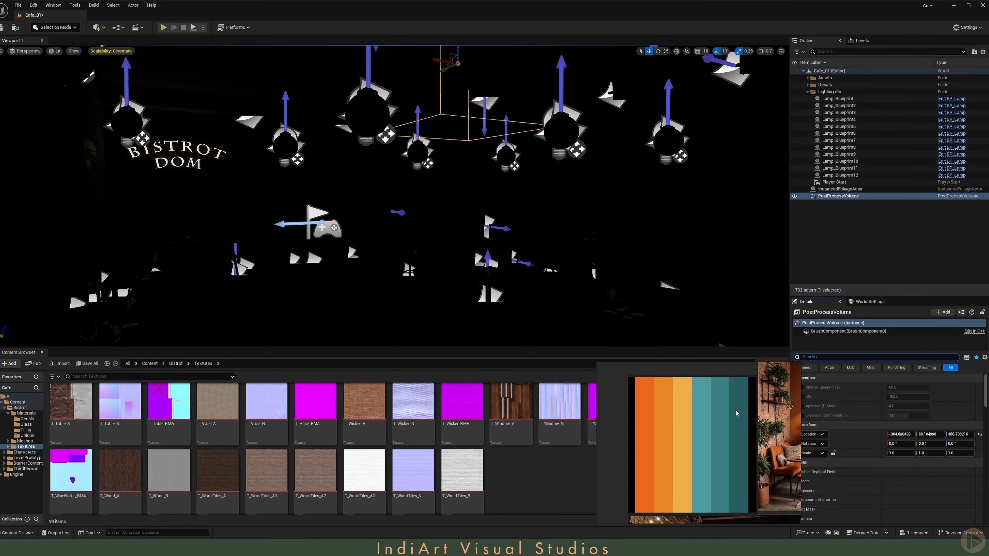
Step: In the post process Exposure settings, enable Metering Mode, Exposure Compensation, and set Min and Max EV100 to 1.0
drag(887, 296, 888, 230)
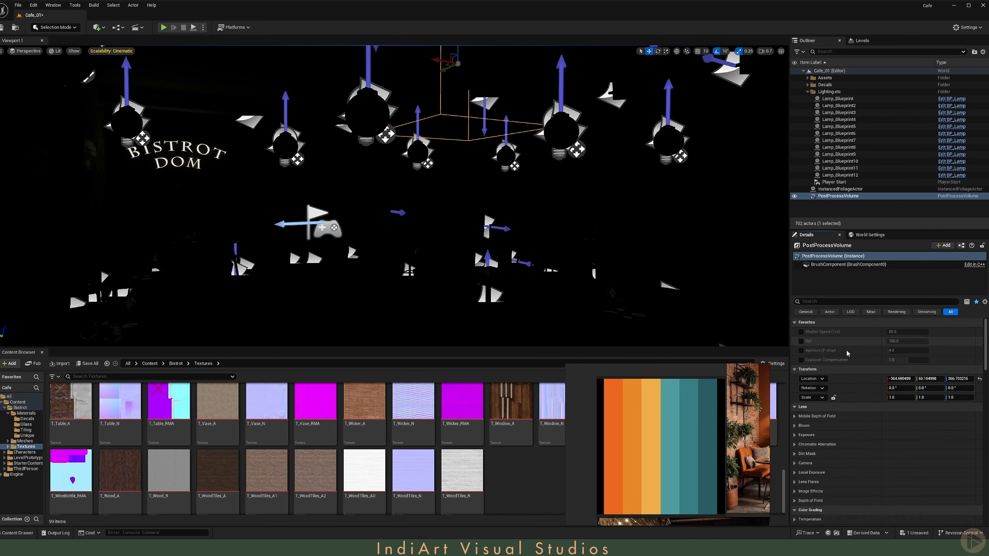
scroll(836, 390, down, 3)
click(806, 379)
click(806, 389)
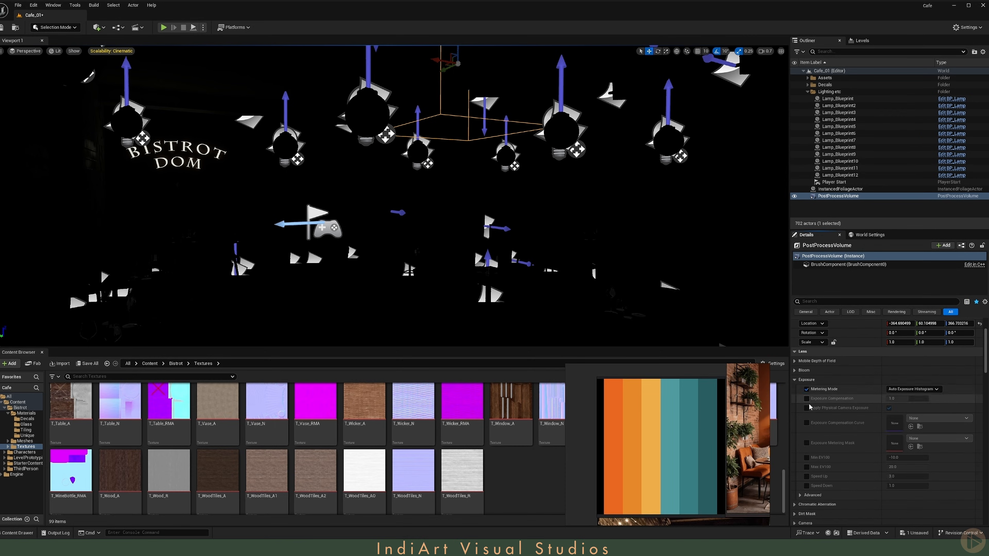
click(806, 398)
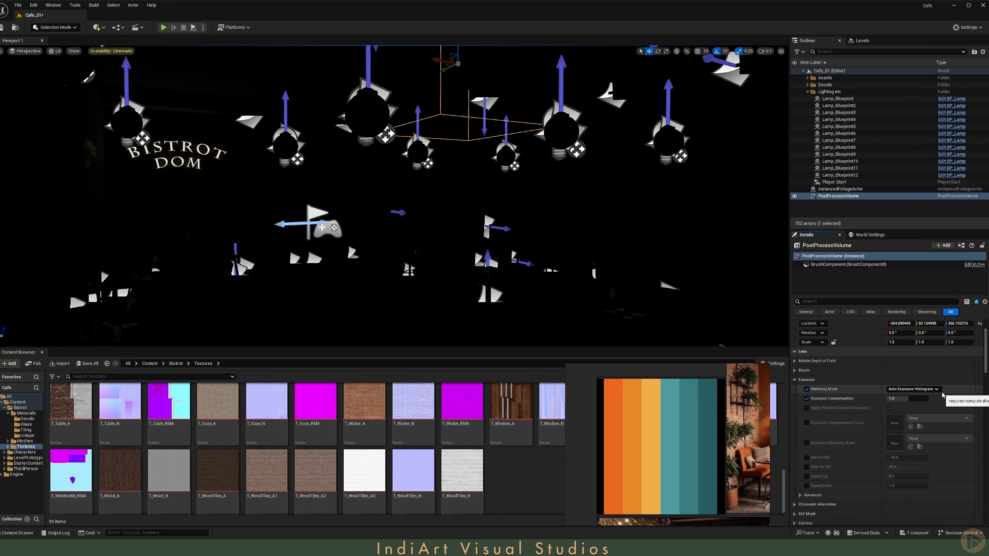
click(806, 457)
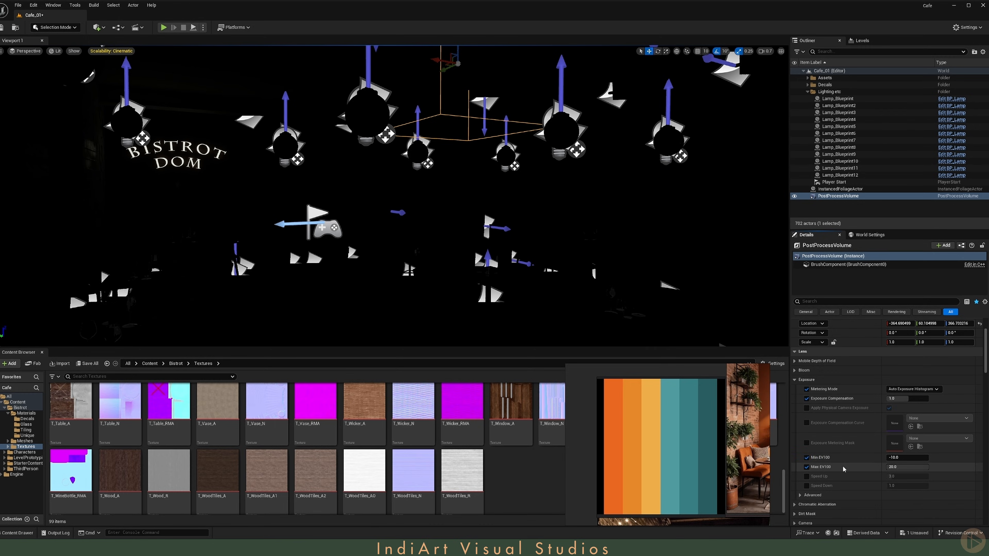
key(Return)
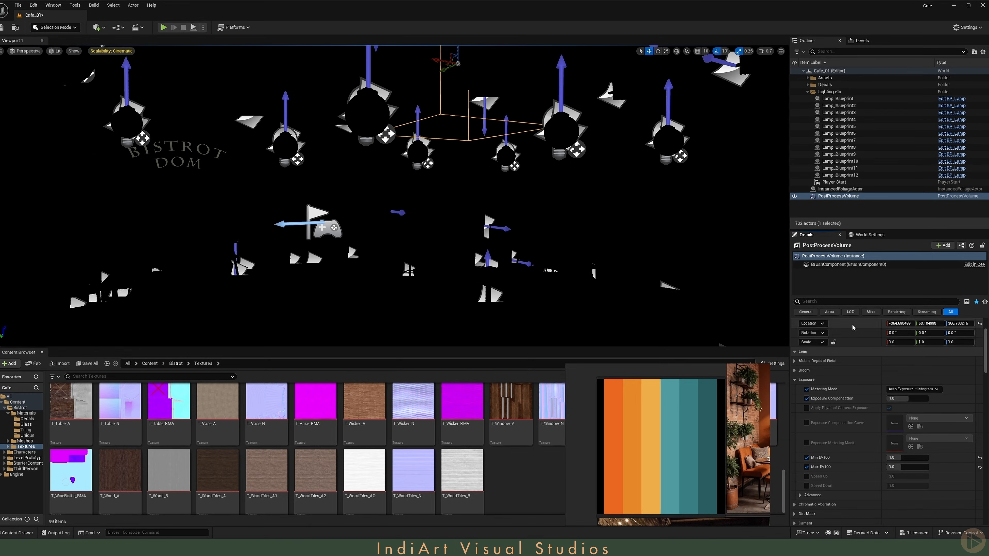
Step: Place an HDRI Backdrop actor in the level
click(95, 28)
mouse_move(128, 105)
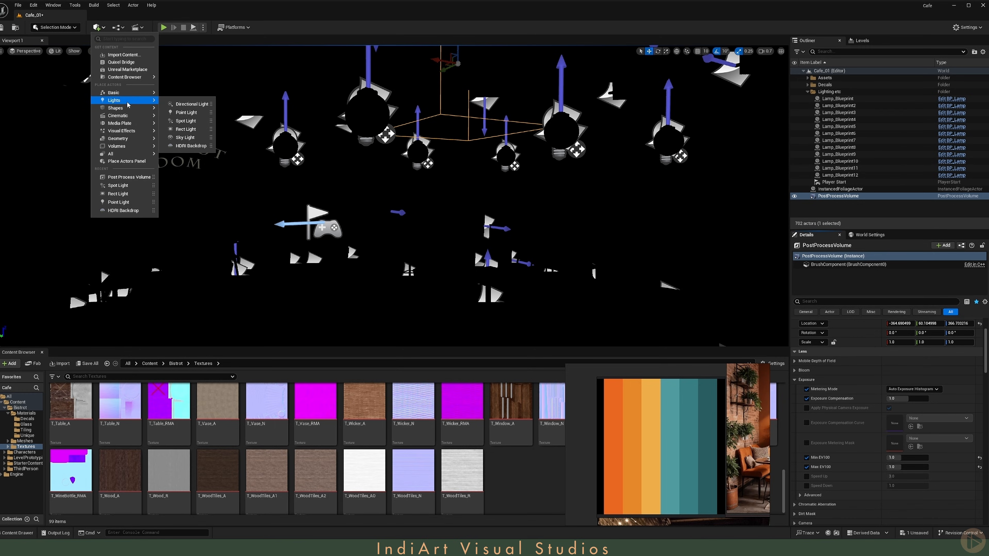
click(177, 145)
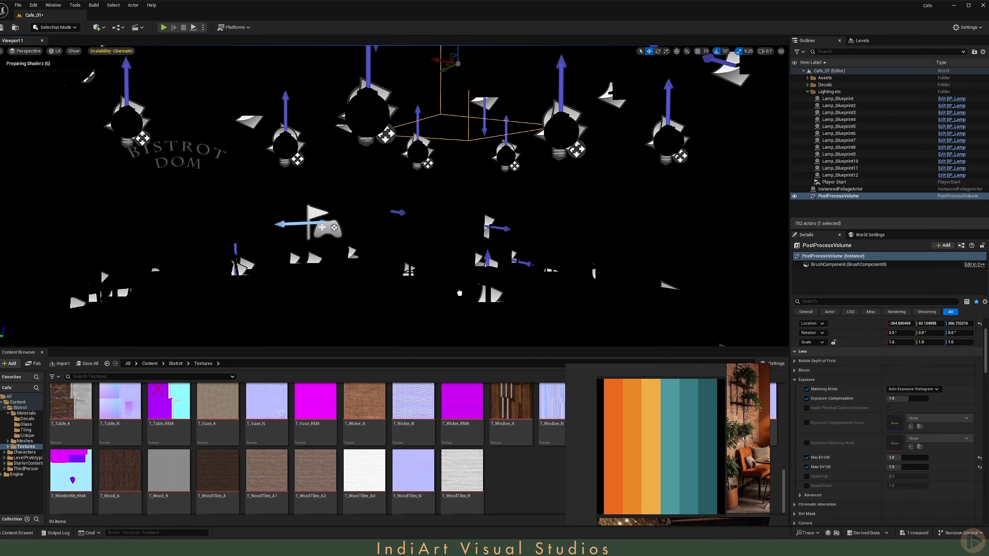
click(98, 28)
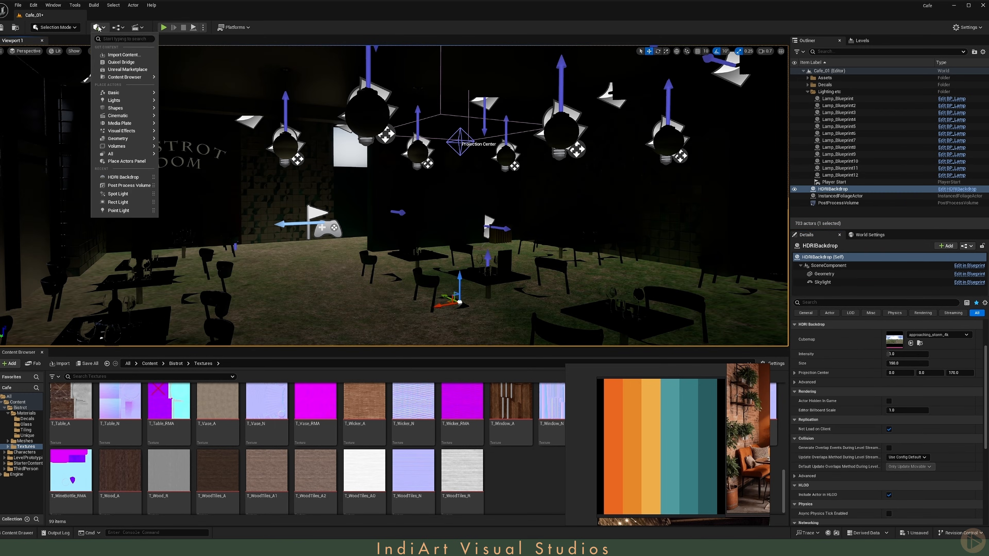
mouse_move(132, 119)
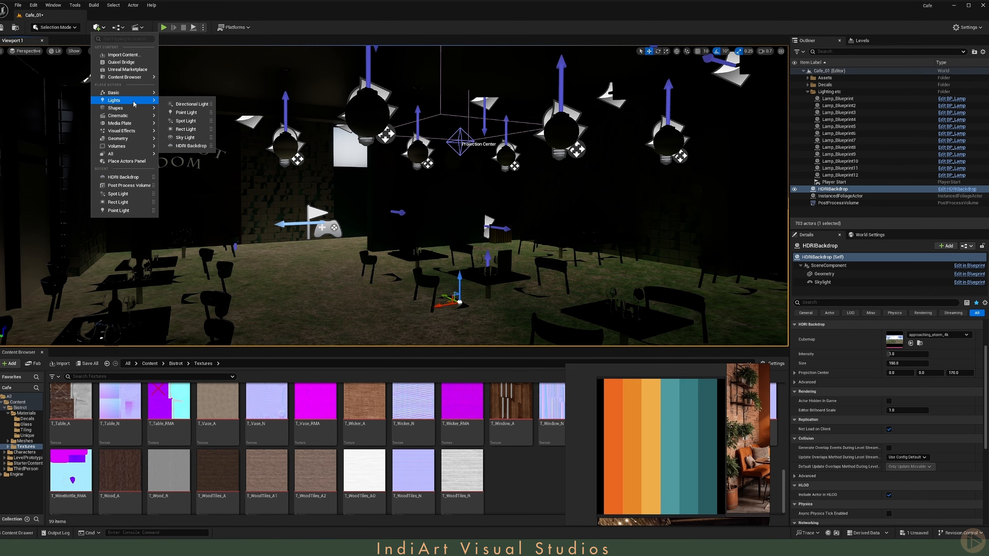
right_drag(412, 195, 416, 208)
Step: Set the HDRI Backdrop's size to 3000
key(alt+j)
scroll(415, 209, down, 10)
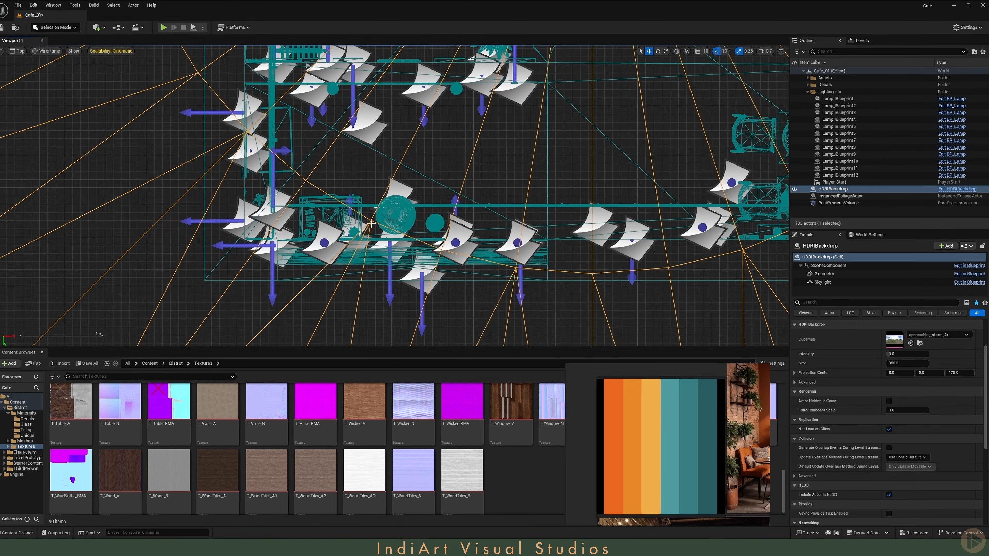
key(alt+h)
key(alt+g)
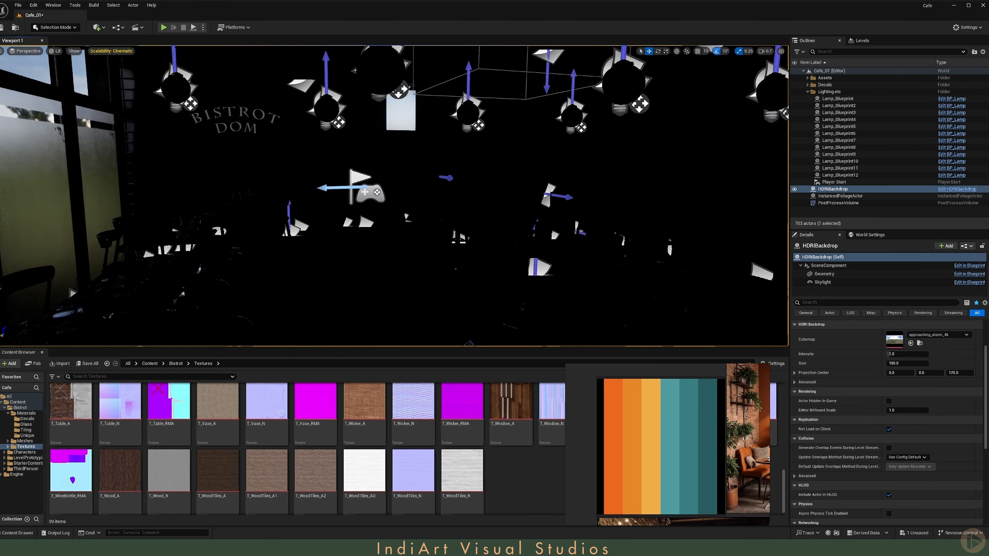
right_drag(398, 204, 417, 212)
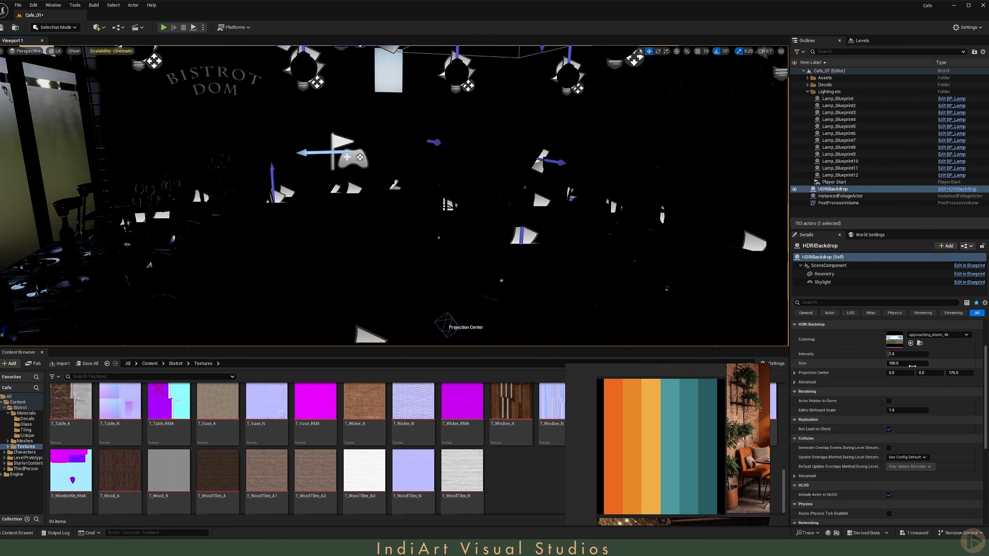
text(0)
key(Return)
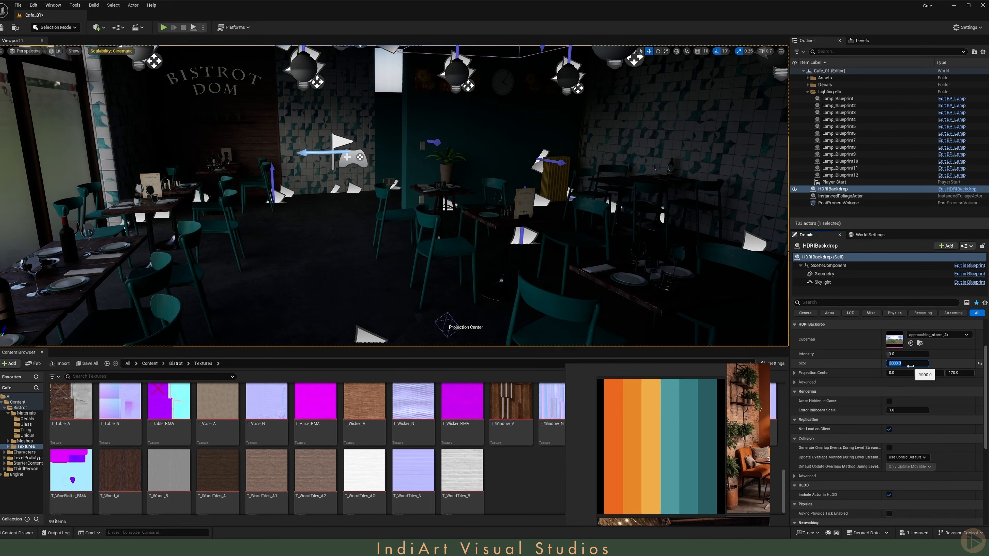
Step: Set the HDRI Backdrop sky light's cubemap resolution to 2048
right_drag(467, 194, 408, 179)
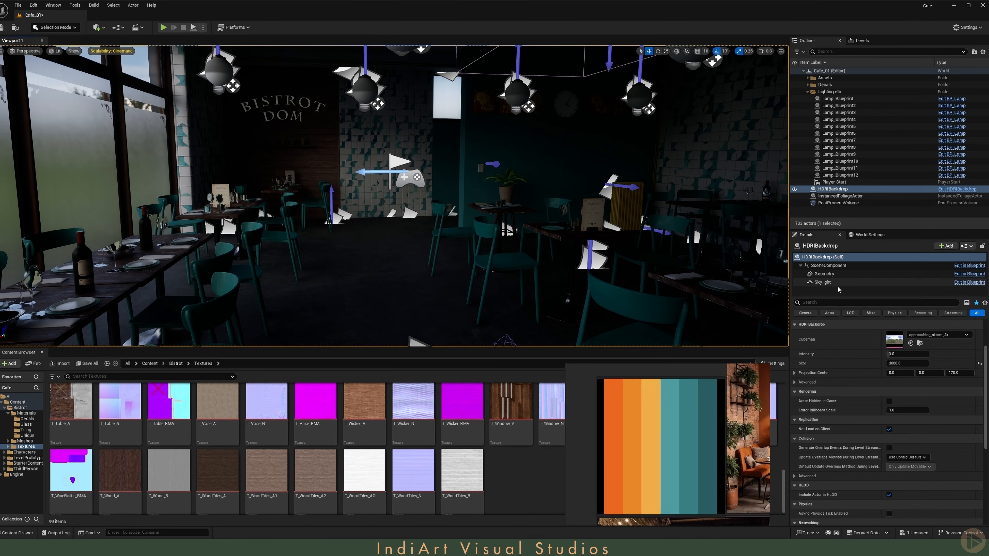
click(833, 283)
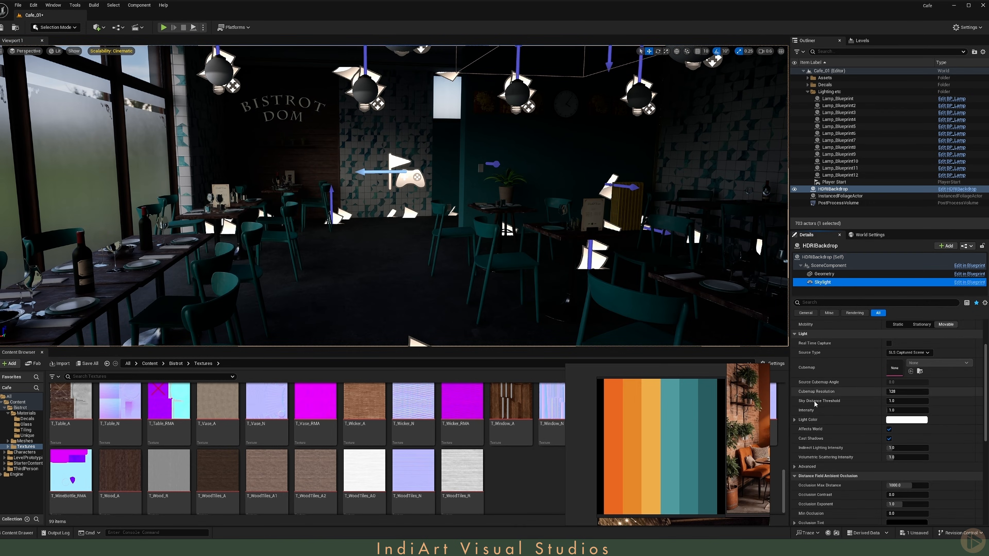
click(902, 393)
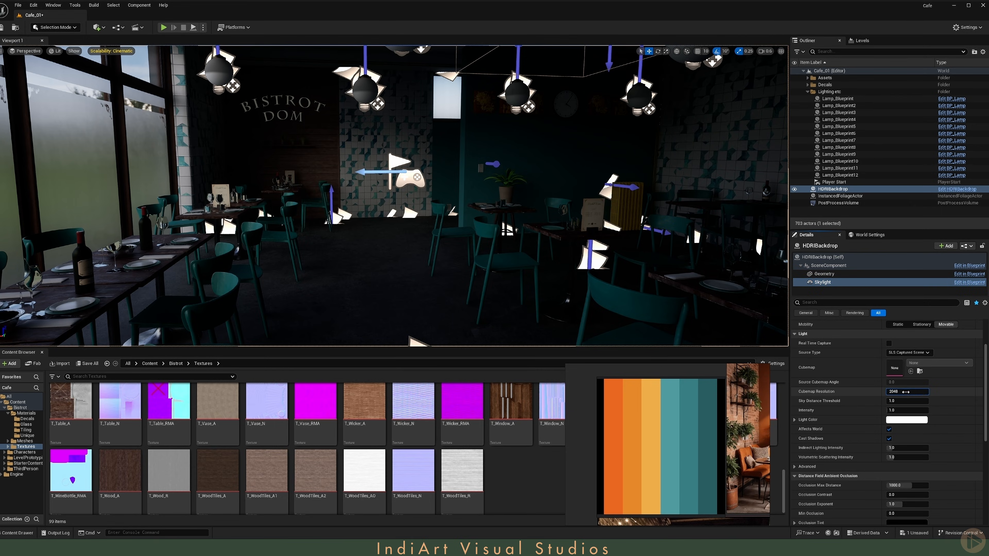
key(Return)
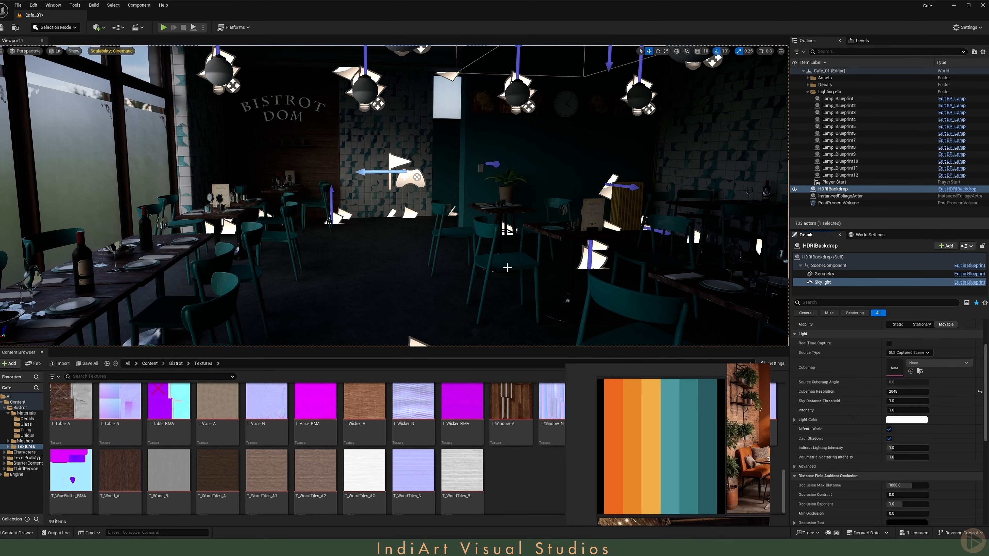
right_drag(507, 267, 541, 286)
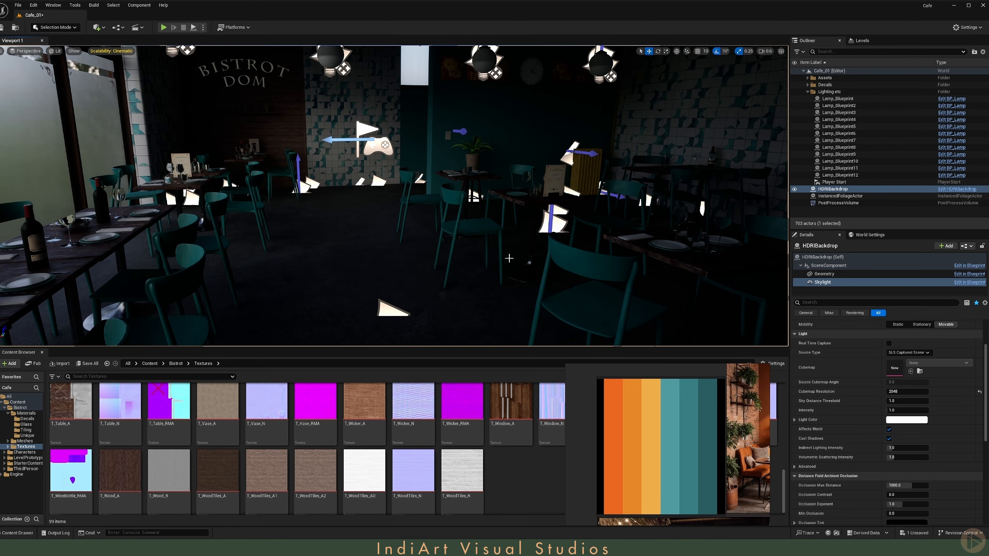
Step: Review the Shanghai Bund and HDRI Sky DKCD 008 download pages in the browser
click(839, 256)
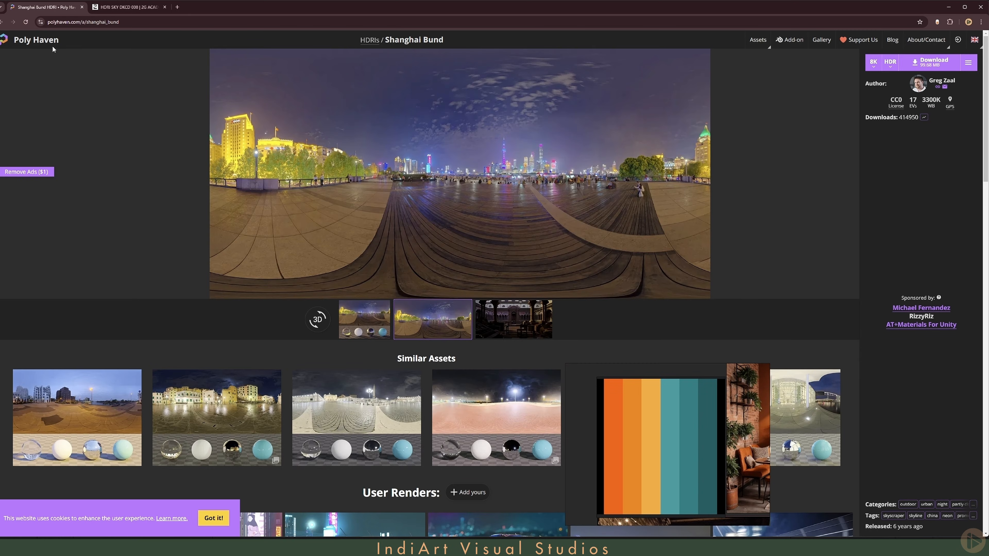
click(129, 6)
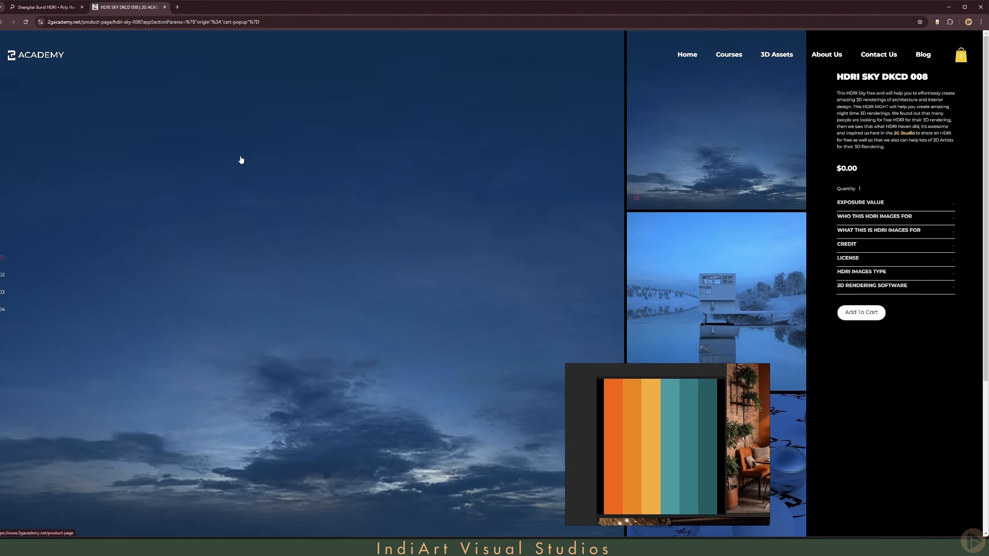
scroll(241, 160, down, 3)
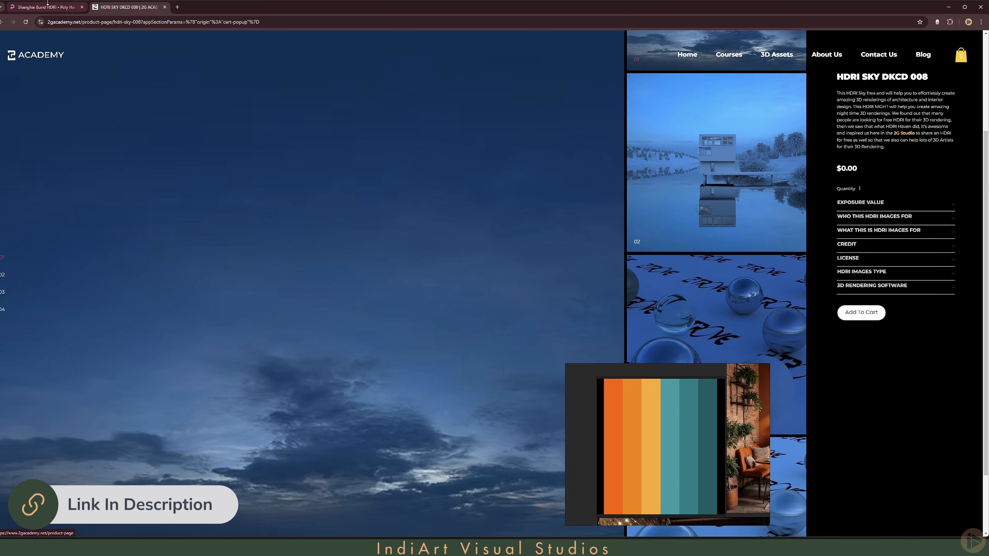
click(47, 8)
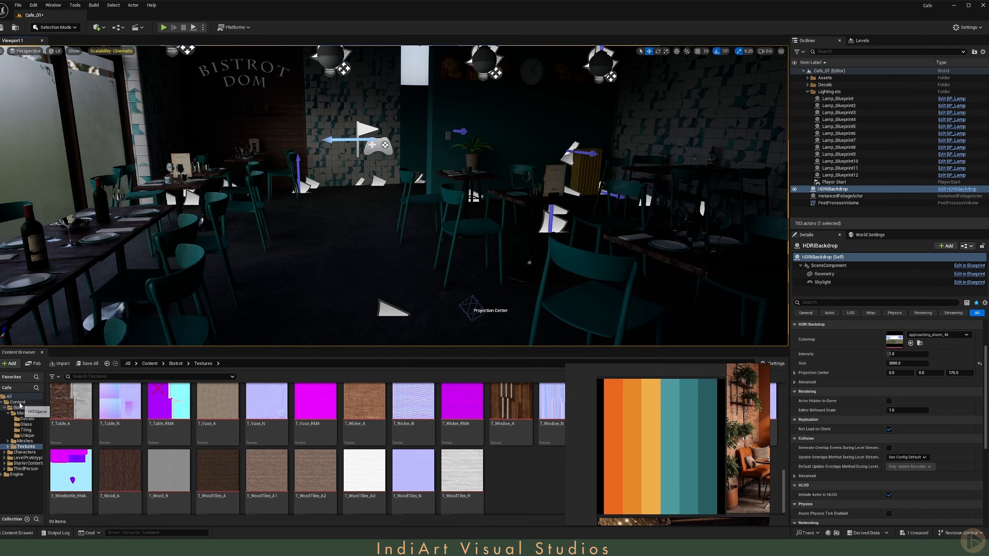
Step: Create a MyStuff folder inside Content and open it
click(17, 402)
right_click(349, 437)
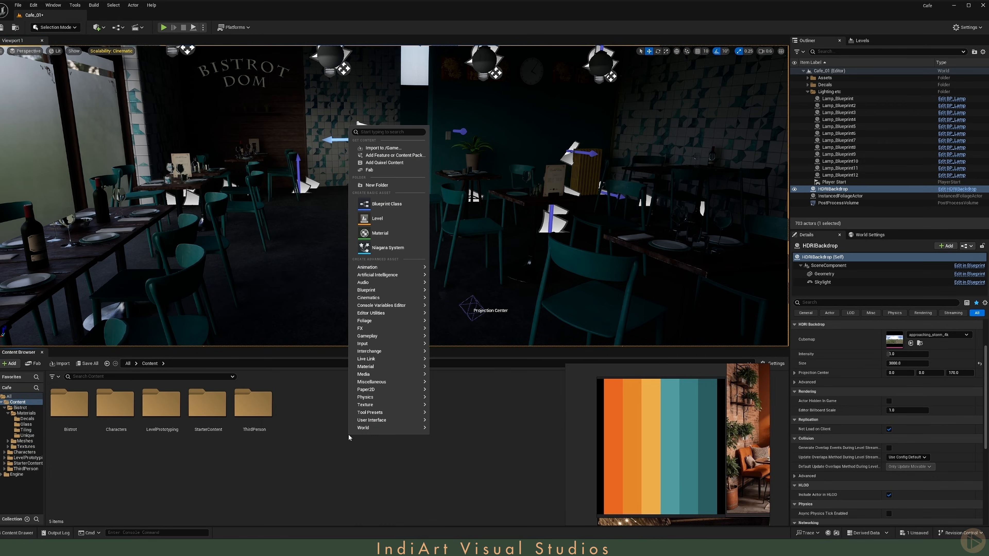
click(370, 188)
text(MyStuff)
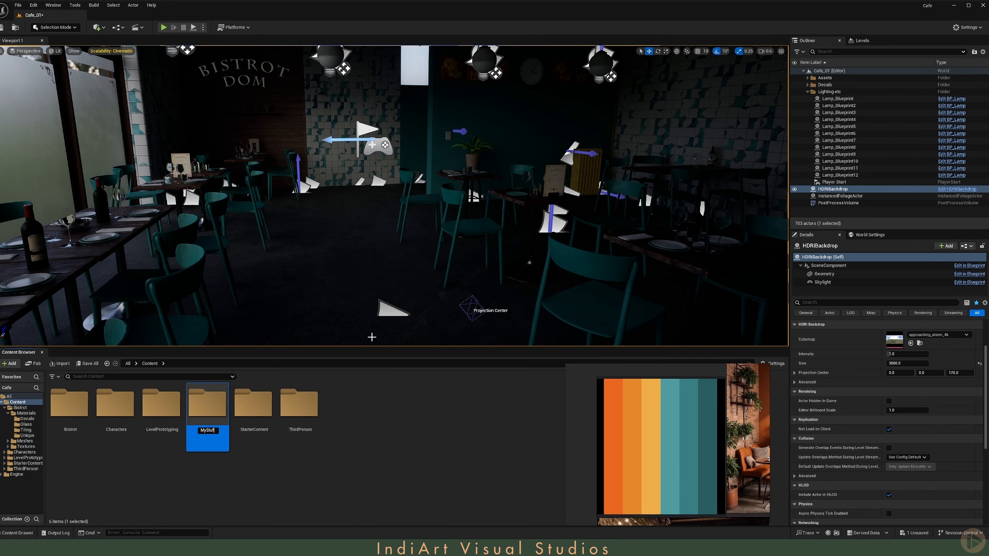
key(Return)
double_click(209, 406)
Step: Inside MyStuff, create Assets, Materials and Textures folders
right_click(247, 462)
click(274, 211)
text(Assets)
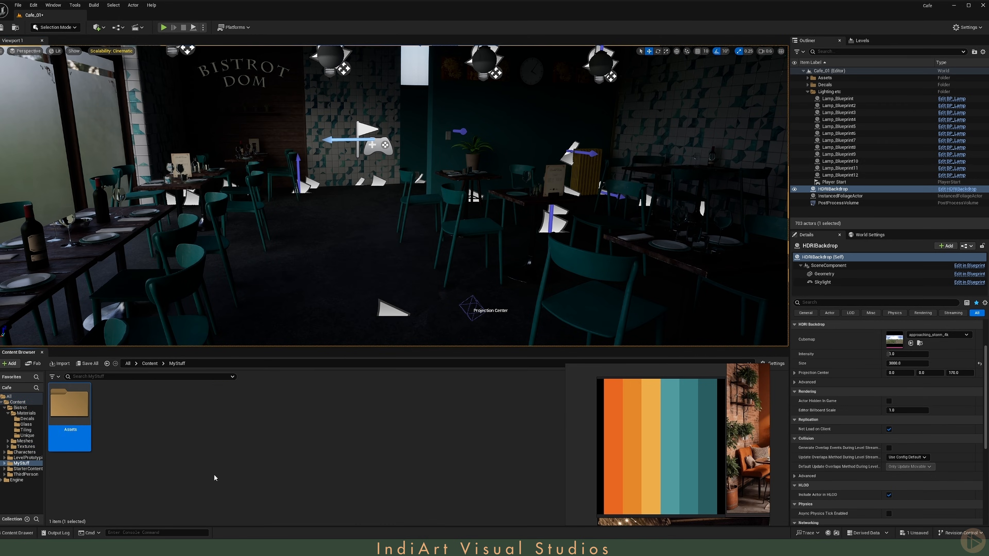
right_click(216, 462)
click(243, 210)
text(Materials)
key(Return)
right_click(209, 458)
click(236, 199)
text(Textures)
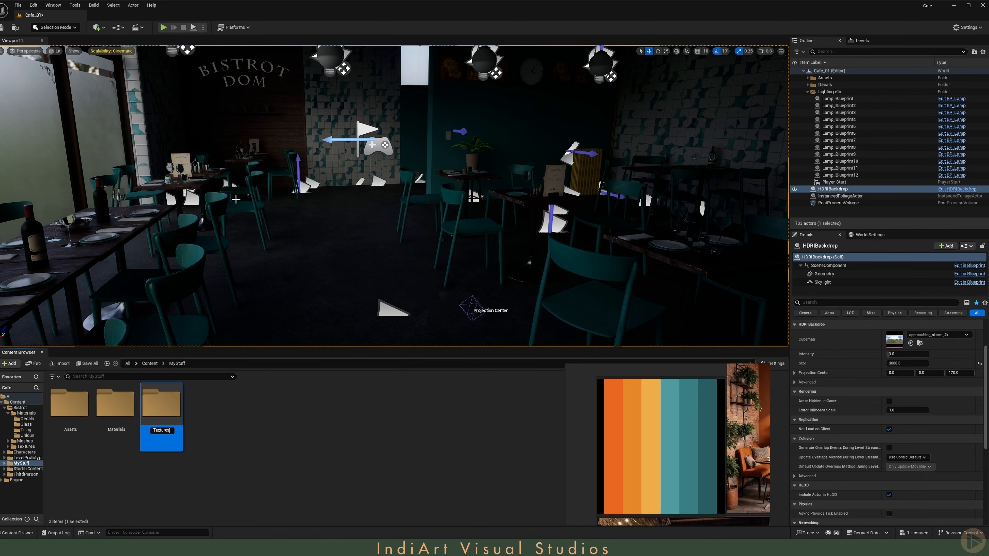
key(Return)
Step: Create an HDRIs folder inside Textures and open it
double_click(162, 409)
right_click(163, 464)
click(190, 205)
text(HDRIs)
key(Return)
double_click(71, 409)
Step: Import the two downloaded HDRI files into the HDRIs folder and save everything
key(alt+Tab)
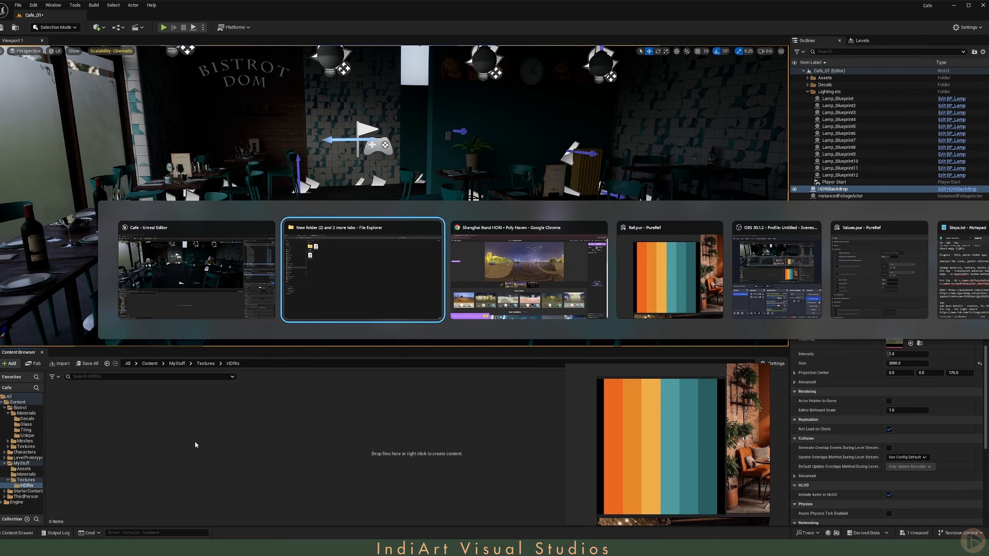
drag(156, 137, 179, 457)
key(alt+Tab)
key(ctrl+shift+s)
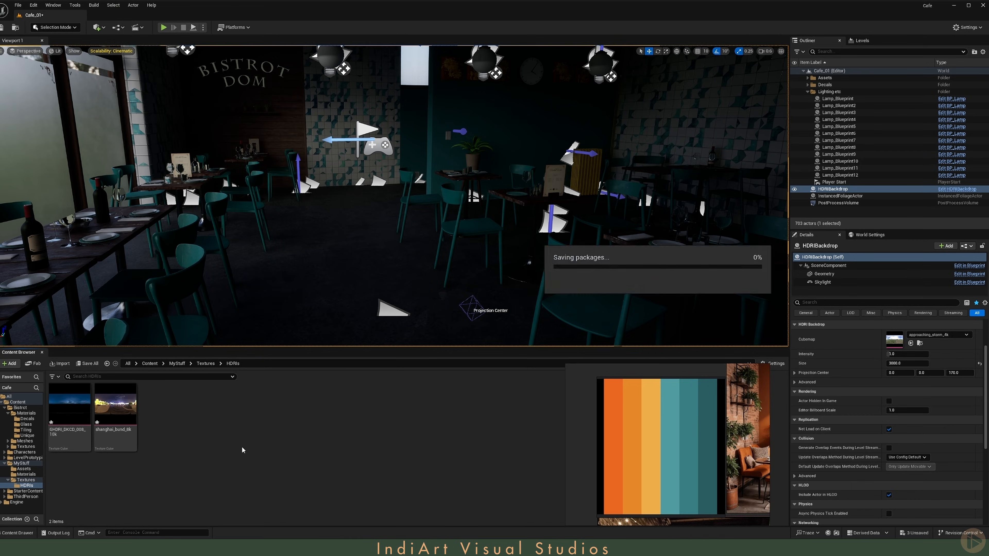
Step: Assign the shanghai_bund_8k texture as the HDRI Backdrop's cubemap
click(116, 413)
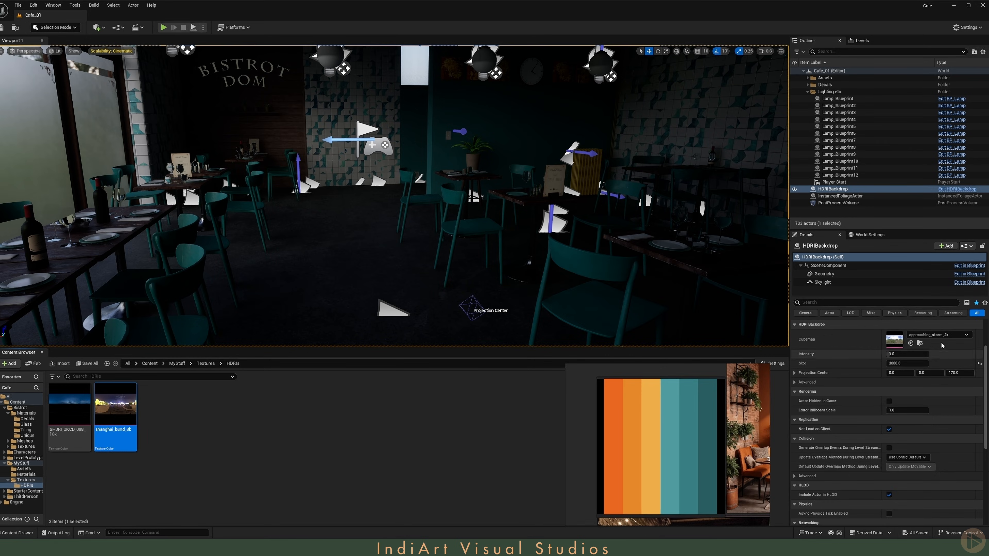
click(911, 343)
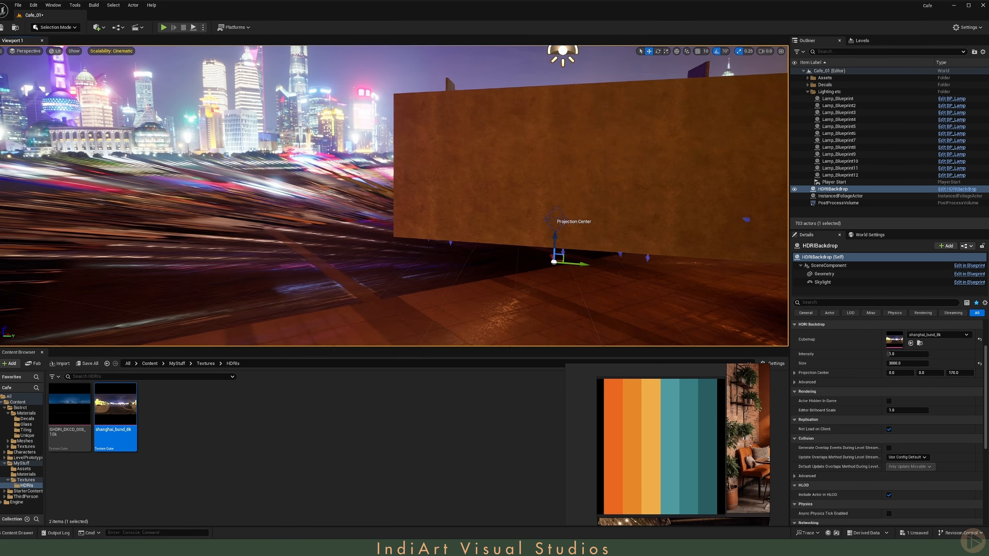
key(s)
mouse_move(500, 148)
right_down()
mouse_move(510, 148)
mouse_move(501, 147)
right_up()
key(a)
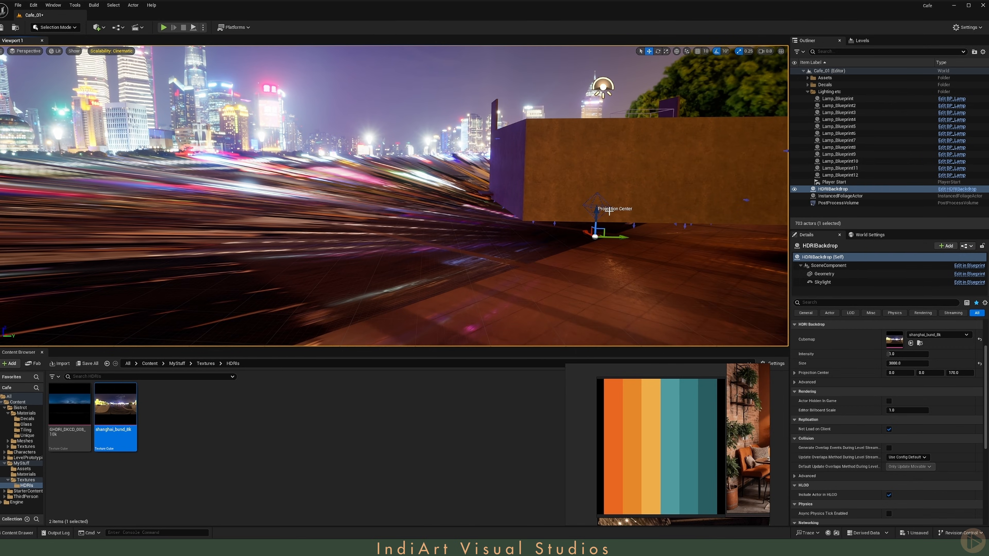
Step: Raise the HDRI Backdrop's projection center to about 1320 units above the floor
click(825, 189)
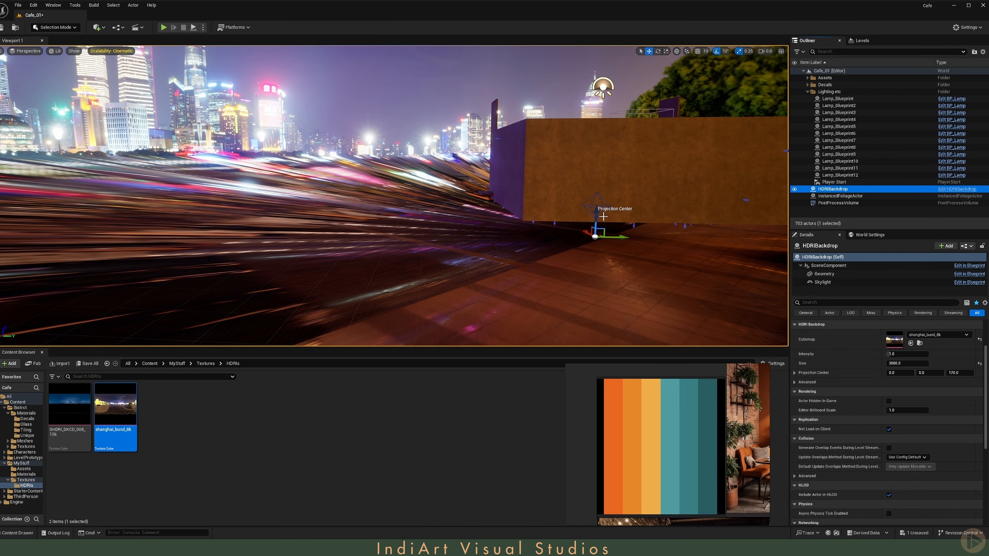
right_drag(603, 217, 603, 211)
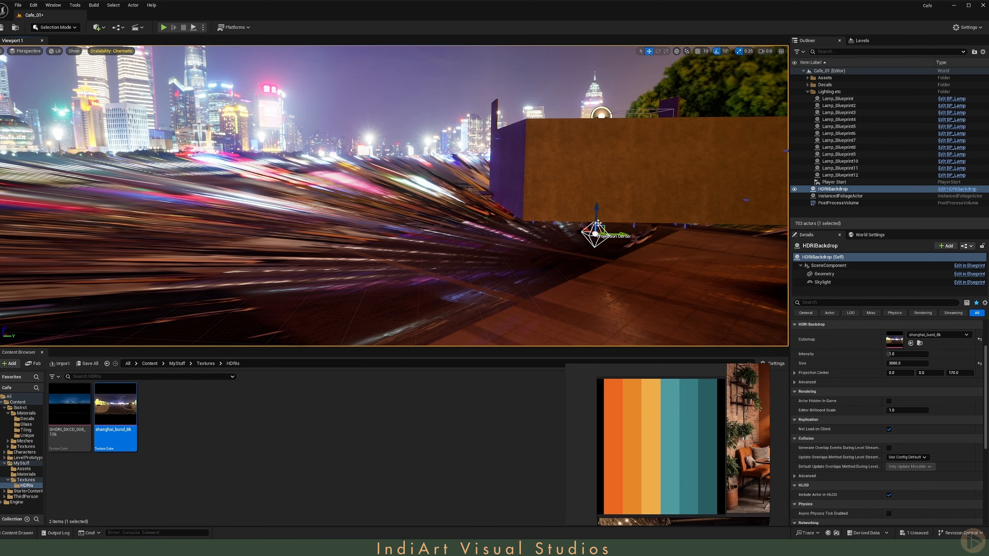
drag(596, 221, 596, 70)
right_drag(596, 117, 596, 93)
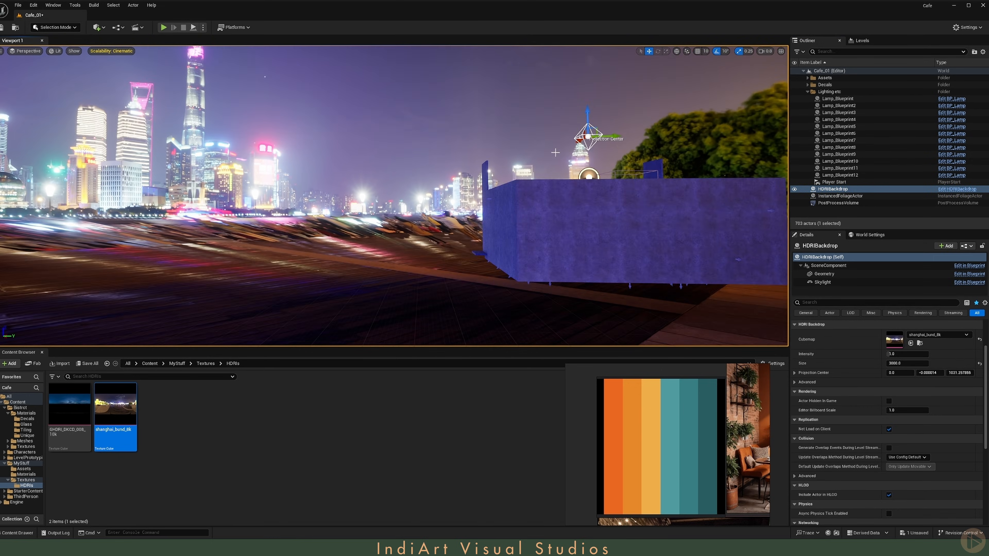
drag(587, 125, 587, 68)
scroll(595, 78, up, 1)
key(w)
right_drag(587, 68, 607, 86)
key(s)
scroll(596, 78, down, 1)
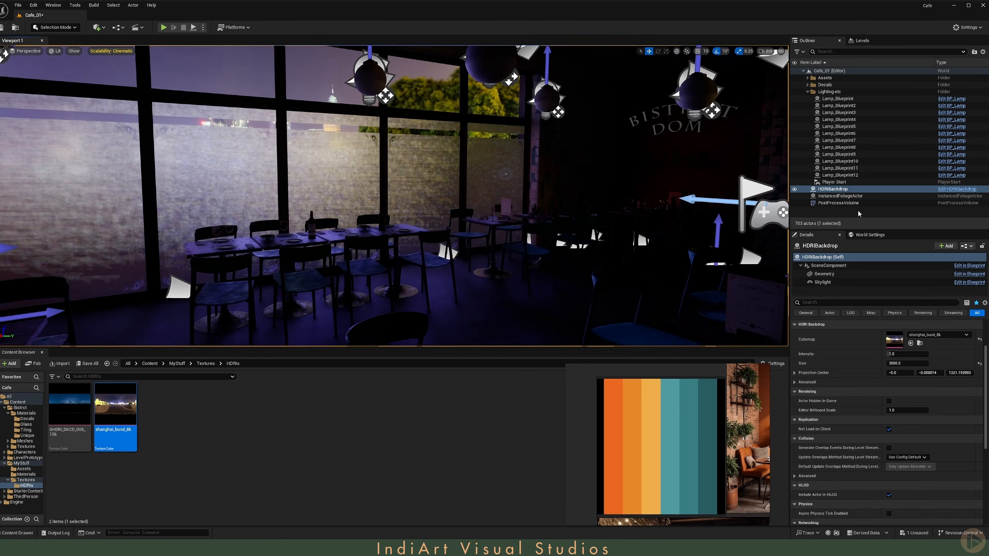
Step: Set the HDRI Backdrop's Z rotation to 150 degrees
click(844, 190)
scroll(942, 350, up, 2)
click(956, 361)
text(120)
key(Return)
text(160)
key(Return)
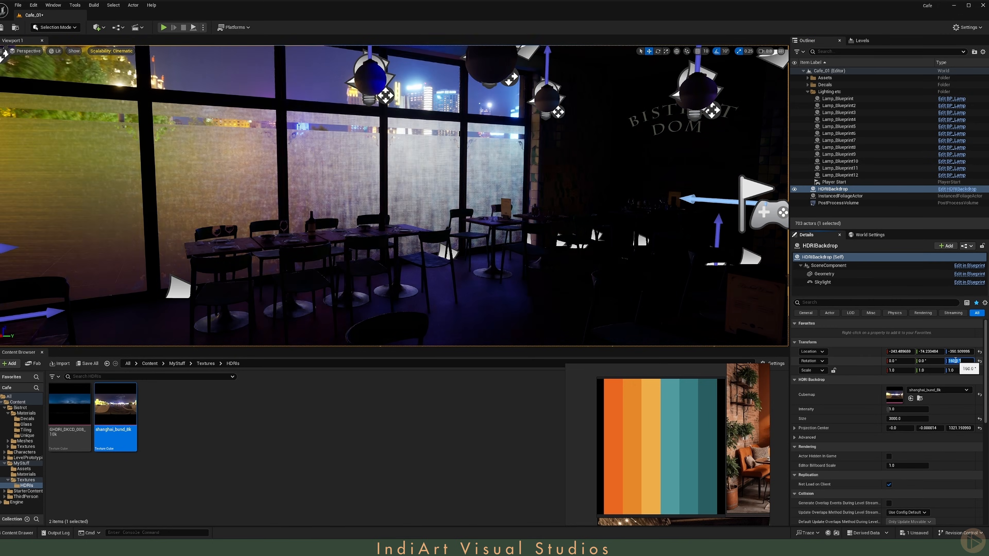
key(s)
right_drag(547, 253, 547, 214)
click(953, 361)
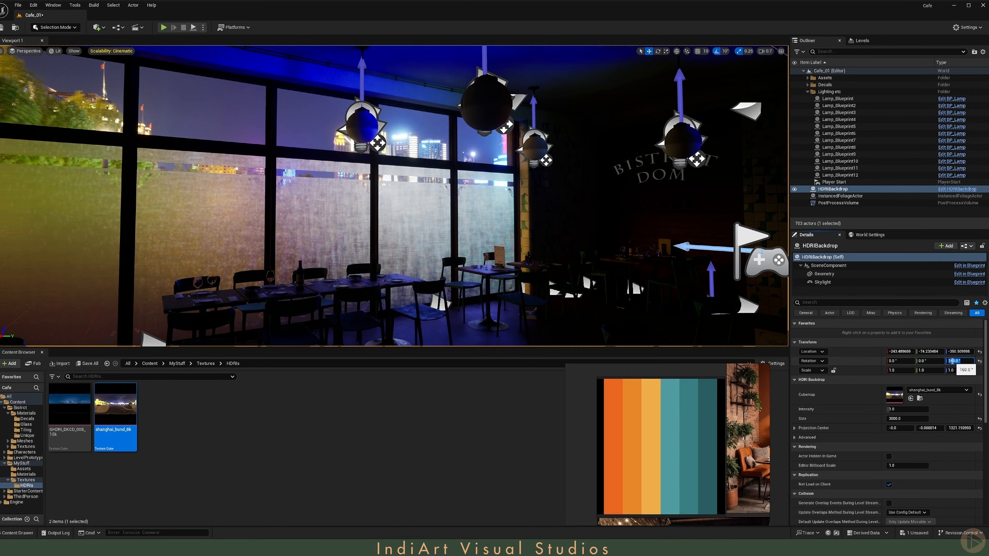
text(150)
key(Return)
Step: Set the projection center's X and Y values to 0
click(928, 428)
text(0)
click(898, 430)
text(0)
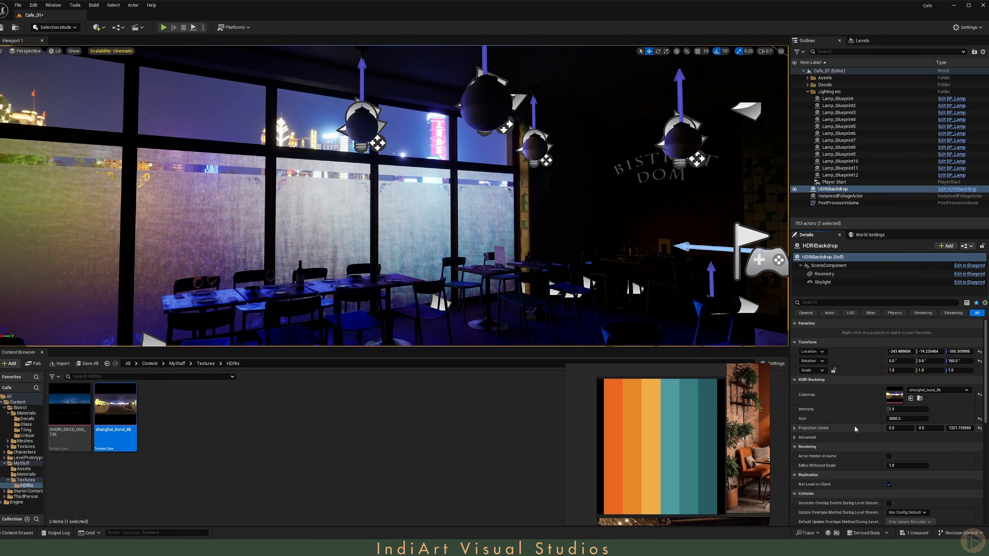
Step: Set the backdrop sky light's color to the teal from the reference palette with the eyedropper
right_drag(642, 234, 759, 224)
key(s)
scroll(642, 234, down, 1)
click(822, 282)
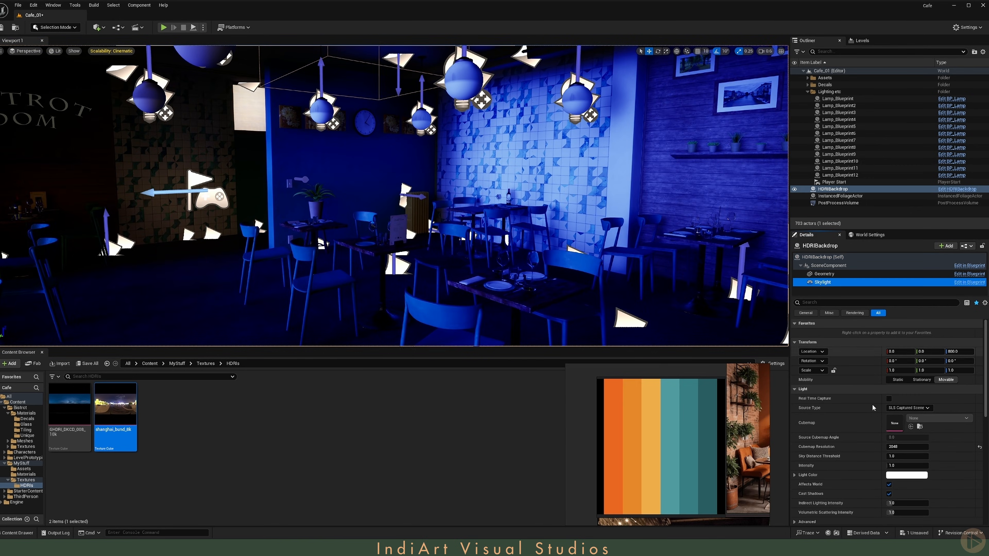
click(906, 475)
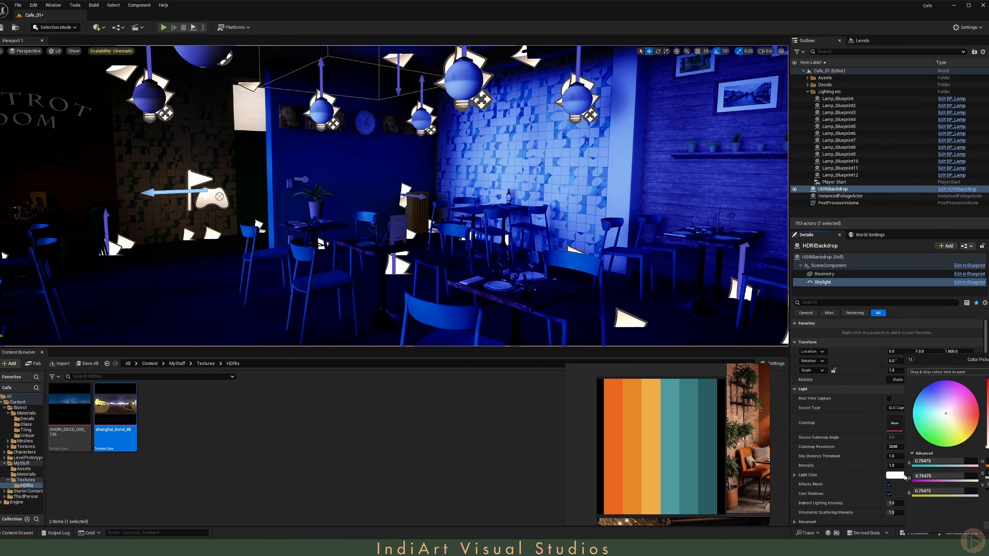
click(910, 359)
click(688, 441)
click(671, 442)
click(986, 526)
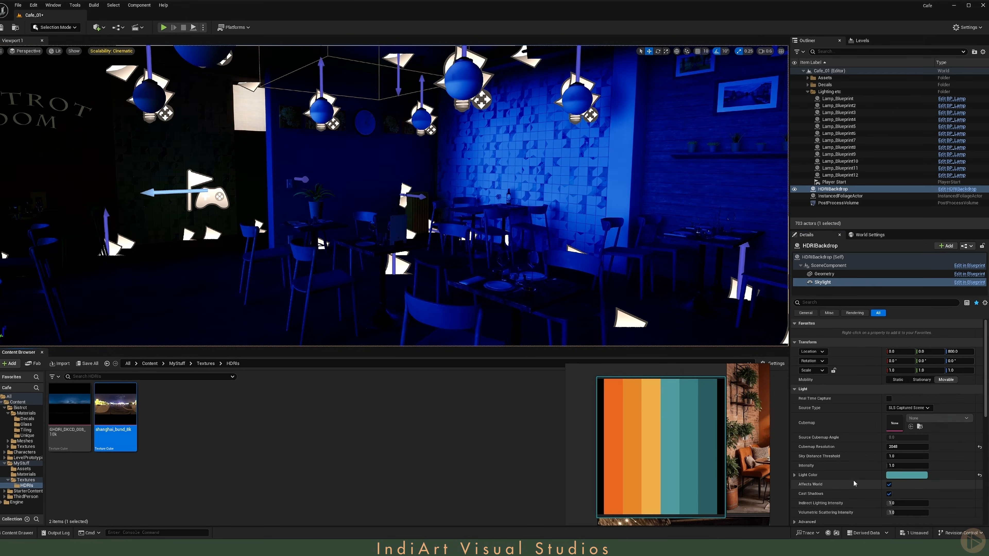
Step: Open the HDRI_DKCD_008_10k texture to inspect it, then return to the level
mouse_move(658, 249)
right_down()
mouse_move(607, 249)
mouse_move(638, 249)
right_up()
key(s)
key(a)
right_drag(444, 195, 516, 175)
key(w)
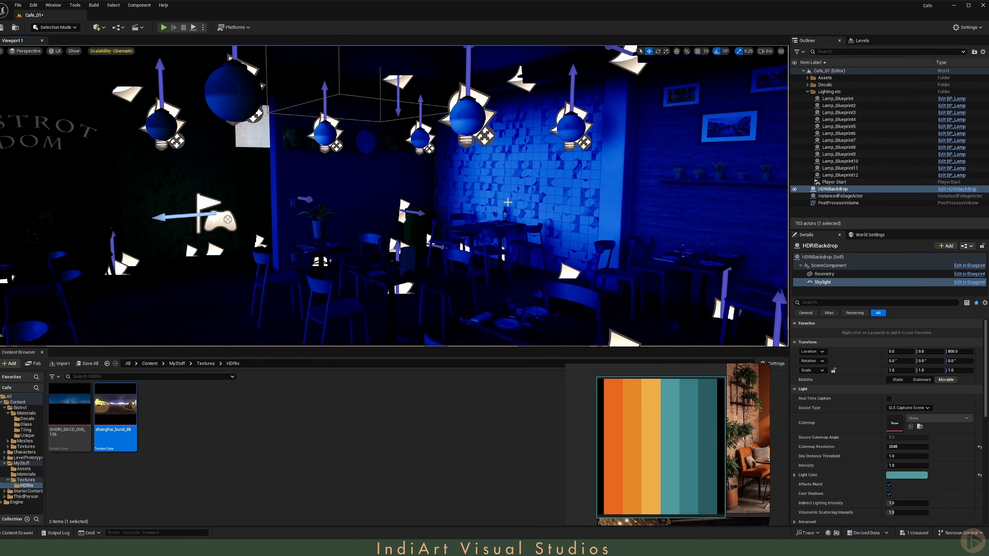
click(84, 411)
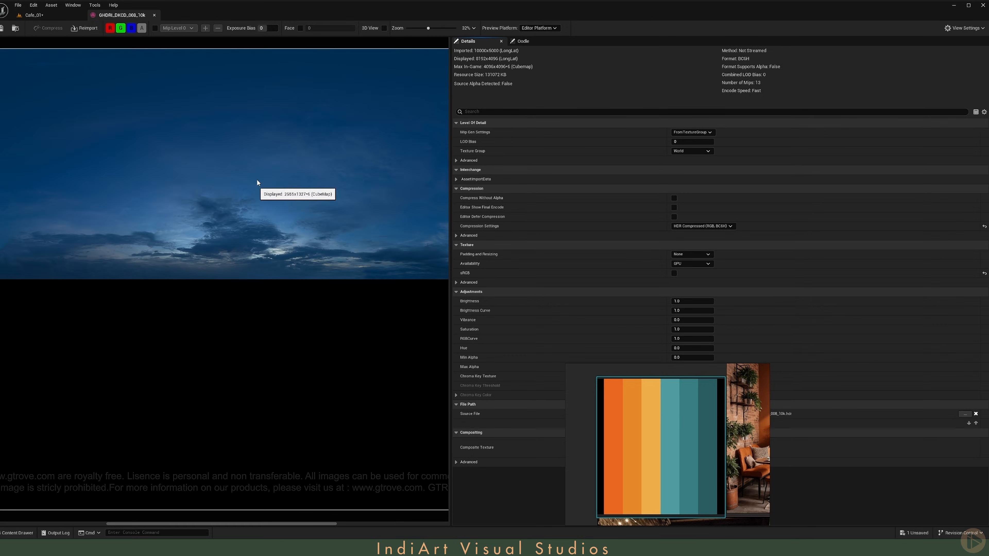
click(46, 12)
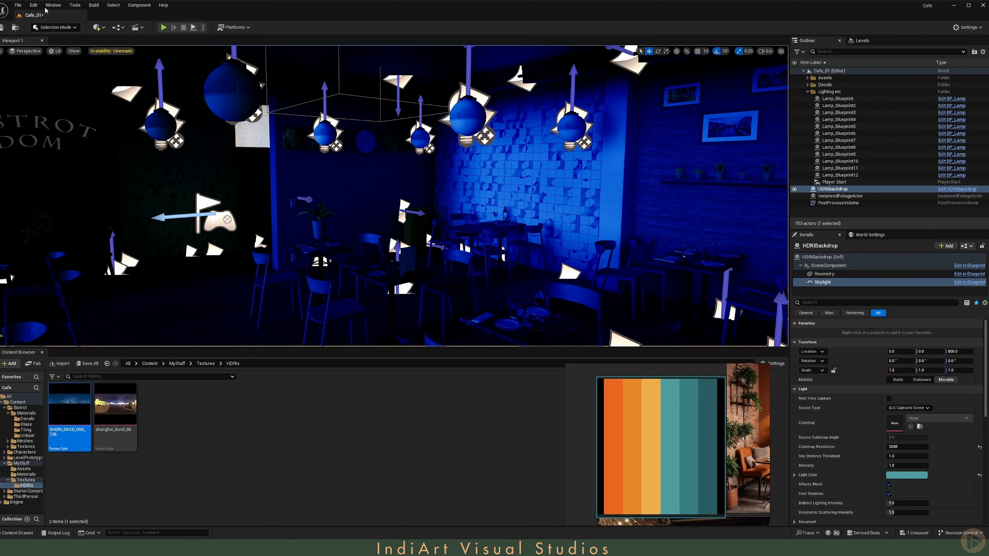
Step: Switch the sky light's source type to SLS Specified Cubemap and assign HDRI_DKCD_008_10k as its cubemap
click(908, 407)
click(909, 422)
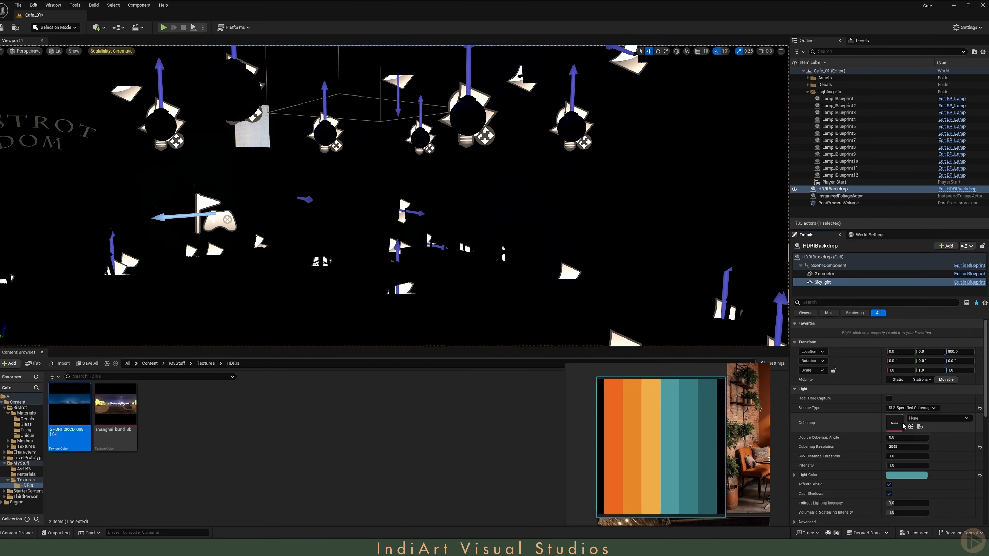
click(910, 408)
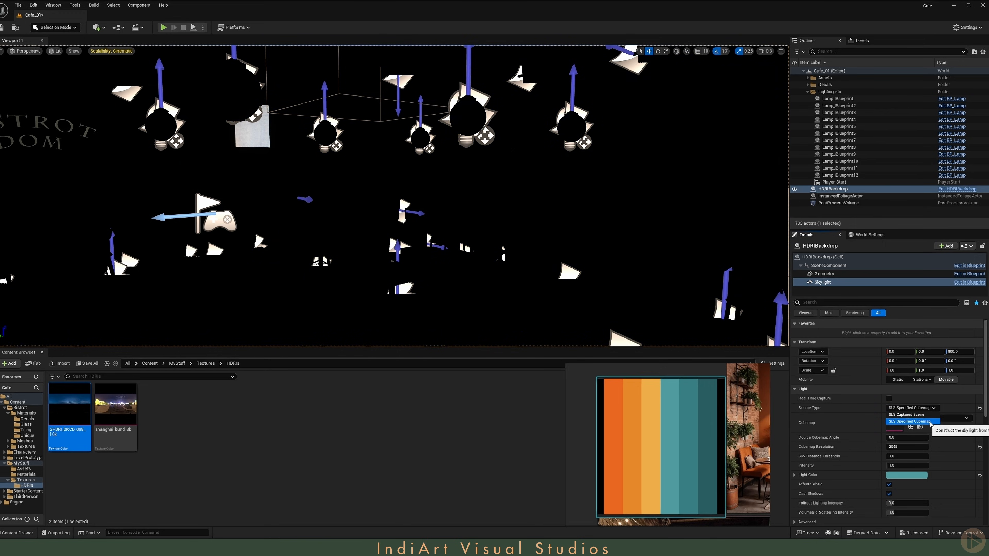
click(929, 422)
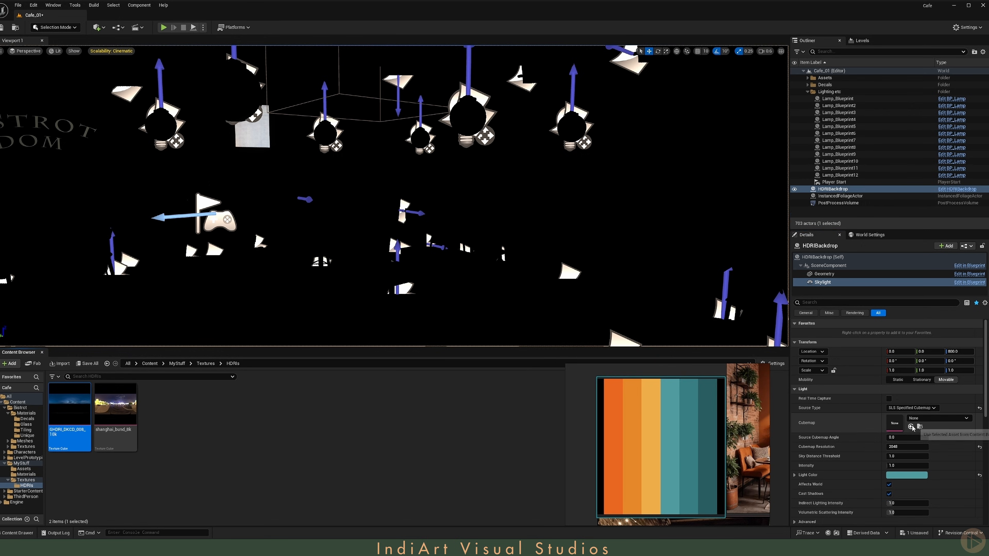
right_drag(693, 257, 720, 283)
Step: Set the sky light's intensity to 20
text(1)
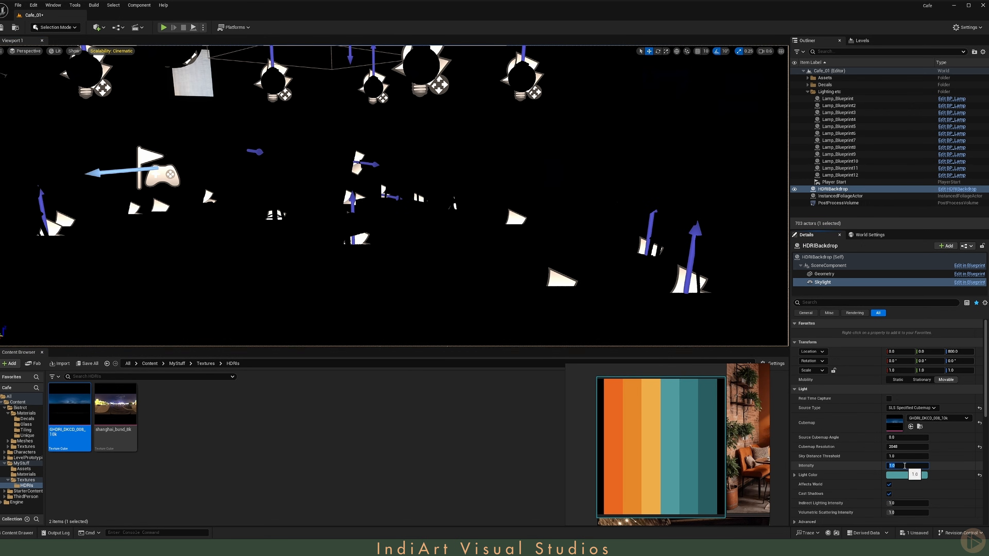
text(0)
key(Return)
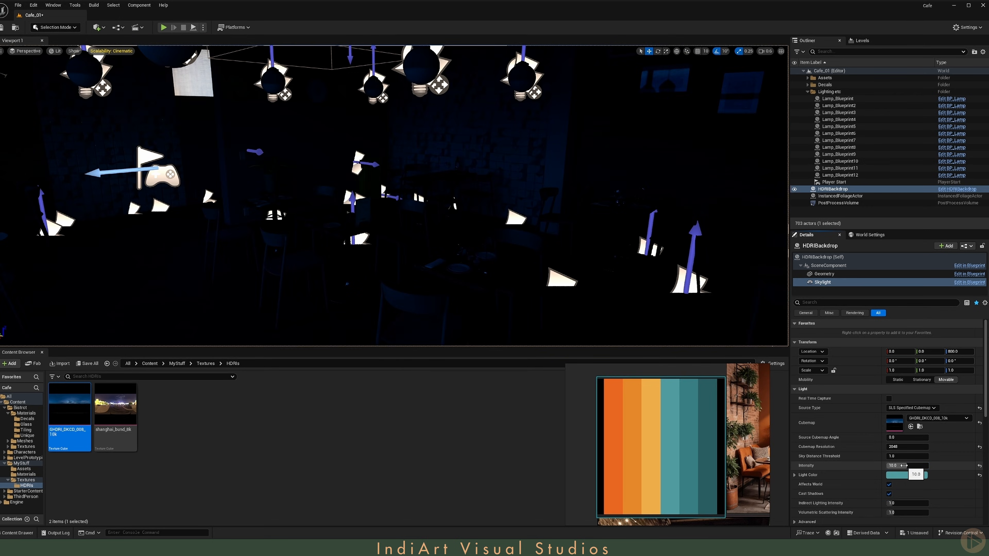
click(904, 466)
text(20)
key(Return)
key(s)
right_drag(583, 242, 533, 238)
scroll(534, 237, down, 2)
click(906, 475)
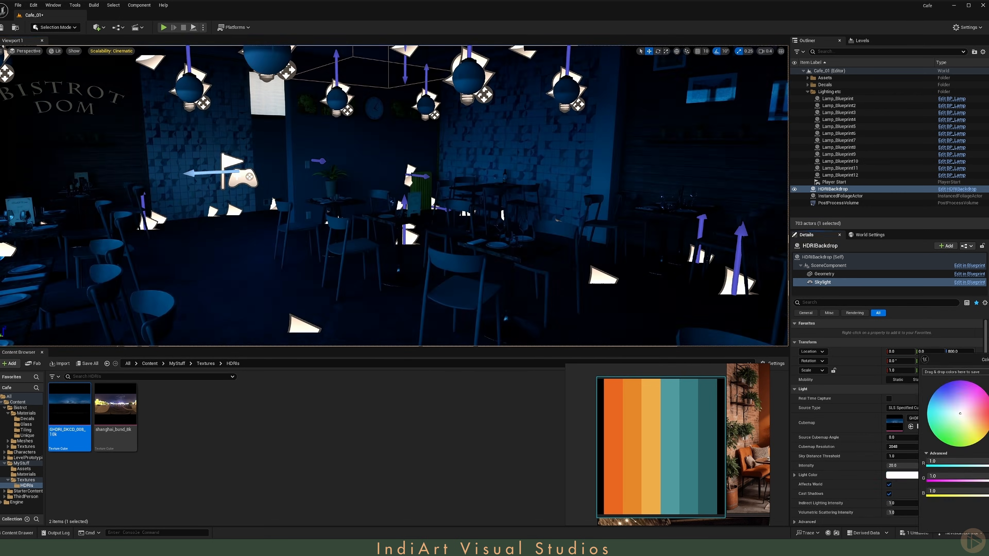
click(987, 524)
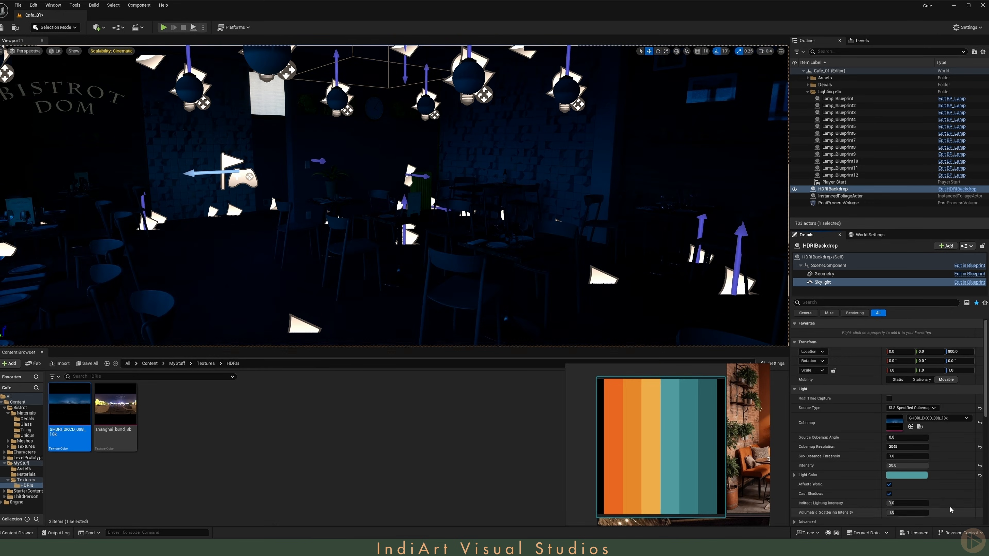
Step: Open the HDRI_DKCD_008_10k texture in the texture editor
right_drag(545, 233, 501, 205)
key(w)
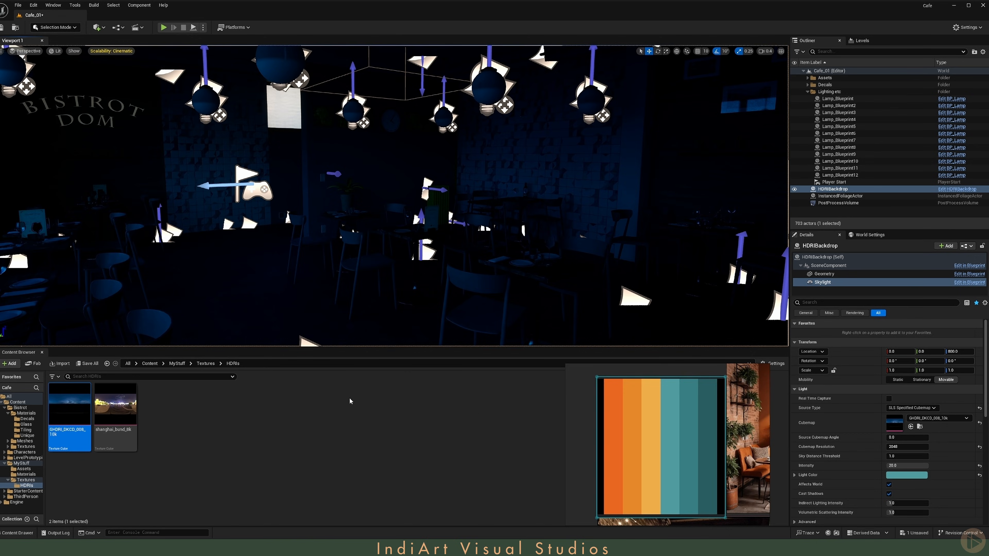
double_click(73, 411)
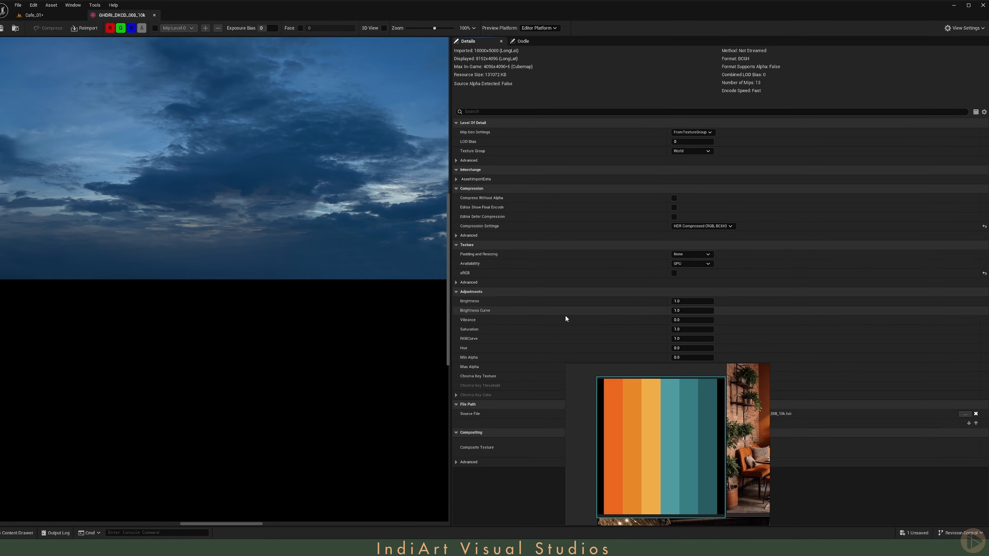
Step: Set the HDRI texture's hue adjustment to 325 and save the texture
click(688, 345)
text(325)
key(Return)
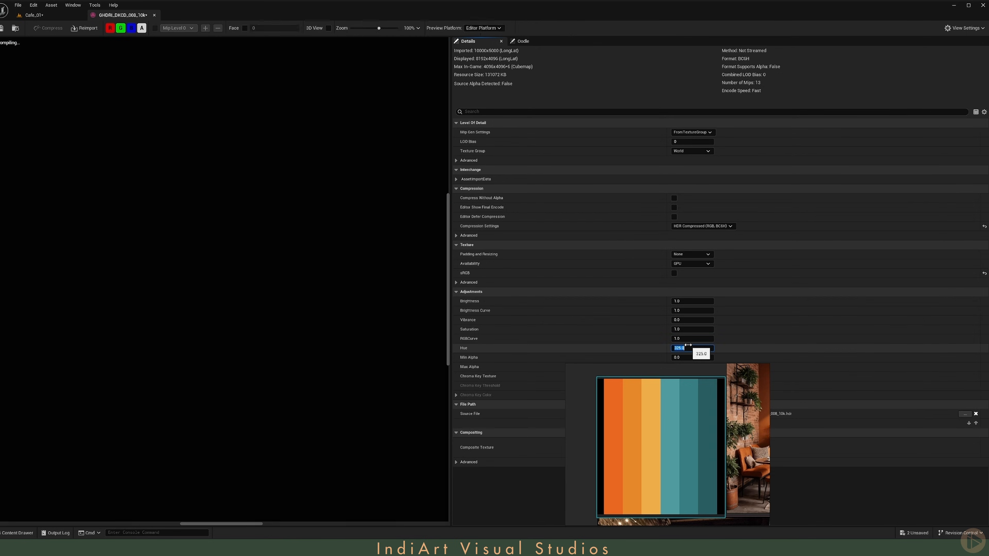
scroll(219, 194, down, 3)
scroll(220, 194, down, 2)
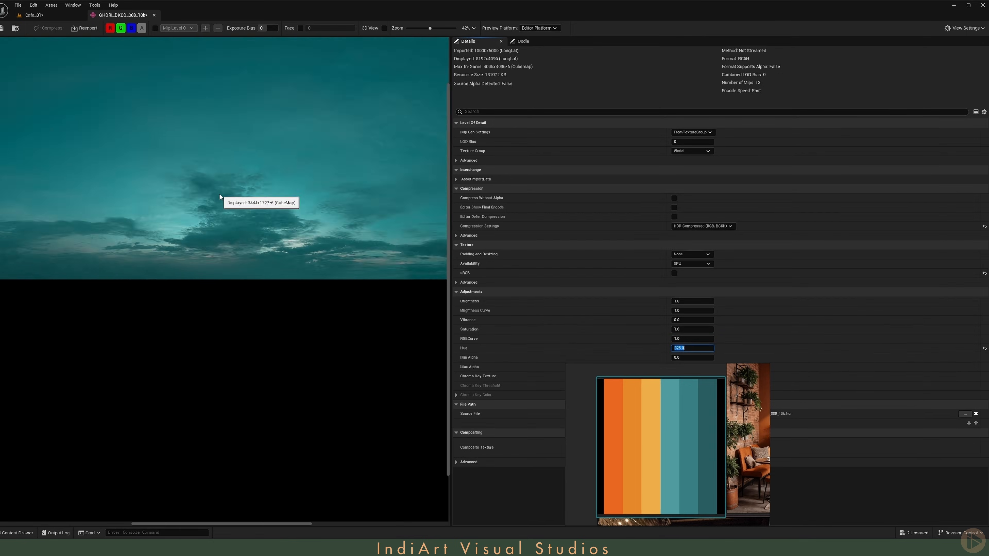
key(ctrl+s)
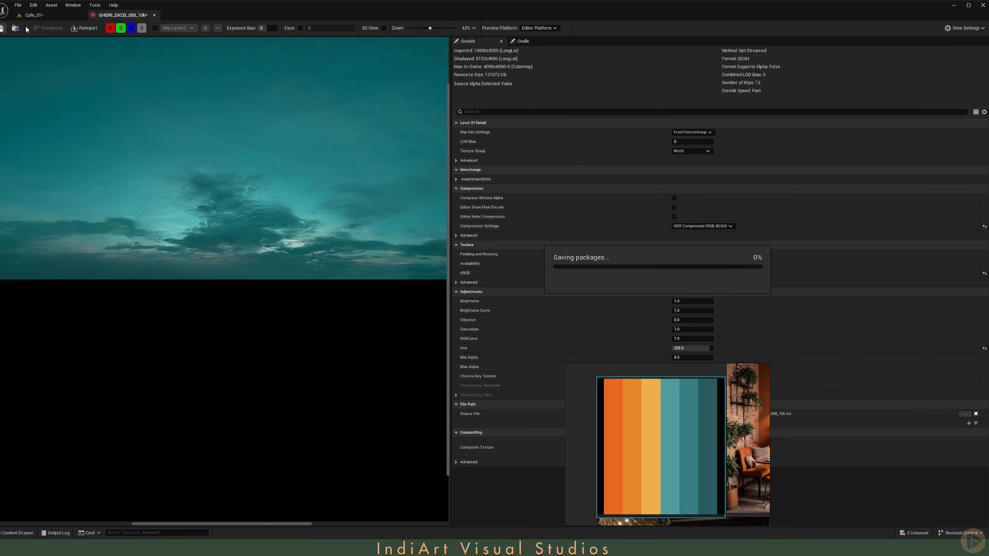
Step: Return to the level and set the sky light's light color to a teal shade in the color picker
click(154, 14)
right_drag(386, 196, 397, 194)
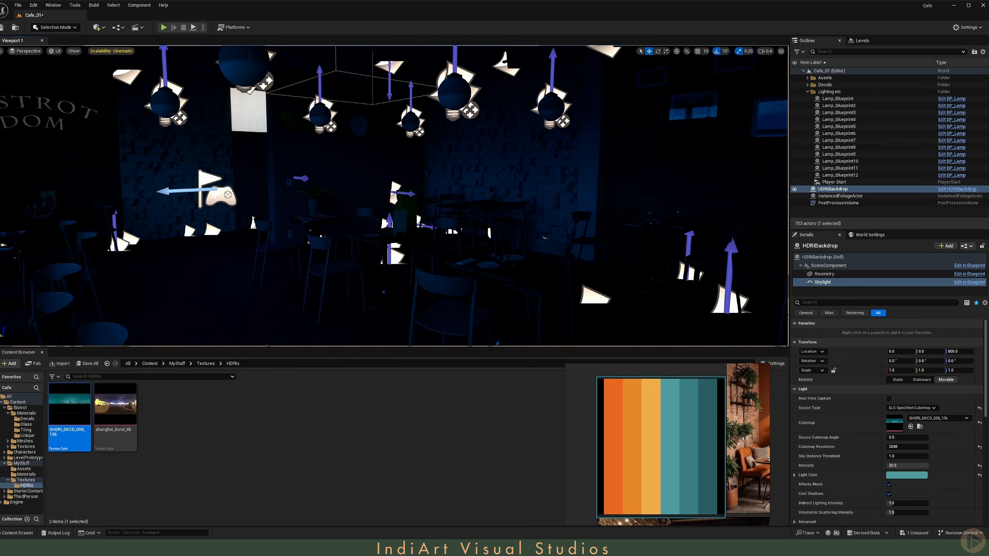
click(979, 476)
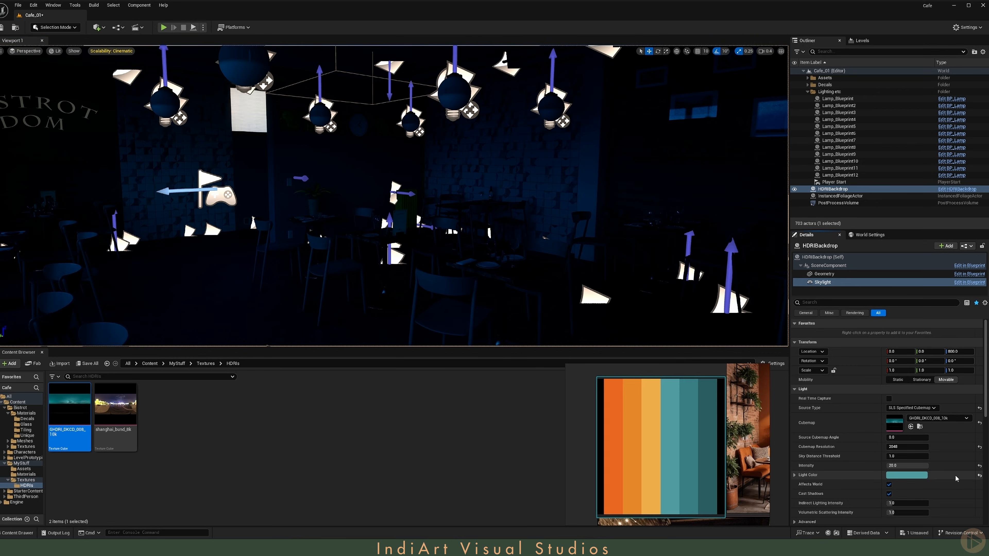
click(979, 475)
click(912, 476)
click(918, 359)
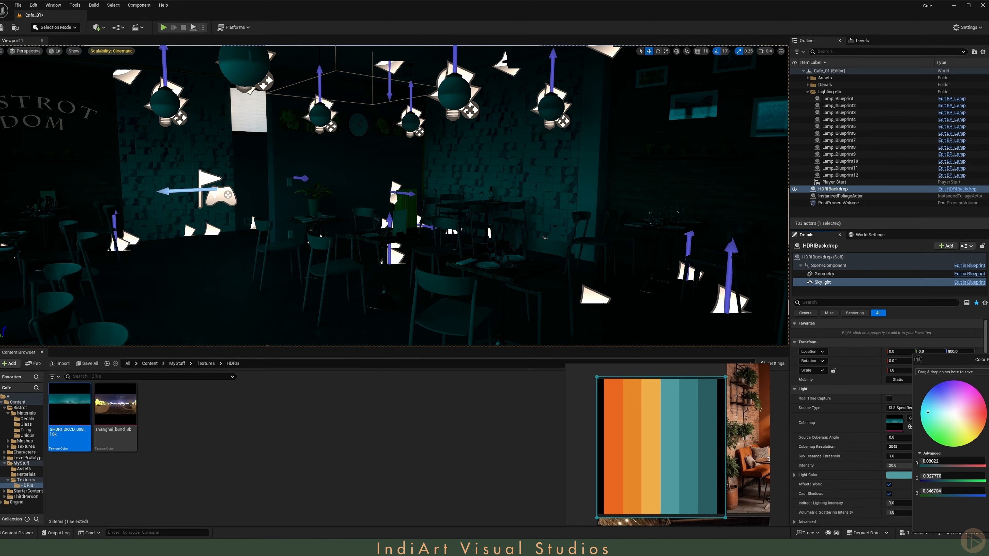
click(988, 523)
Step: Add an Exponential Height Fog actor to the level
right_drag(483, 242, 381, 272)
scroll(486, 229, down, 1)
key(w)
key(s)
scroll(409, 257, up, 5)
click(99, 28)
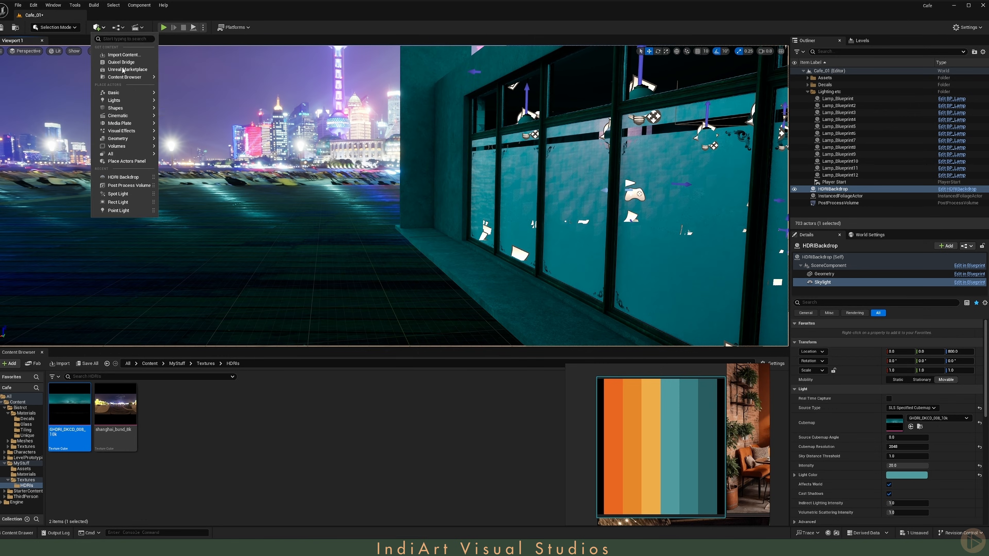
mouse_move(162, 133)
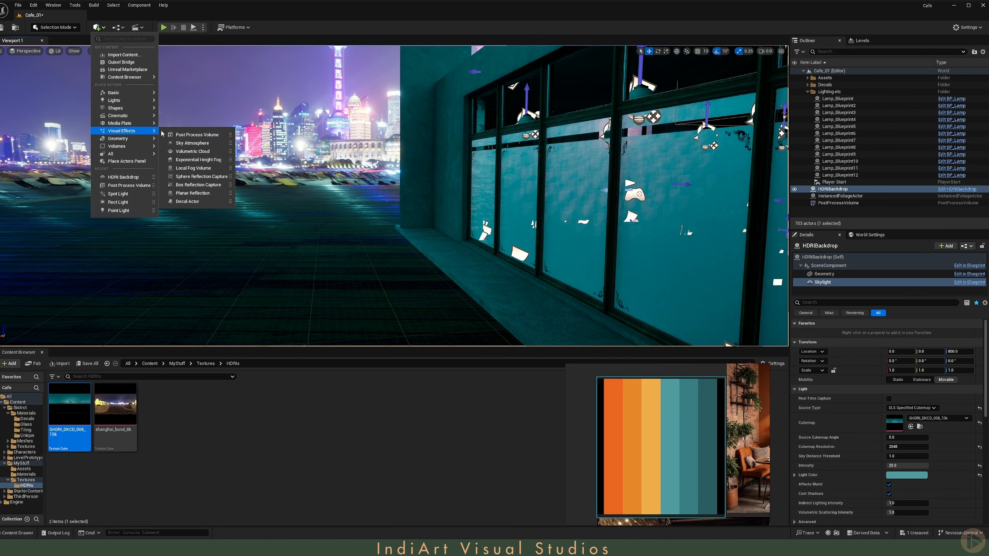
click(197, 160)
Step: Set the height fog's density to 0.05
scroll(837, 461, down, 8)
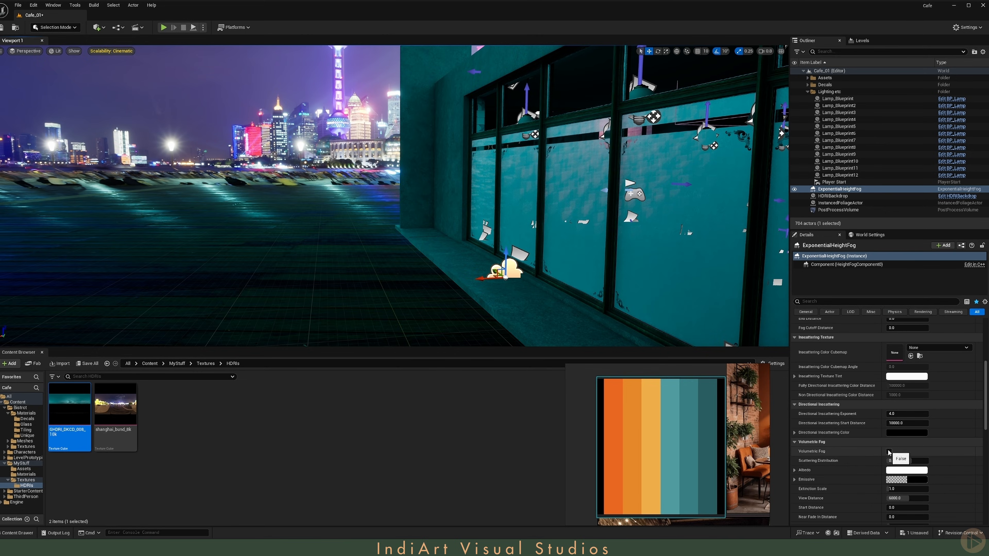
scroll(895, 390, up, 5)
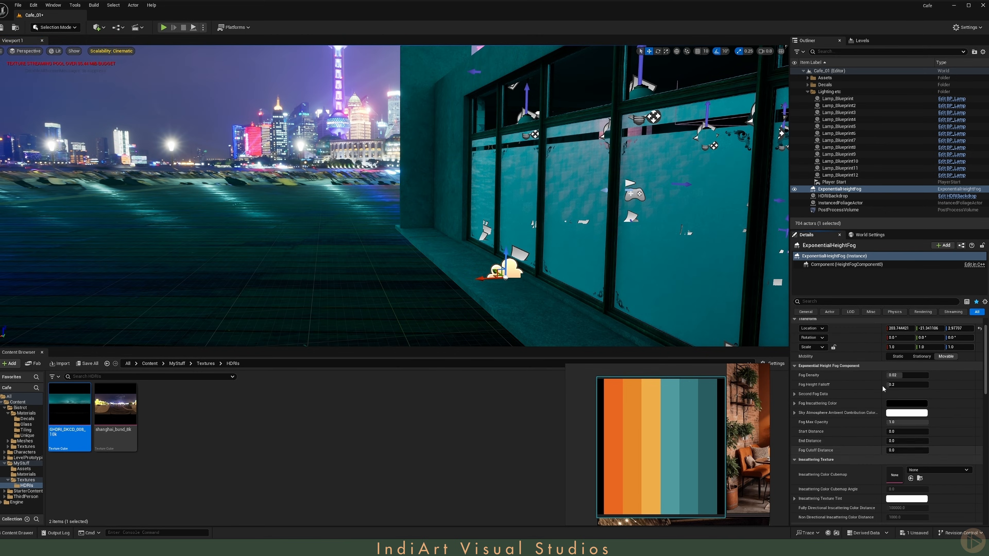
click(907, 373)
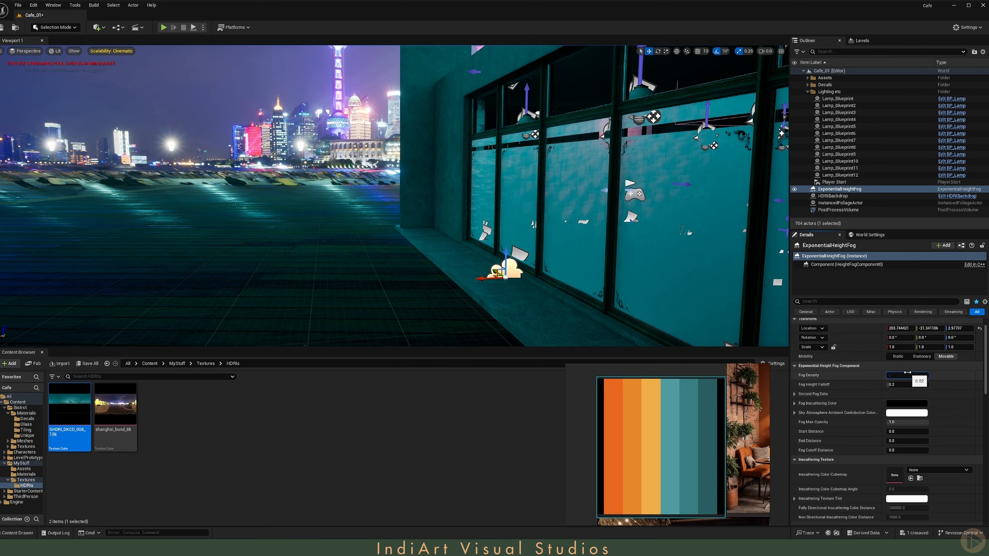
key(Return)
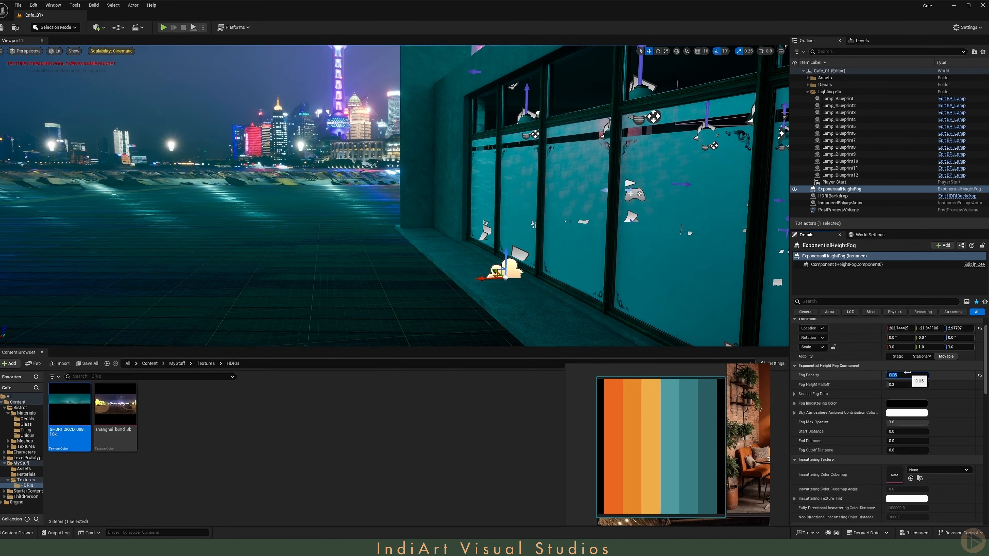
Step: Move the height fog actor into the café interior
right_drag(623, 234, 607, 187)
key(w)
right_drag(177, 256, 309, 267)
drag(185, 255, 487, 252)
drag(514, 233, 514, 197)
right_drag(94, 323, 128, 317)
key(w)
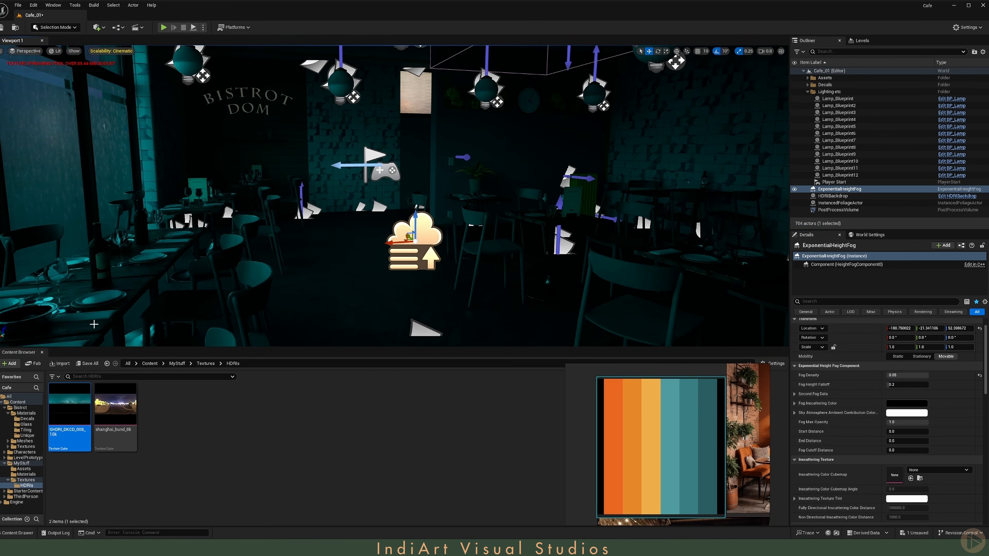
Step: Open a hanging lamp's BP_Lamp blueprint and set its light component's intensity to 500
middle_click(32, 352)
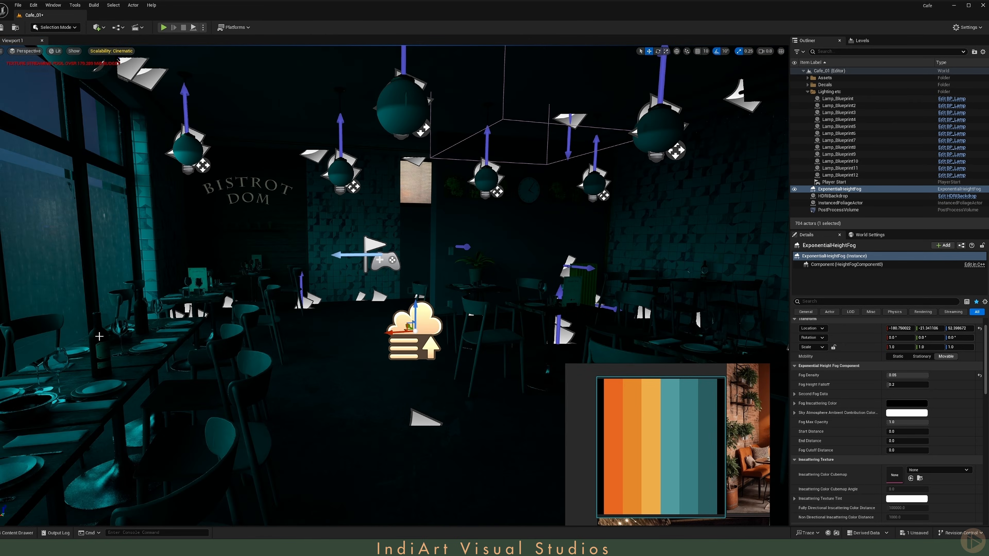
right_drag(314, 308, 321, 306)
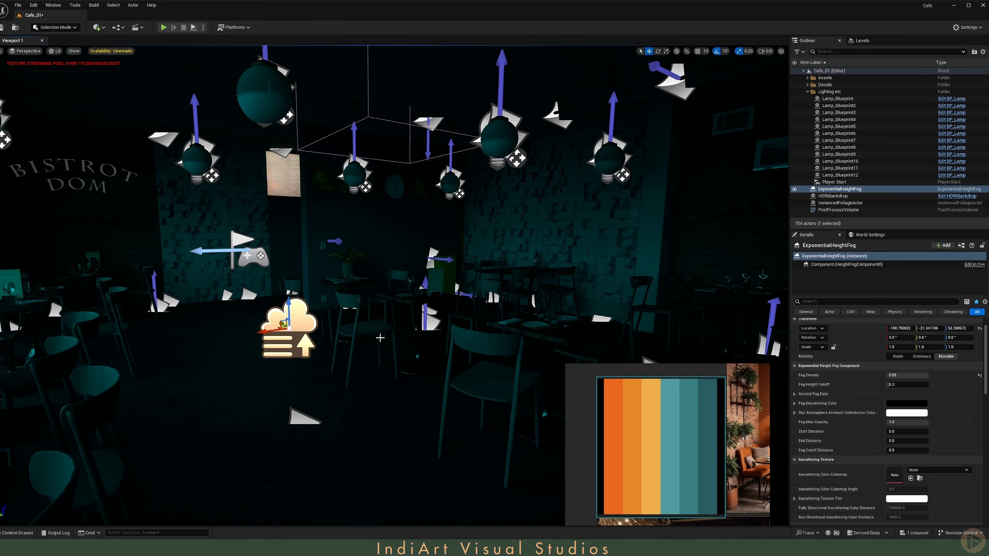
mouse_move(385, 314)
right_down()
mouse_move(362, 327)
mouse_move(374, 322)
right_up()
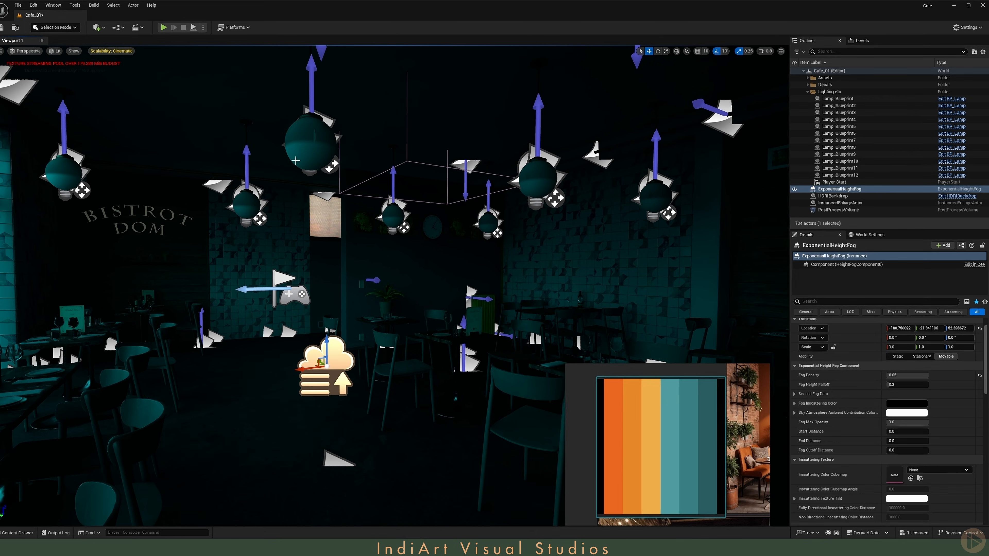
click(310, 143)
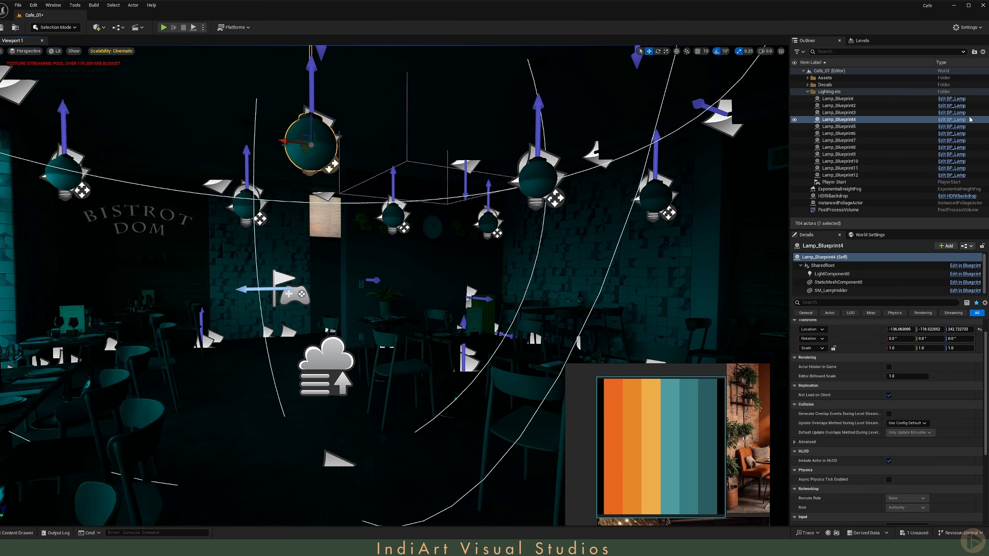
click(952, 120)
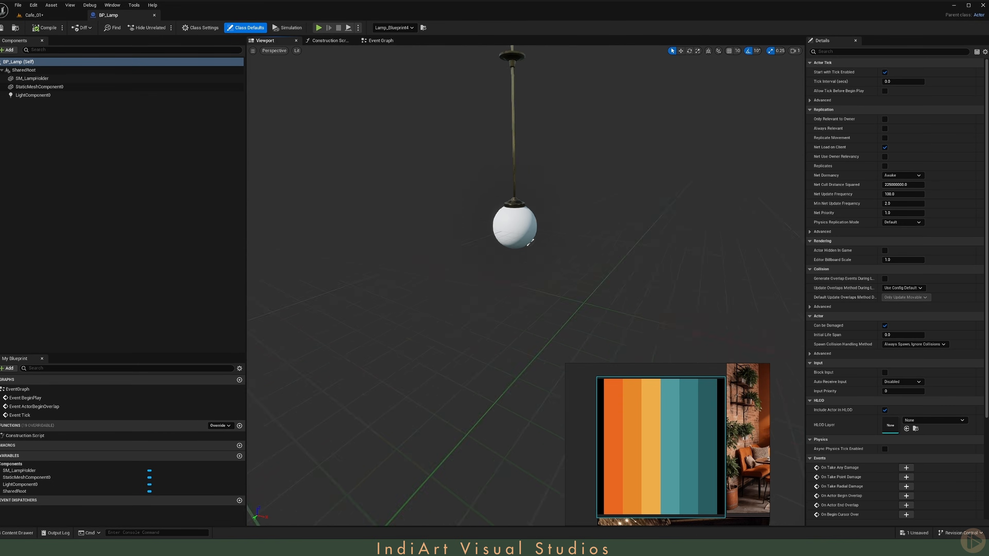
click(33, 95)
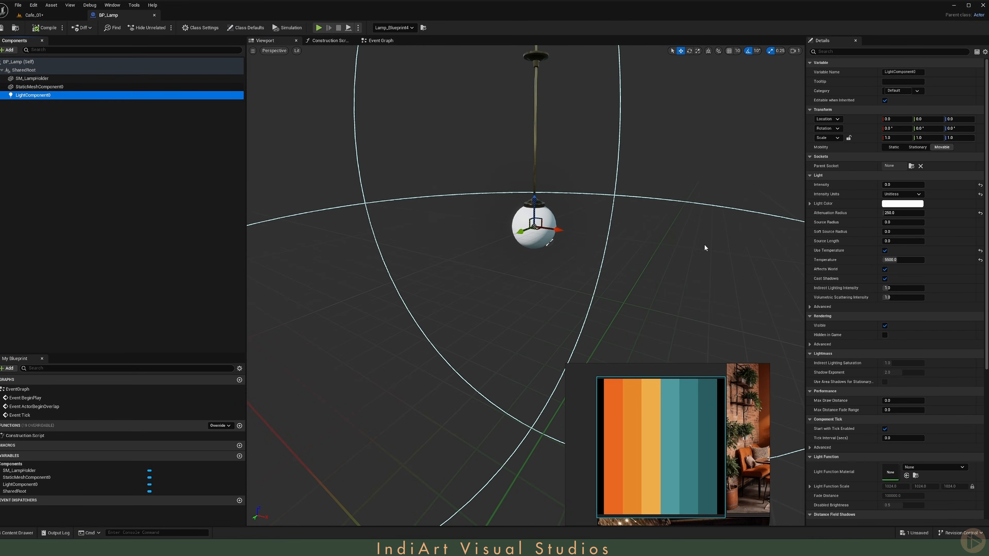
click(902, 186)
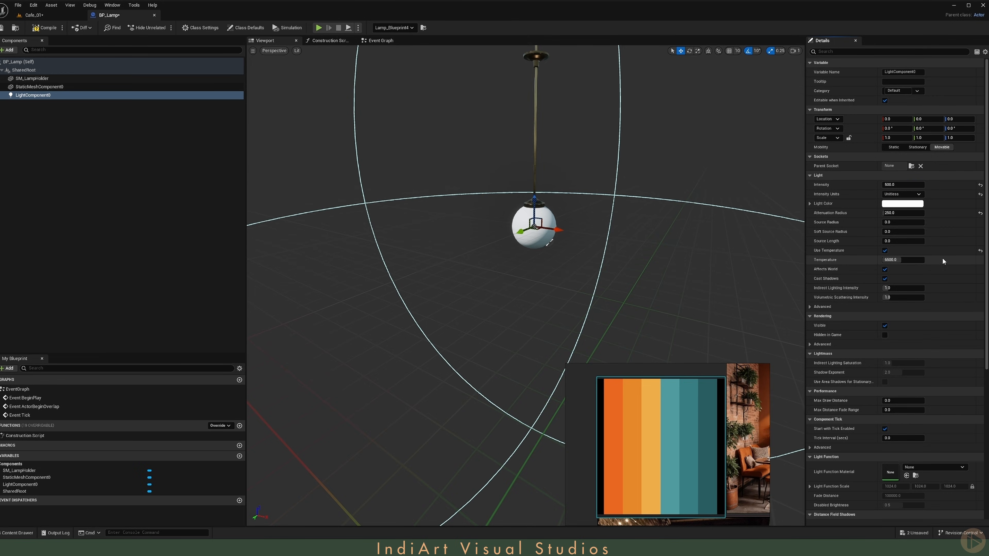
Step: Disable Use Temperature and set the lamp light's color to the orange sampled from the palette image
click(884, 251)
click(899, 205)
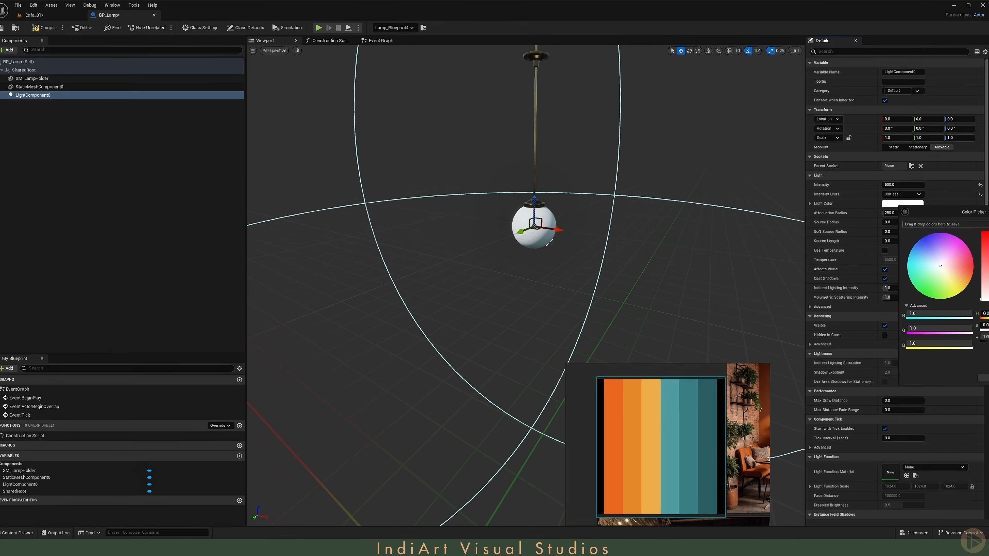
click(651, 421)
click(984, 377)
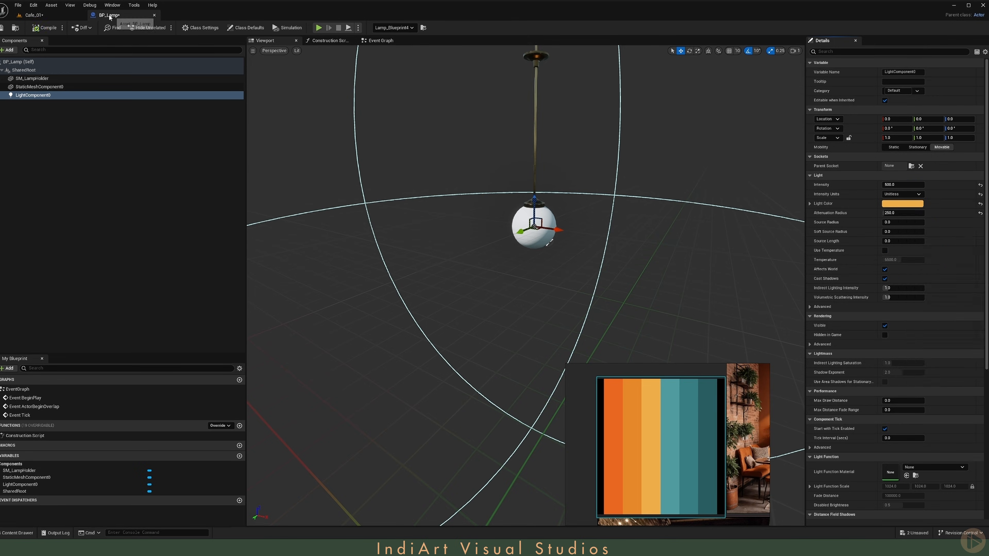
Step: Float the blueprint editor beside the level viewport and set the lamp light's intensity to 5000
drag(112, 16, 175, 134)
click(182, 146)
drag(128, 281, 150, 400)
drag(273, 133, 122, 127)
right_drag(373, 249, 319, 268)
scroll(374, 250, down, 1)
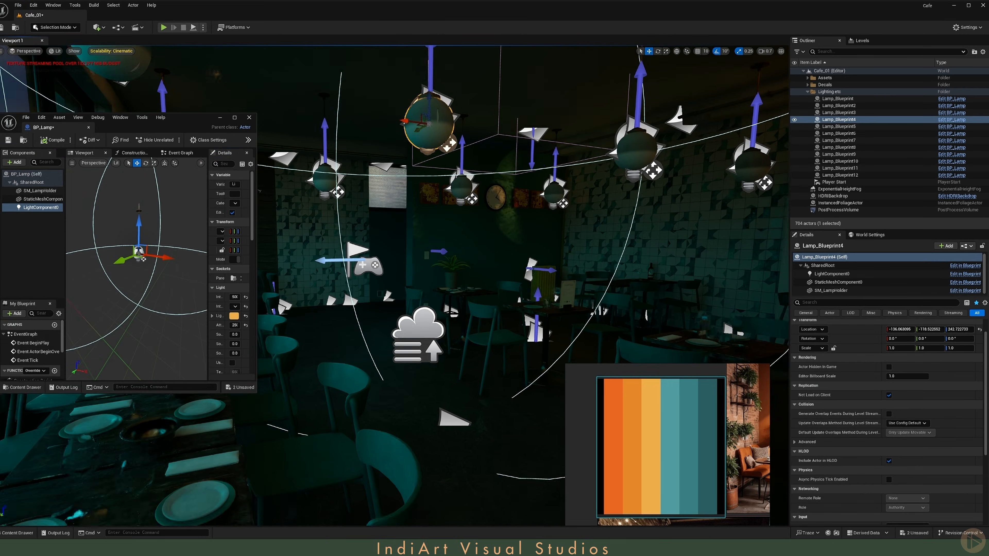
drag(208, 219, 120, 219)
click(194, 297)
text(4000)
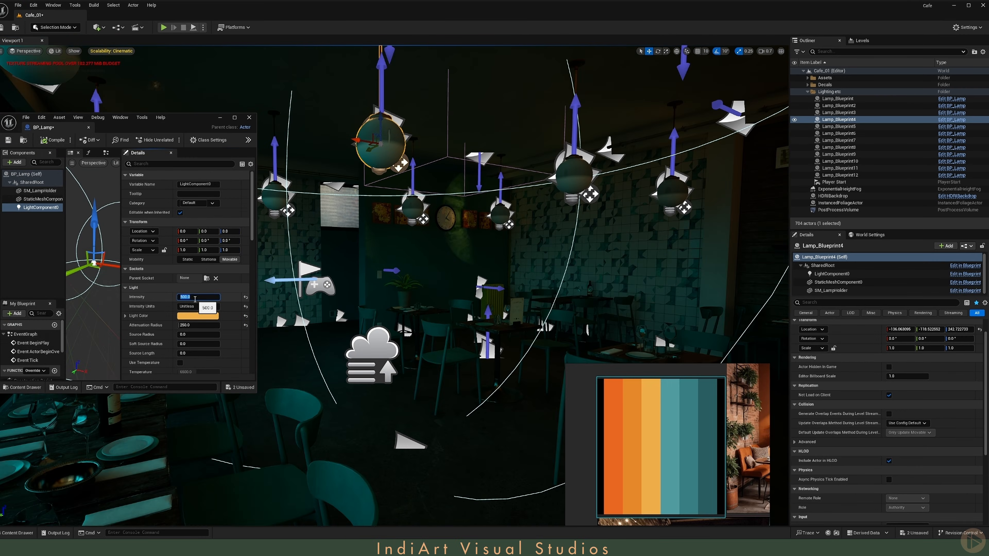
key(Return)
text(5000)
key(Return)
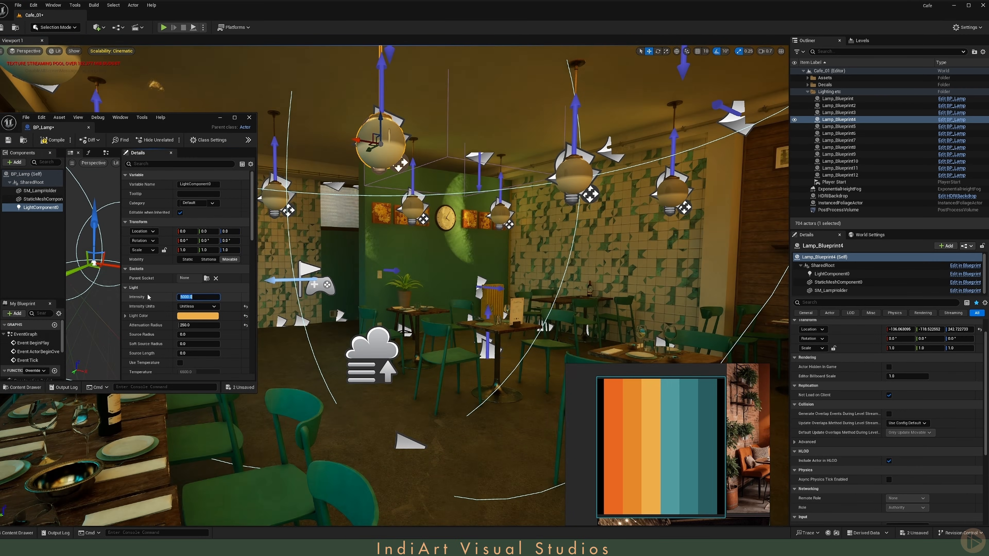
Step: Add a Spot Light component to the lamp blueprint
right_drag(388, 235, 500, 226)
key(g)
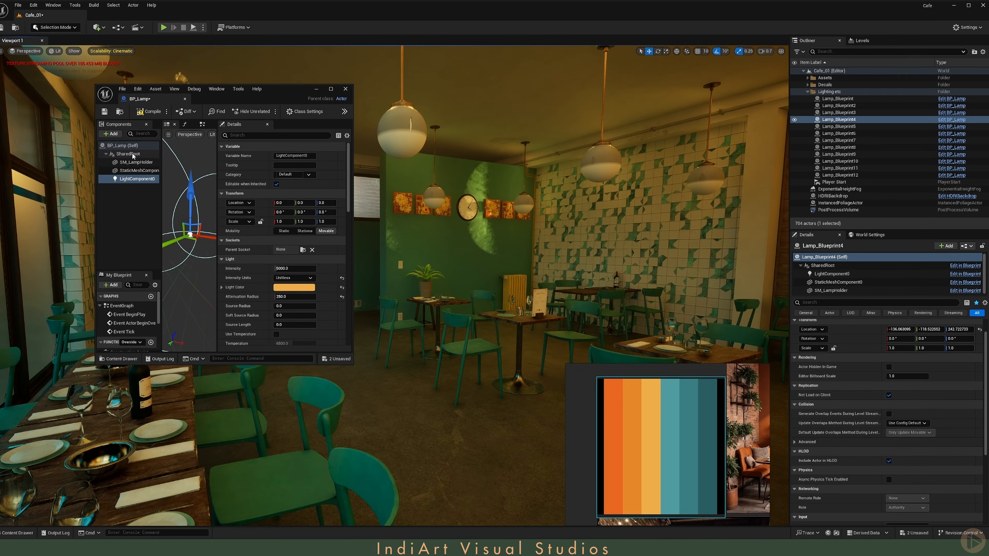
click(128, 153)
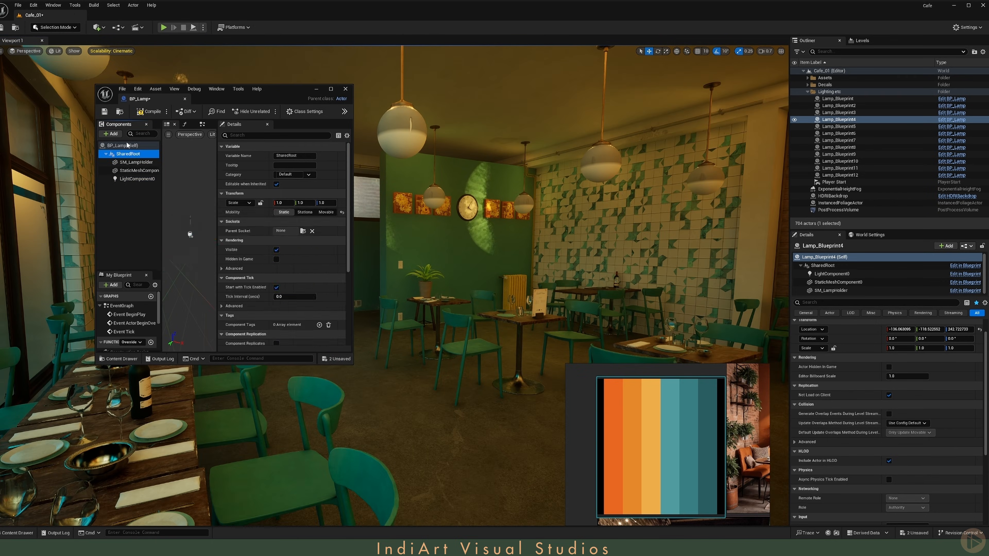
click(111, 134)
text(spot)
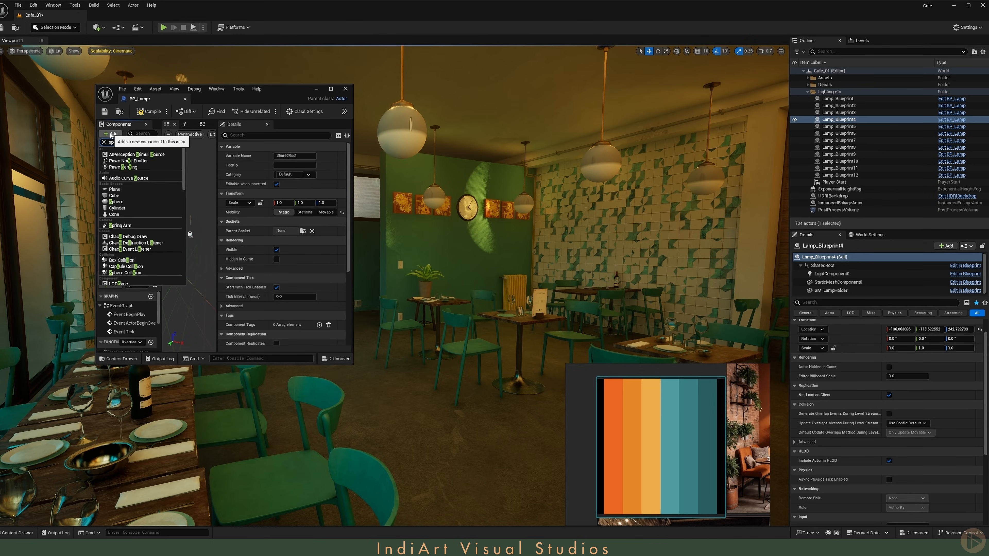
click(132, 164)
key(Return)
click(330, 90)
drag(351, 15, 183, 17)
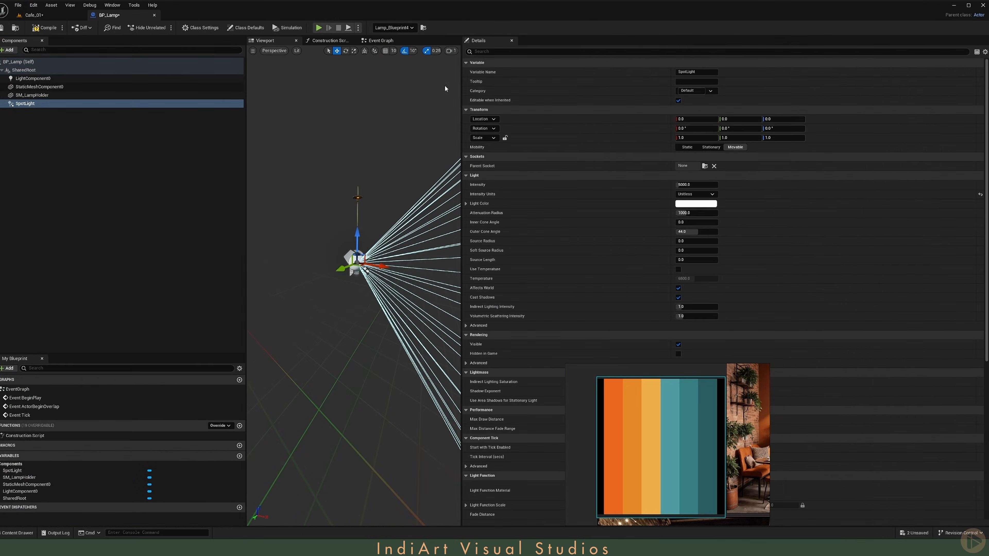
Step: Rotate the spot light to point straight down from the lamp
drag(462, 117, 747, 118)
drag(533, 218, 505, 253)
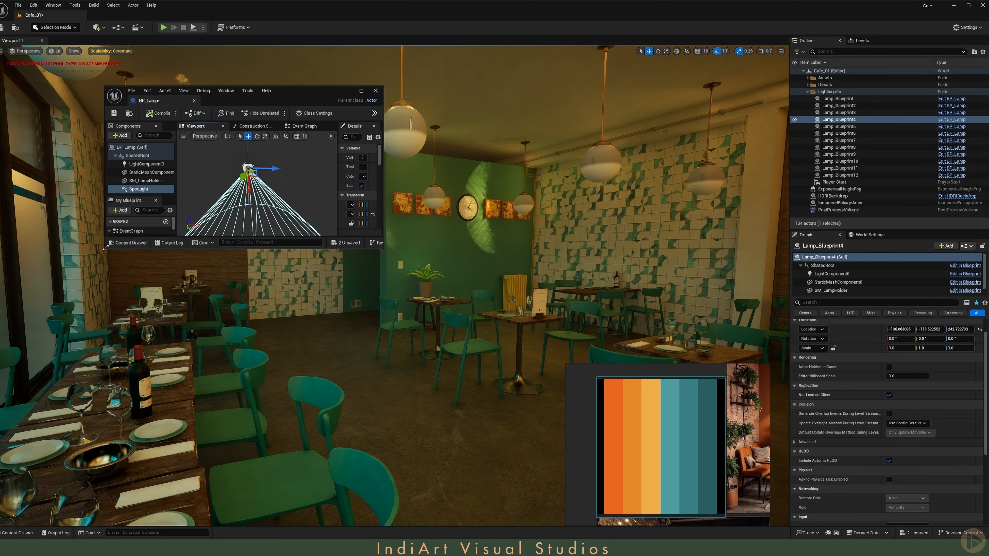
drag(105, 247, 113, 452)
drag(338, 272, 249, 273)
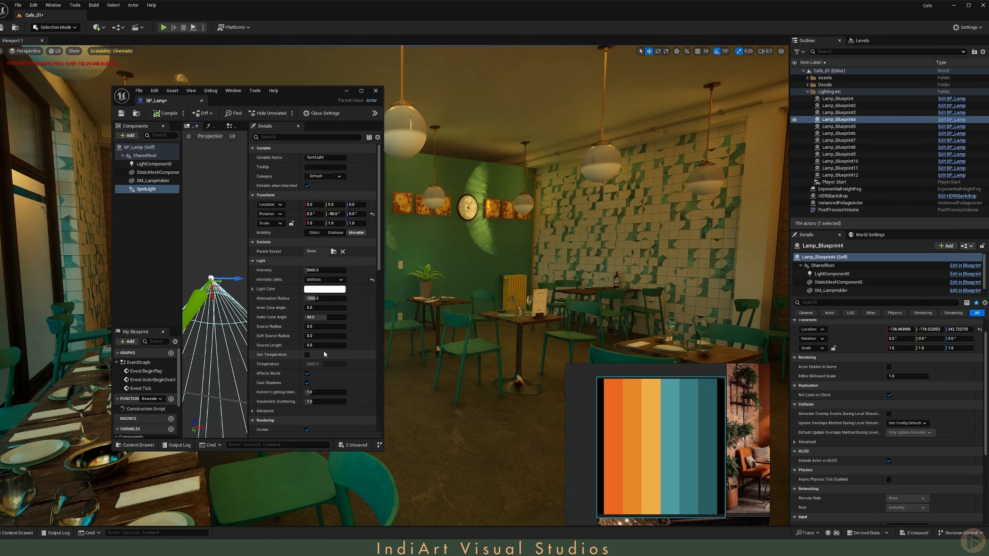
Step: Set the spot light's color to the orange sampled from the palette image
click(324, 289)
click(456, 359)
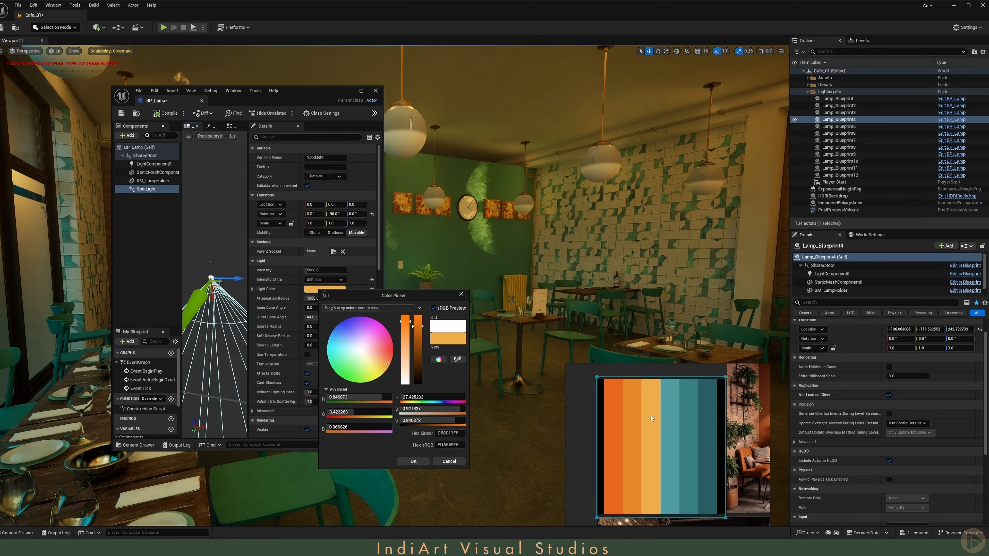
click(412, 462)
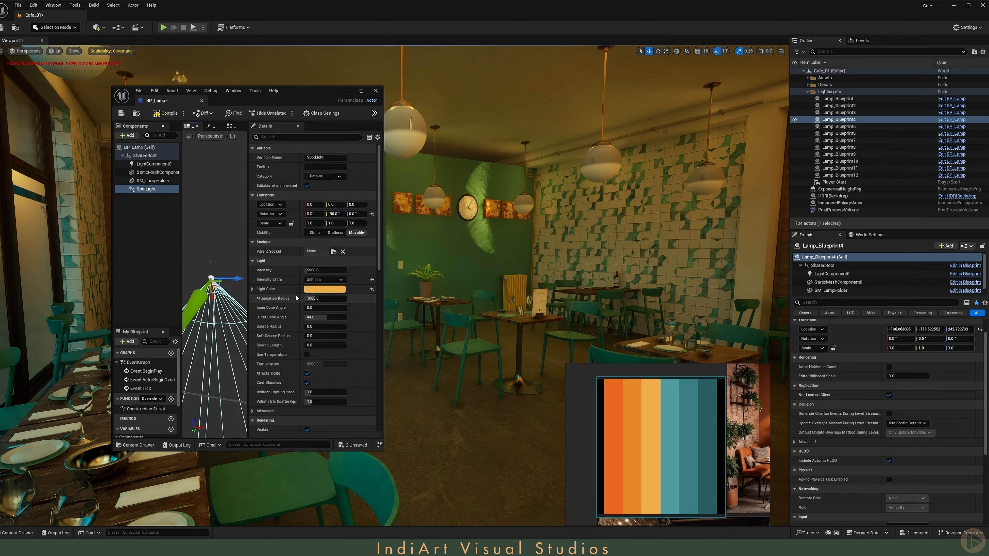
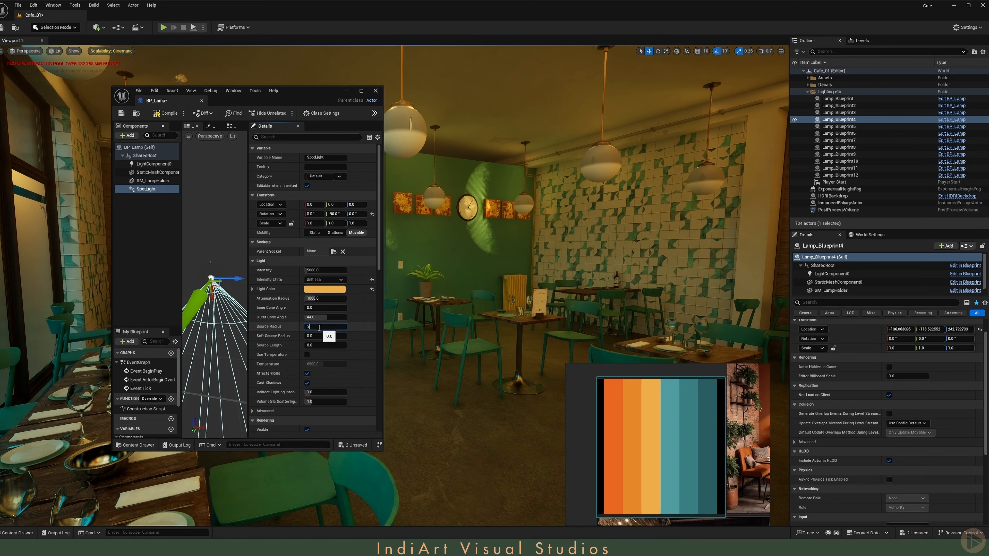
Step: Apply a source radius of 30 to the spot light, then reset that radius to its default
key(Return)
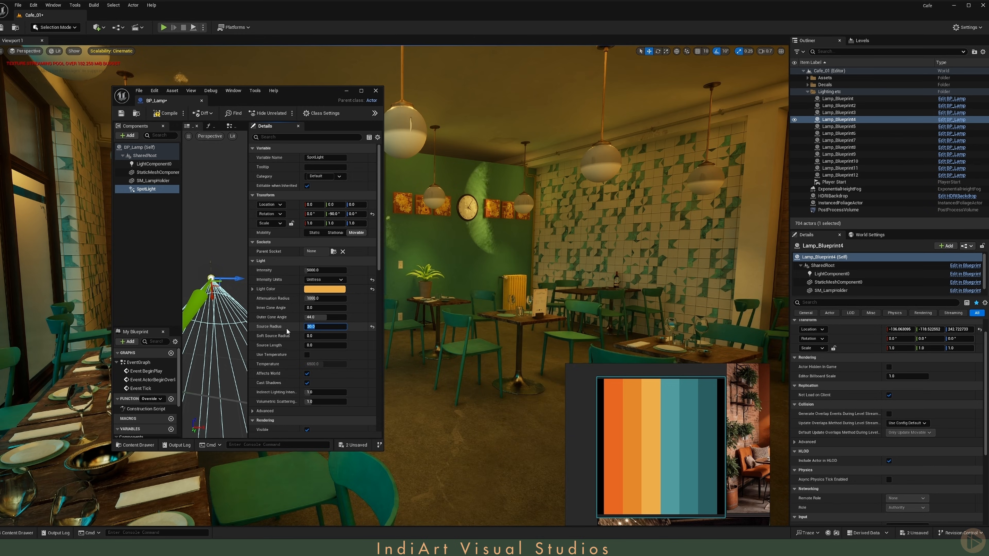
right_drag(487, 280, 470, 230)
key(g)
key(w)
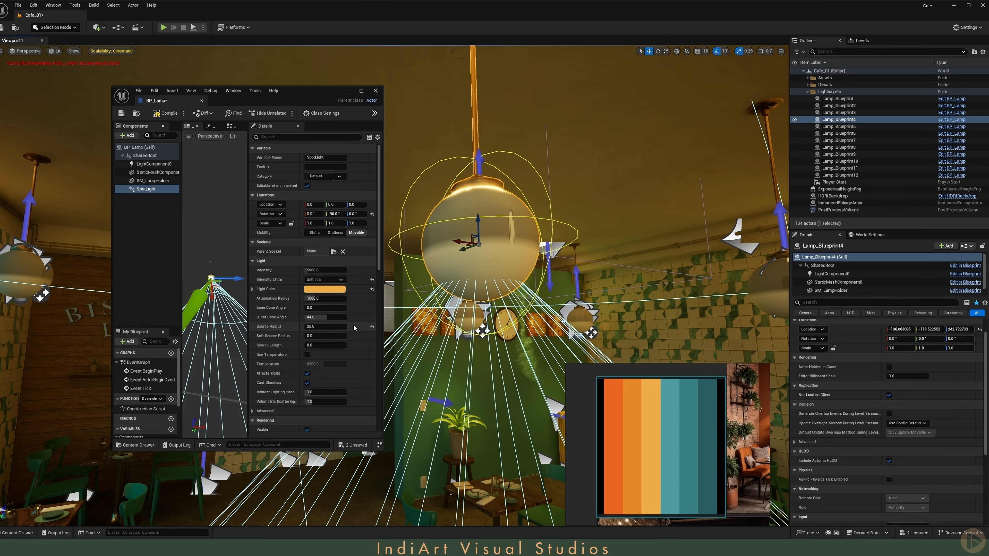
click(372, 327)
right_drag(447, 312, 442, 350)
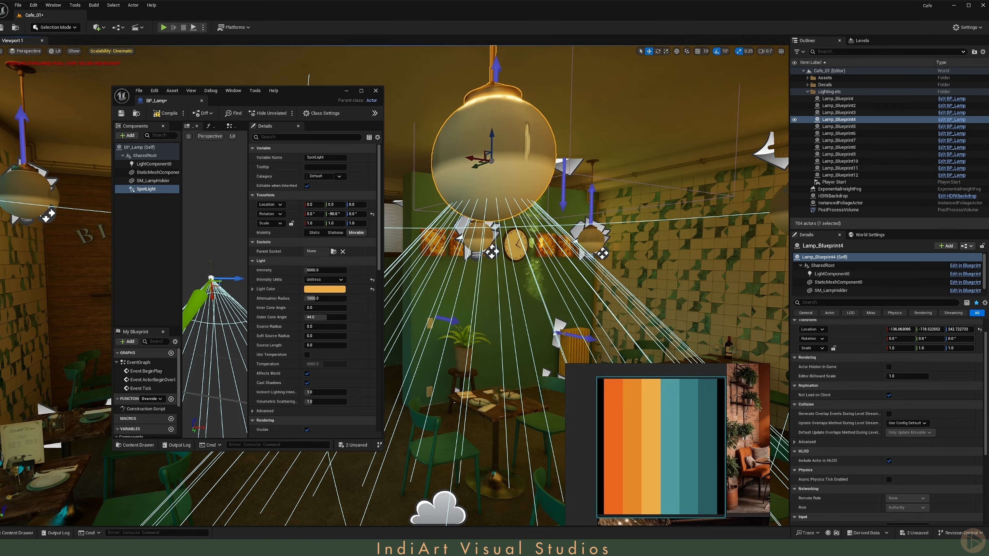
Step: Set the lamp's point light component source radius to 25
click(154, 164)
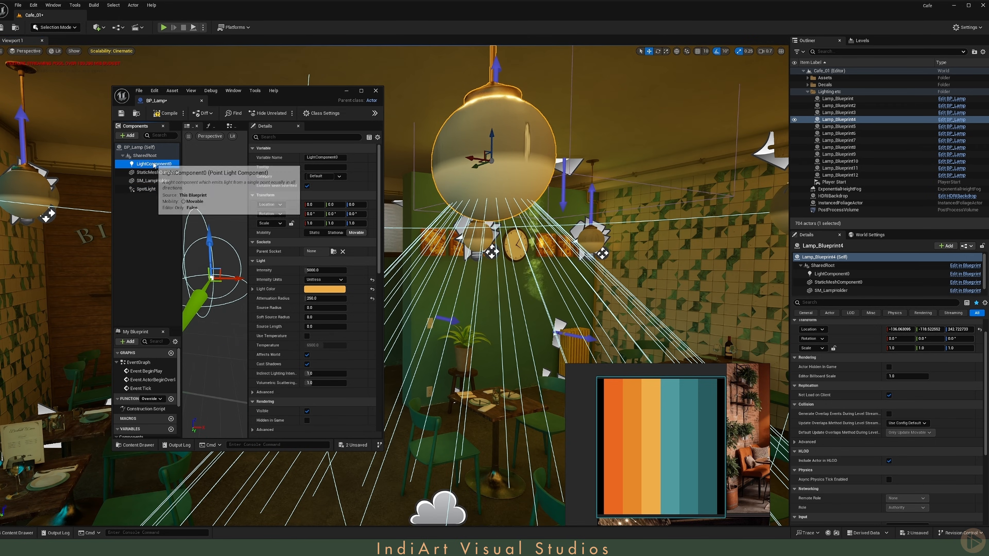
click(327, 309)
key(Return)
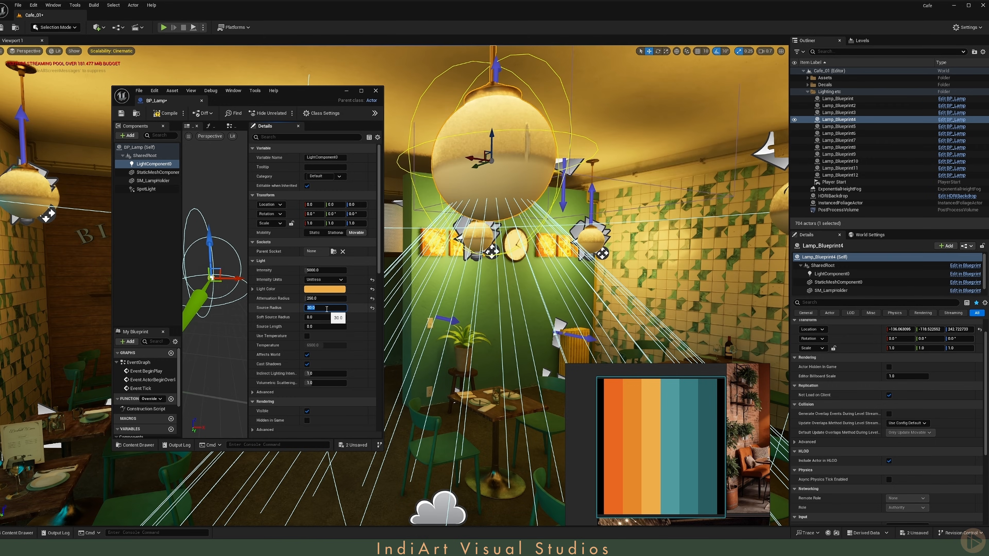
text(25)
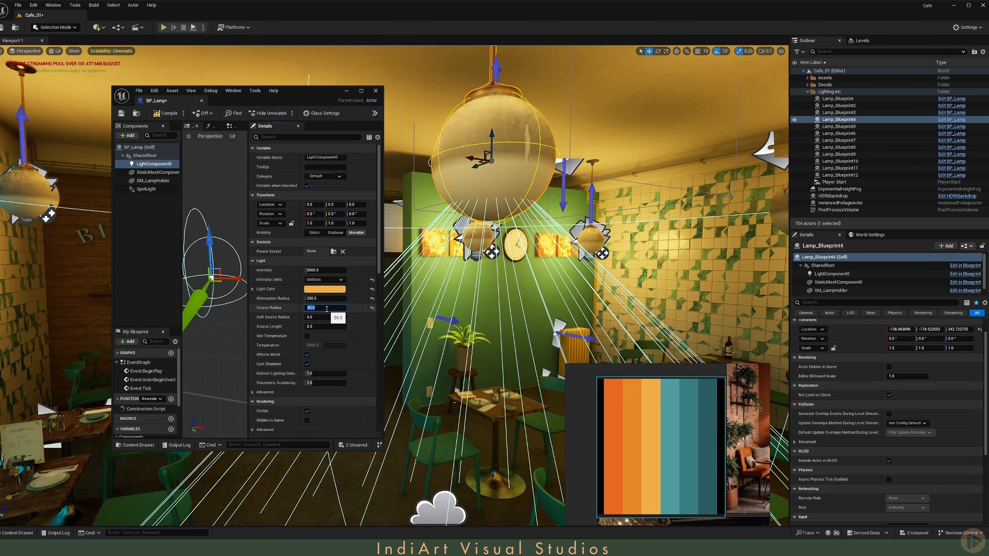
key(Return)
Step: Set the point light component's intensity to 500
key(s)
right_drag(436, 296, 499, 314)
scroll(436, 297, down, 2)
key(w)
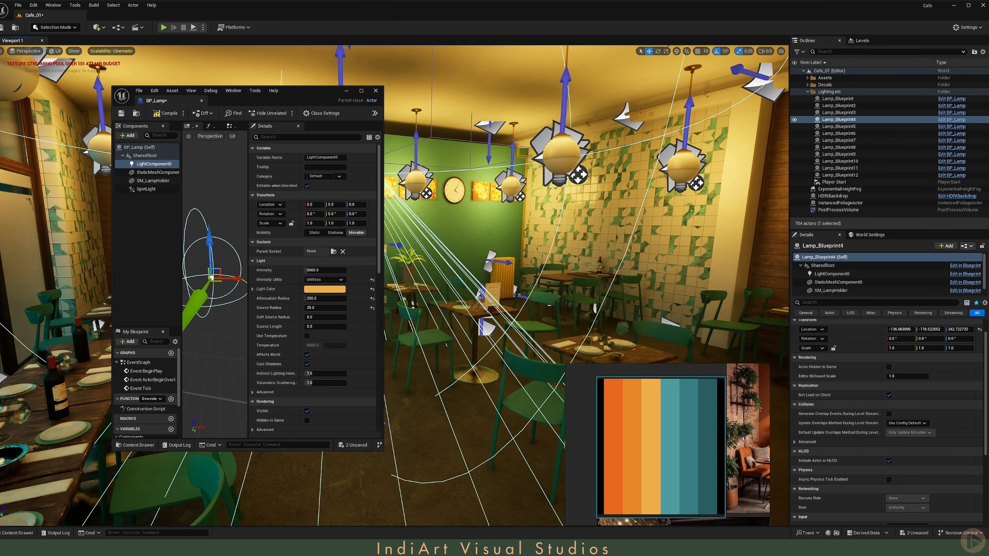
click(322, 272)
text(50)
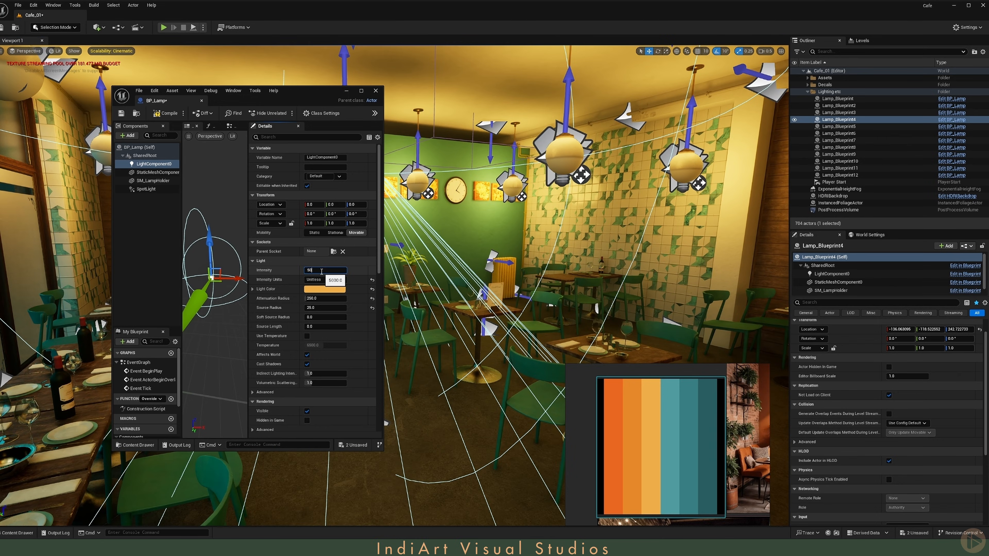
text(0)
key(Return)
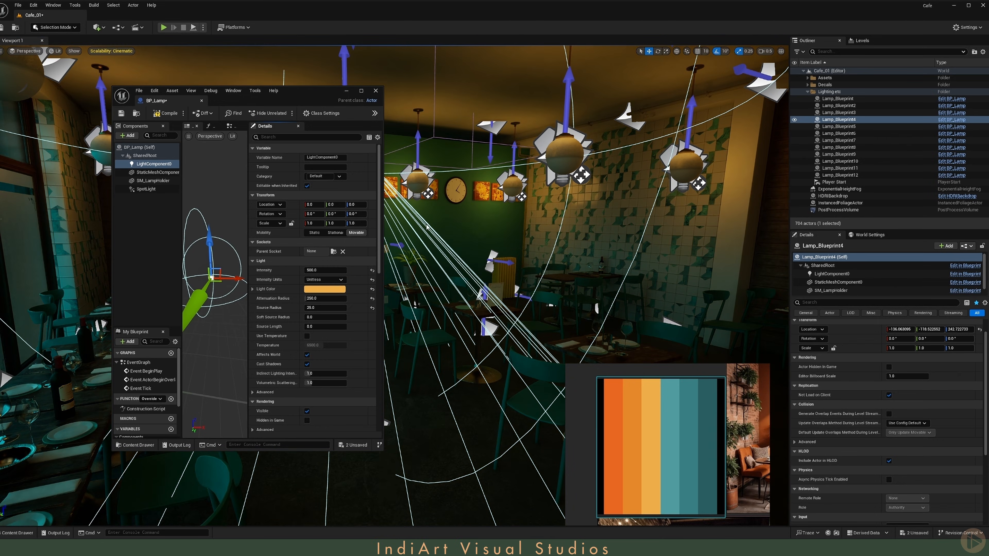
Step: Set the spot light's source radius to 30
drag(307, 93, 246, 93)
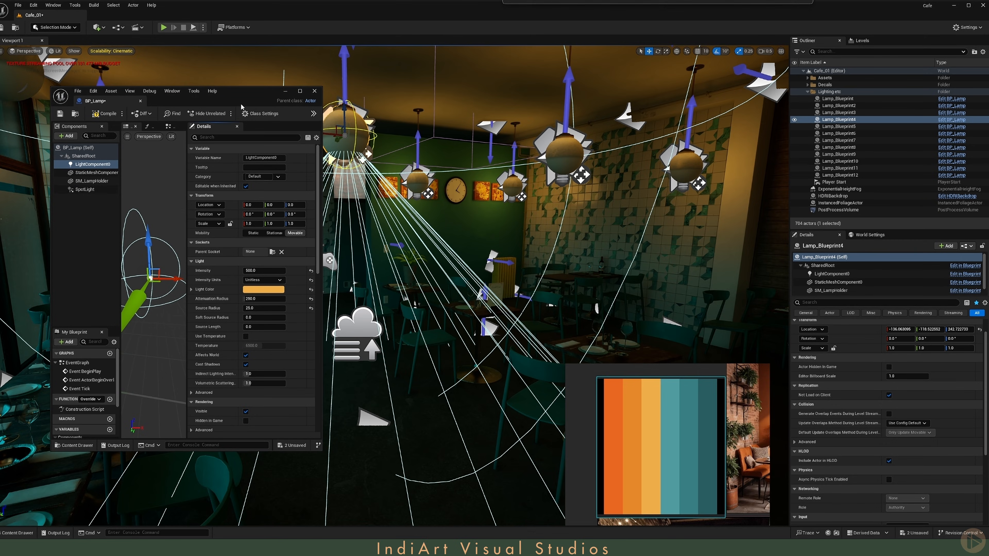
click(84, 189)
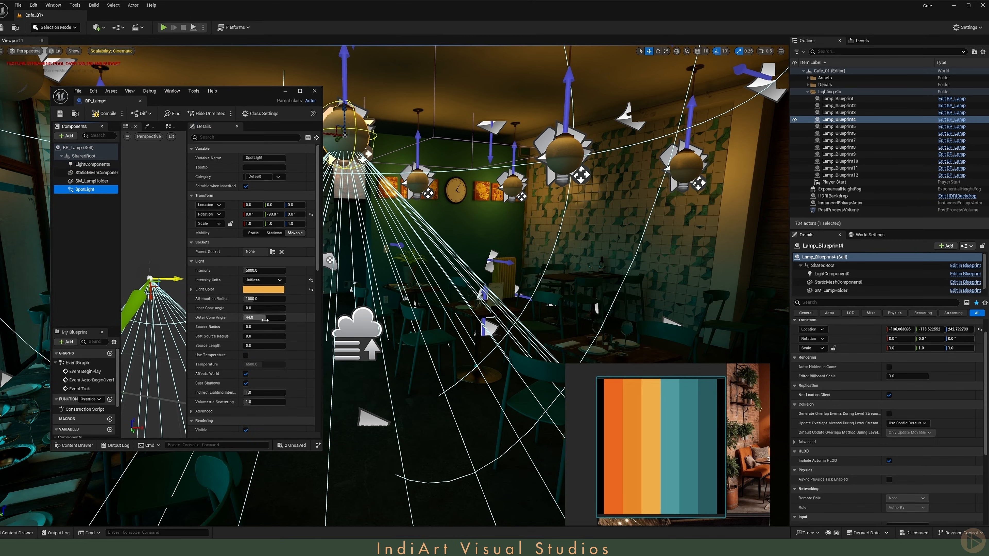
click(258, 328)
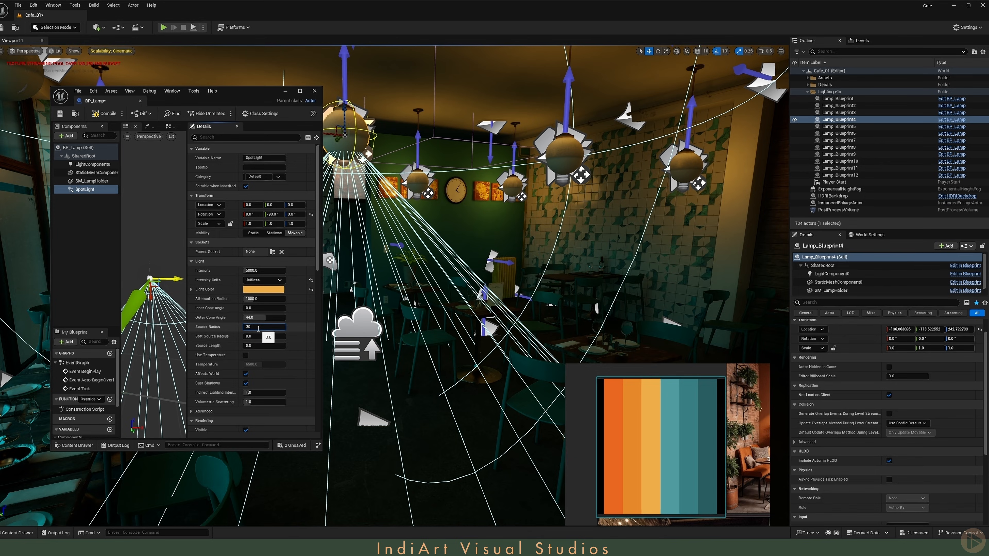
key(Return)
text(30)
key(Return)
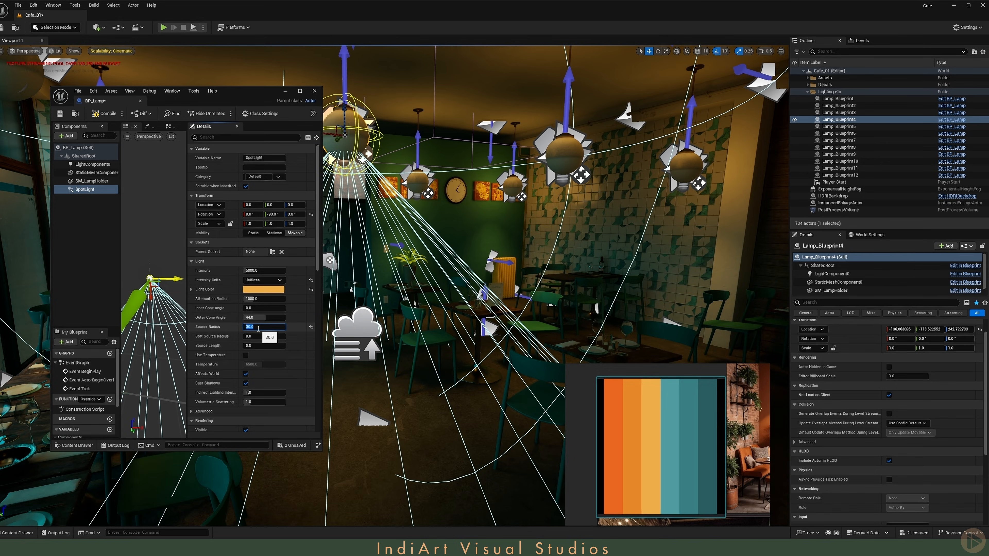
Step: Reset the point light's attenuation radius to its default and toggle its Cast Shadows off and back on
drag(187, 328, 160, 328)
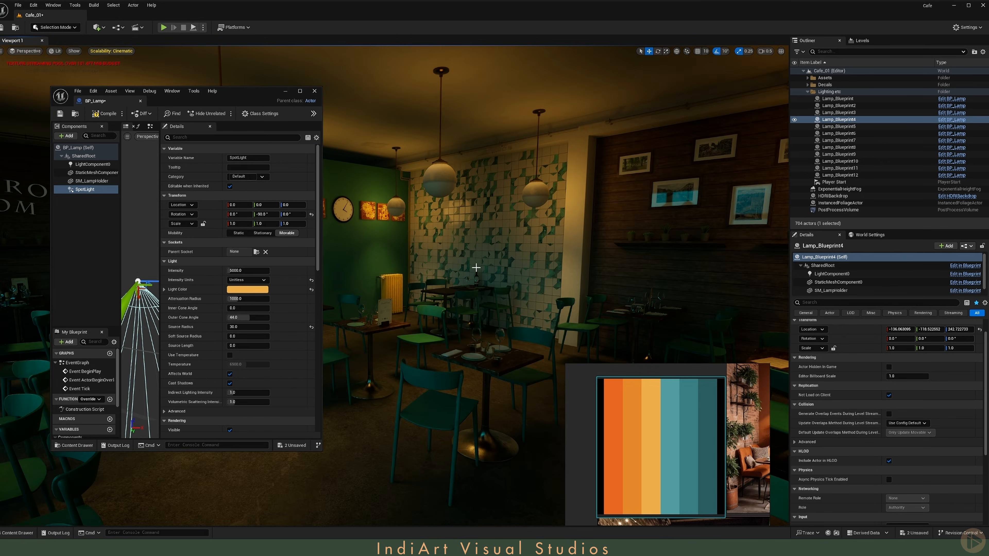
click(92, 164)
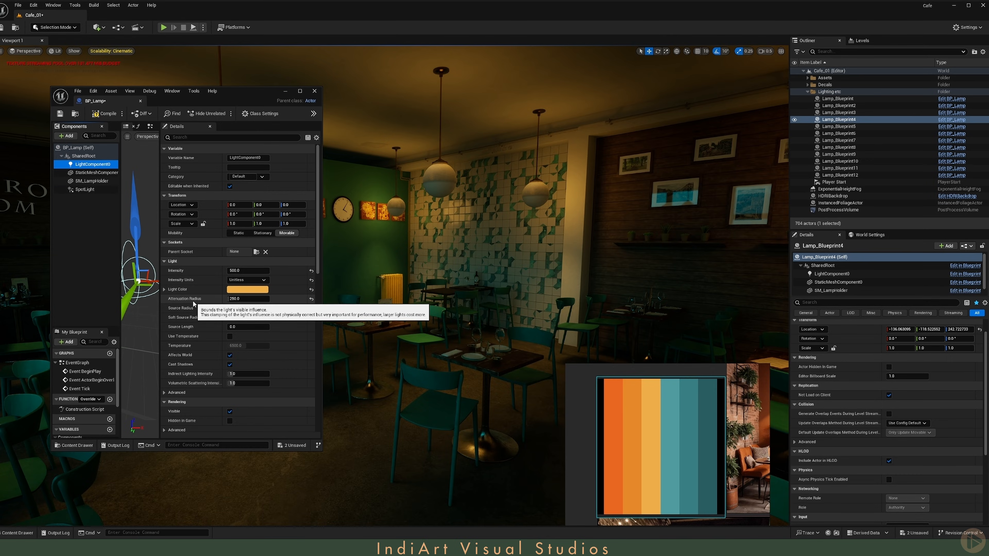
click(311, 298)
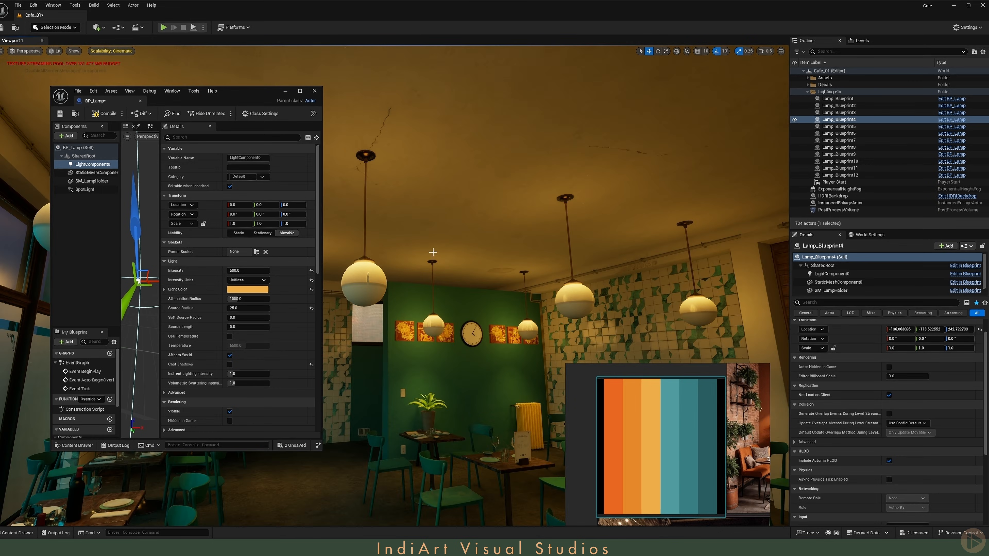
click(230, 364)
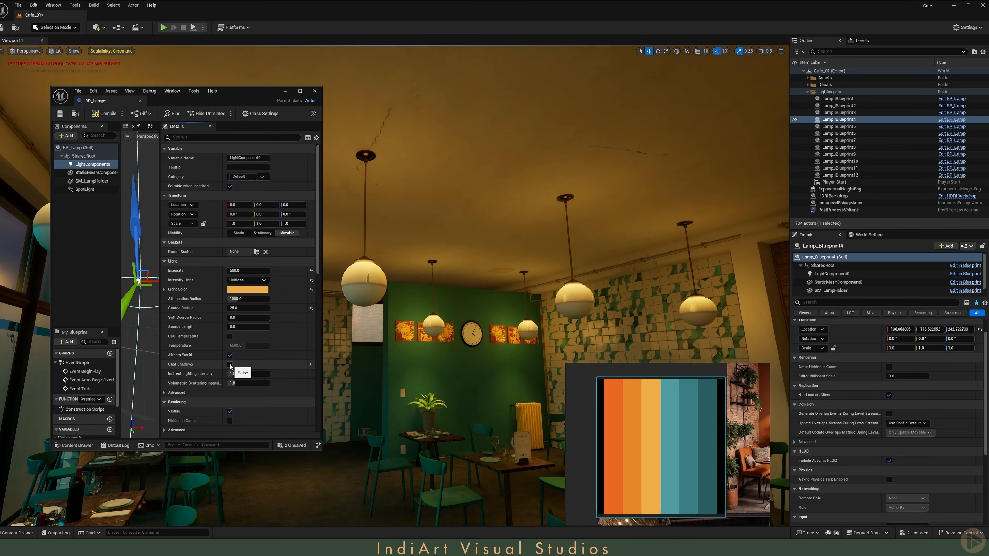
click(230, 364)
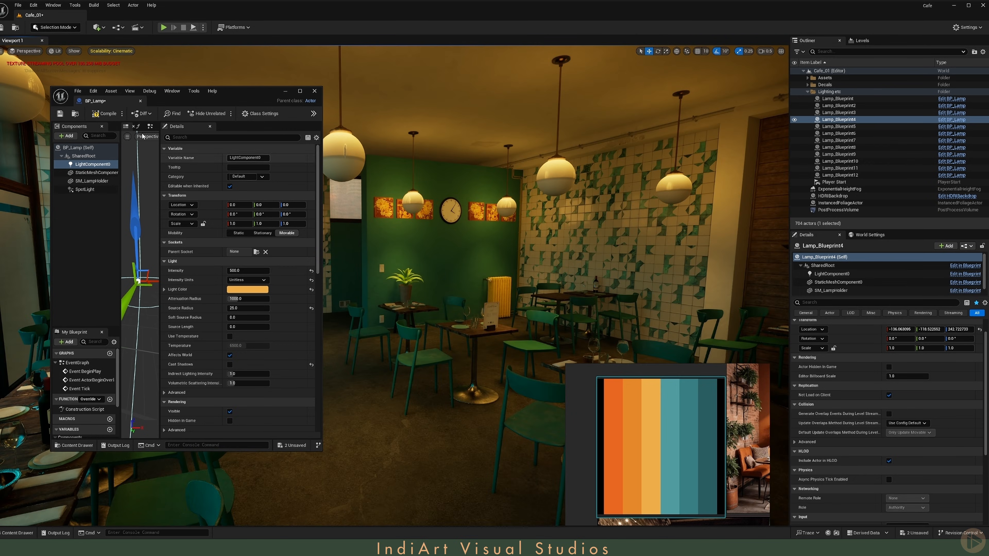
Step: Compile and save the lamp blueprint, then close its editor
click(82, 189)
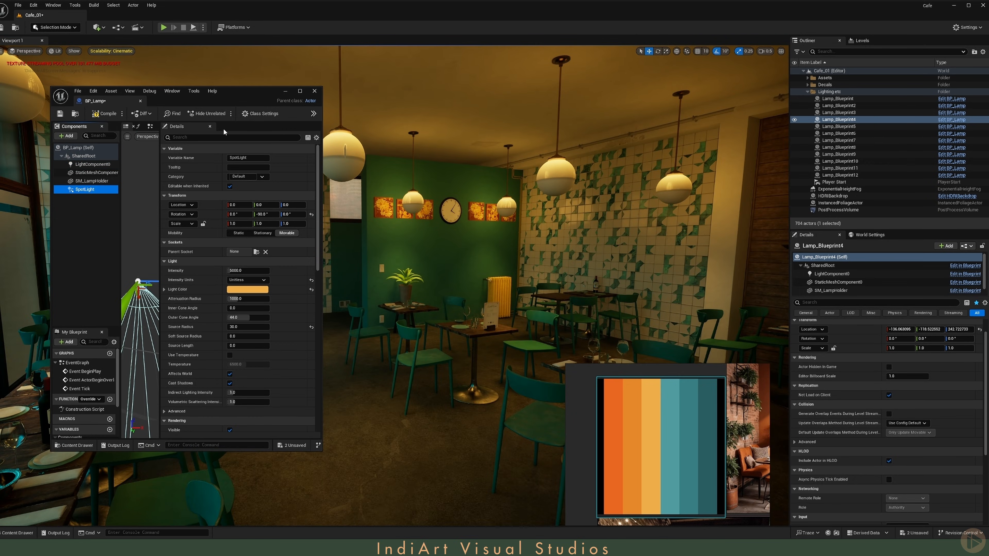
click(97, 111)
click(61, 113)
middle_click(106, 101)
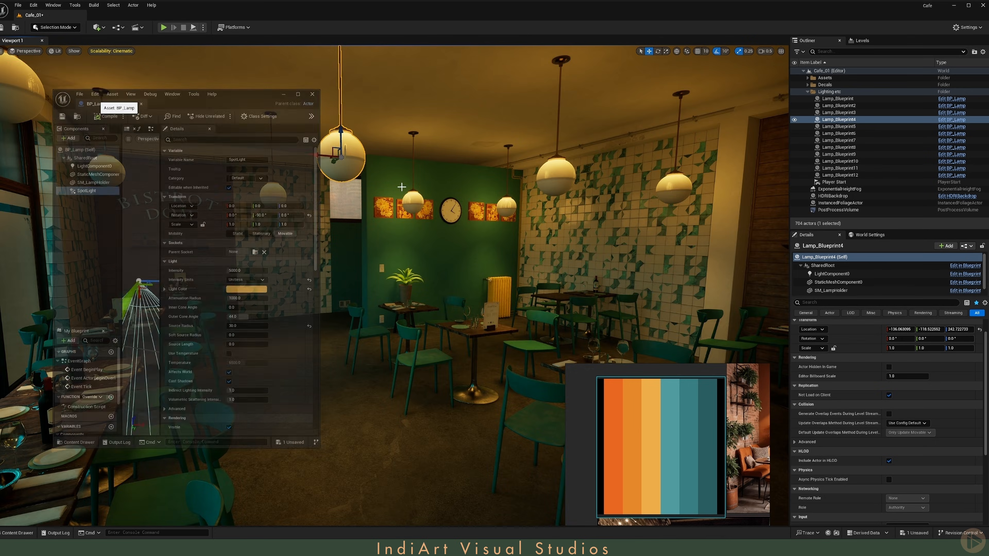
Step: Examine the relit café lamps and tables from several angles
right_drag(218, 183, 277, 219)
mouse_move(521, 223)
right_down()
mouse_move(492, 209)
mouse_move(510, 213)
right_up()
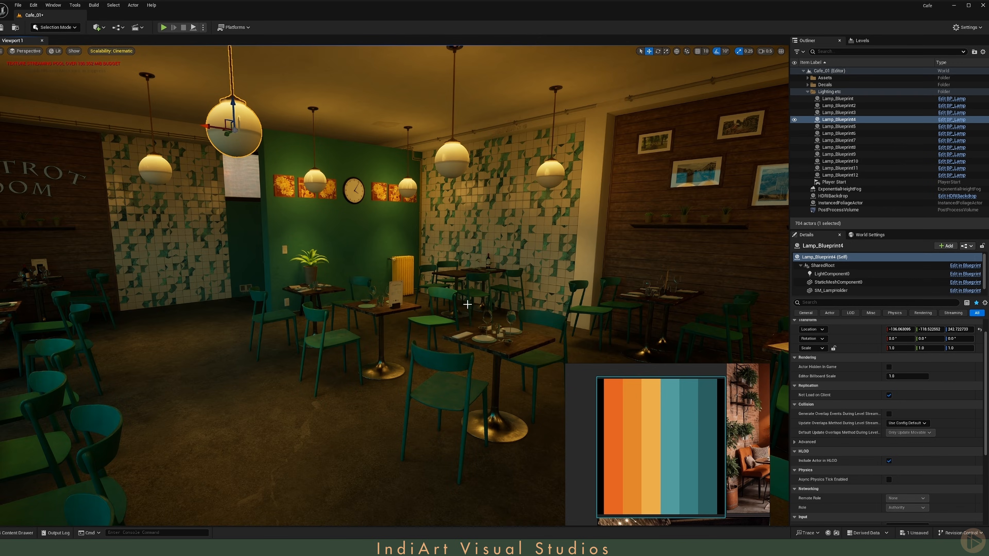
right_drag(480, 270, 499, 280)
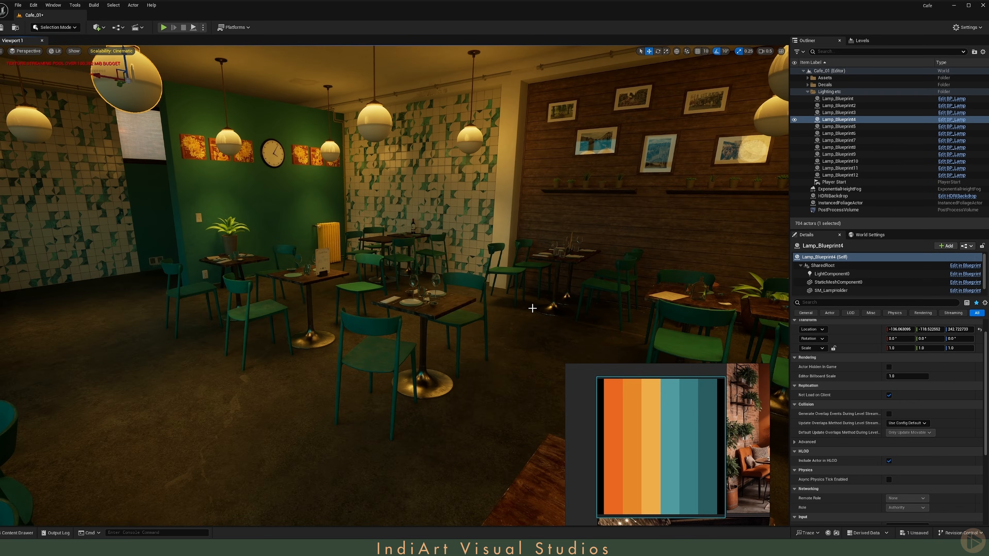
right_drag(507, 264, 489, 250)
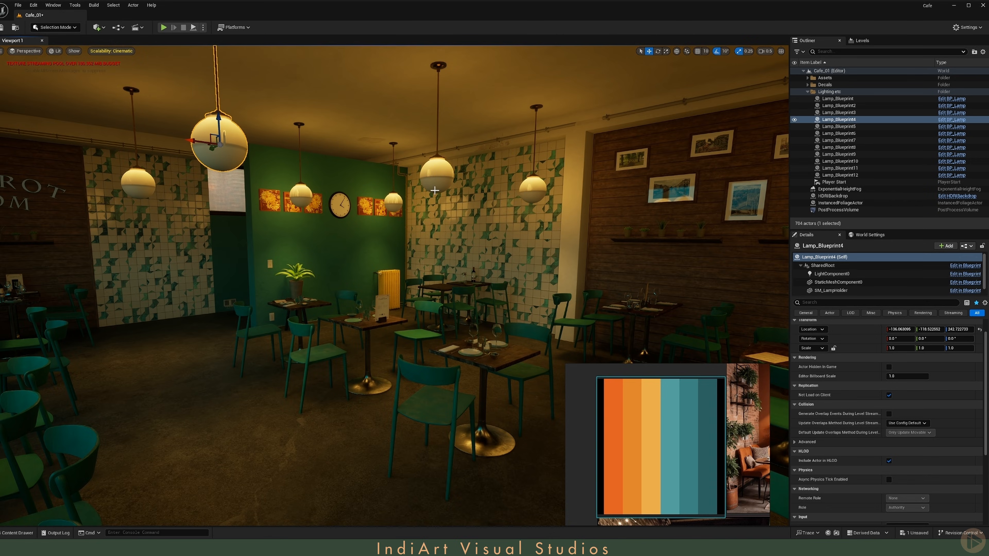
right_drag(507, 263, 513, 283)
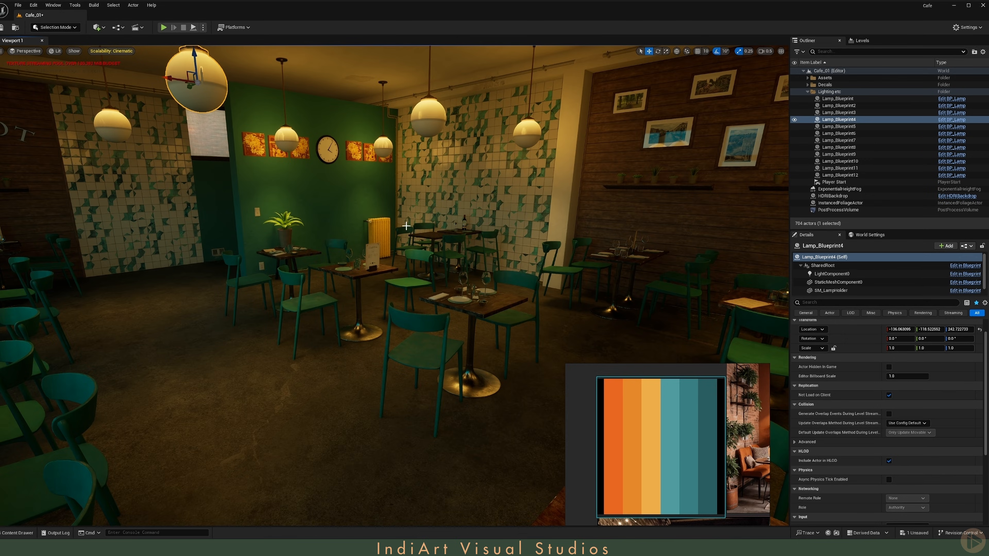
Step: In the post process volume, enable Local Exposure Shadow Contrast and set it to 0.6
click(837, 210)
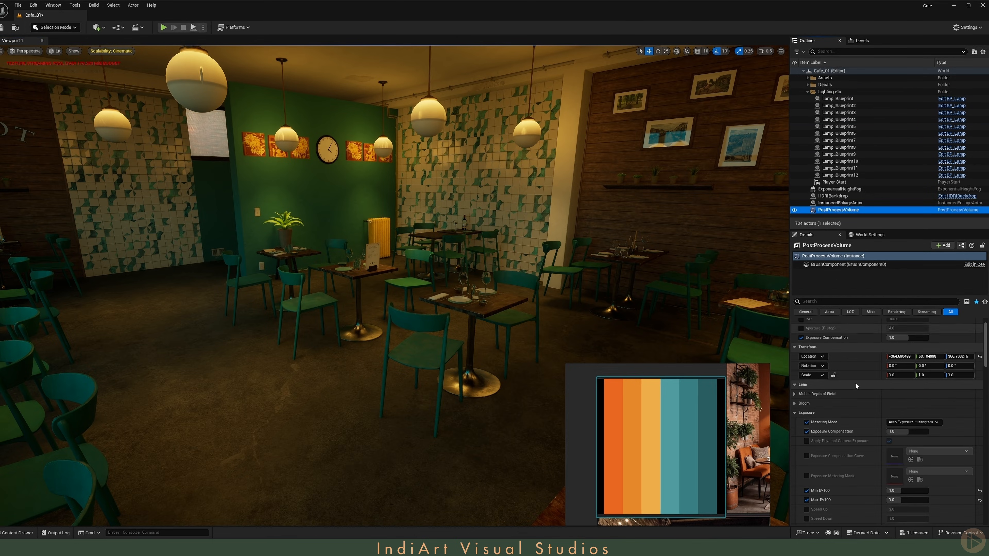
scroll(848, 378, down, 5)
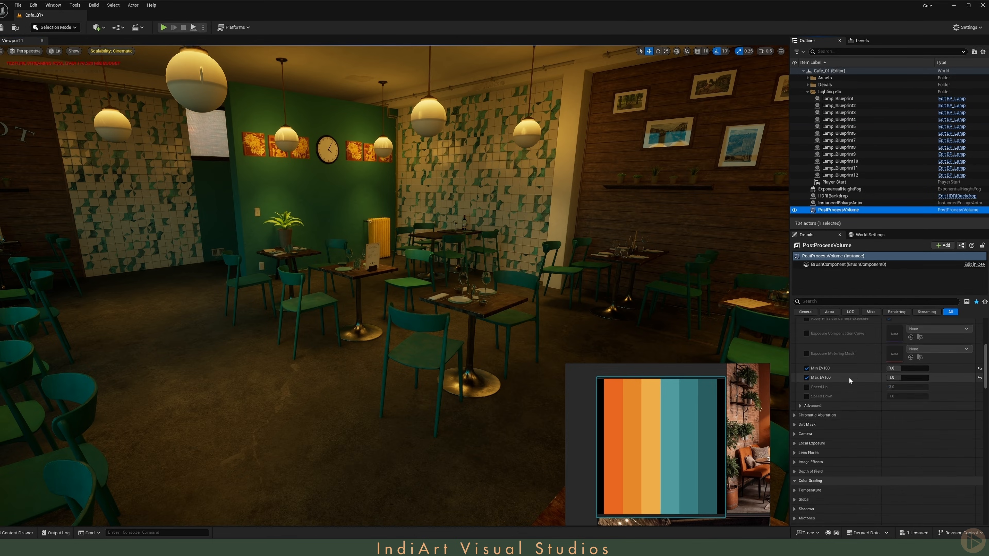
scroll(848, 378, down, 3)
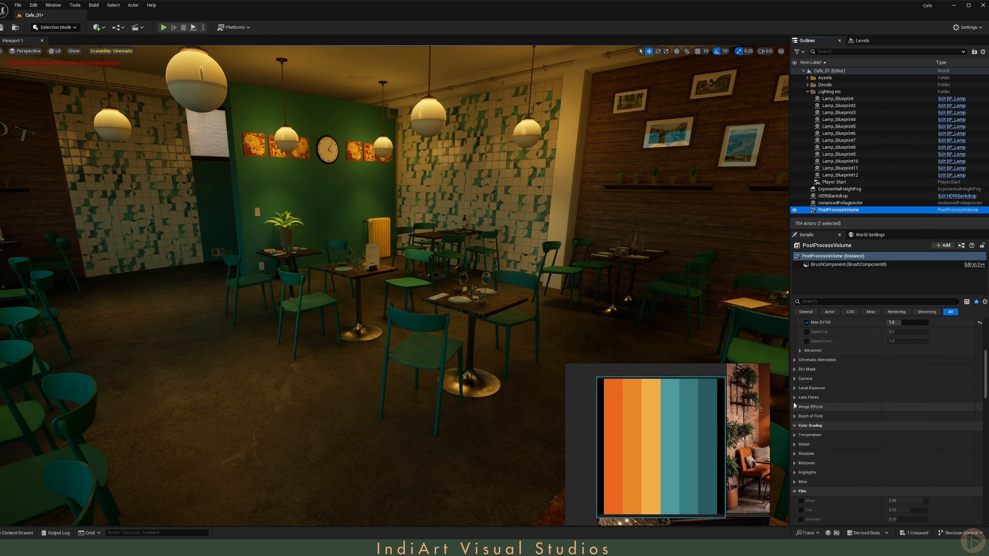
click(794, 387)
click(806, 416)
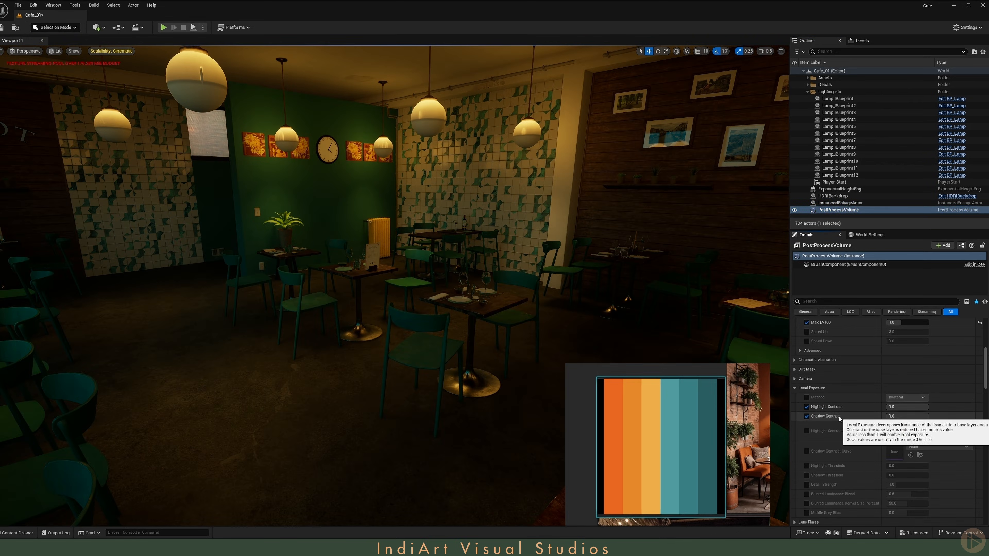
click(909, 417)
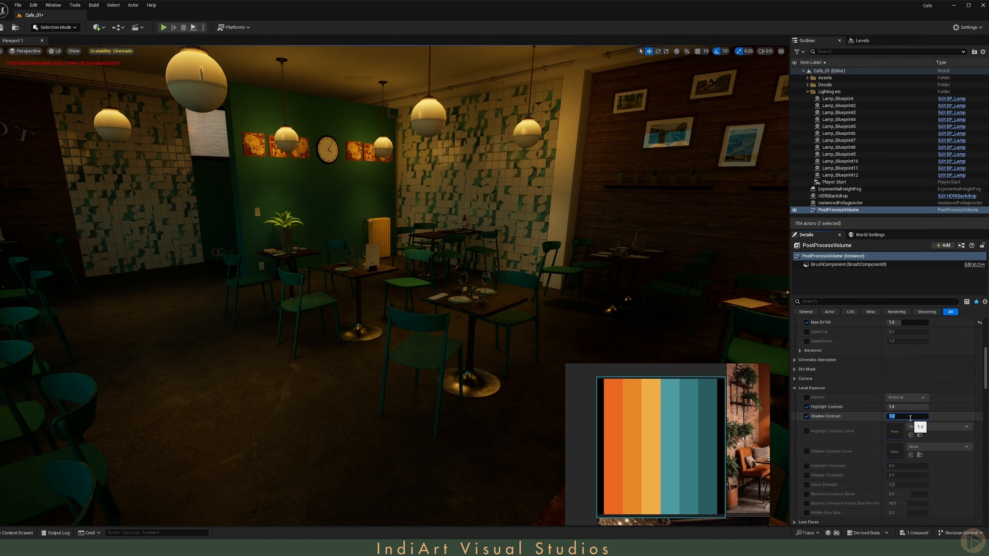
text(.8)
key(Return)
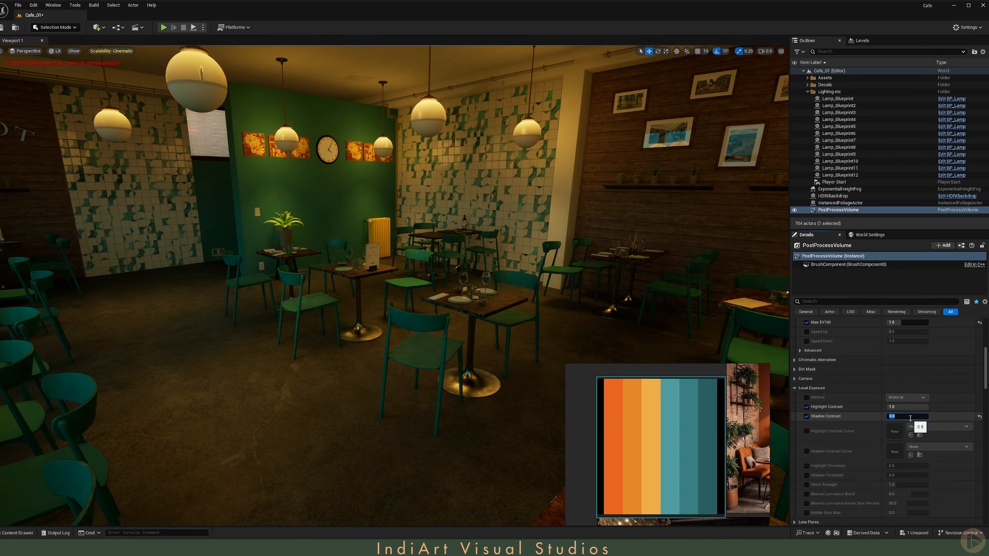
text(.6)
key(Return)
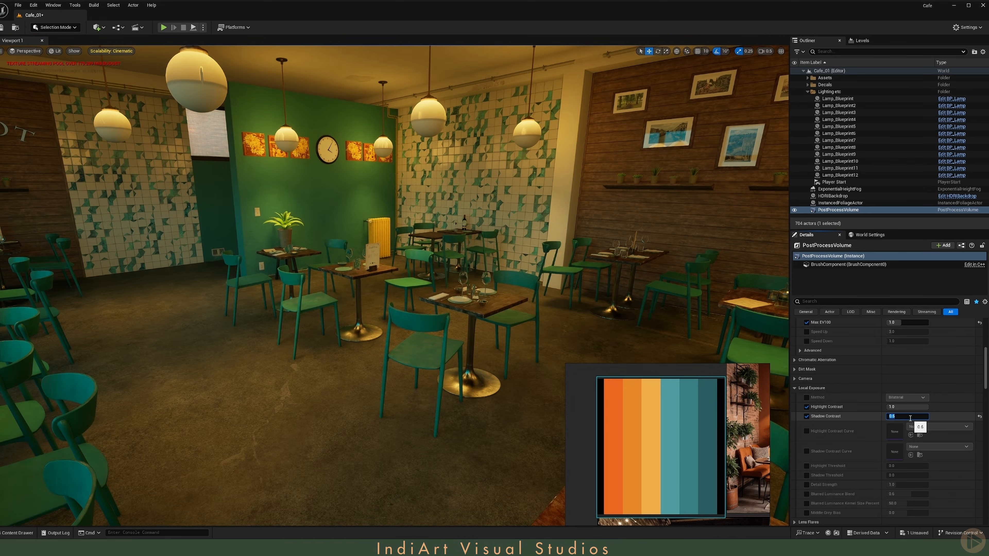
Step: Set the post process volume's Local Exposure Highlight Contrast to 1.2
right_drag(505, 272, 474, 267)
scroll(510, 268, down, 1)
scroll(487, 264, down, 1)
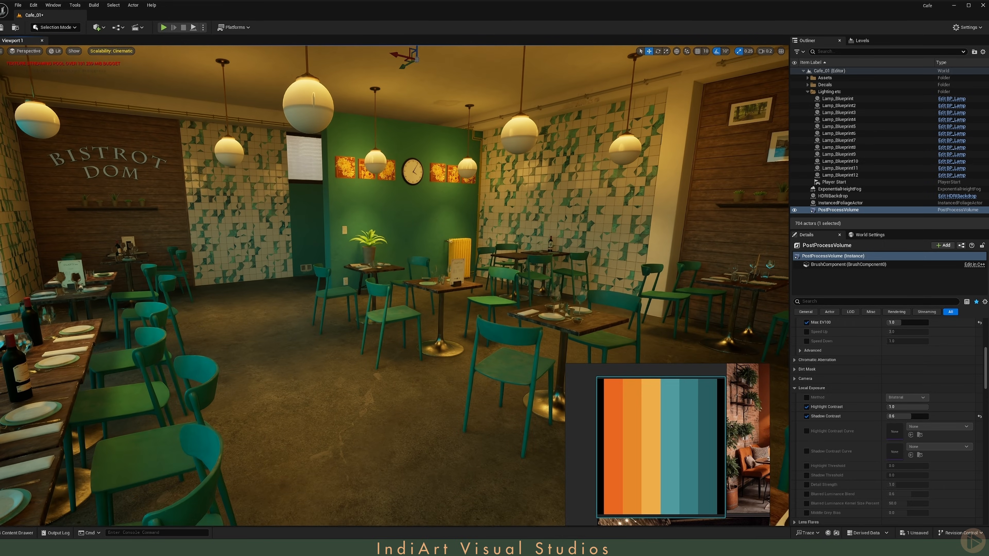
click(900, 407)
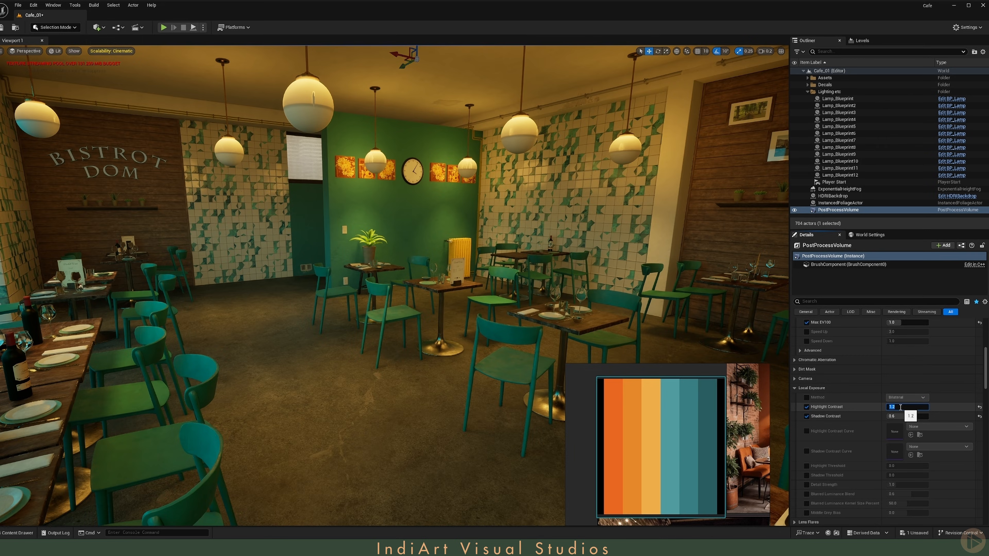
Step: Enable the Local Exposure Detail Strength override at 1.1 and save the level
scroll(814, 460, down, 2)
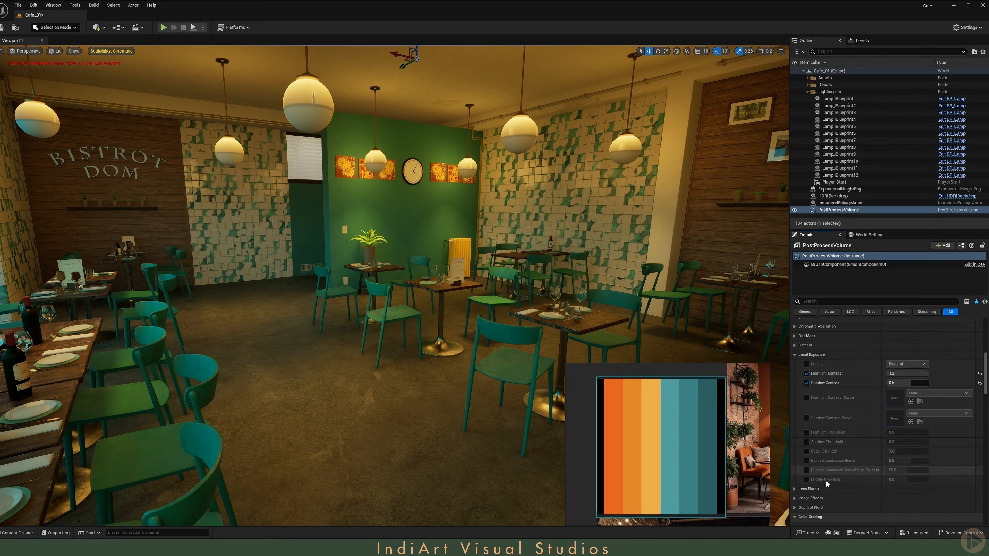
click(807, 451)
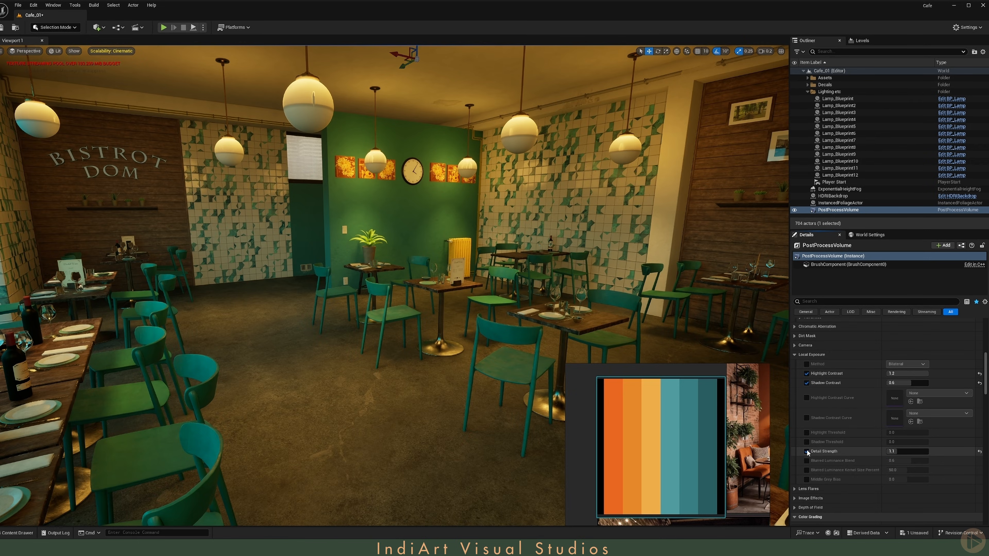
key(ctrl+s)
Step: Place a rect light against the wooden wall just beneath the plant shelf
scroll(512, 255, up, 3)
right_drag(512, 255, 448, 238)
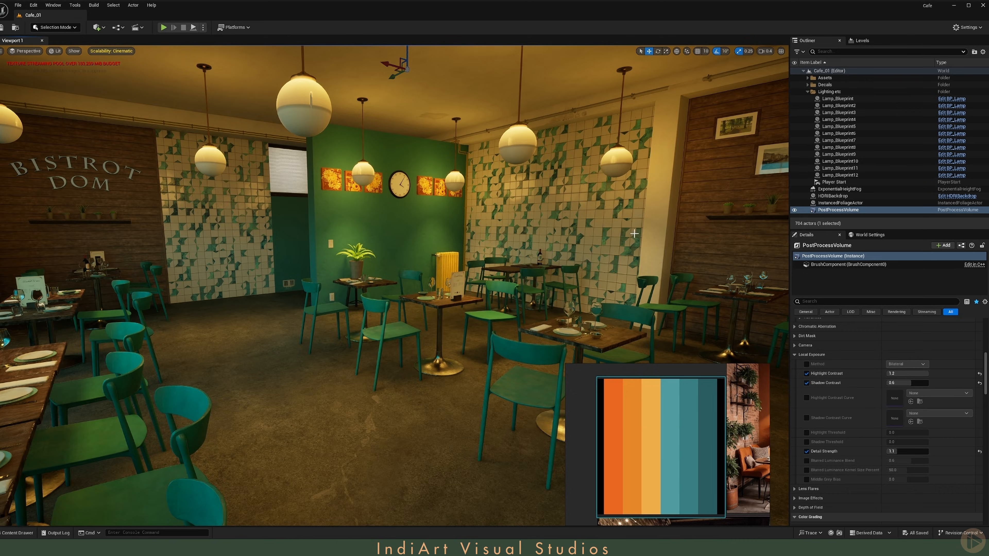
right_drag(634, 233, 670, 235)
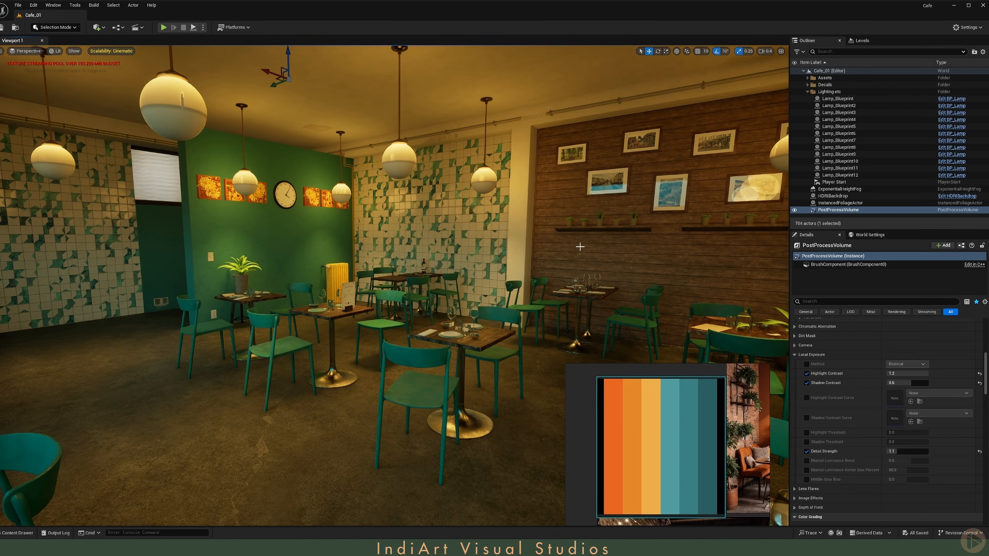
right_drag(580, 246, 448, 242)
key(w)
scroll(448, 246, up, 1)
key(w)
scroll(461, 240, down, 2)
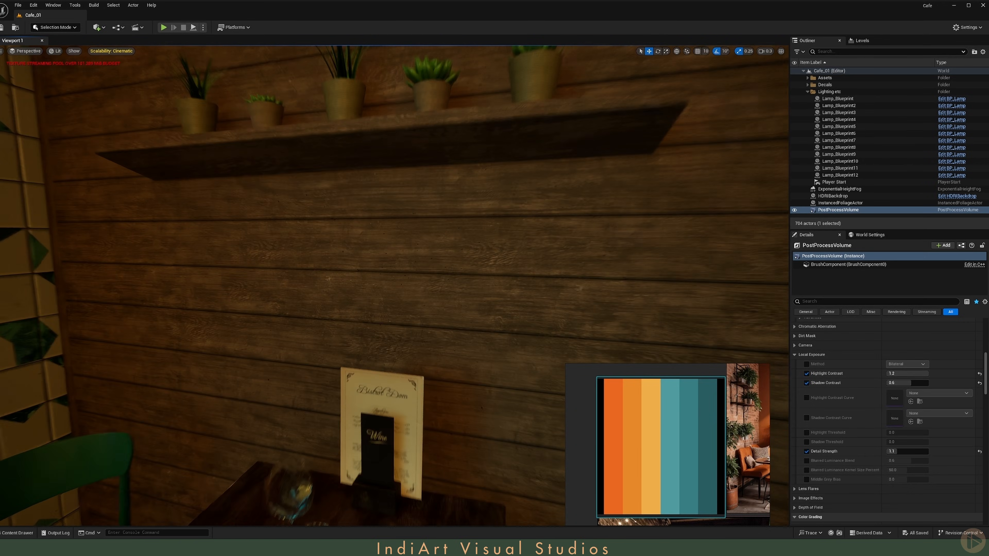
click(99, 27)
mouse_move(139, 102)
drag(182, 127, 227, 193)
key(e)
key(s)
right_drag(226, 193, 236, 203)
drag(275, 206, 359, 186)
key(w)
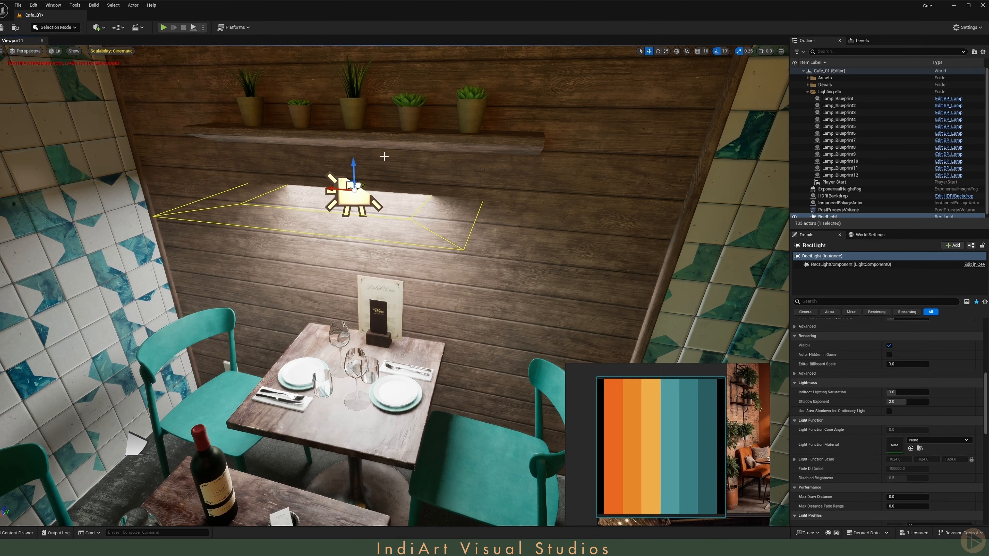
Step: Copy the shelf vase's location onto the rect light and lower it slightly under the shelf
click(353, 113)
right_click(847, 352)
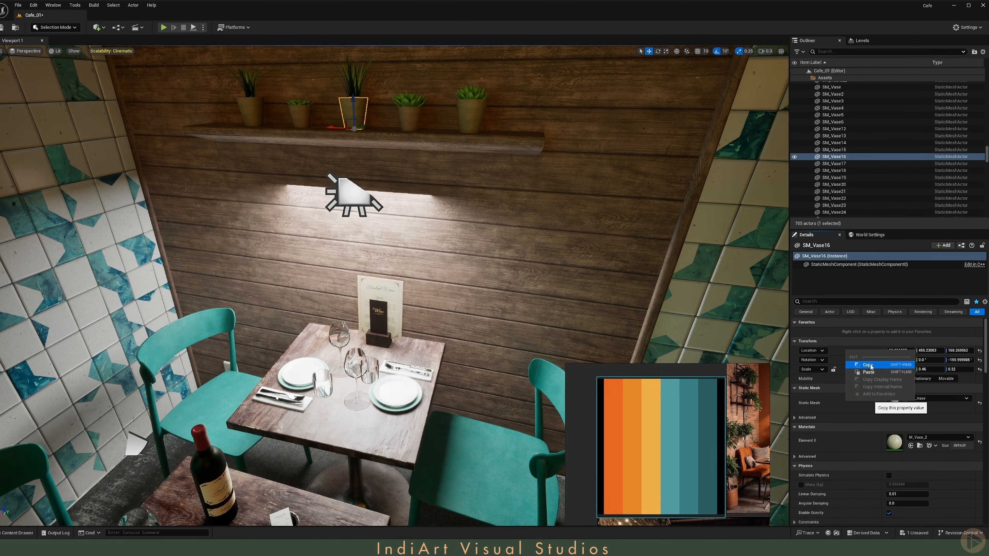
click(868, 365)
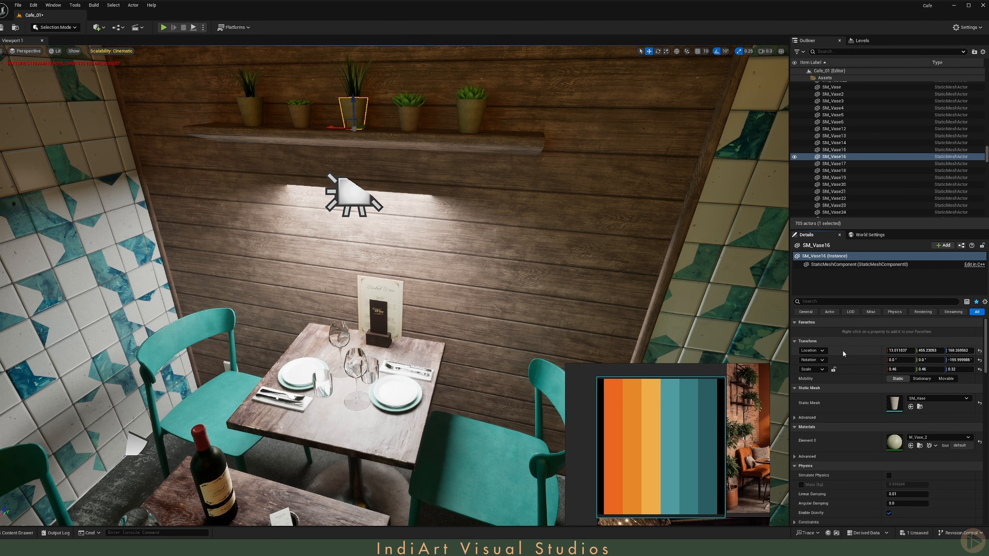
click(352, 186)
right_click(867, 352)
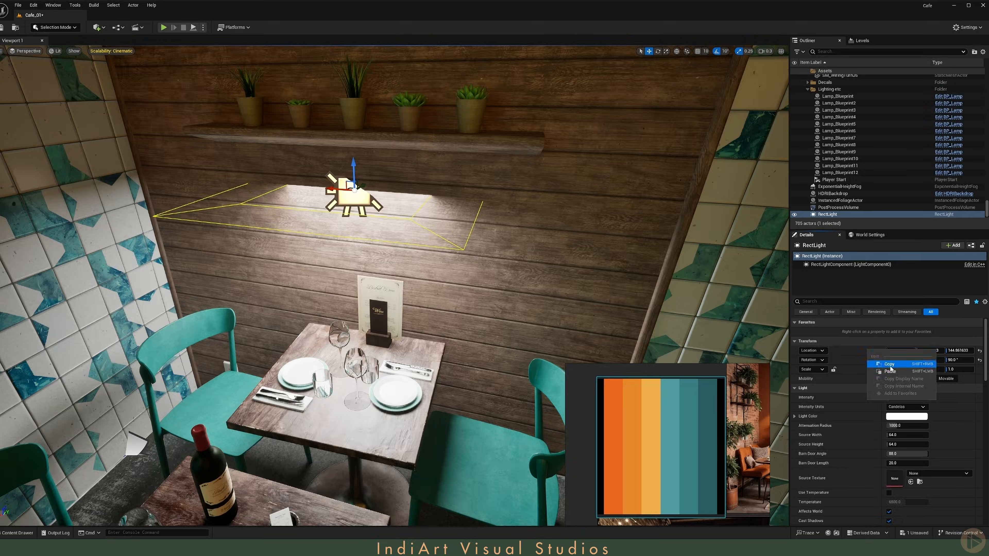
click(889, 372)
drag(353, 105, 354, 132)
right_drag(354, 131, 263, 89)
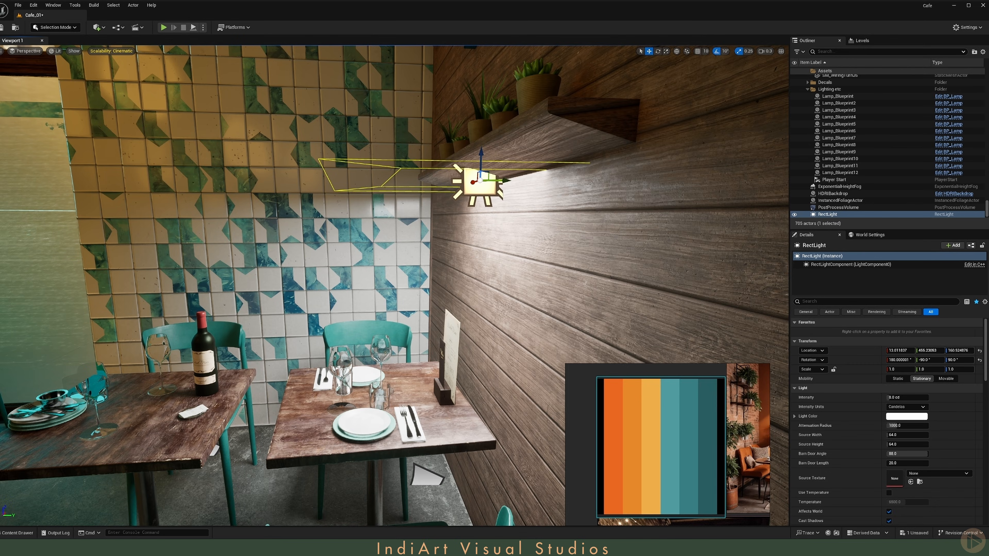
Step: Set the rect light's Source Width to 90 and Source Height to 10
click(910, 434)
text(90)
key(Tab)
text(10)
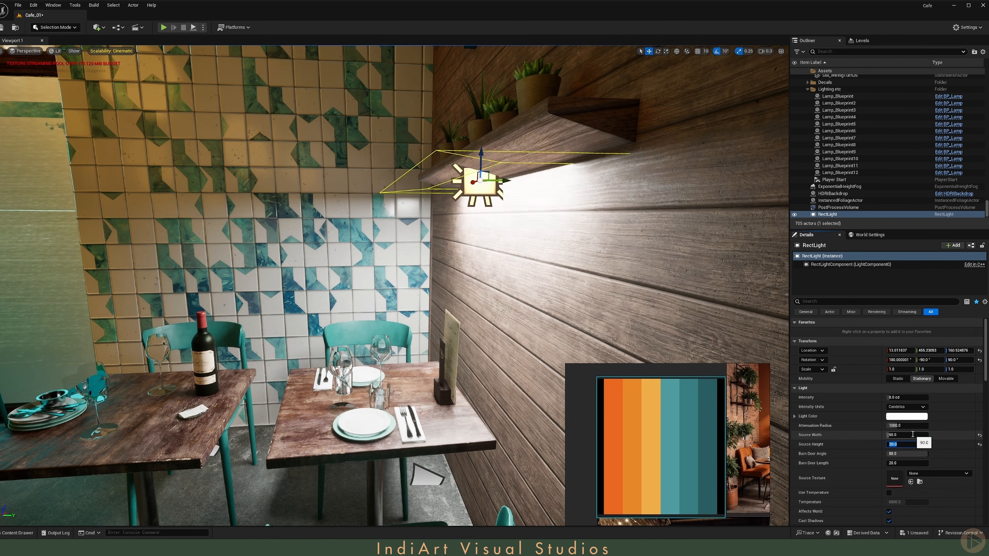
Step: Give the rect light a teal light color and set its intensity to 1 cd
right_drag(631, 296, 689, 300)
key(s)
scroll(638, 300, up, 3)
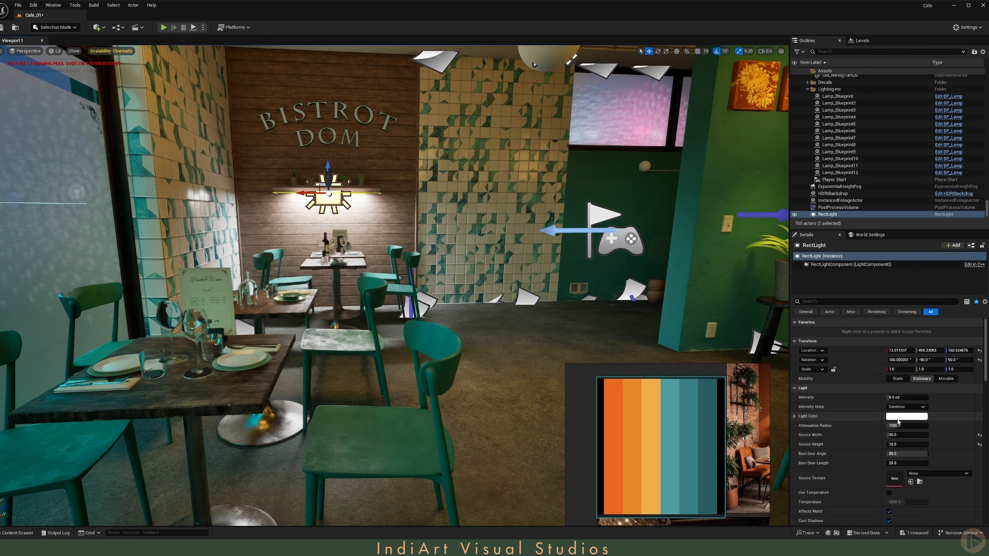
click(915, 419)
click(986, 442)
click(673, 437)
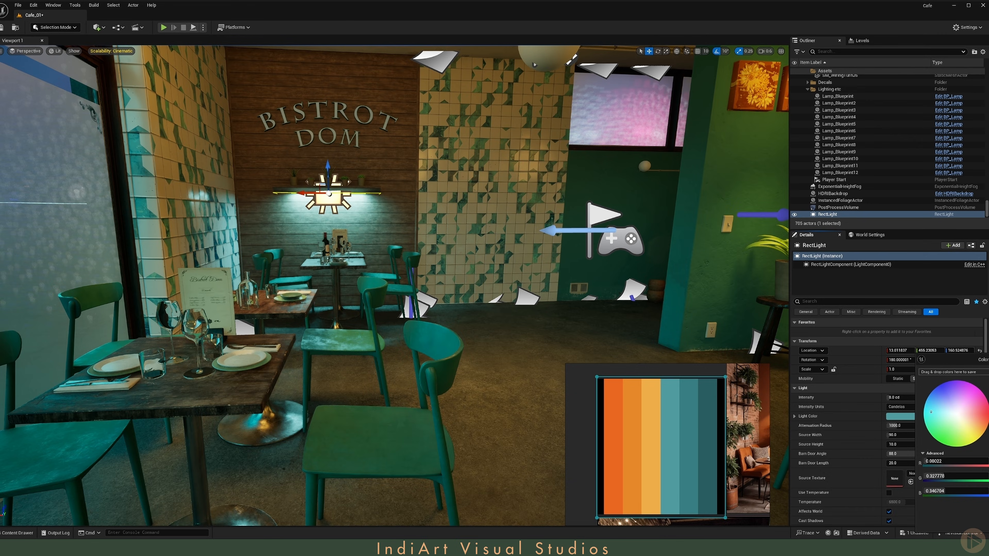
click(986, 520)
text(1)
key(Return)
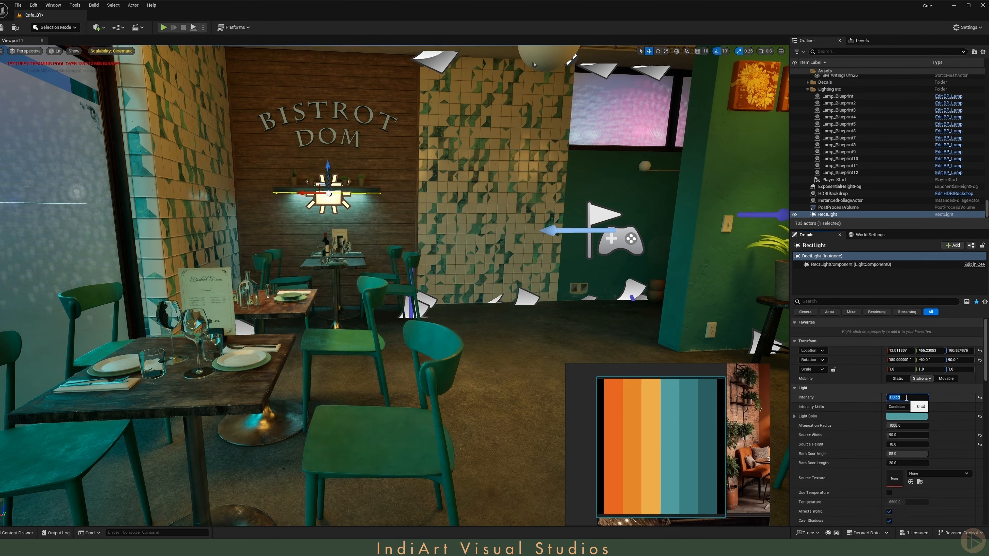
Step: Examine the teal shelf lighting across the café from several viewpoints
key(g)
right_drag(545, 272, 638, 233)
key(s)
scroll(584, 269, up, 2)
key(s)
right_drag(584, 269, 691, 265)
scroll(584, 269, down, 2)
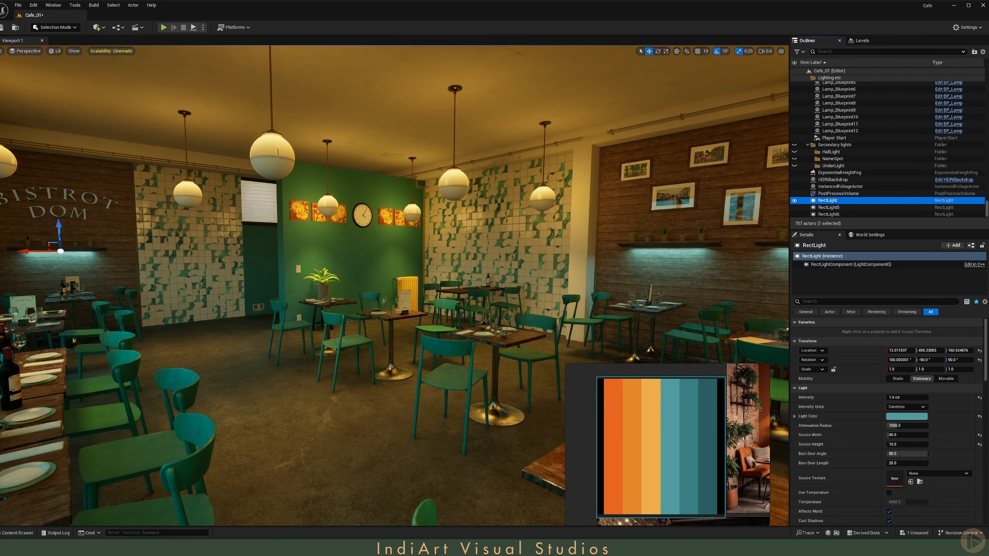
mouse_move(390, 273)
right_down()
mouse_move(425, 273)
mouse_move(342, 273)
mouse_move(405, 269)
right_up()
key(g)
key(w)
key(w)
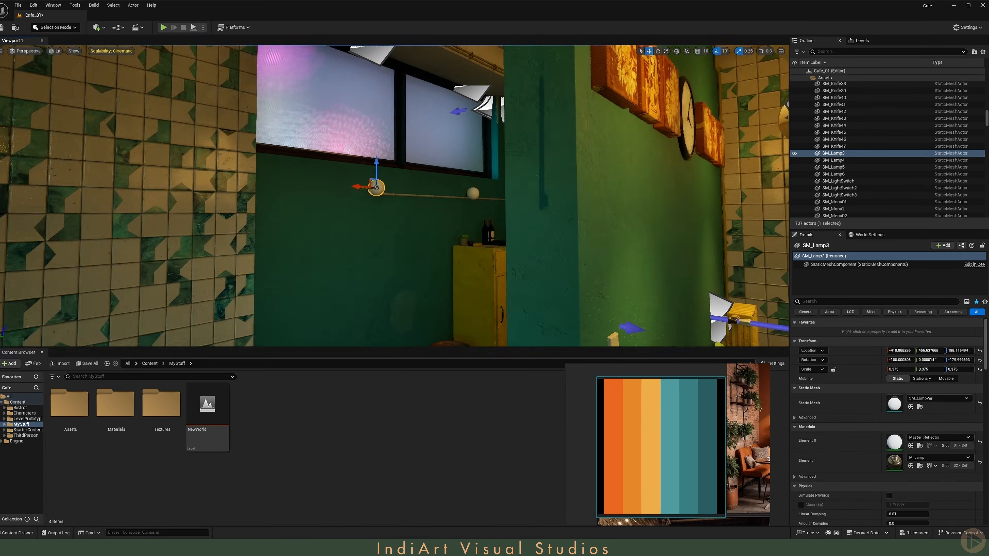
key(s)
right_drag(393, 194, 364, 189)
scroll(374, 194, up, 2)
key(a)
scroll(364, 187, down, 2)
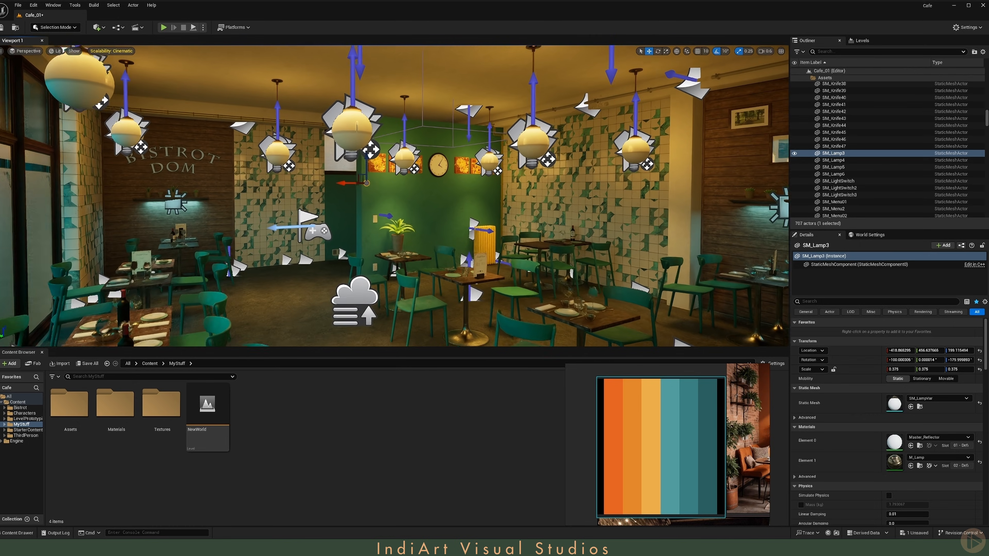
key(w)
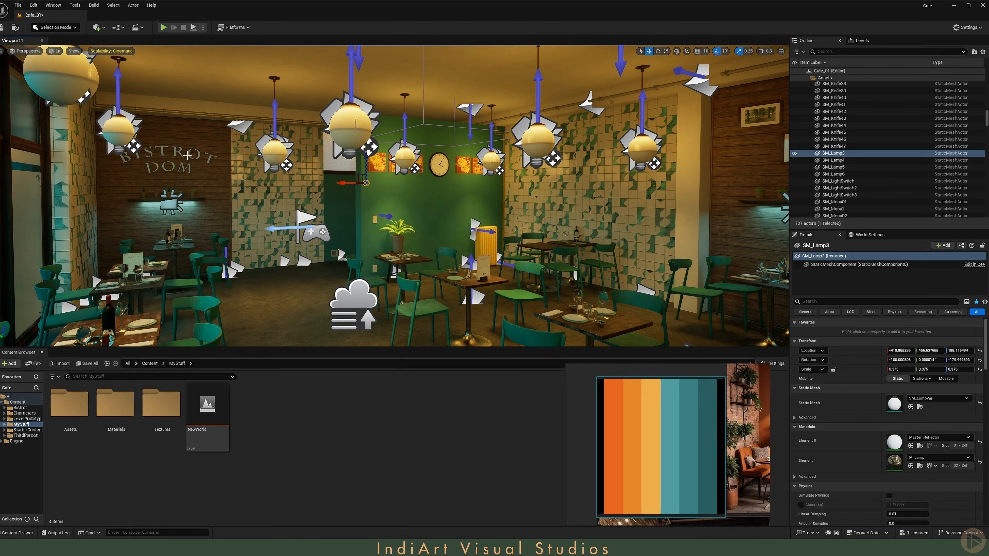
Step: Create a new material named M_Emissive in the MyStuff Materials folder
double_click(122, 430)
right_click(123, 433)
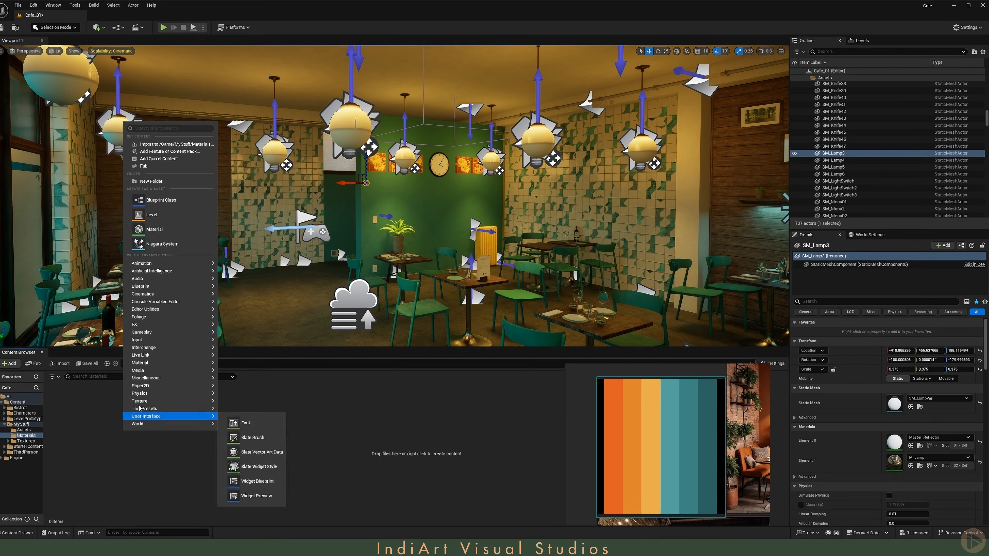
click(157, 228)
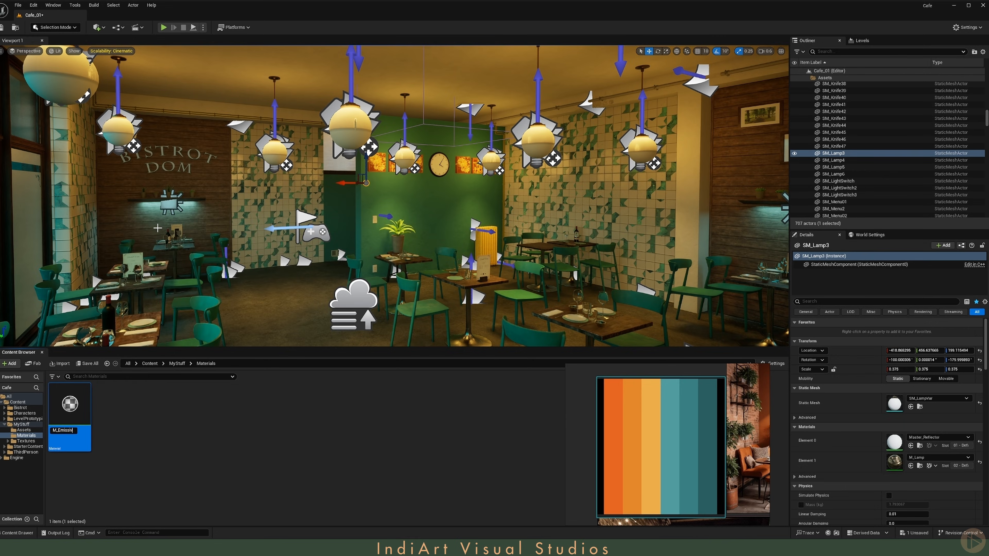
text(M_Emissiv)
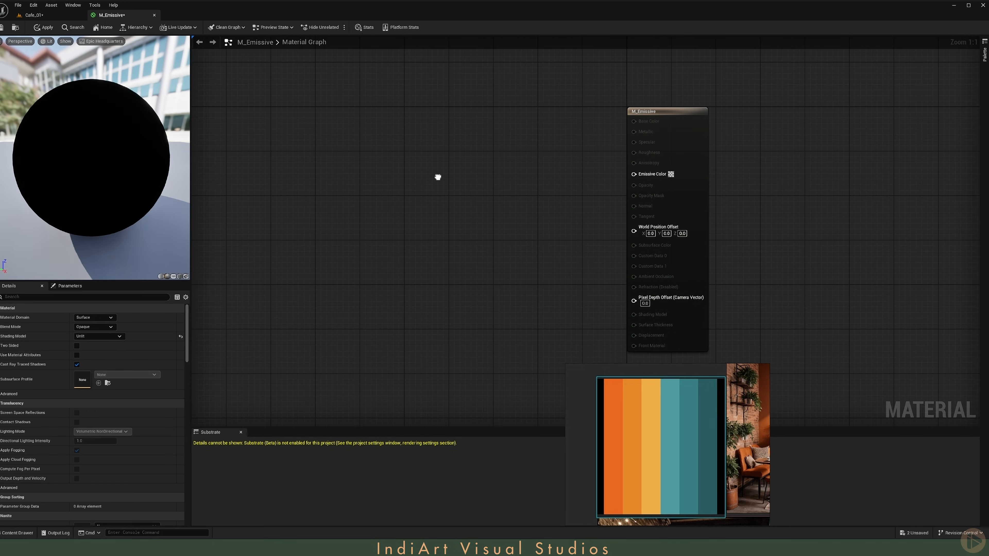
text(3)
Step: Add a vector parameter named Color and connect it into a Multiply node
click(298, 111)
right_click(325, 160)
click(374, 188)
text(Color)
click(422, 174)
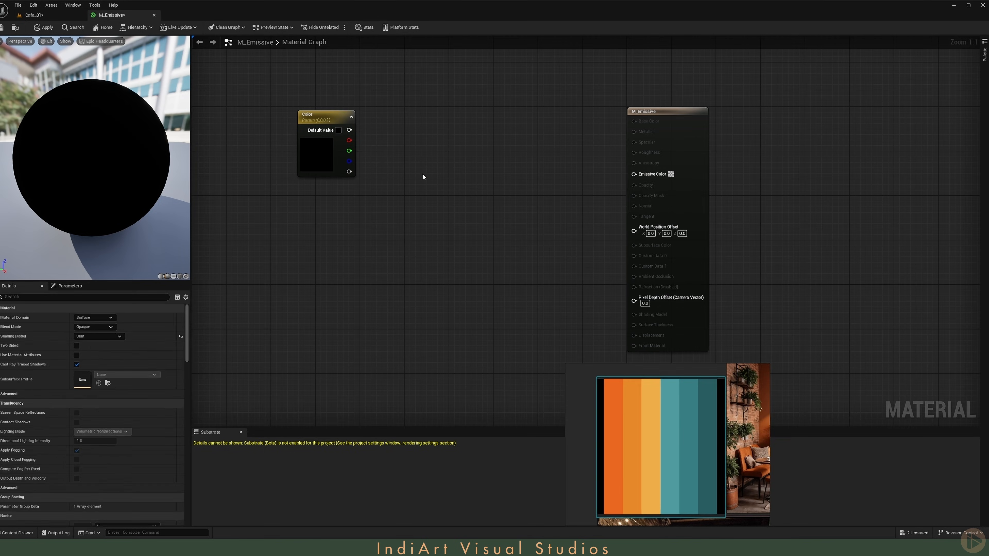
click(423, 175)
drag(349, 130, 428, 188)
Step: Add an Intensity scalar parameter into the Multiply's second input and feed the product into a Power node
click(333, 234)
text(ssss)
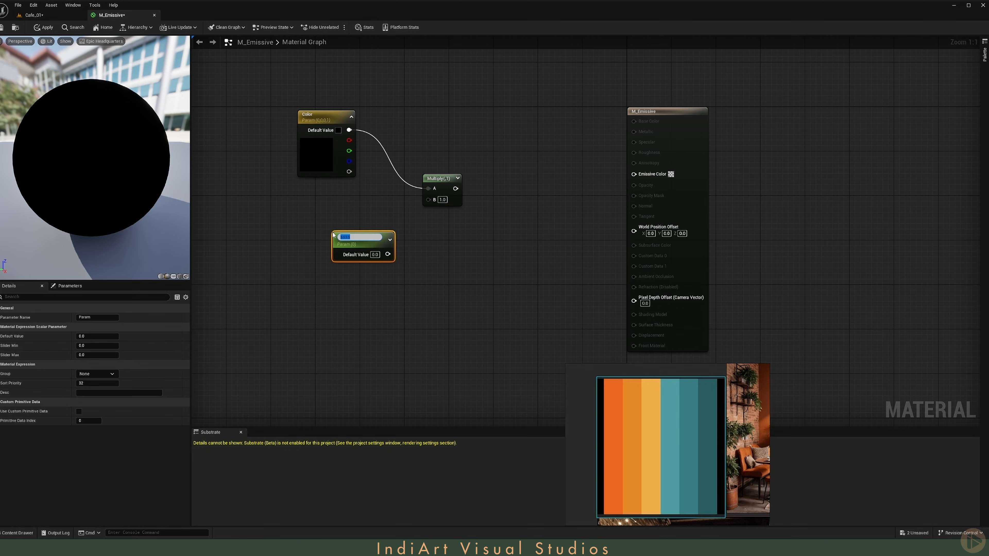
text(y)
key(Return)
drag(350, 244, 296, 237)
drag(331, 244, 486, 200)
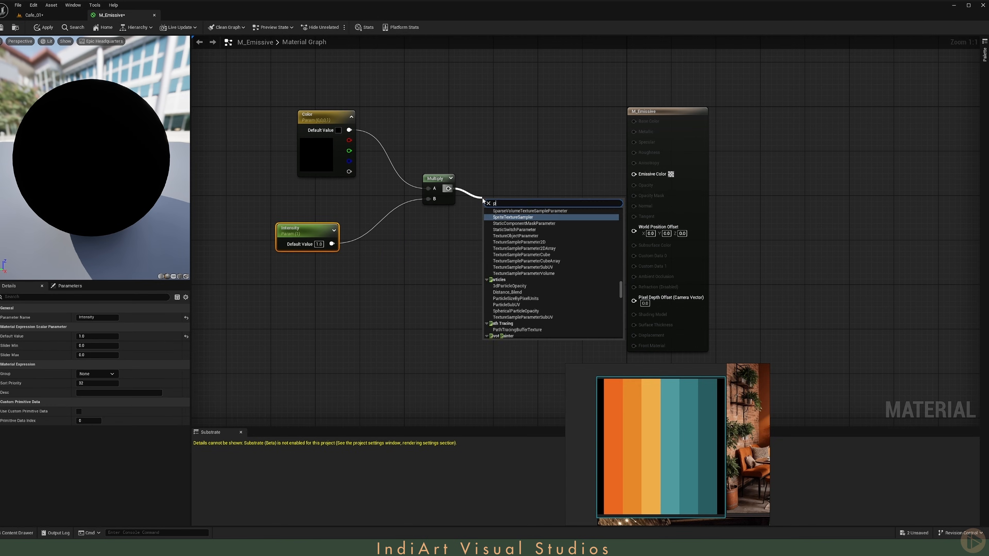
text(power)
key(Return)
Step: Add a Contrast scalar parameter as the Power exponent and connect Power to Emissive Color
click(413, 251)
text(Contrast)
key(Return)
drag(466, 269, 488, 223)
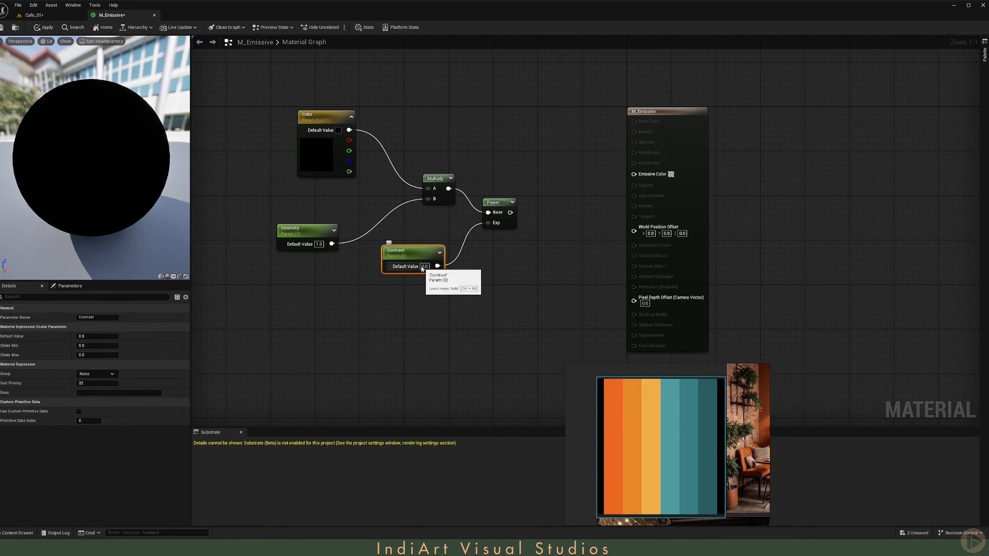
drag(428, 252, 400, 250)
drag(509, 213, 637, 180)
Step: Set the Color parameter's default to white and apply the M_Emissive material
double_click(311, 156)
click(399, 325)
right_drag(439, 323, 466, 322)
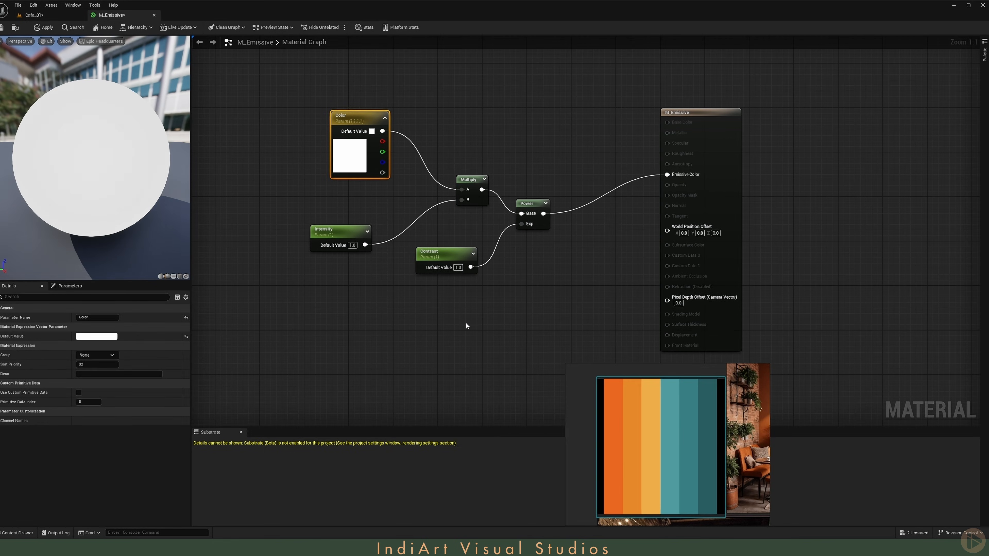
key(Home)
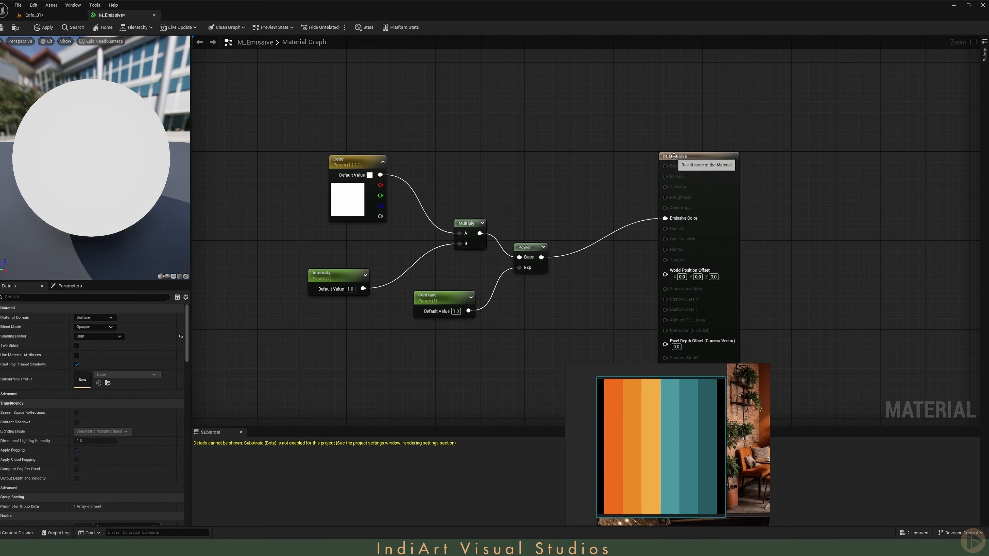
click(674, 156)
right_drag(564, 186, 557, 137)
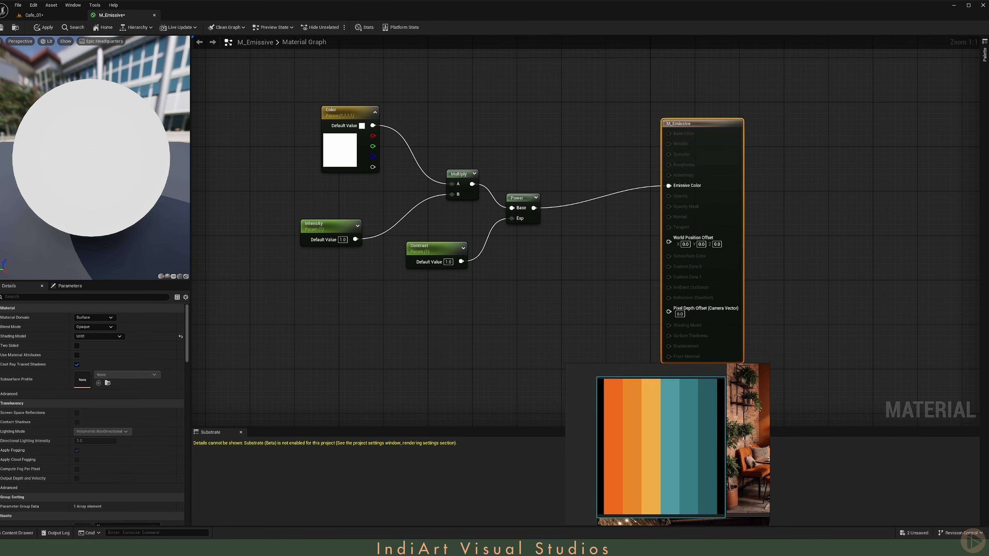
click(45, 28)
click(35, 17)
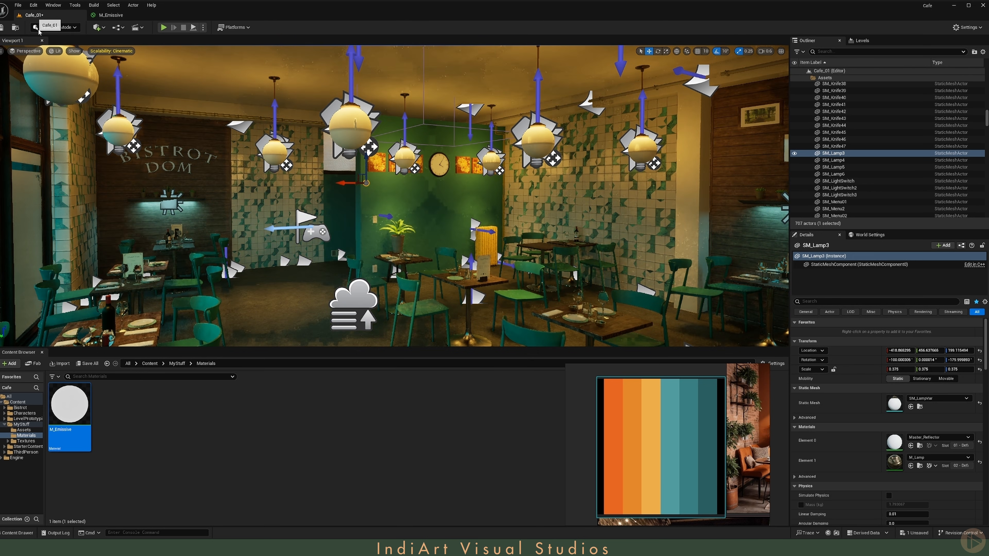
Step: Create a material instance of M_Emissive named M_Emissive_Inst
right_click(64, 405)
click(94, 219)
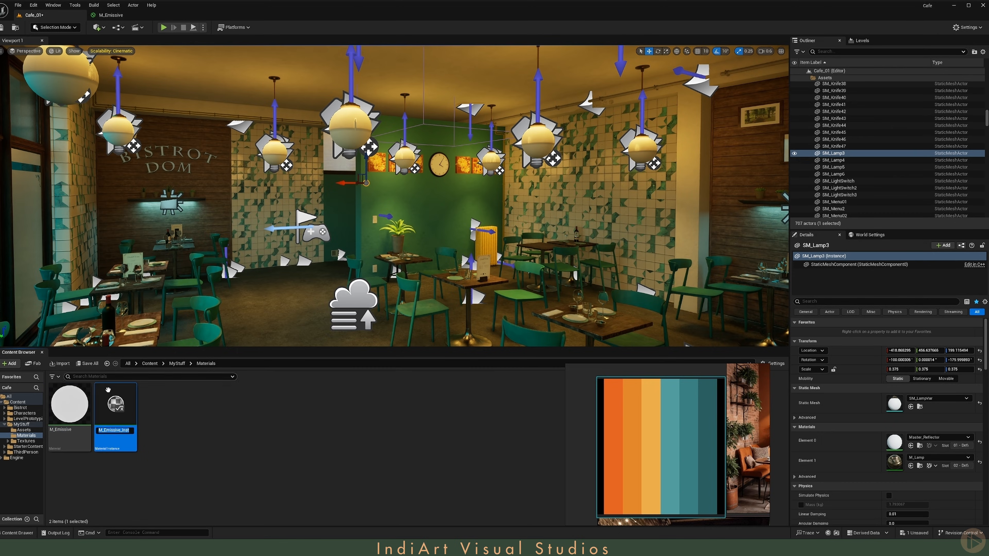
click(340, 128)
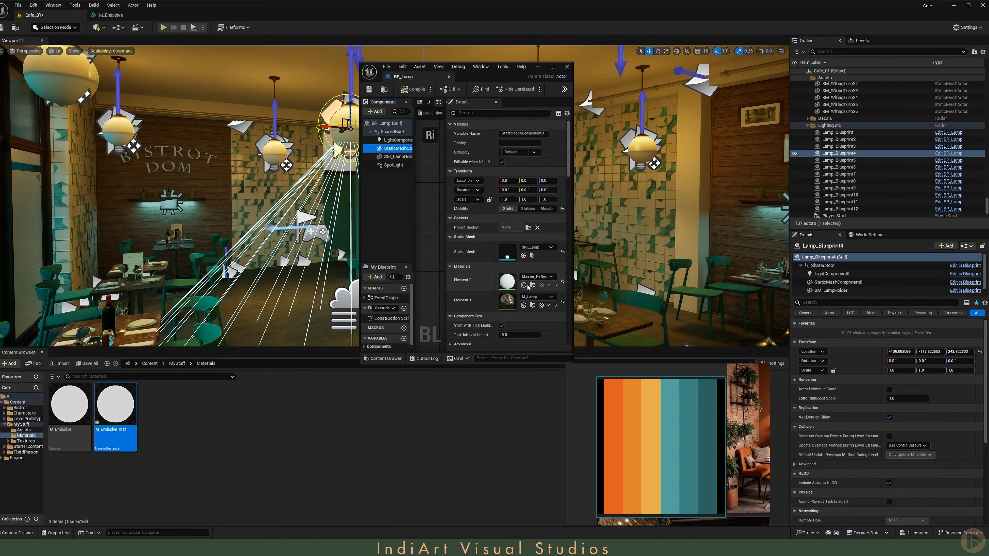
Step: Apply M_Emissive_Inst to the lamp globes and enable the instance's Intensity and Color overrides
drag(495, 80, 753, 86)
click(638, 159)
click(638, 177)
click(726, 177)
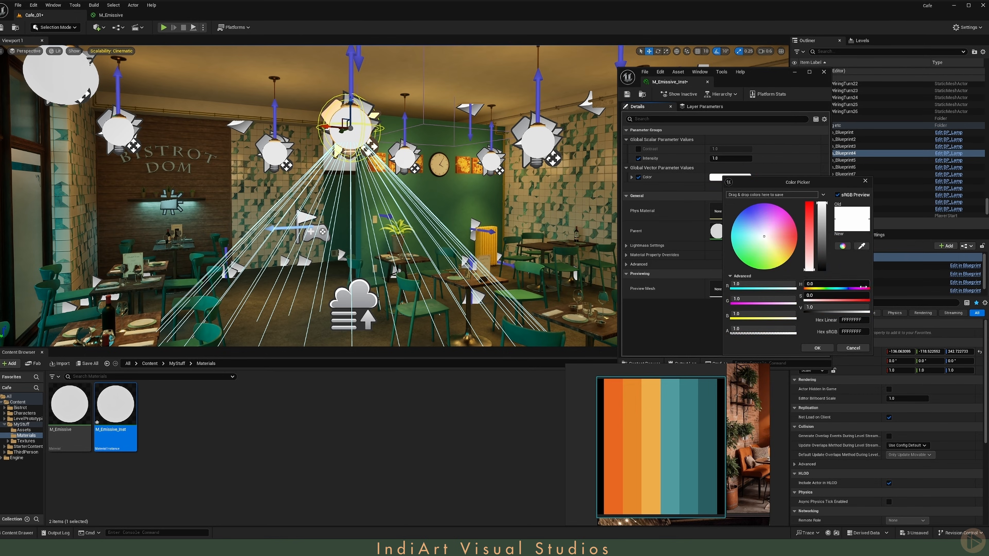
Step: Sample orange from the reference palette for the instance Color and set its Intensity to 4
click(861, 246)
click(651, 416)
click(816, 347)
click(731, 159)
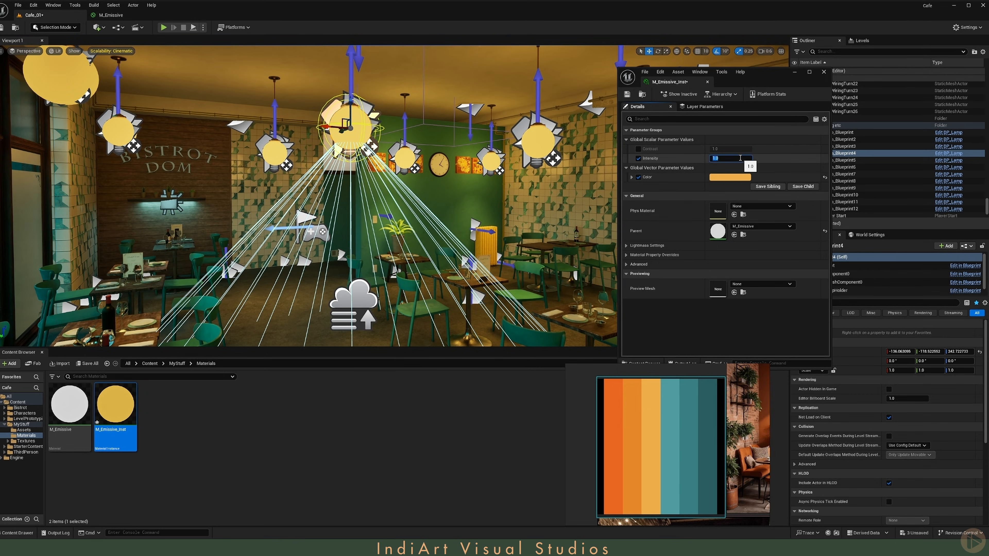
text(4)
key(Return)
key(g)
click(42, 352)
right_drag(342, 242, 275, 256)
drag(787, 86, 733, 178)
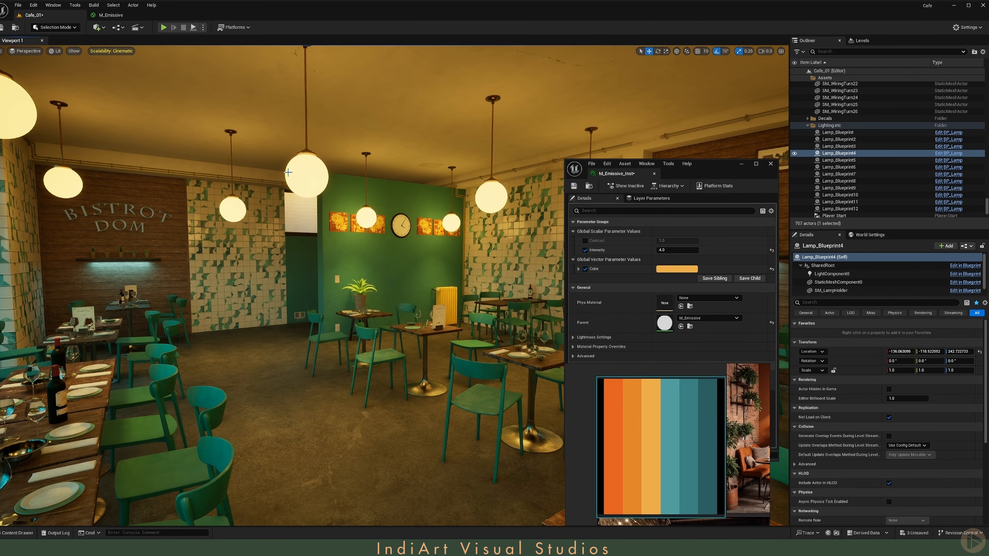
Step: Select the post process volume and try exposure compensation values of 0.5 and 0.2
scroll(829, 137, down, 5)
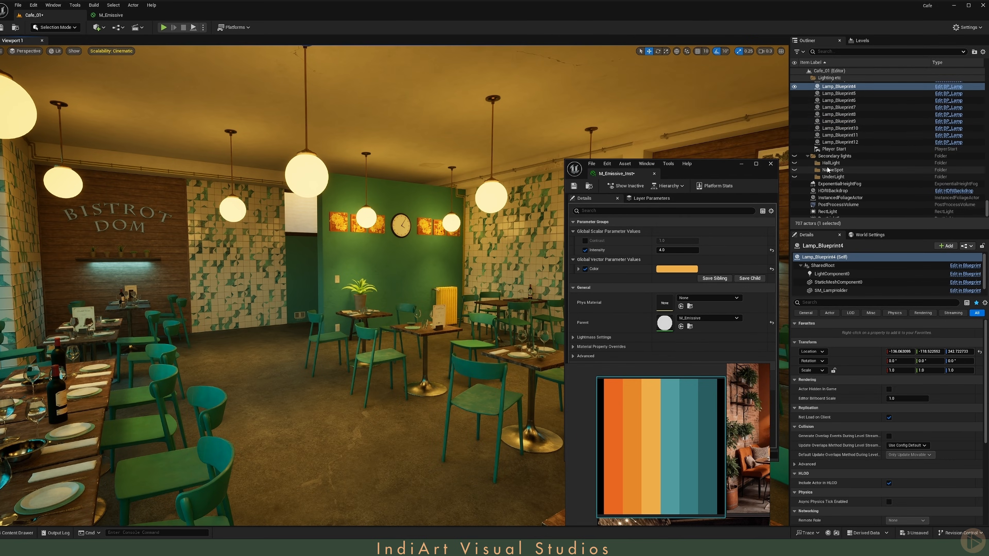
click(846, 194)
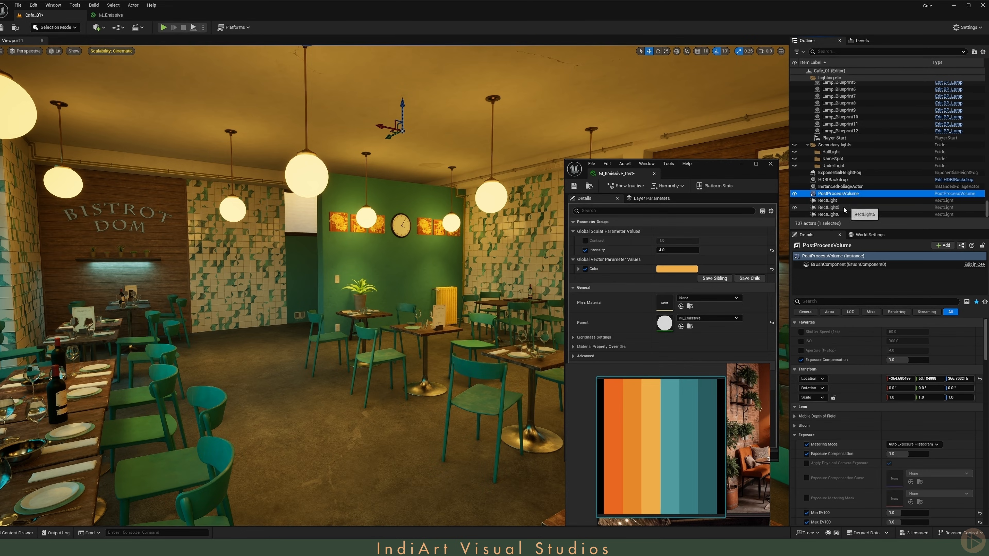
click(913, 454)
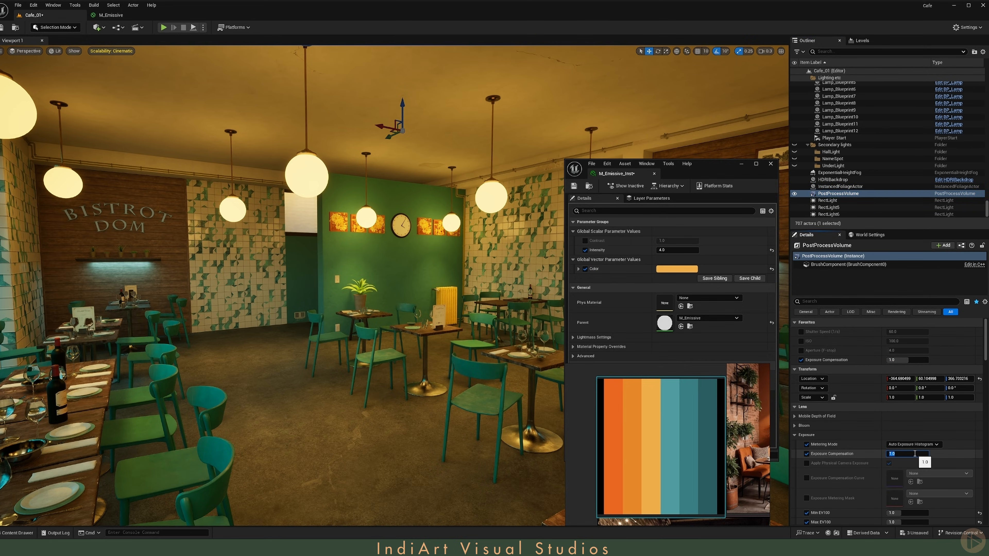
text(0.5)
key(Return)
text(0.2)
key(Return)
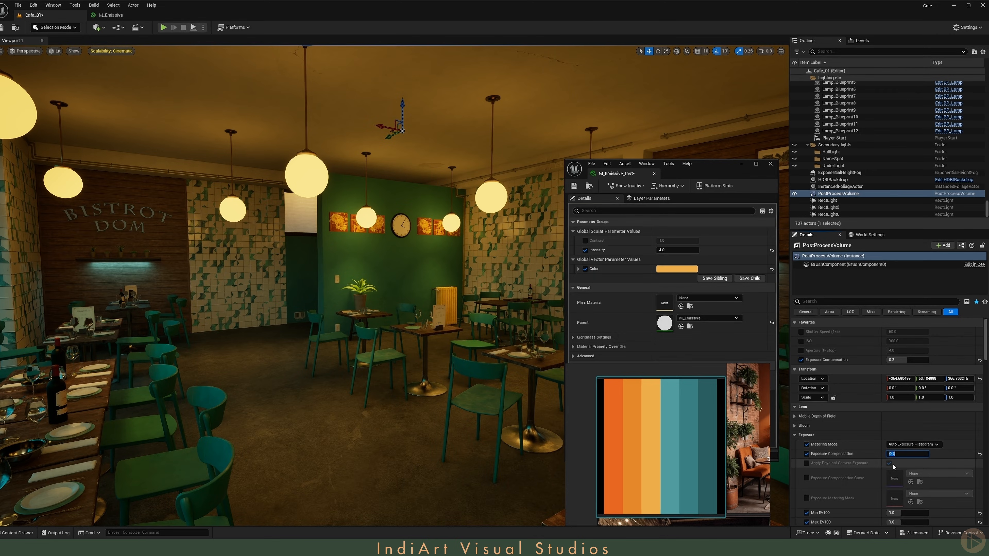
key(Return)
click(871, 457)
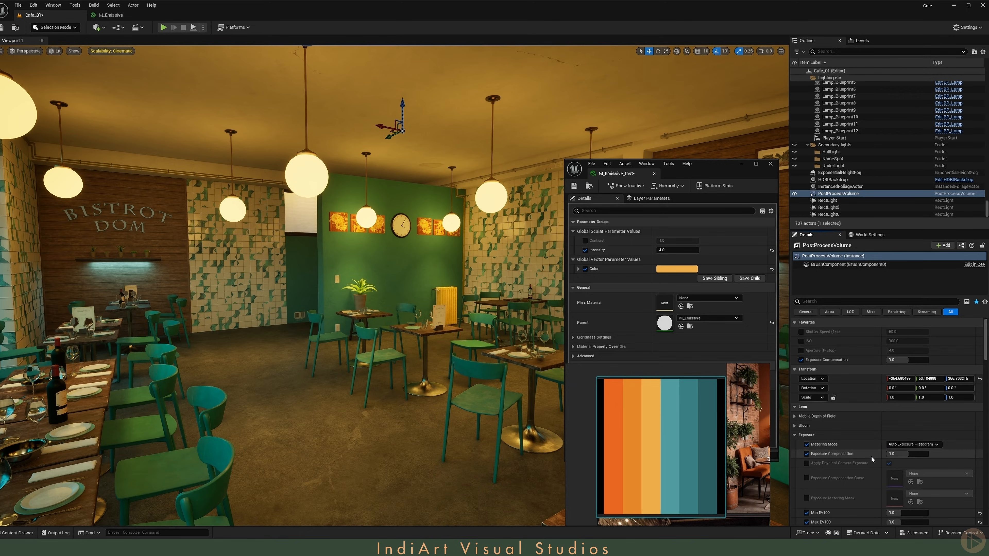
Step: In M_Emissive, add a Divide node after the Power node feeding Emissive Color
click(98, 14)
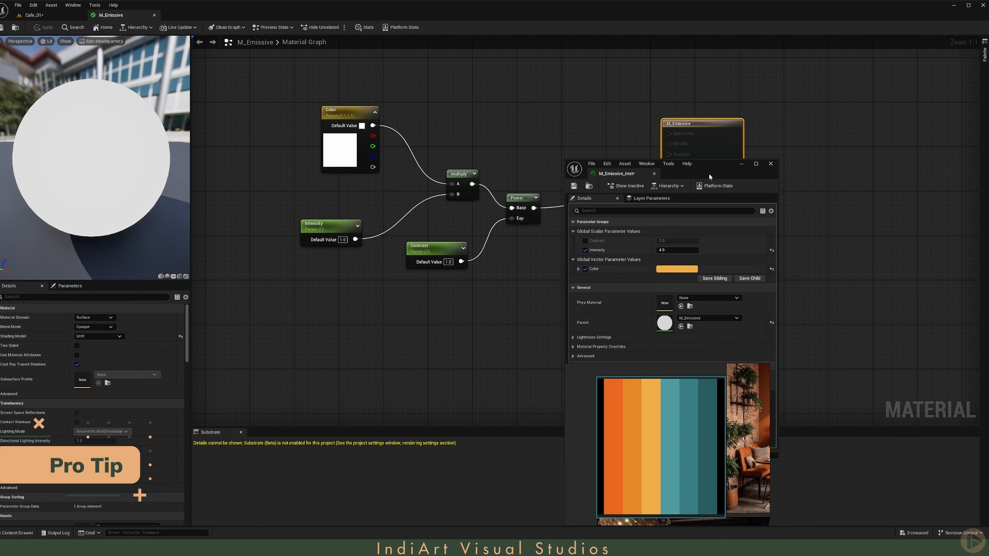
drag(709, 174, 312, 146)
drag(685, 123, 796, 123)
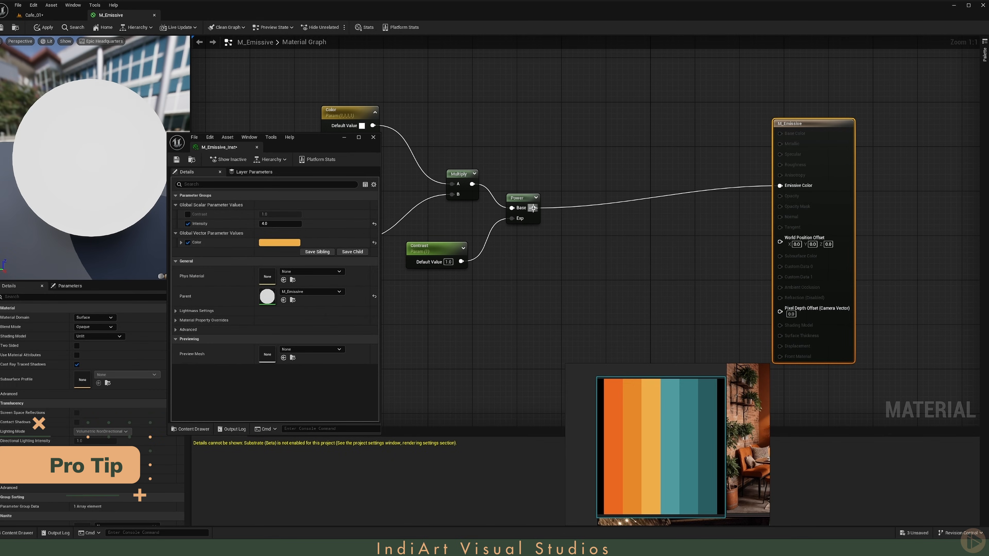
drag(533, 208, 601, 217)
text(divide)
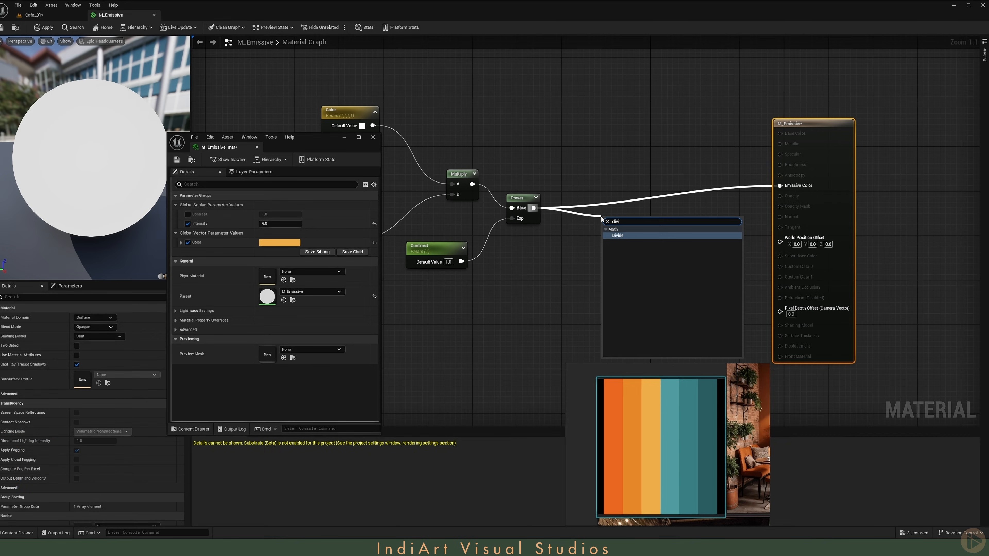
key(Return)
right_drag(511, 164, 590, 155)
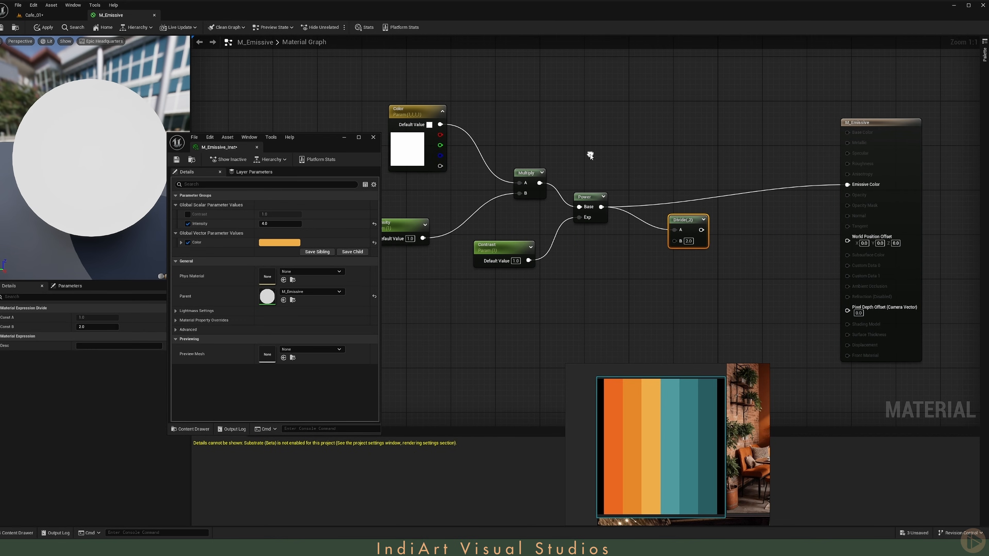
drag(681, 225, 692, 223)
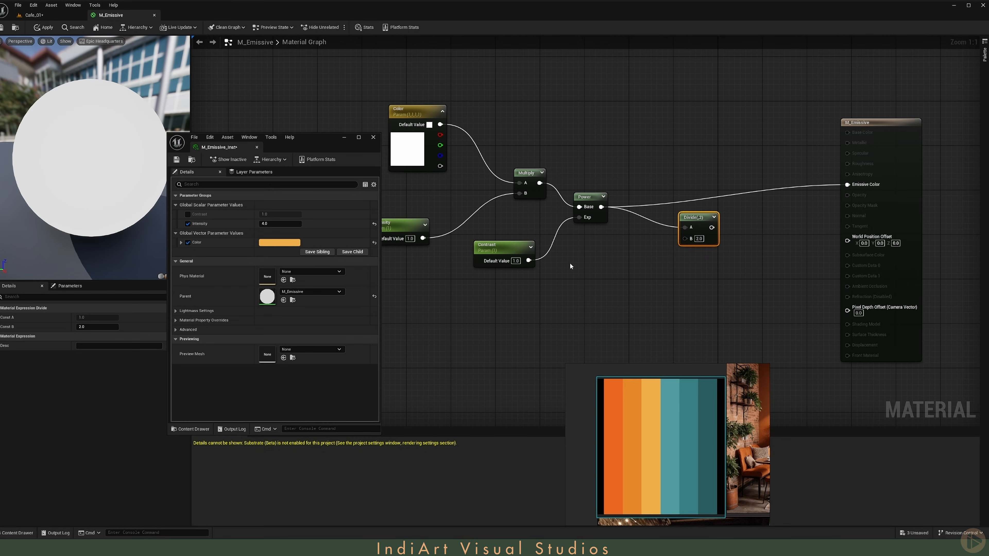
Step: Add an EyeAdaptation node, connect it into the Divide node, and save M_Emissive
right_drag(570, 266, 577, 272)
click(603, 270)
right_click(603, 270)
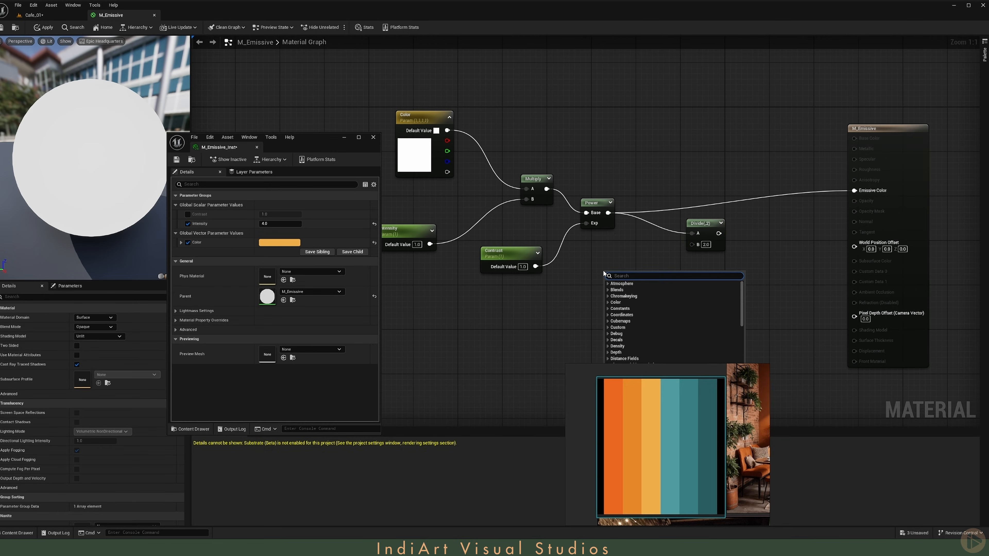
text(eye)
key(Return)
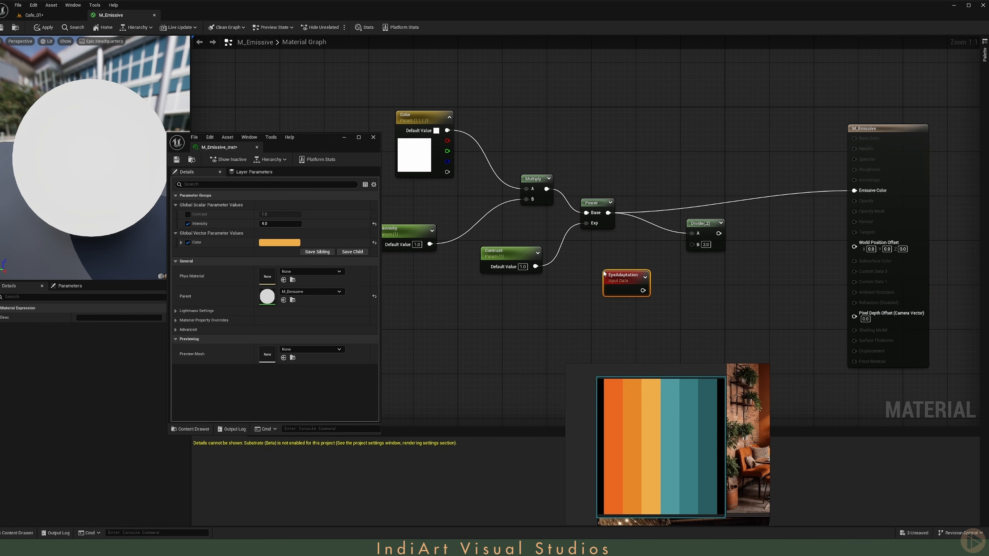
drag(643, 291, 854, 191)
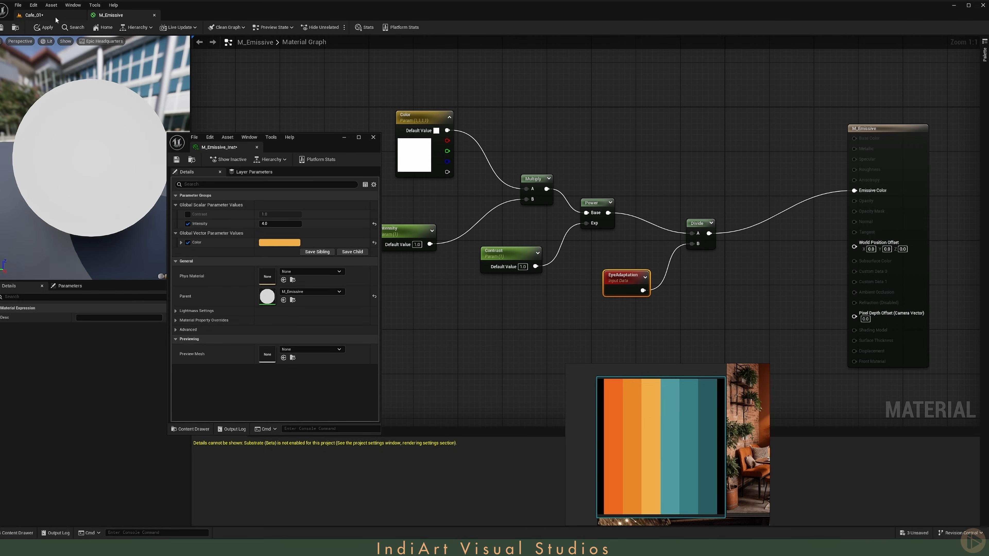
click(2, 28)
Step: Set the post process volume's exposure compensation to 0.5
click(32, 16)
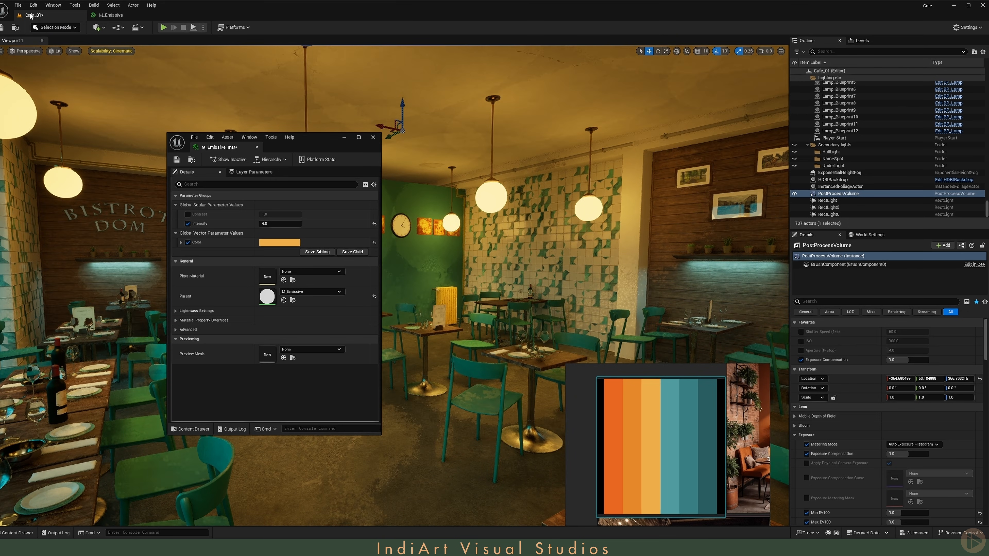
drag(295, 147, 276, 165)
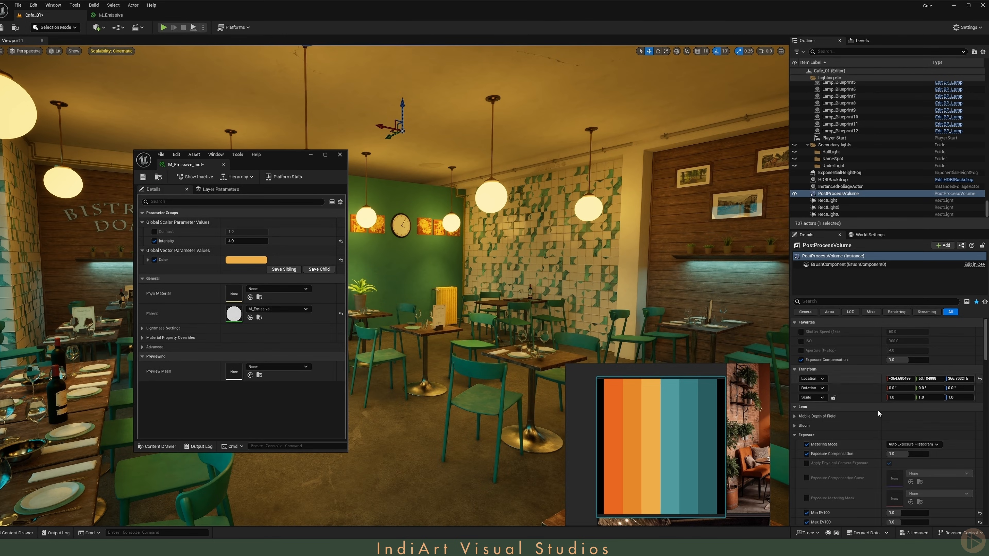
click(906, 454)
text(0.5)
key(Return)
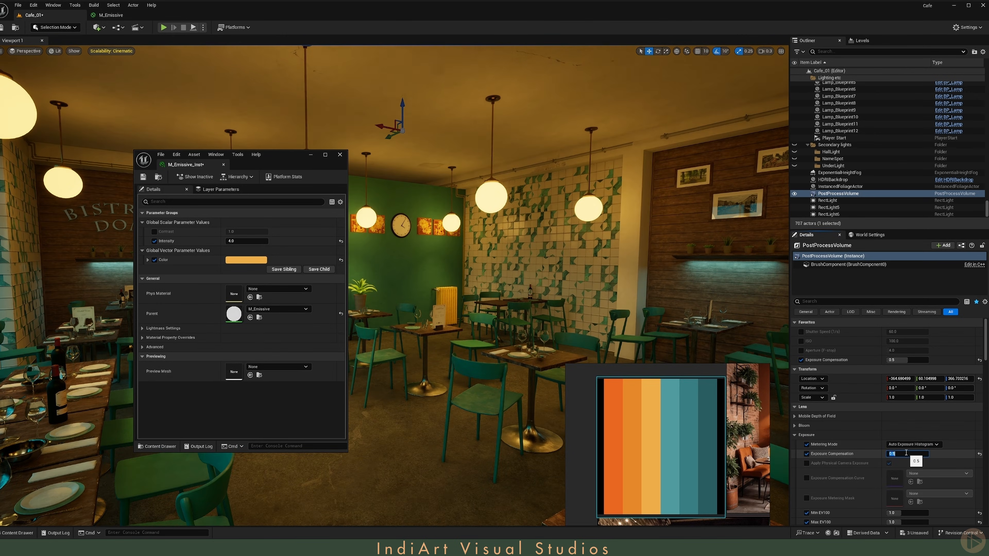
drag(299, 157, 187, 195)
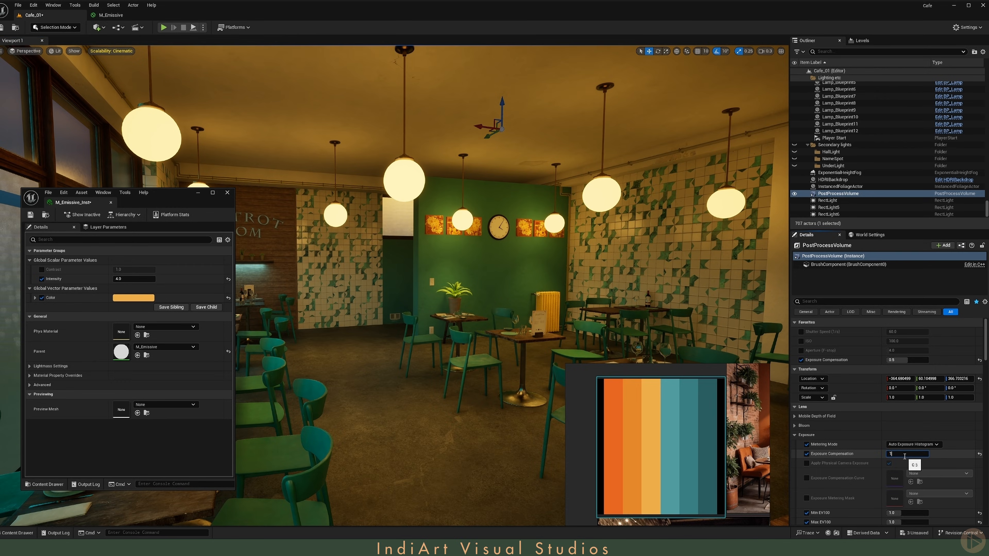
key(Return)
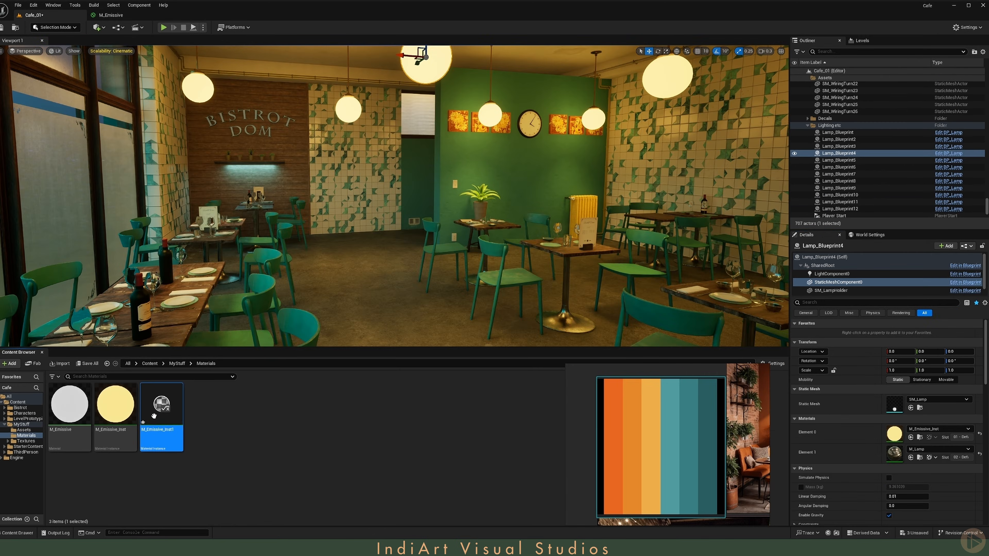
Step: Select the BISTROT DOM sign and apply M_Emissive_Inst1 to it
key(f)
right_drag(393, 194, 442, 238)
key(w)
scroll(436, 225, up, 3)
key(w)
click(364, 191)
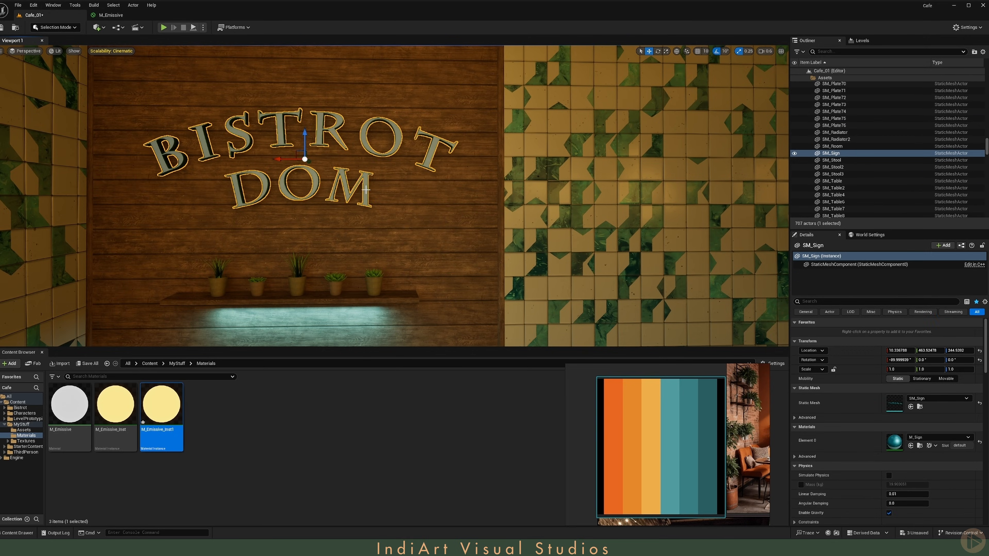
click(910, 445)
Step: Open M_Emissive_Inst1 and set its Color override to teal sampled from the reference palette
double_click(894, 442)
click(128, 298)
click(257, 371)
click(670, 426)
click(212, 474)
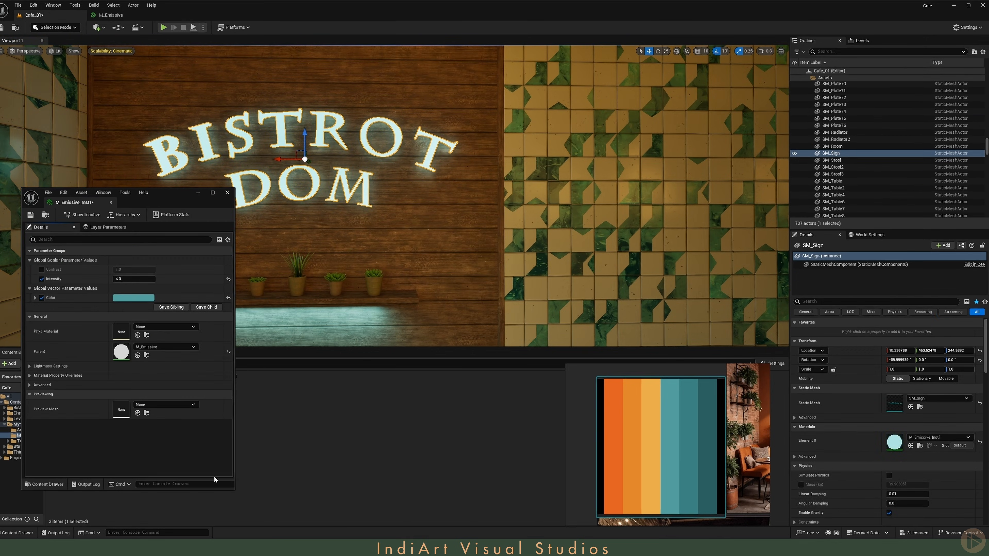
Step: Enable the sign instance's Contrast override and set Contrast to 2 with Intensity at 8
right_drag(450, 231, 428, 249)
key(s)
key(g)
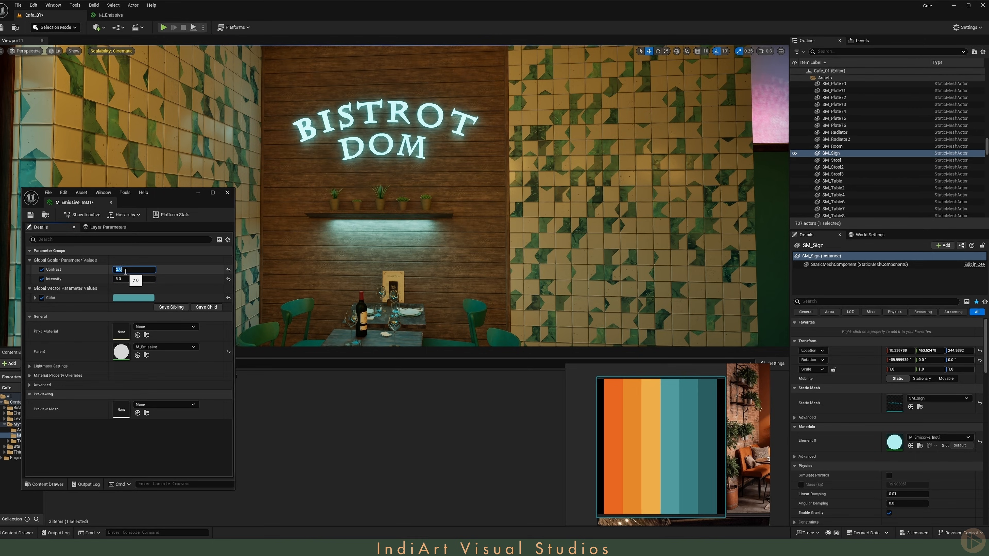
click(86, 272)
key(s)
right_drag(400, 171, 427, 157)
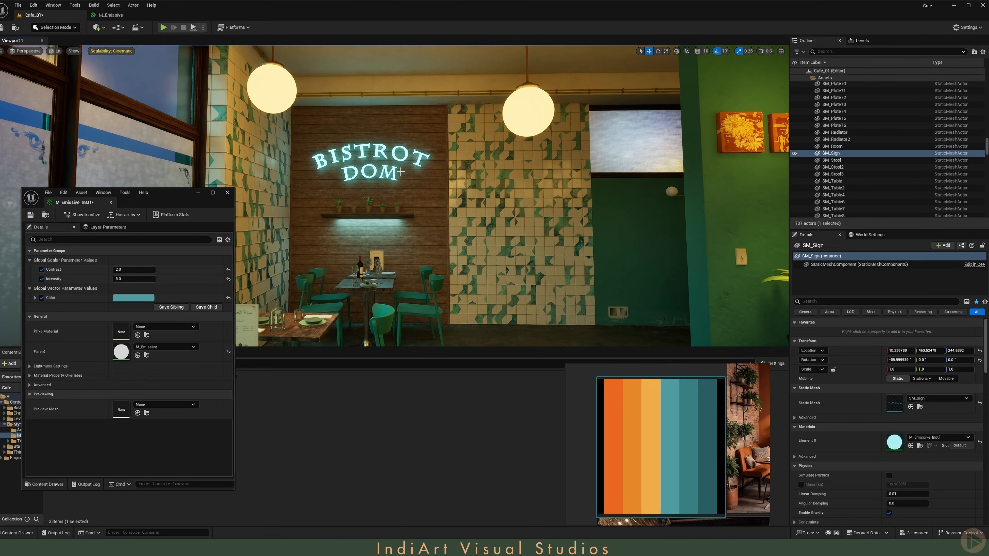
click(134, 271)
text(5)
key(Return)
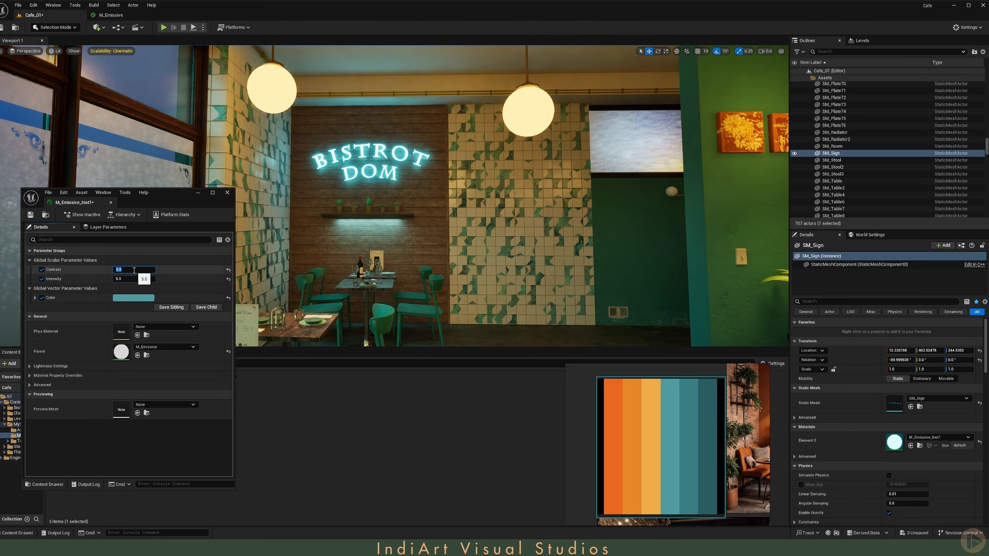
key(Return)
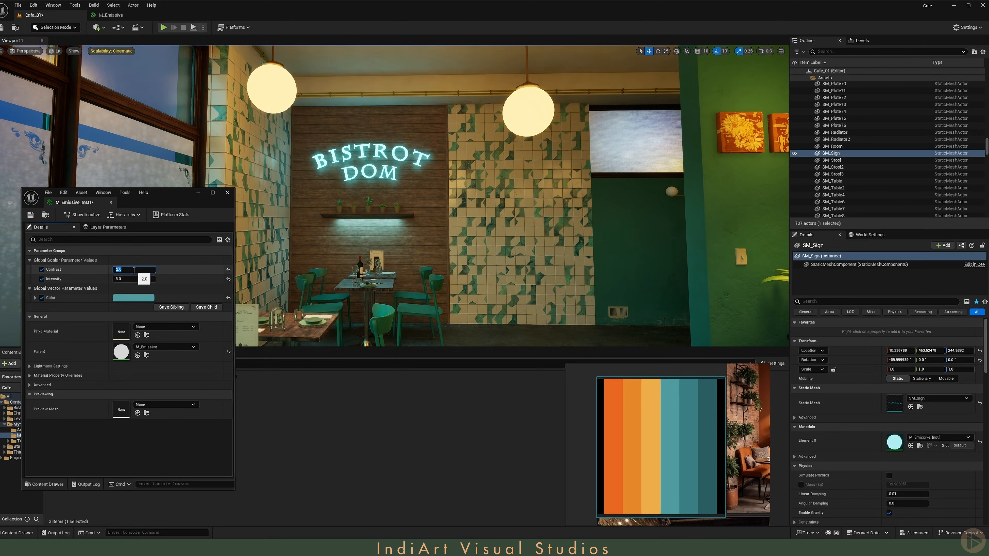
Step: Save and close the M_Emissive_Inst1 editor
right_drag(303, 195, 451, 195)
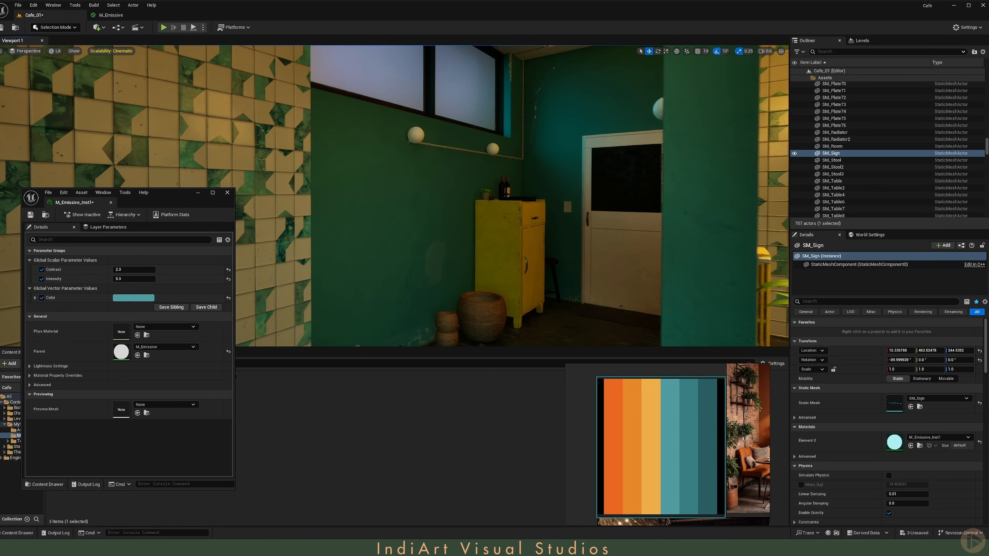
click(30, 214)
click(228, 192)
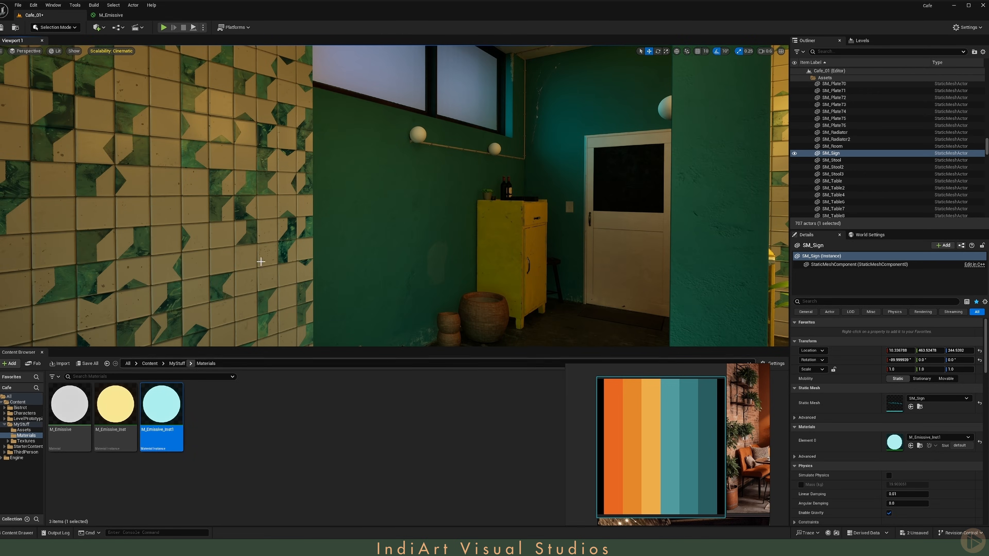
Step: Select the four wall lamp globes near the back door and apply M_Emissive_Inst1 to them
click(420, 134)
right_drag(420, 134, 496, 188)
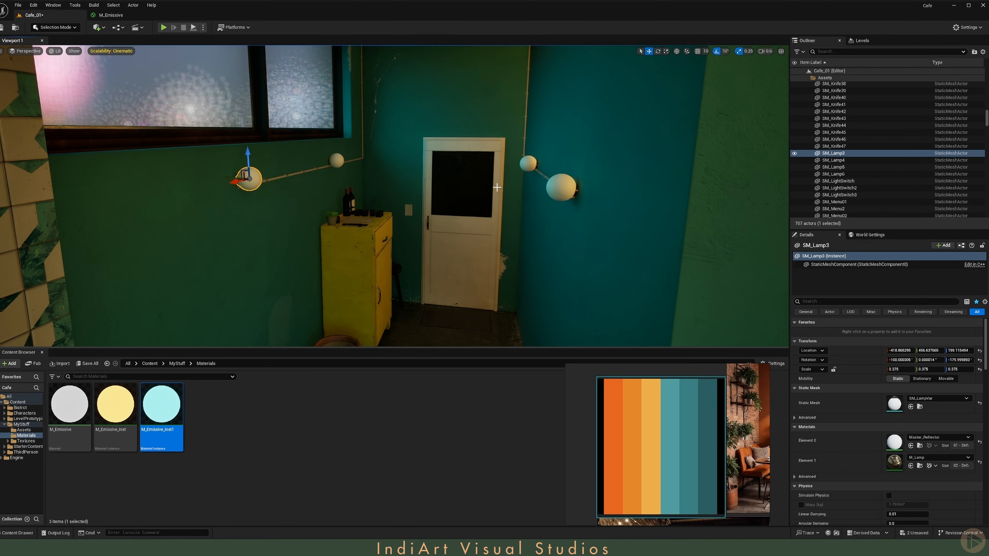
ctrl+click(561, 187)
ctrl+click(528, 164)
ctrl+click(336, 160)
click(911, 399)
key(g)
Step: Place a Point Light in the back corridor near the wall lamps
right_drag(576, 218, 502, 187)
click(100, 28)
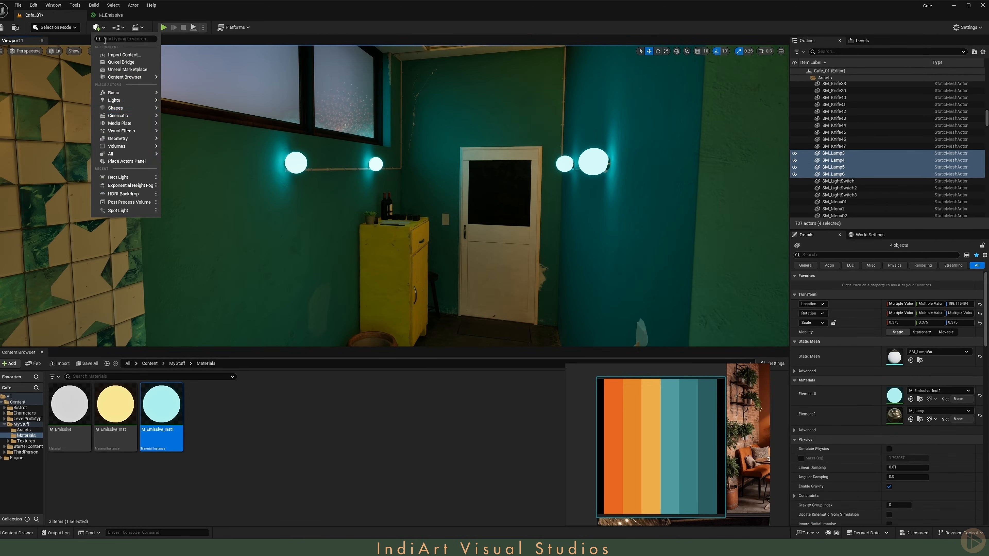
mouse_move(117, 101)
drag(189, 113, 293, 177)
right_drag(294, 177, 282, 226)
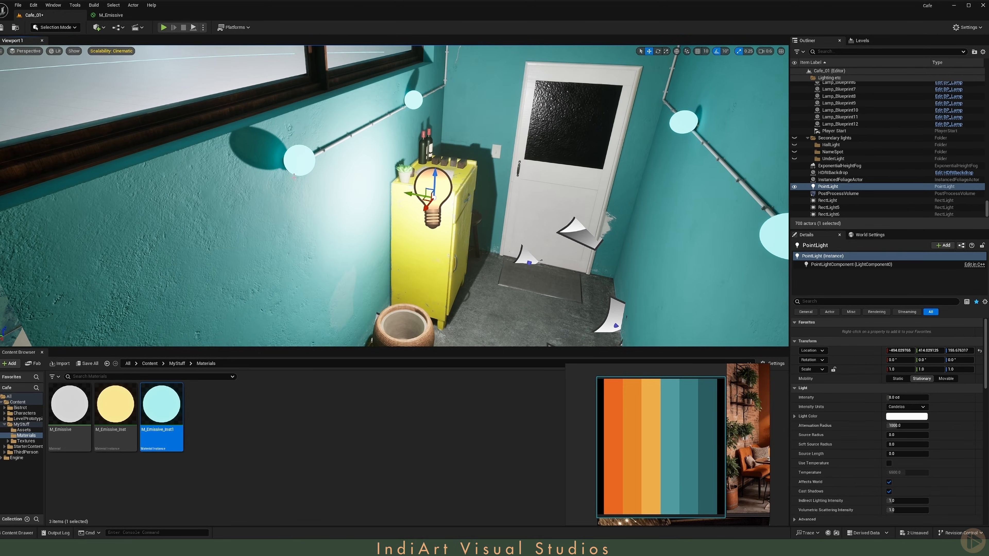
Step: Move the point light to the first wall lamp's location and nudge it beside the globe
click(309, 163)
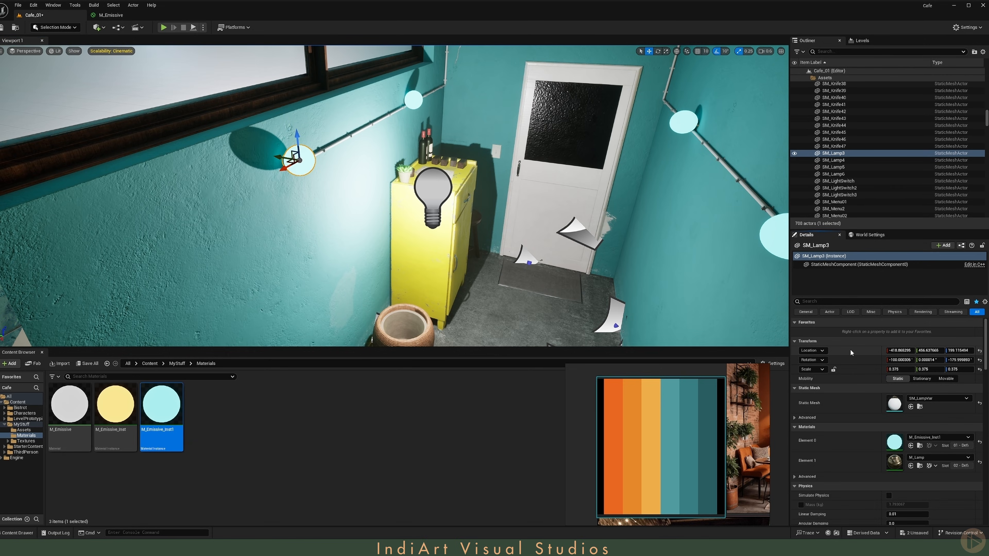
click(429, 187)
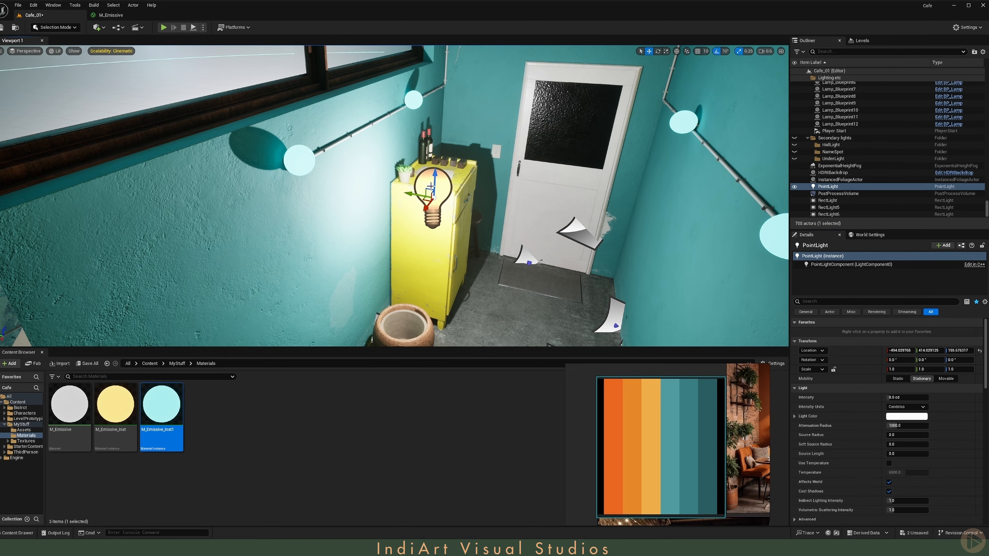
right_click(852, 353)
click(870, 368)
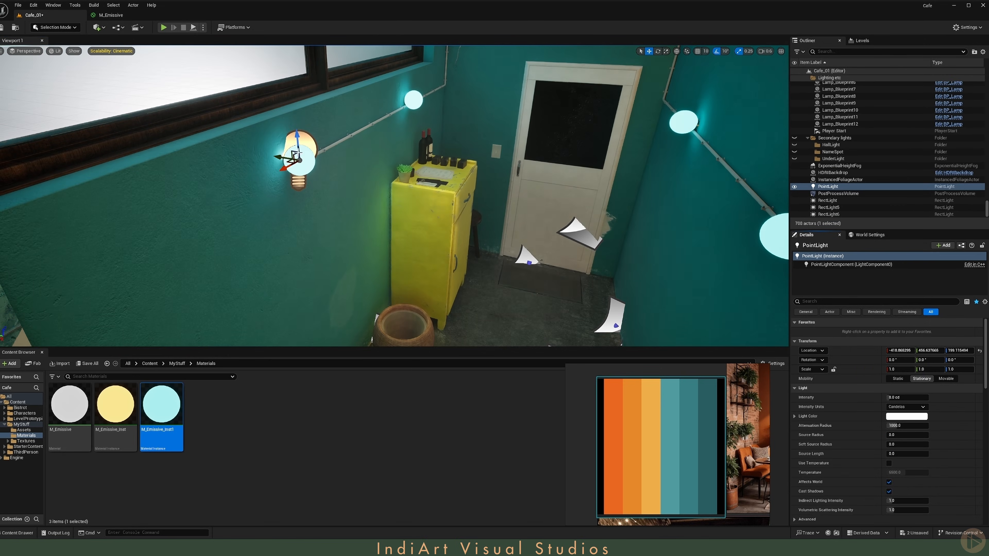
drag(277, 157, 304, 167)
right_drag(289, 219, 275, 193)
Step: Set the point light's source radius to 20
click(901, 435)
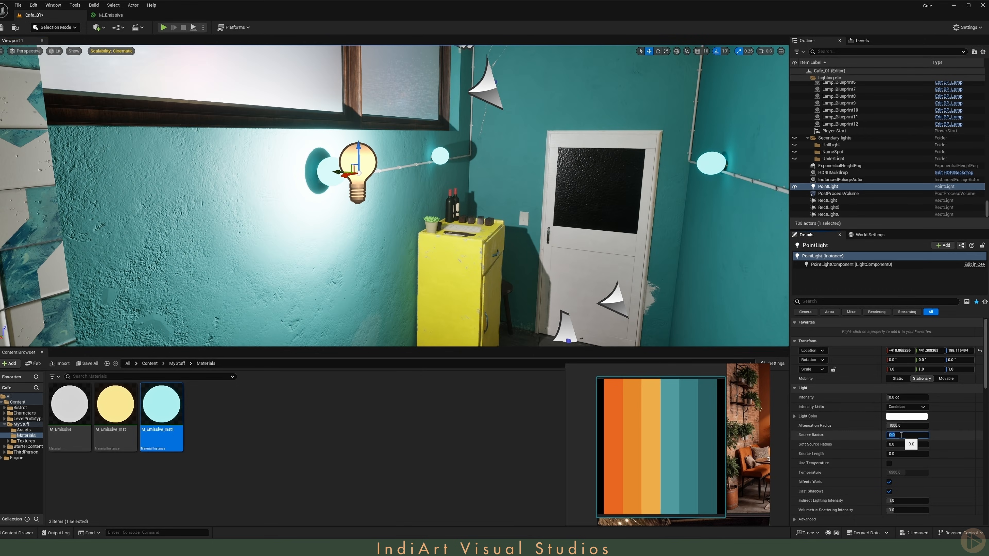
key(Return)
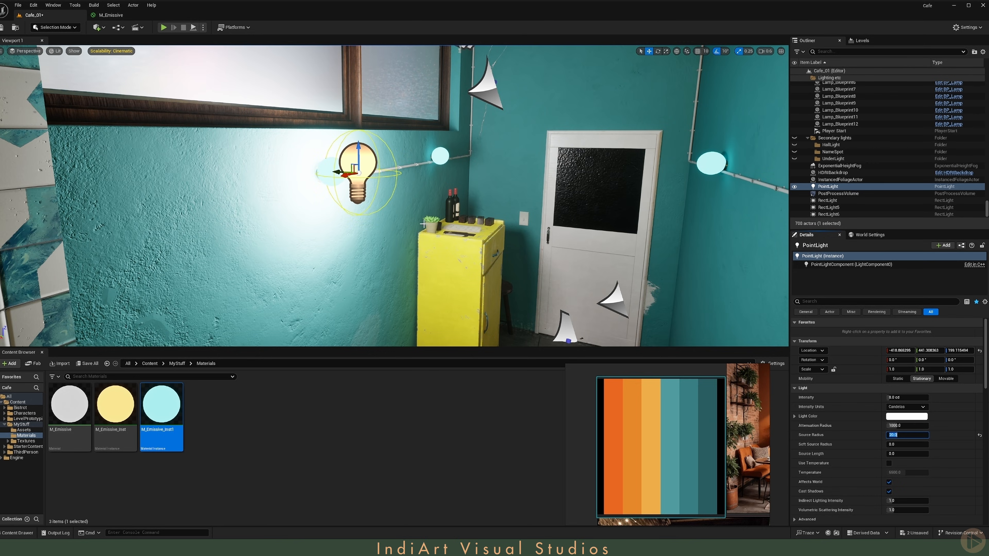
Step: Change the point light's color to a teal shade
key(s)
right_drag(545, 234, 673, 229)
click(898, 417)
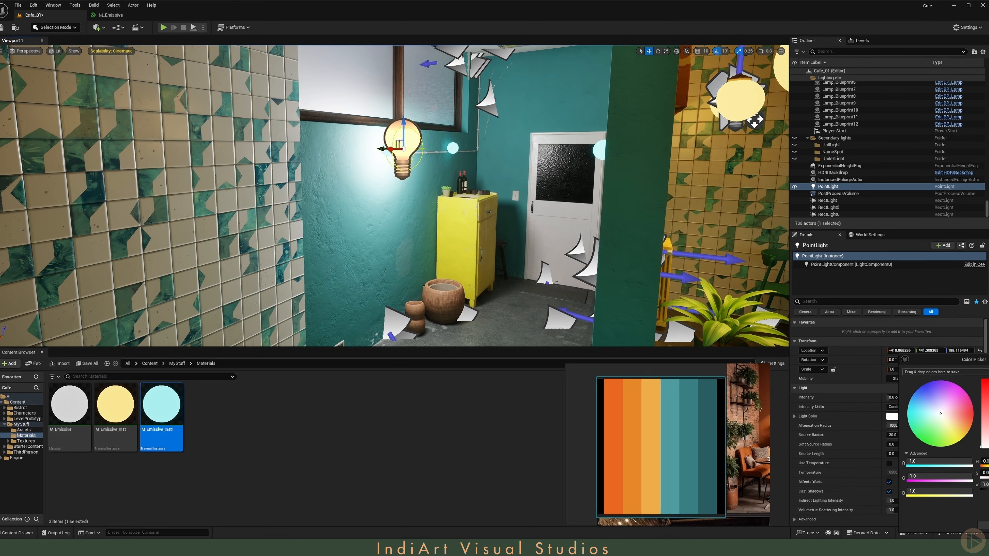
click(675, 428)
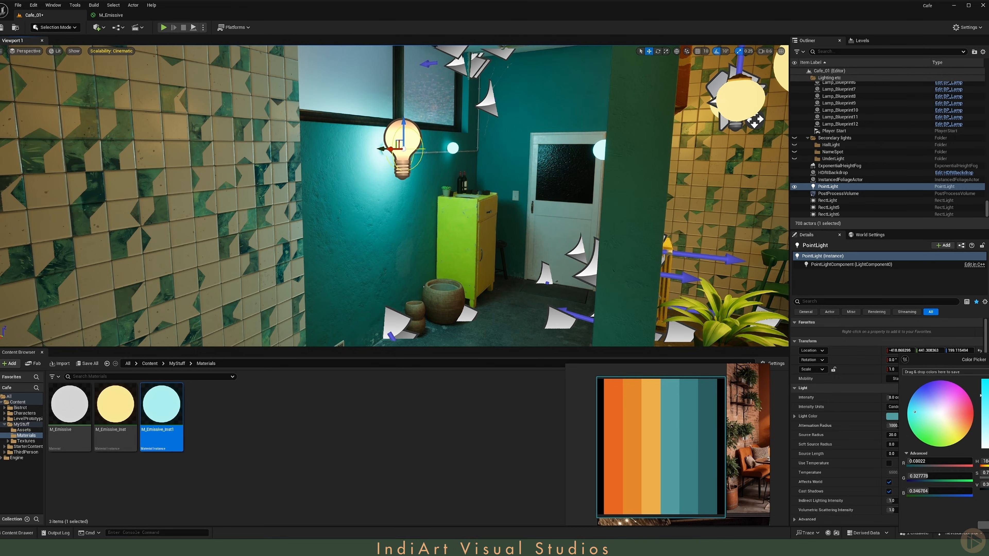
click(984, 525)
Step: Set the point light's intensity to 1 cd and its mobility to Movable
click(907, 398)
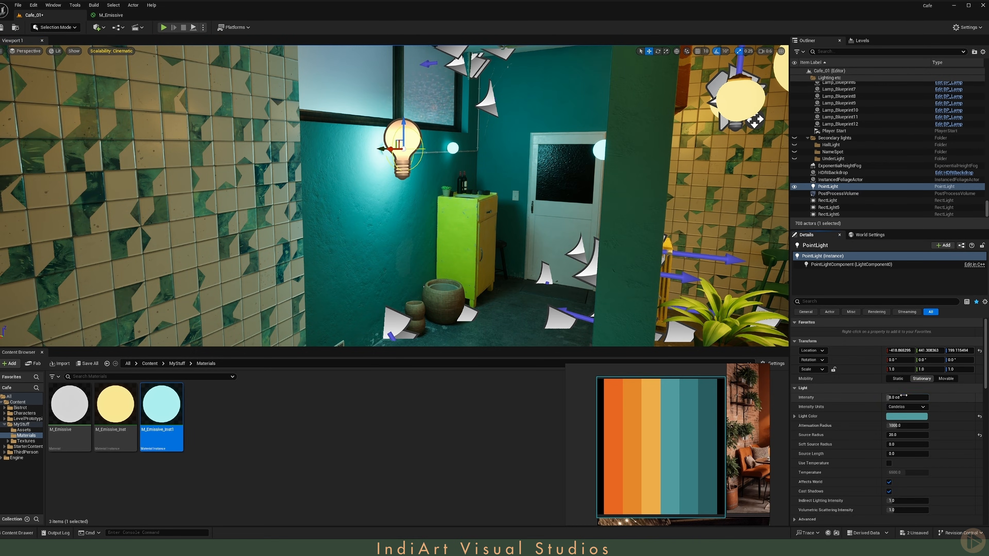
text(1)
key(Return)
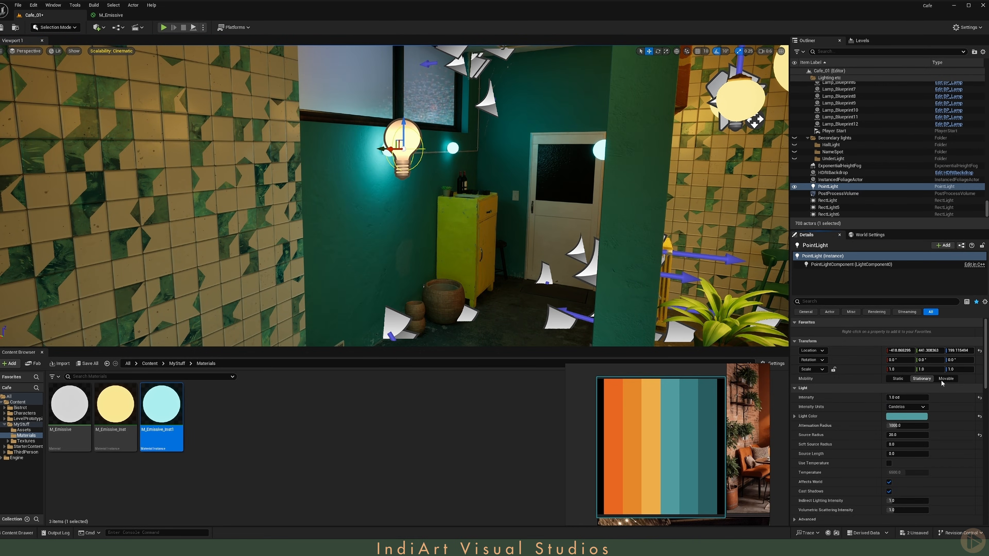
click(947, 380)
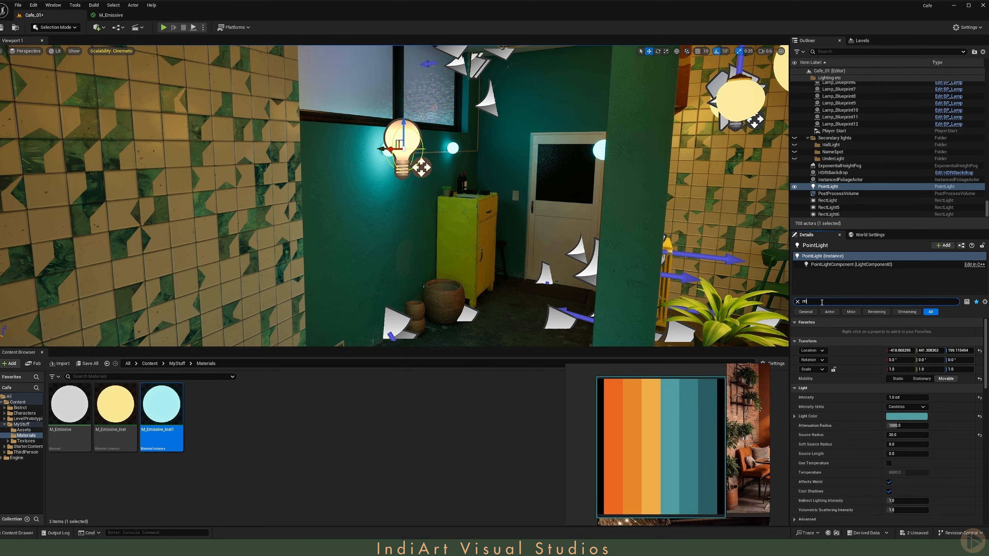
Step: Inspect the MegaLights settings on the rect lights and on the lamp blueprint's light components
click(797, 302)
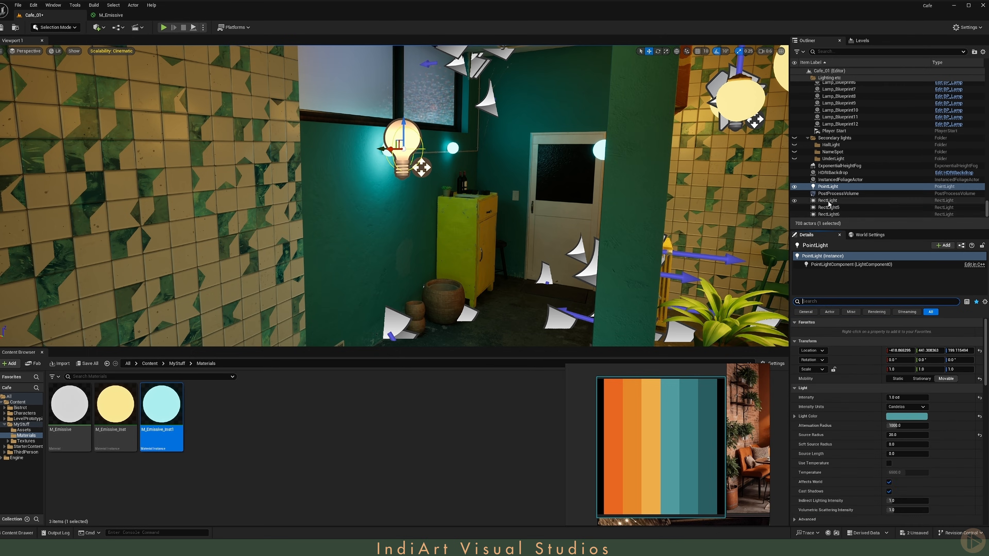
click(827, 201)
shift+click(828, 214)
text(ega)
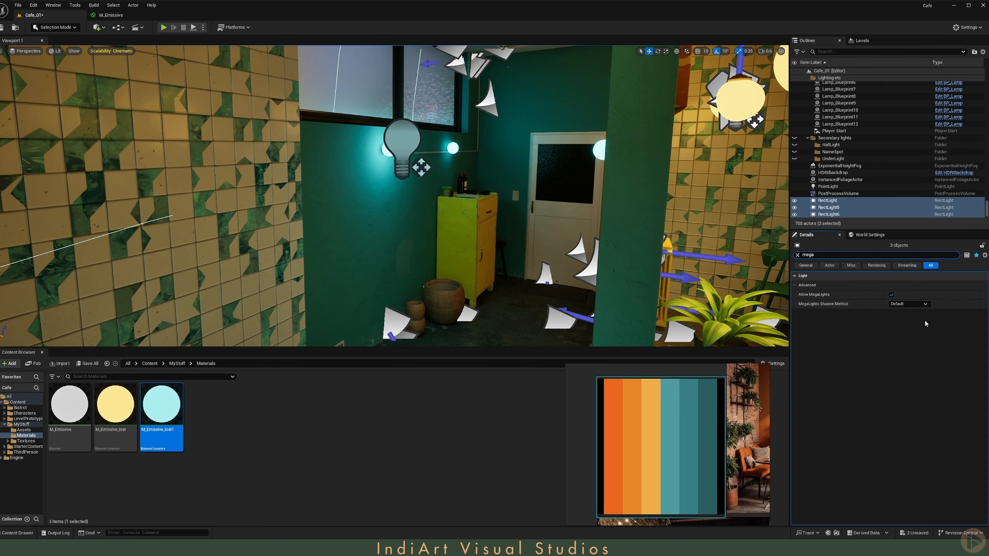
click(797, 254)
scroll(891, 202, up, 2)
click(846, 104)
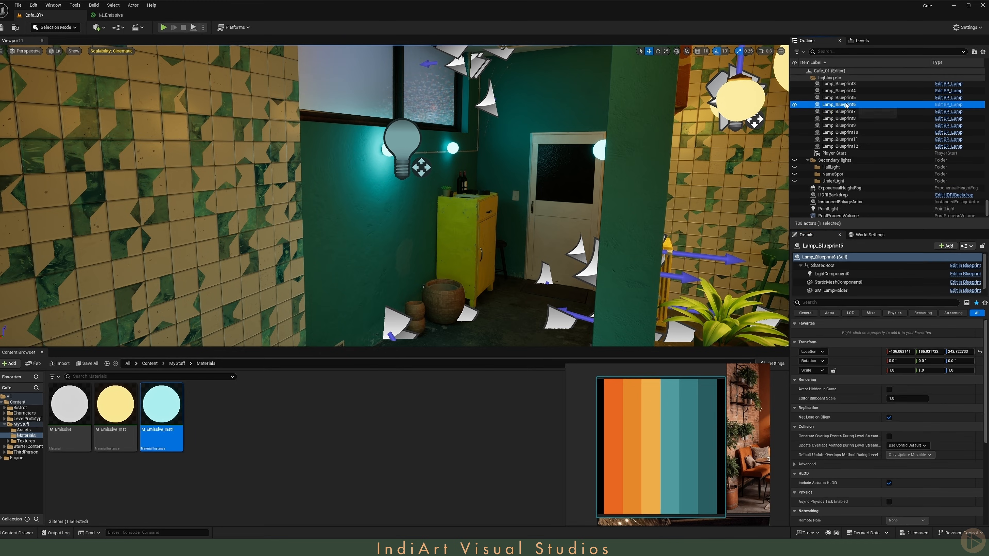
click(945, 108)
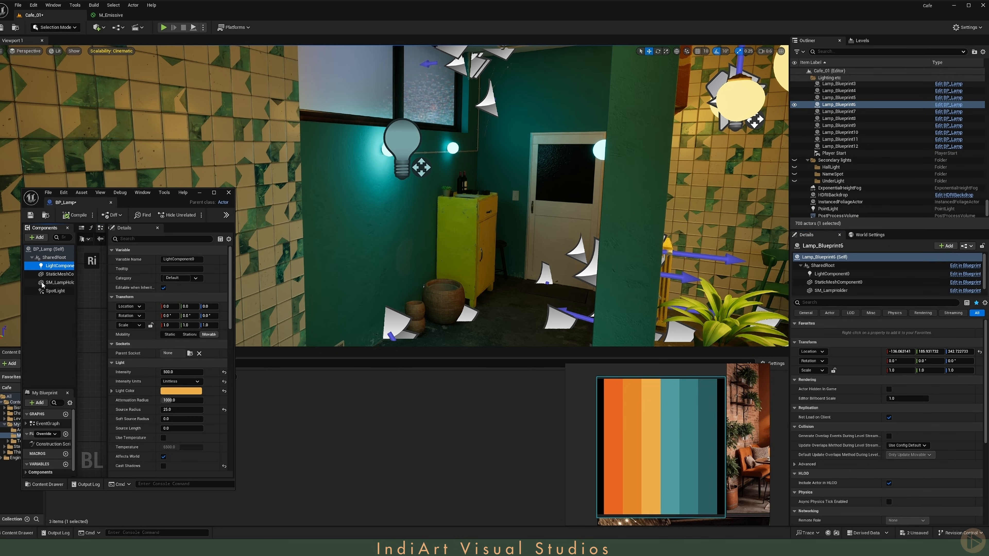
click(54, 291)
text(mega)
click(63, 266)
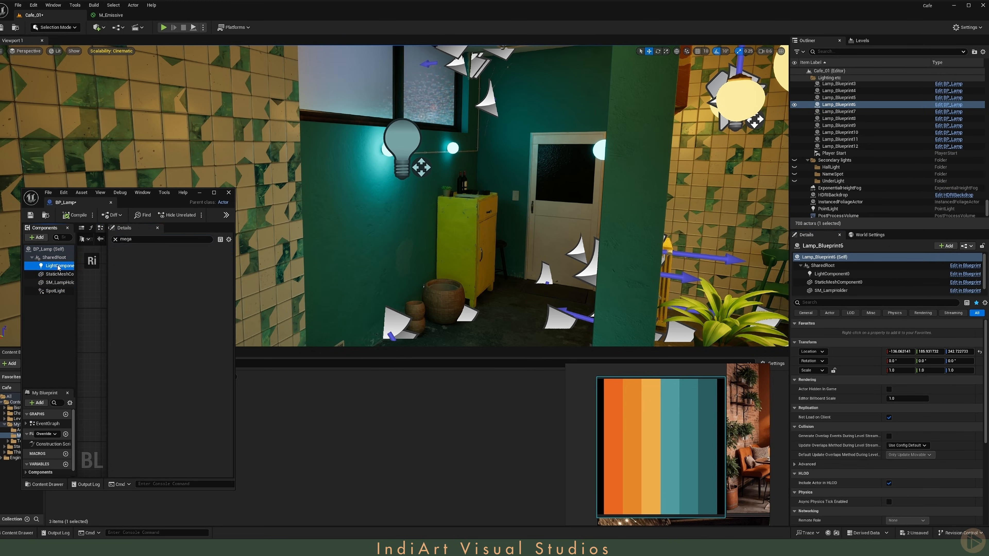
click(115, 239)
click(110, 202)
Step: Duplicate the point light and place the copy at the second wall lamp globe
right_drag(373, 188, 399, 214)
key(w)
click(285, 183)
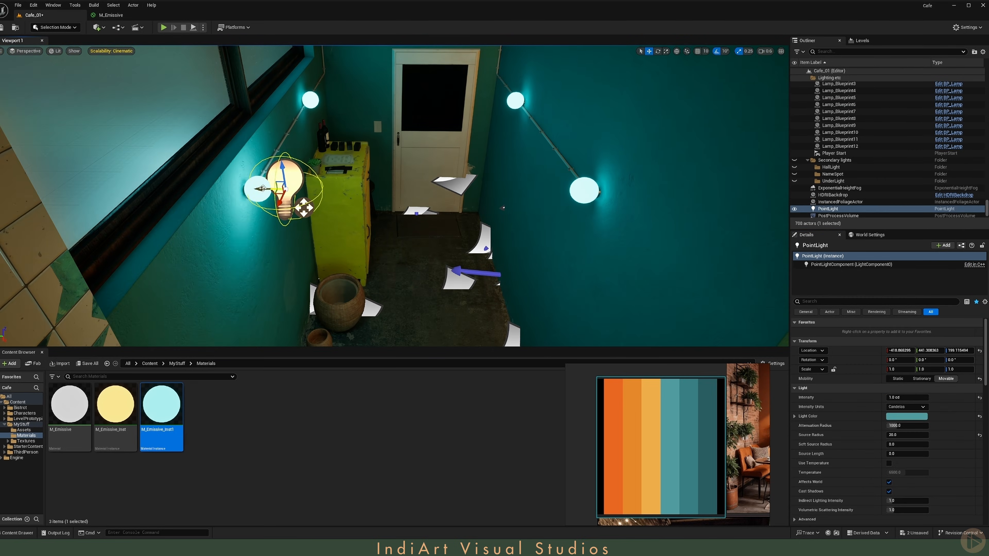
alt+drag(263, 189, 488, 191)
click(585, 191)
shift+right_click(844, 351)
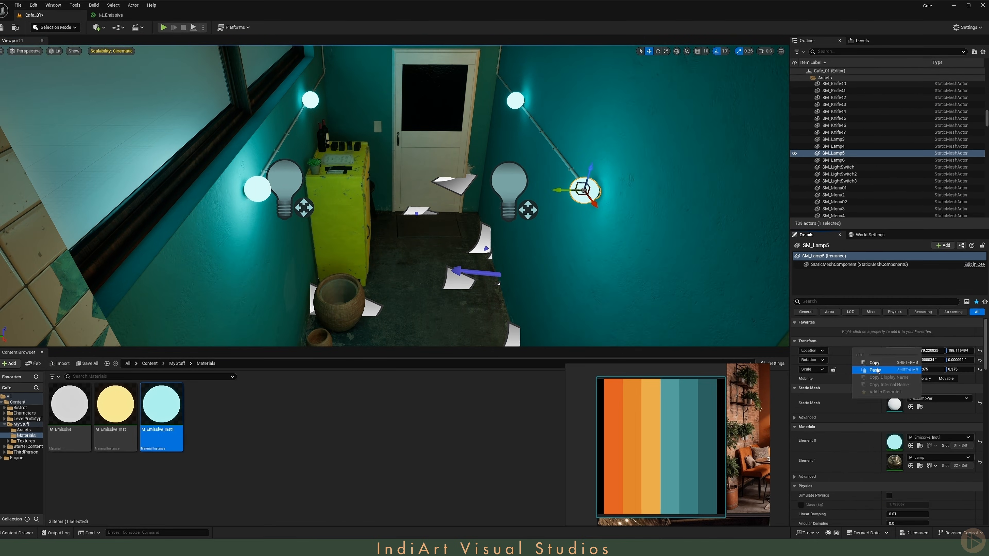
click(509, 183)
shift+click(845, 351)
key(ctrl+d)
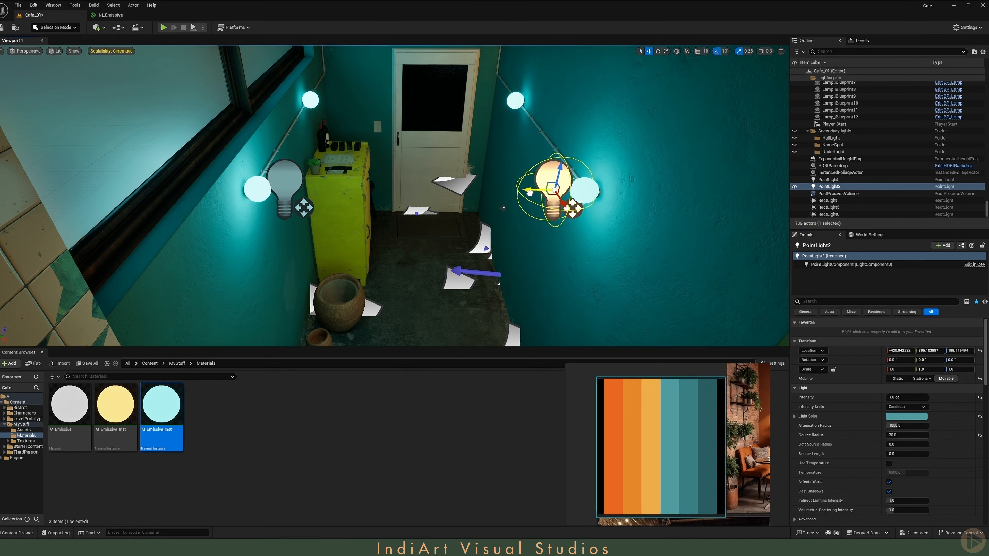
Step: Duplicate the point light twice more for the remaining corridor wall lamps
alt+drag(559, 189, 282, 187)
right_drag(282, 187, 317, 176)
key(g)
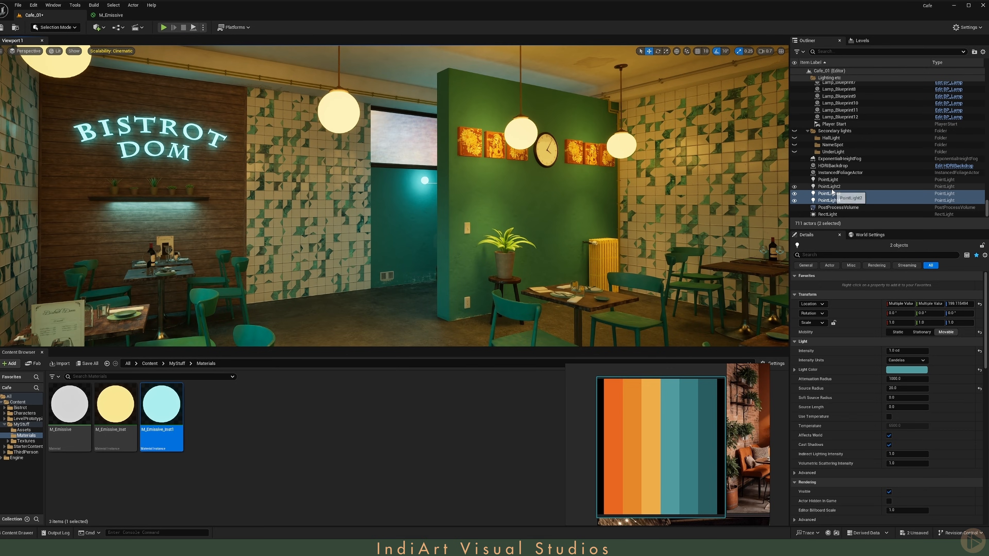
Step: Select all four corridor point lights and set their attenuation radius to 500
shift+click(827, 180)
right_drag(466, 195, 459, 216)
key(g)
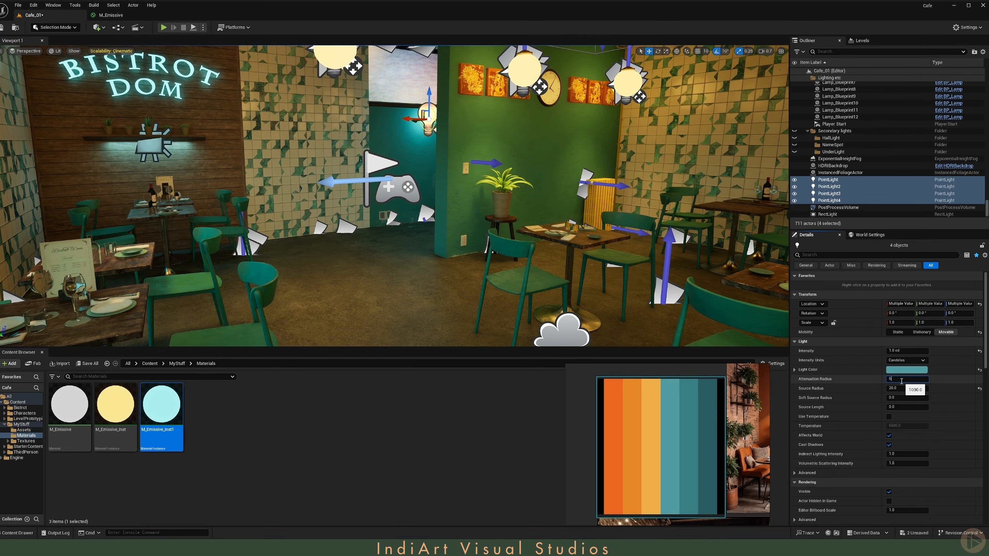
key(Return)
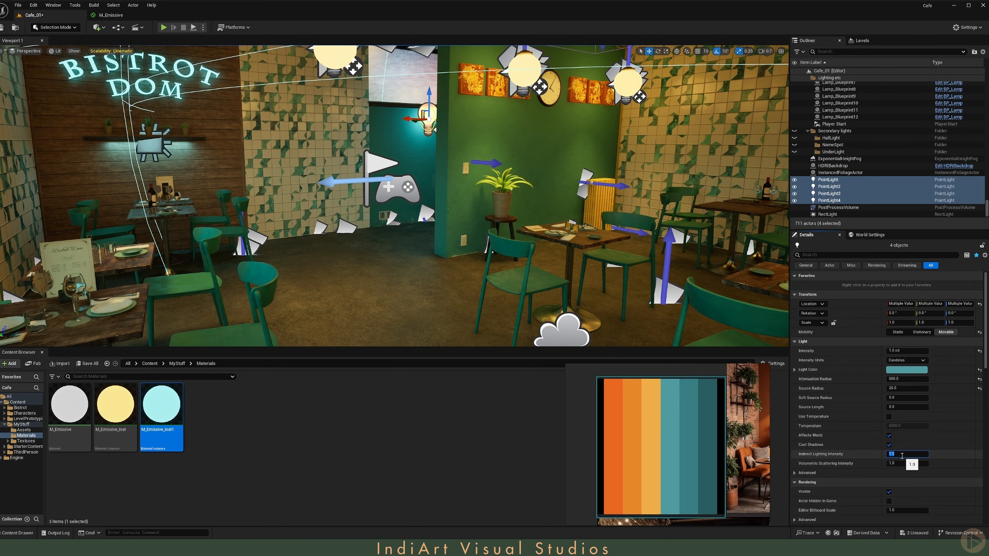
Step: Set the four point lights' indirect lighting intensity to 10
text(10)
key(Return)
key(g)
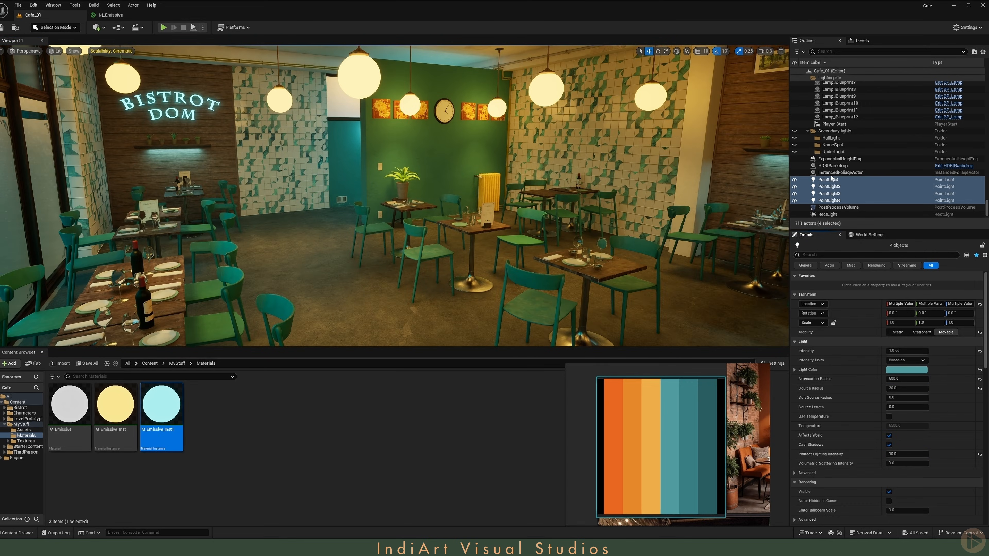
Step: Group the height fog, HDRI backdrop and post-process volume into a new outliner folder named Lighting
drag(879, 230, 879, 320)
scroll(879, 141, up, 6)
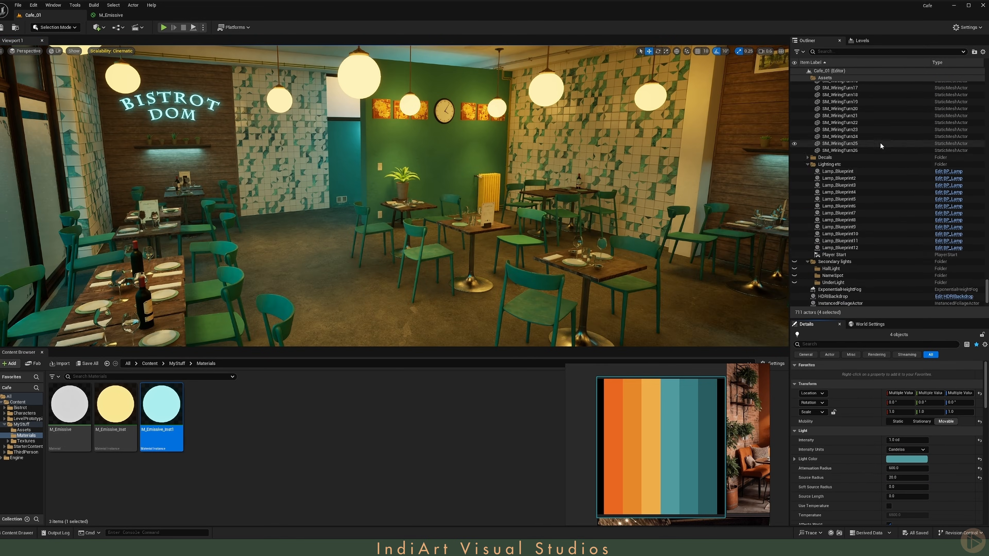
click(854, 71)
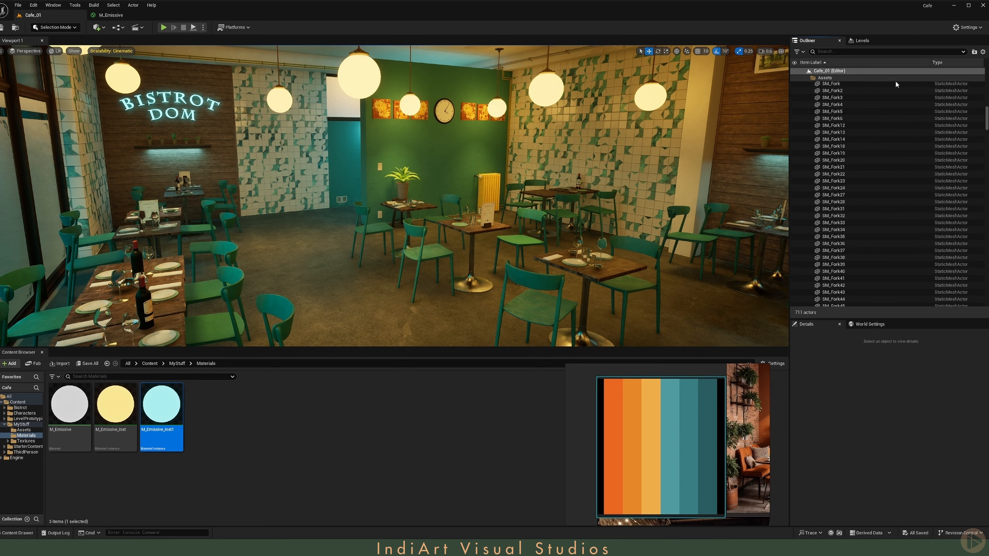
scroll(850, 214, up, 5)
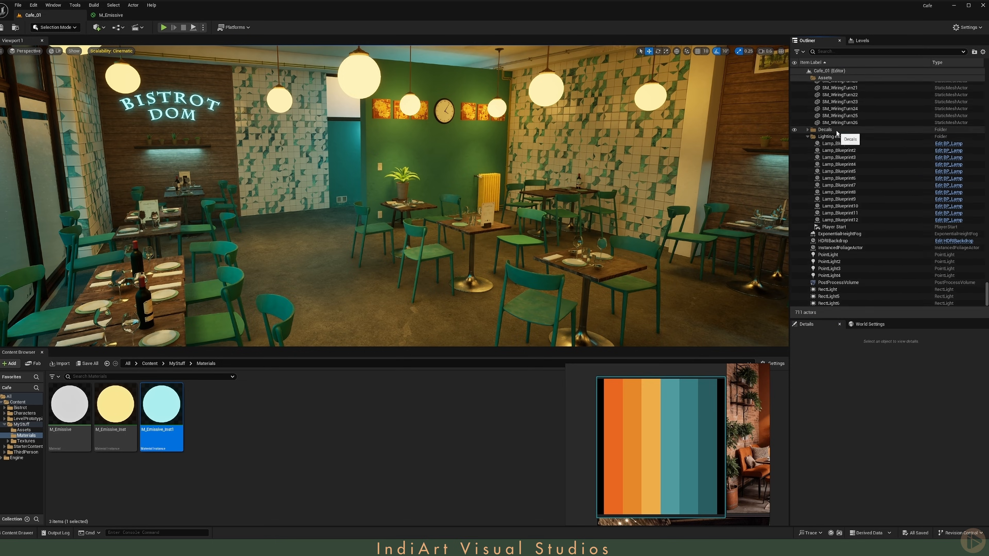
click(804, 72)
click(804, 72)
click(834, 148)
ctrl+click(836, 99)
ctrl+click(835, 106)
click(974, 52)
text(Lighting)
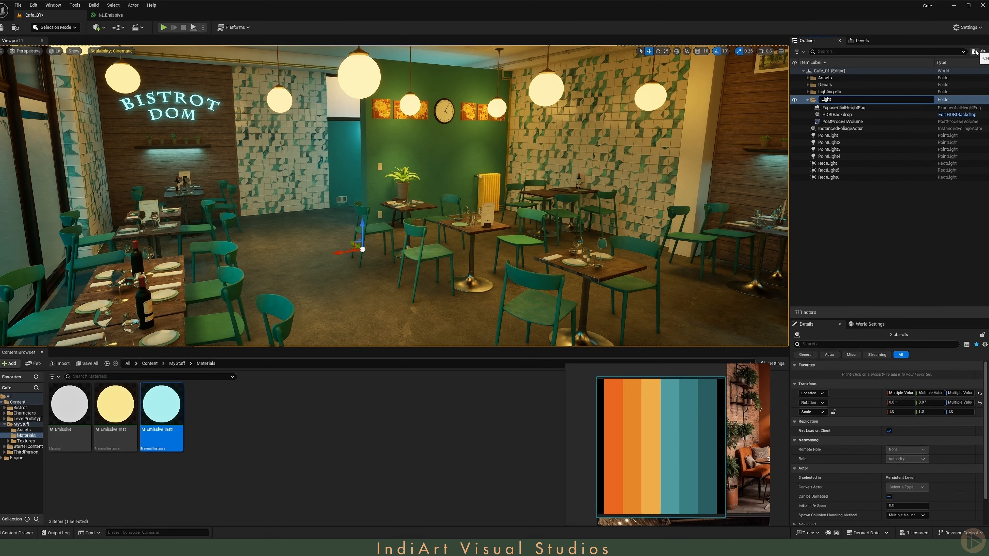
key(Return)
Step: Put the point lights and rect lights into a new folder named Secondary lighting
click(828, 133)
shift+click(829, 175)
click(974, 51)
text(Secondary light)
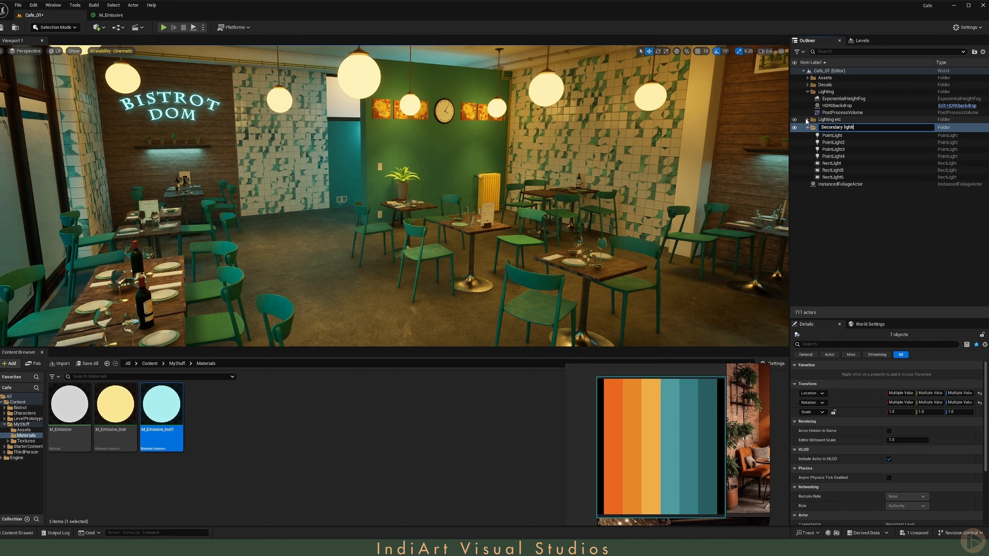
text(ing)
Step: Group the four point lights into a subfolder named Hallway
click(832, 135)
shift+click(833, 156)
click(974, 52)
text(Hallway)
Step: Group the three rect lights into a subfolder named UnderLighting
click(831, 168)
shift+click(833, 182)
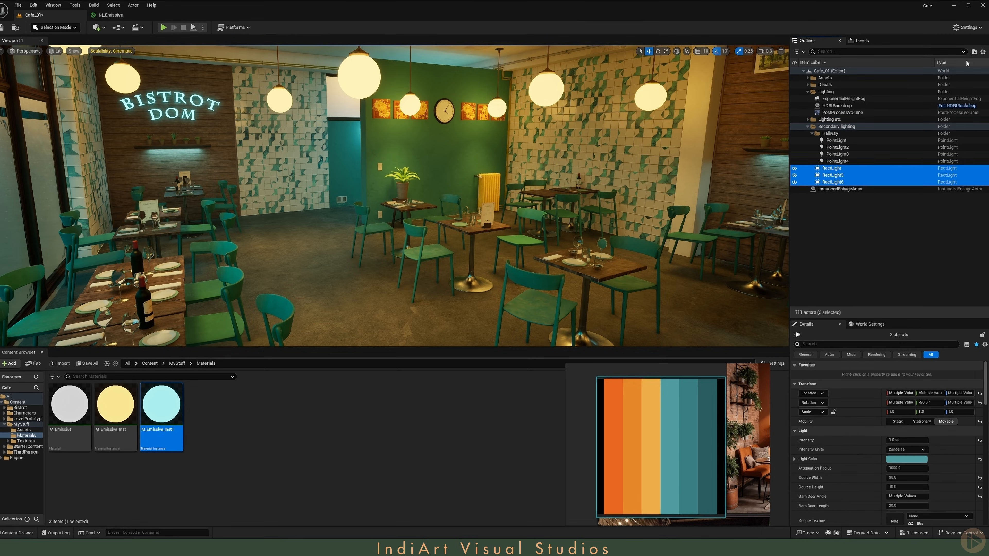
click(975, 52)
text(UnderLighting)
key(Return)
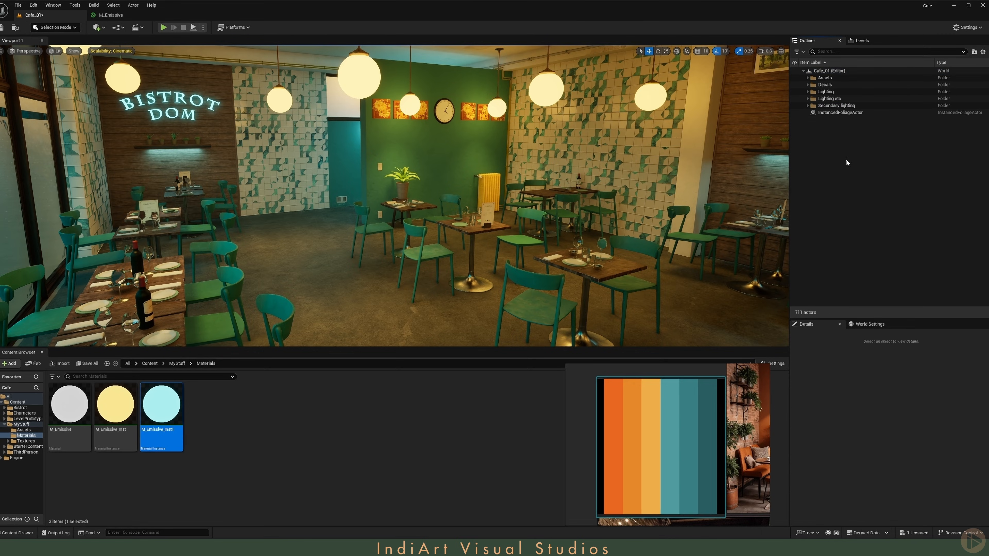
Step: Add a Spot Light to the level near the BISTROT DOM sign
right_drag(499, 173, 492, 152)
key(w)
scroll(393, 166, down, 1)
key(w)
key(s)
key(w)
click(100, 28)
mouse_move(134, 101)
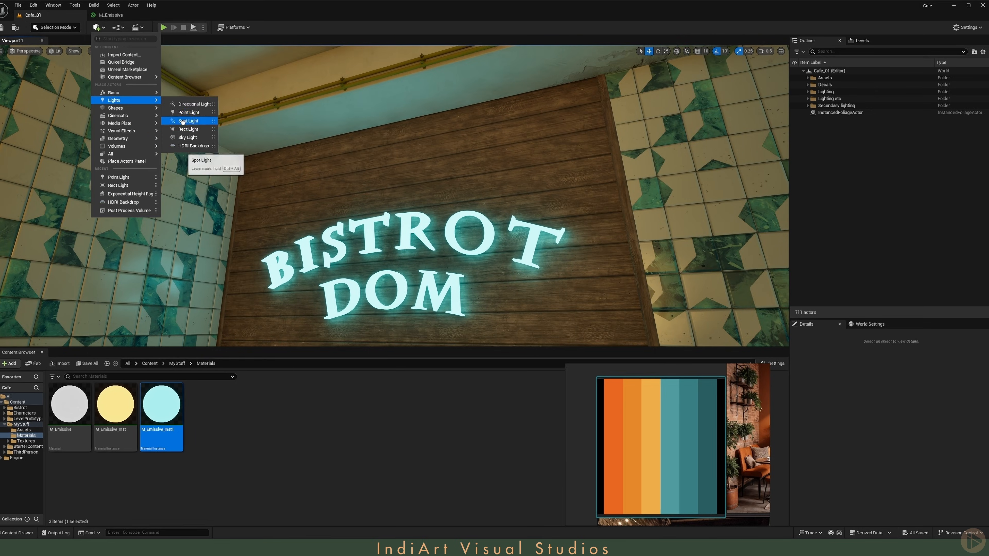
click(186, 120)
Step: Position the spot light above the BISTROT DOM sign, shining down onto it
key(d)
right_drag(395, 187, 352, 197)
key(s)
drag(401, 135, 454, 107)
scroll(455, 107, up, 2)
key(s)
mouse_move(455, 106)
right_down()
mouse_move(526, 117)
mouse_move(455, 128)
mouse_move(455, 113)
right_up()
key(w)
key(s)
click(383, 256)
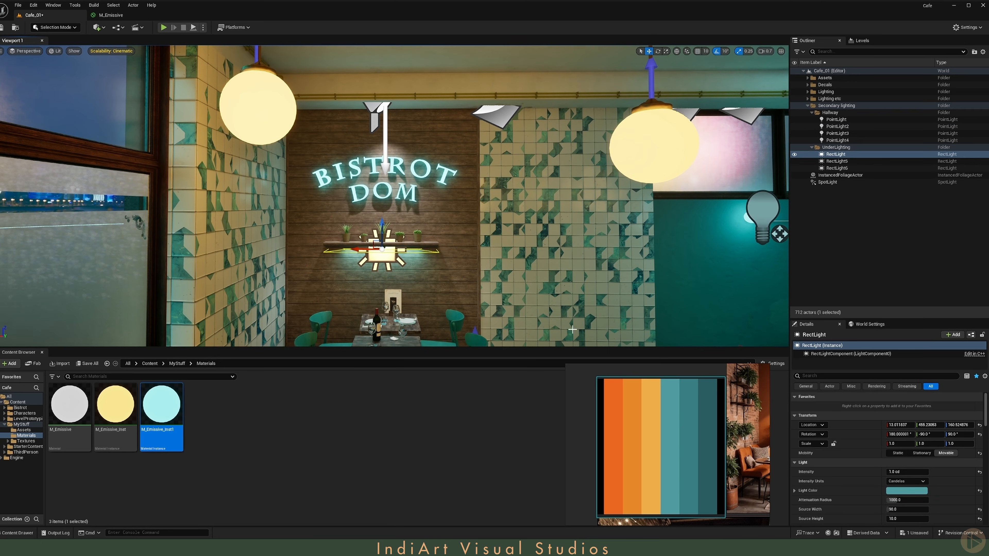
click(374, 119)
shift+click(870, 426)
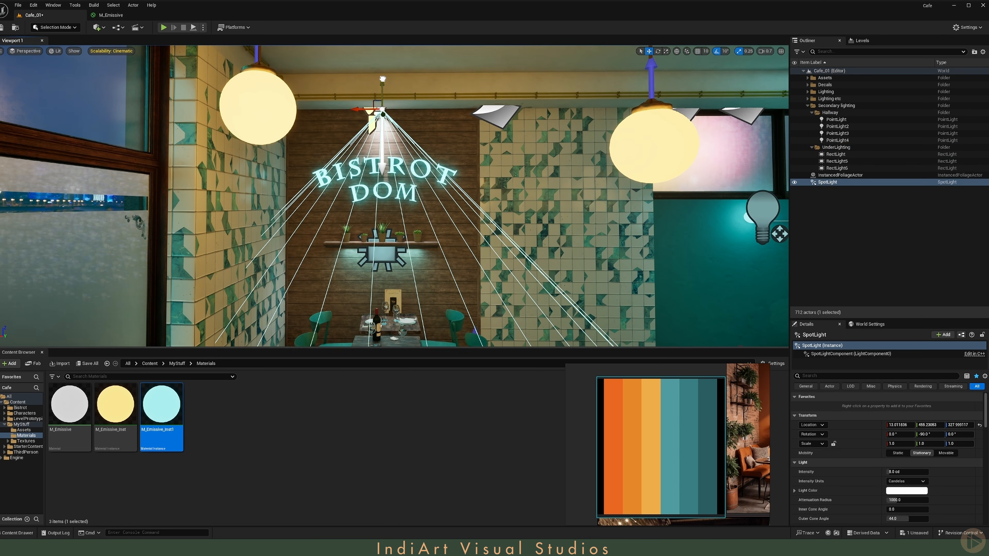
right_drag(383, 79, 402, 143)
key(d)
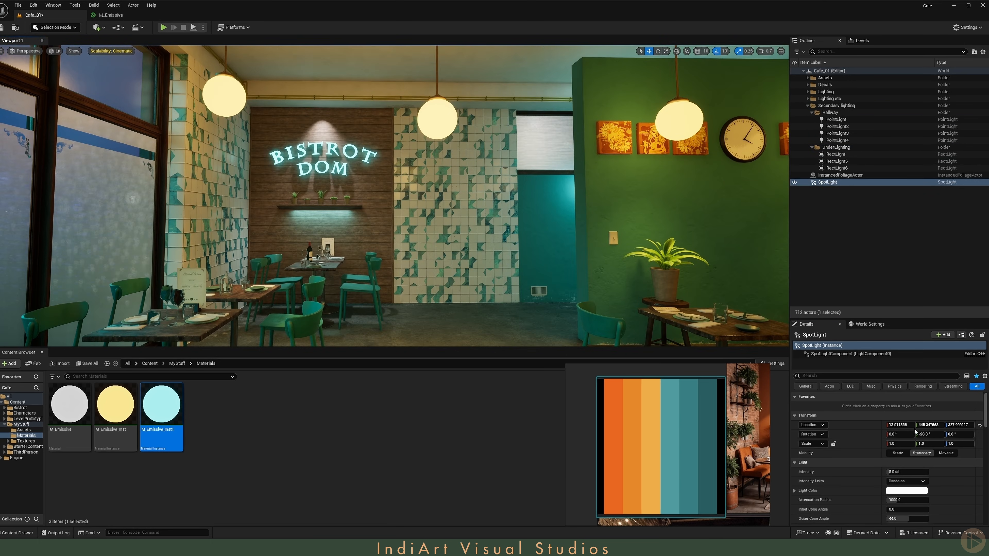
Step: Set the spot light's color to orange and its intensity to 3 cd
click(906, 490)
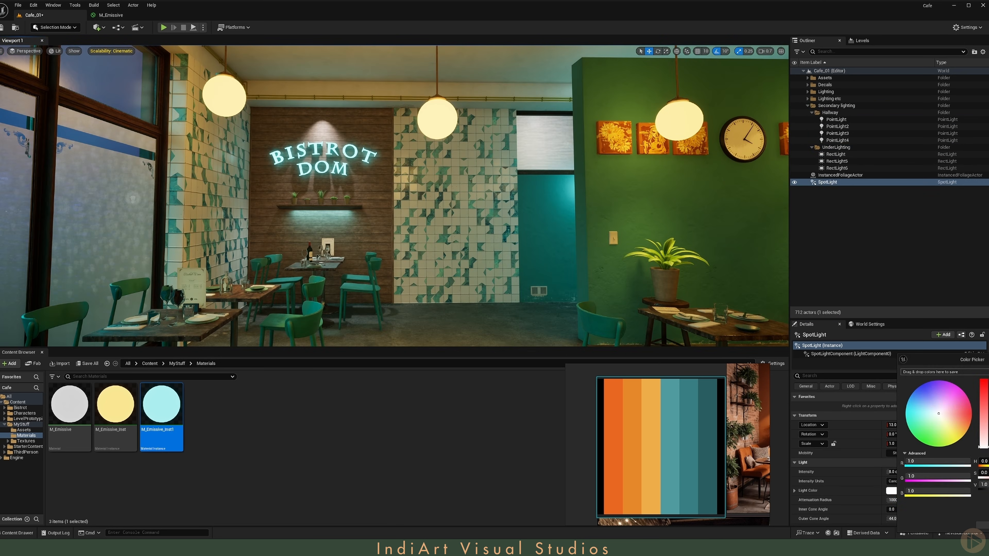
click(907, 465)
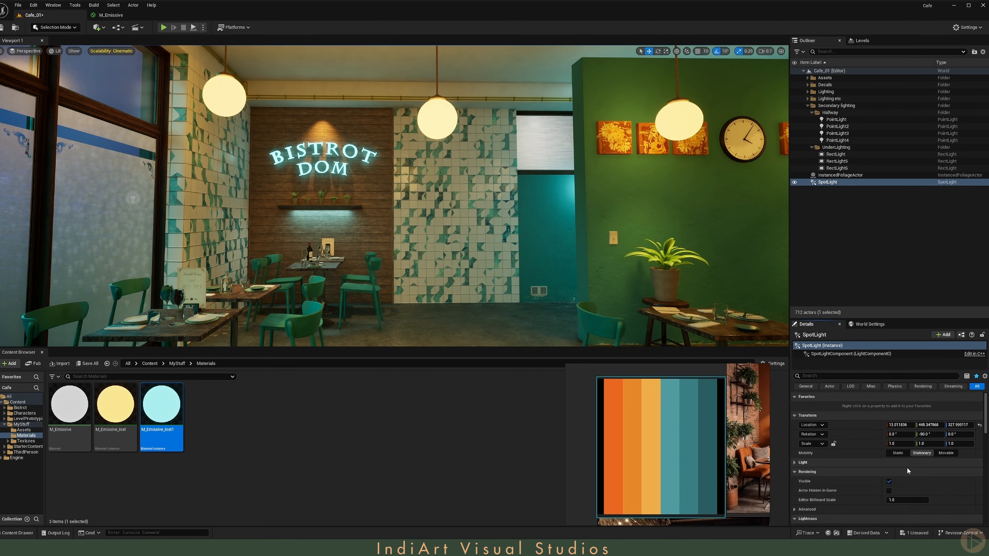
click(907, 466)
click(903, 472)
text(3)
key(Return)
right_drag(447, 218, 397, 210)
key(w)
key(g)
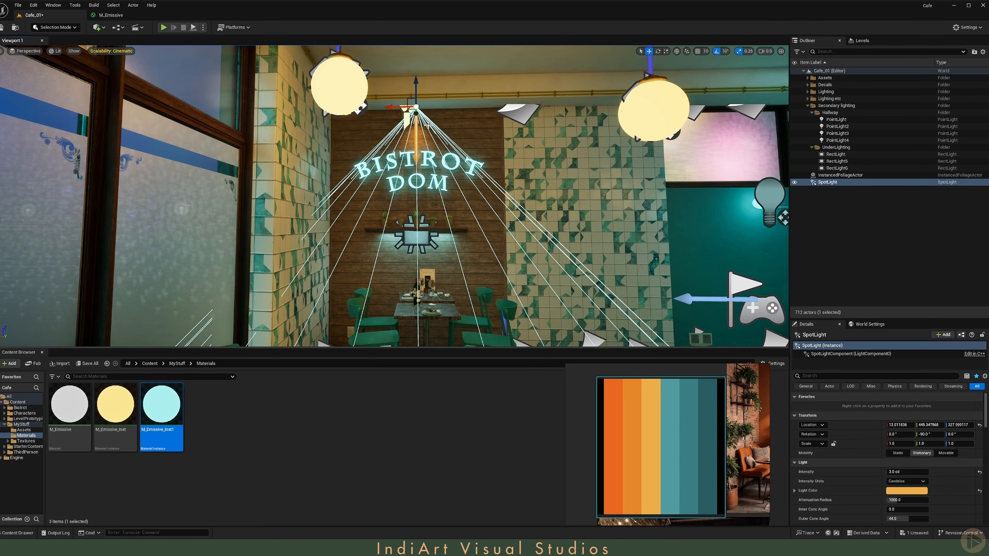
alt+drag(391, 107, 440, 110)
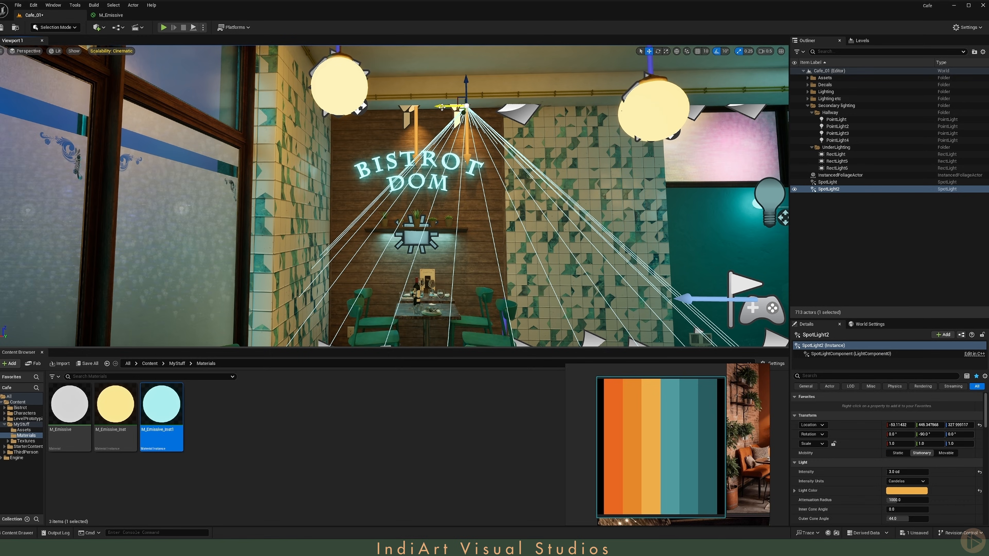
key(Delete)
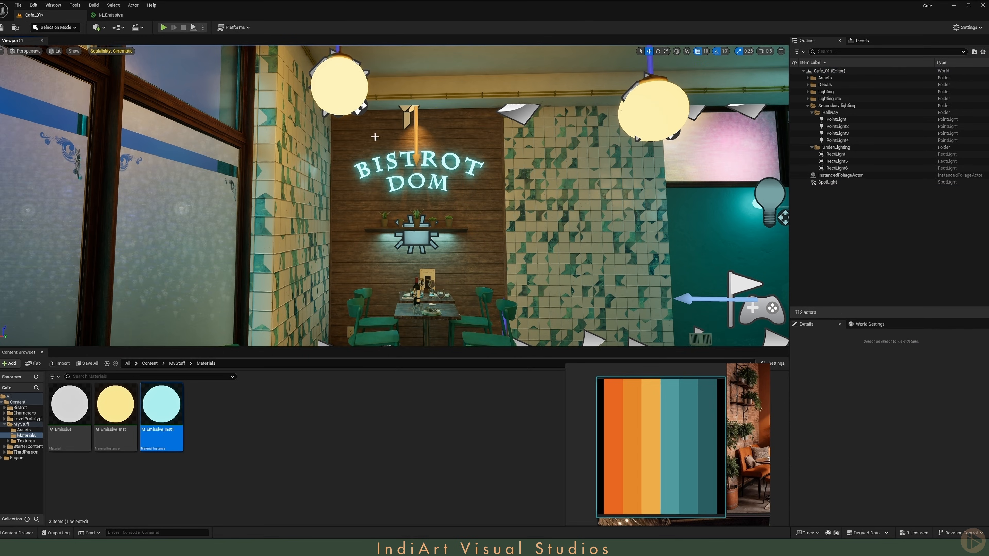
click(407, 112)
scroll(401, 107, up, 4)
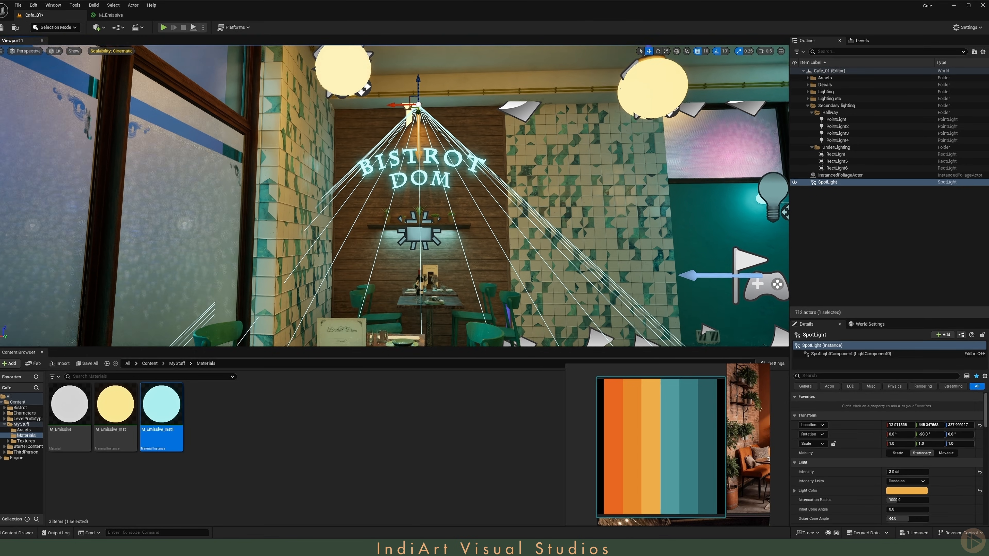
Step: Fly around the café to review the new sign and spot lighting from several viewpoints
alt+drag(393, 97, 339, 97)
key(g)
right_drag(439, 156, 475, 174)
key(g)
key(s)
scroll(546, 171, up, 2)
key(g)
right_drag(149, 120, 311, 121)
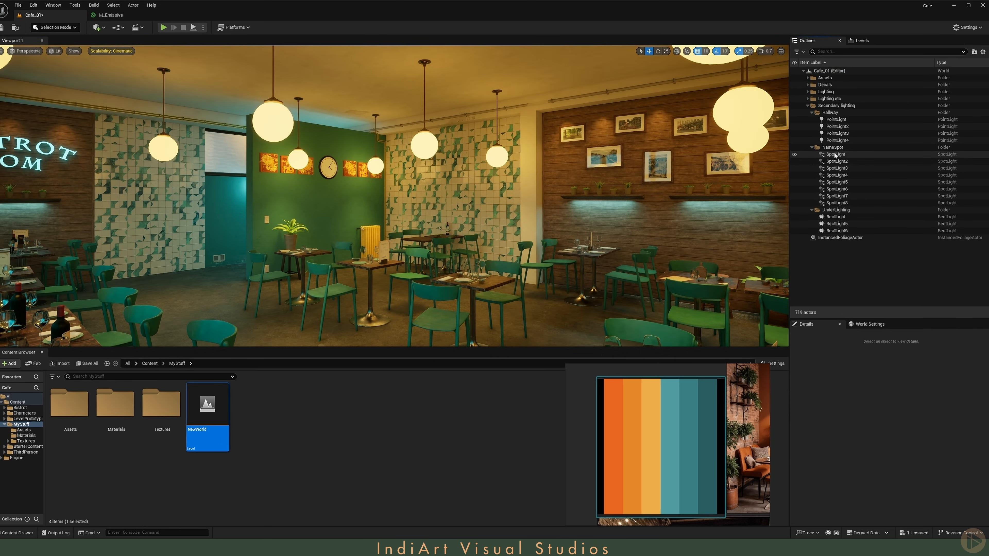
right_drag(537, 207, 509, 210)
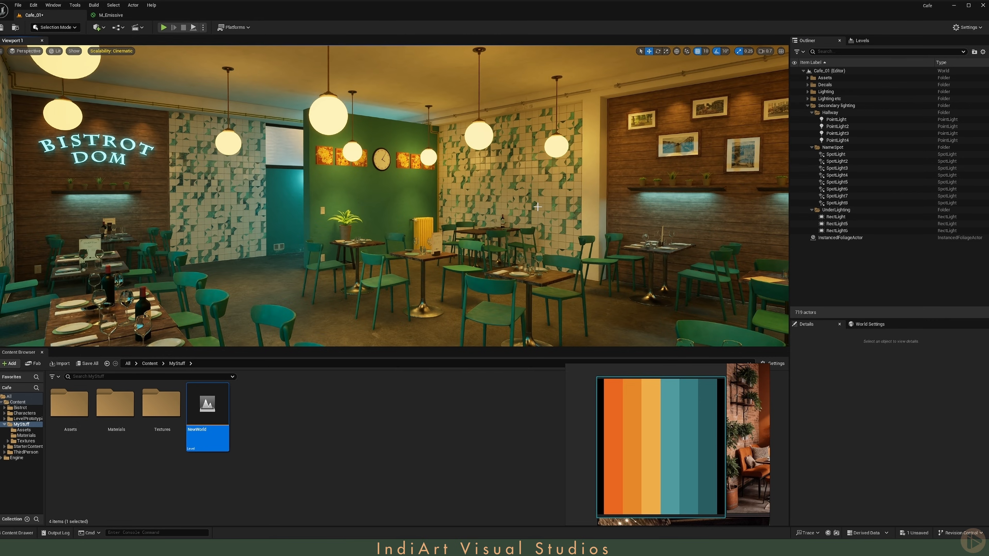
middle_click(12, 353)
right_drag(17, 350, 91, 342)
scroll(159, 345, down, 1)
key(w)
key(s)
scroll(198, 343, down, 1)
key(w)
key(s)
scroll(153, 341, down, 1)
right_drag(263, 250, 394, 175)
key(q)
right_drag(640, 131, 670, 132)
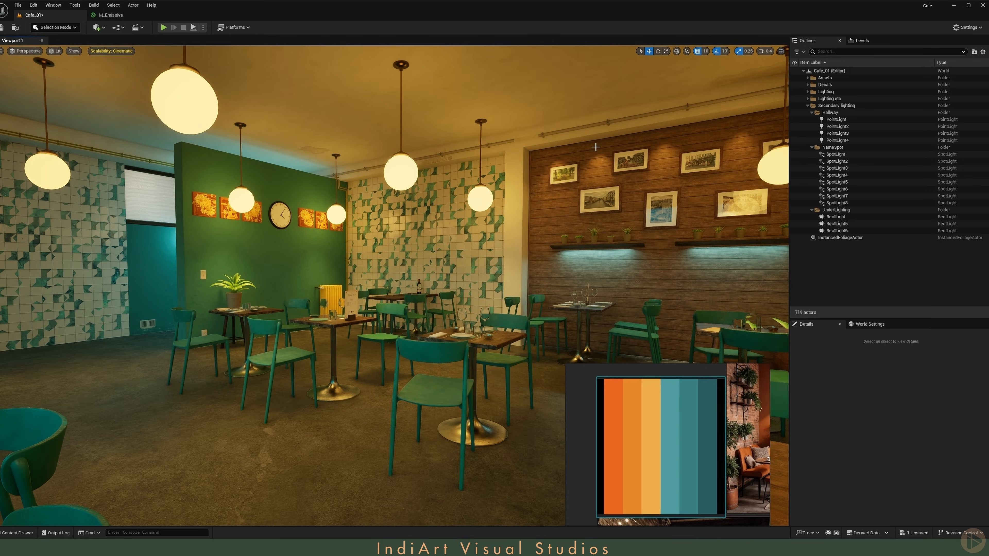
right_drag(596, 146, 599, 145)
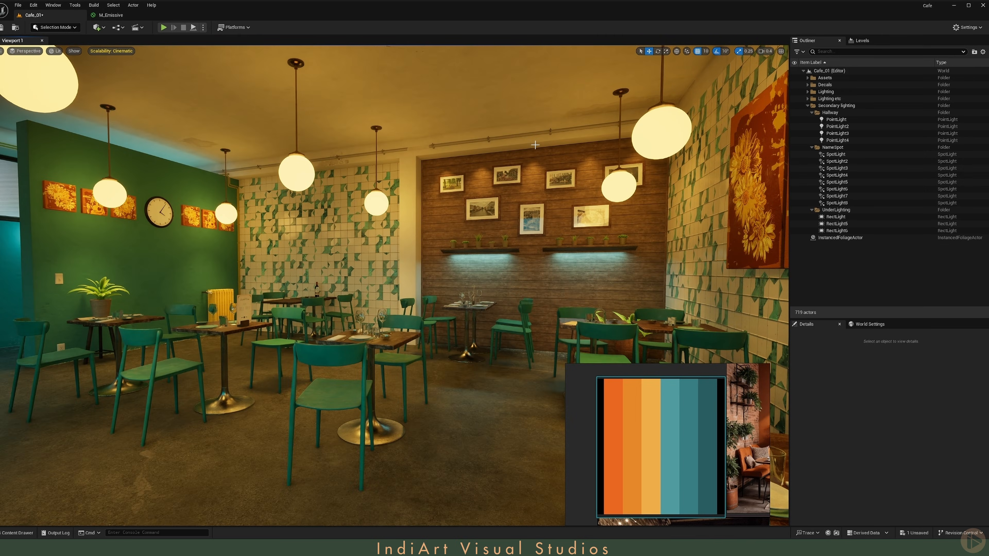
mouse_move(599, 145)
right_down()
mouse_move(575, 145)
mouse_move(601, 140)
right_up()
right_drag(356, 135, 356, 135)
key(a)
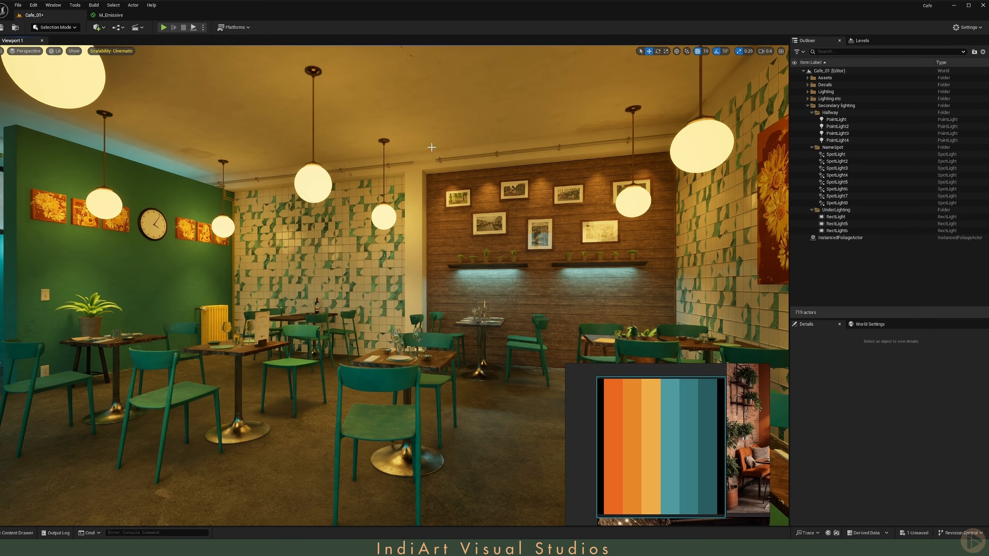
right_drag(395, 173, 329, 168)
key(s)
key(a)
key(w)
right_drag(439, 218, 440, 218)
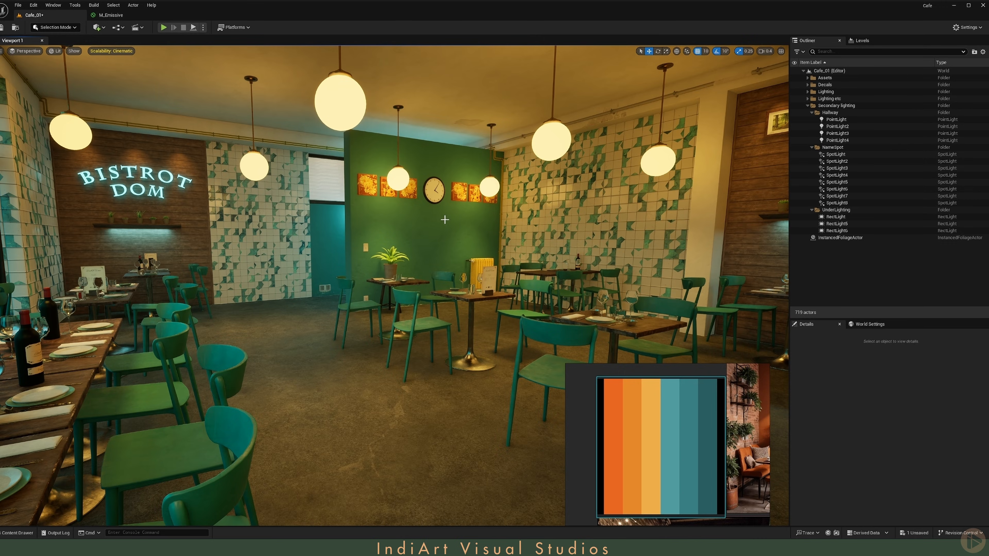
right_drag(444, 220, 469, 251)
key(e)
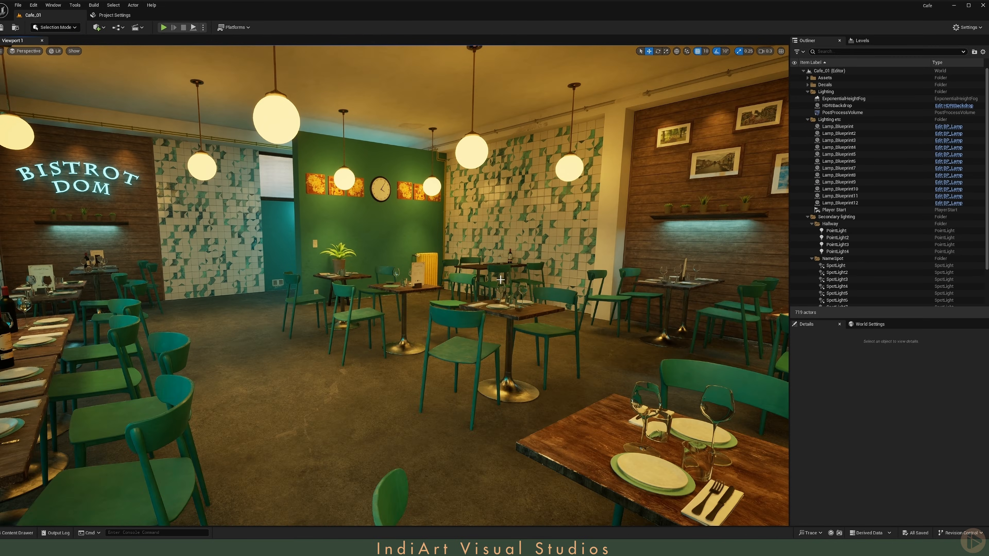
right_drag(501, 280, 490, 388)
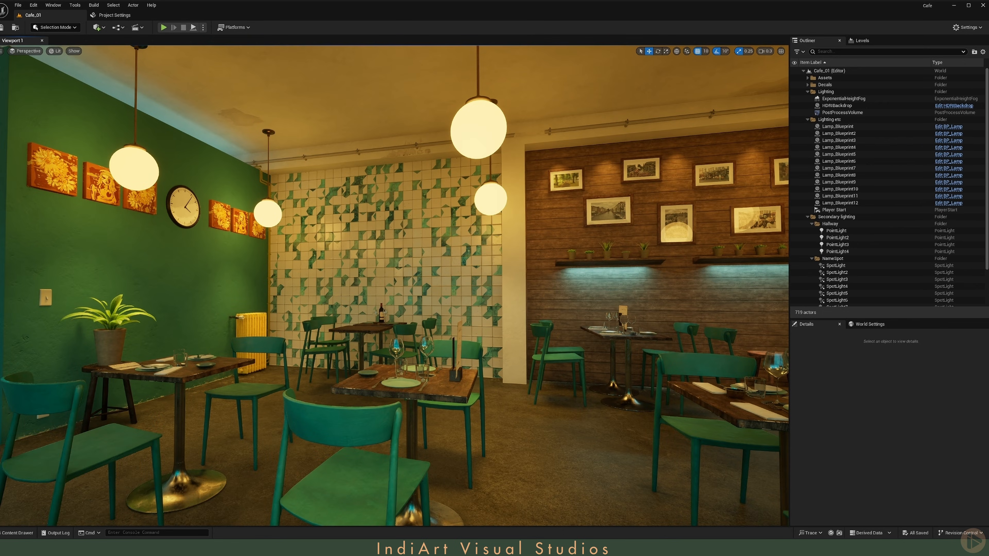
Step: Run the console commands r.Lumen.DiffuseIndirect.SSAO 1 and r.Lumen.ScreenProbeGather.ShortRangeAO 0
click(165, 532)
text(r.Lumen.ScreenProbeGather.ShortRangeAO 0)
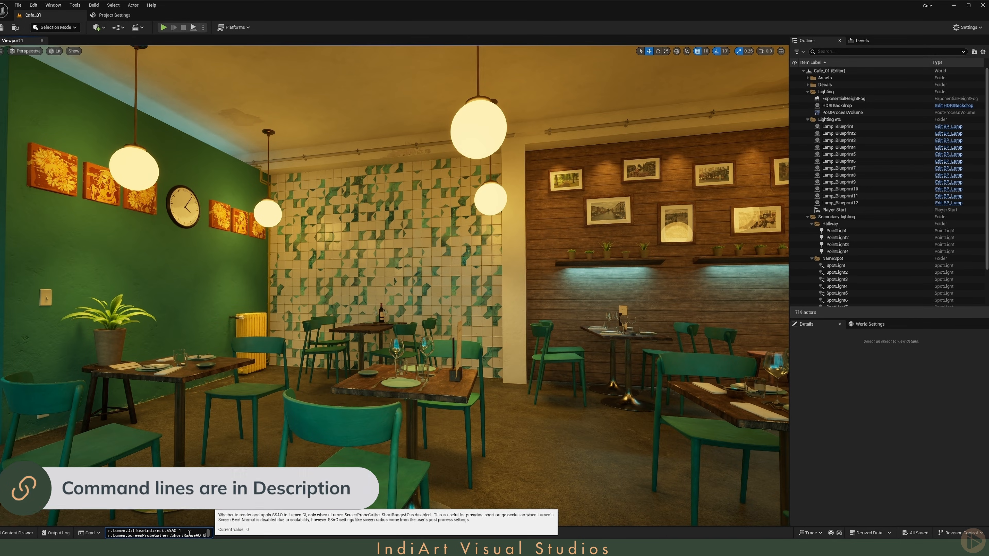
key(Return)
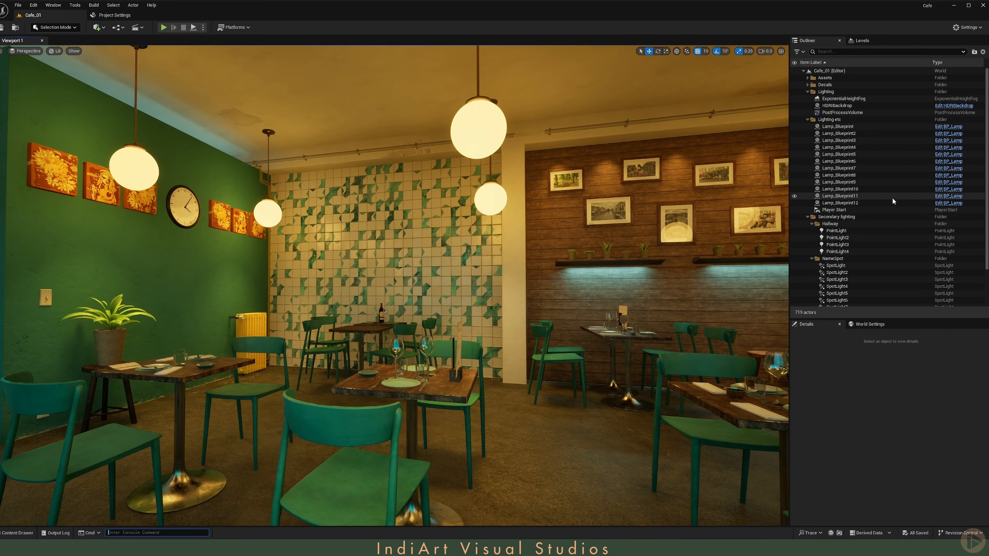
Step: Select the PostProcessVolume, filter its details for ambient, and enable the Ambient Occlusion overrides
click(872, 112)
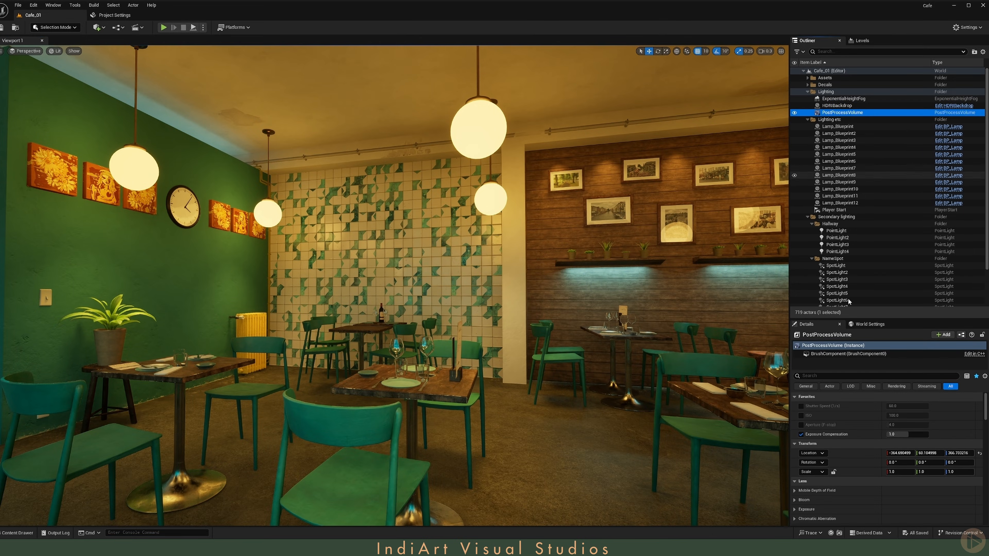
scroll(837, 428, down, 5)
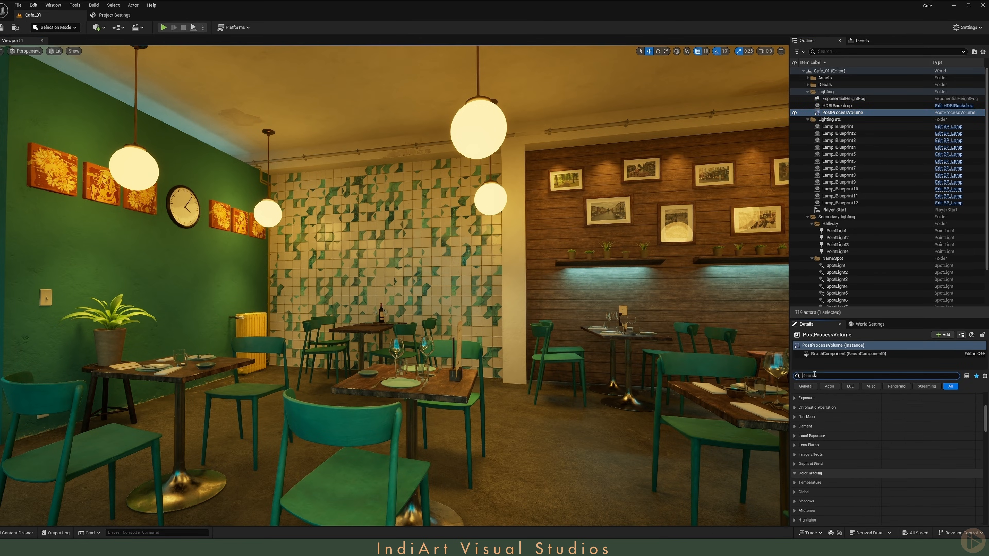
text(ambien)
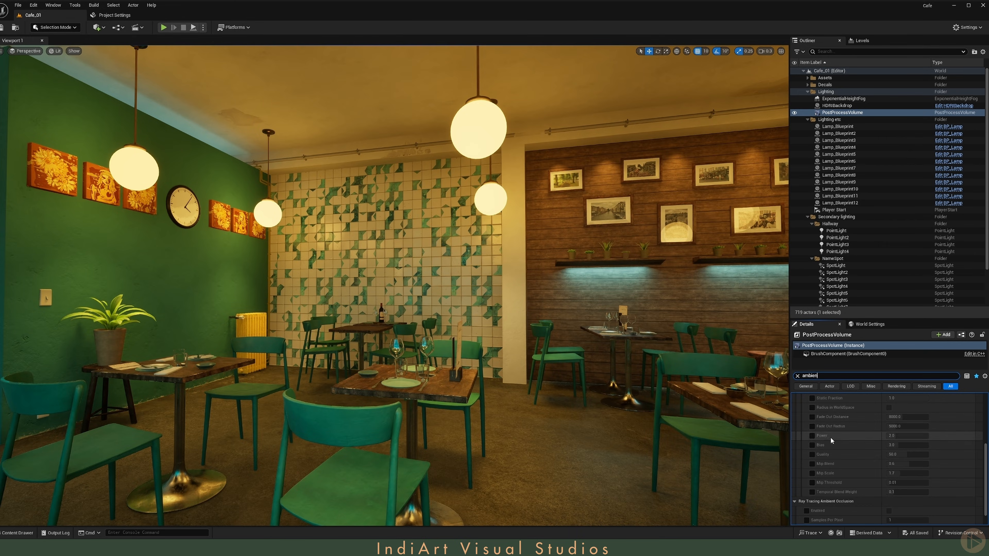
click(806, 437)
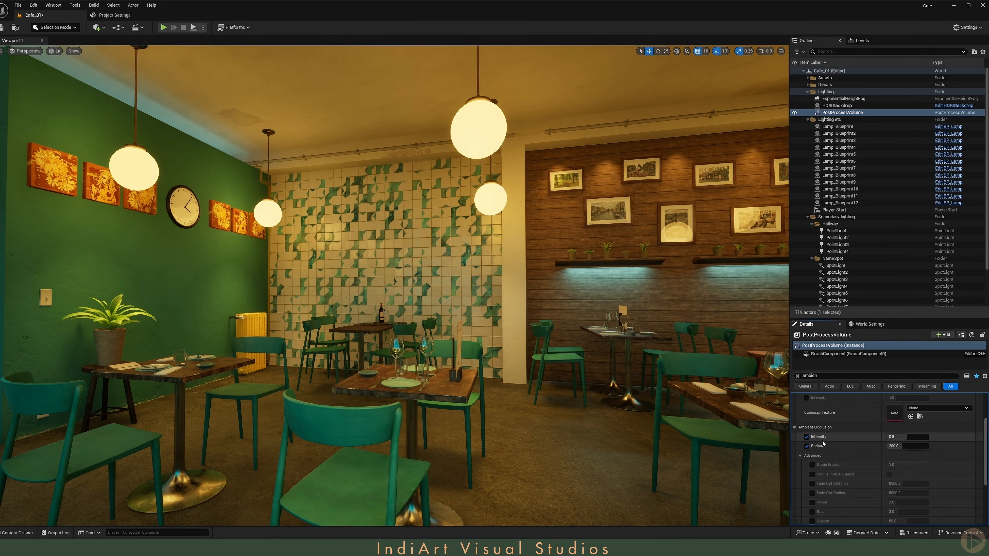
Step: Switch the viewport to the Ambient Occlusion buffer visualization and set the AO radius to 50
click(54, 51)
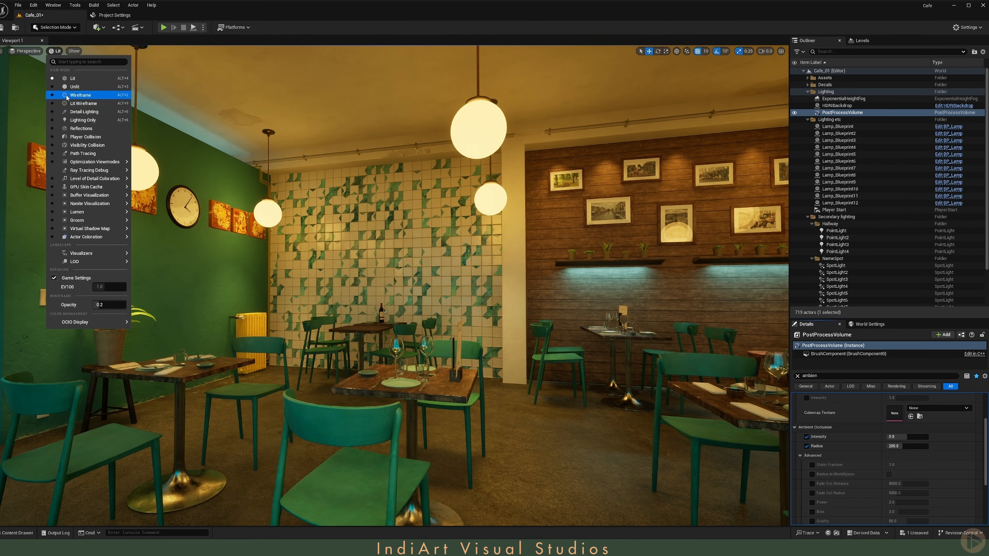
mouse_move(96, 199)
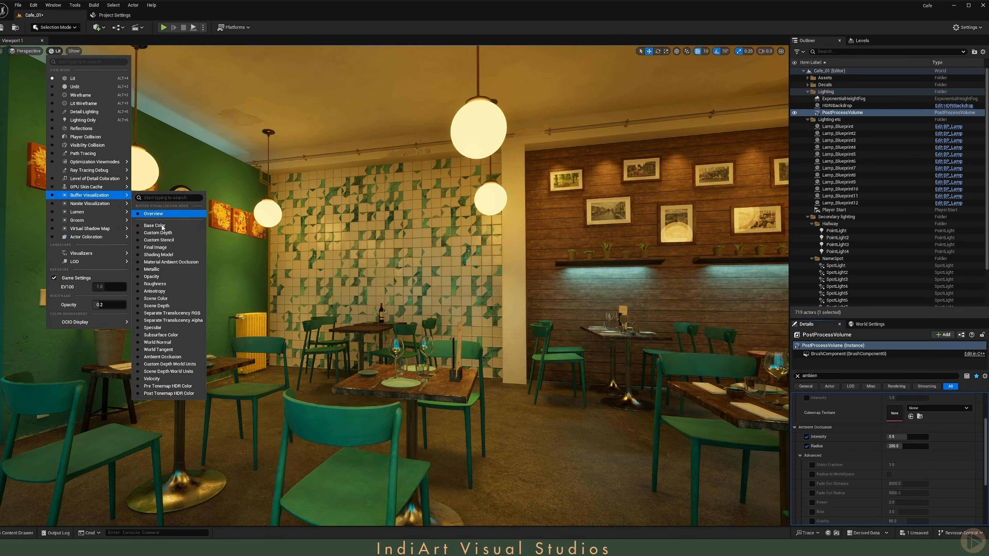
click(165, 361)
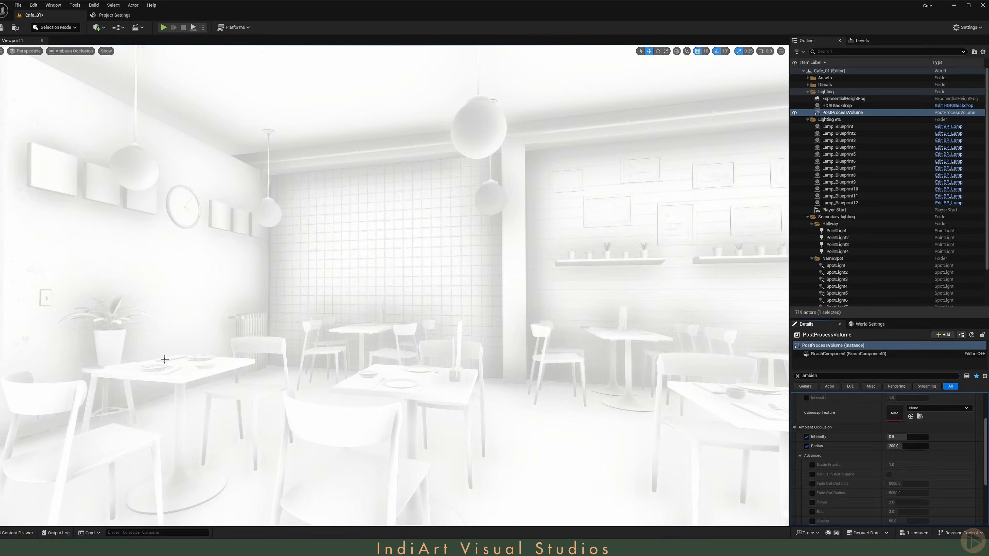
right_drag(301, 246, 327, 256)
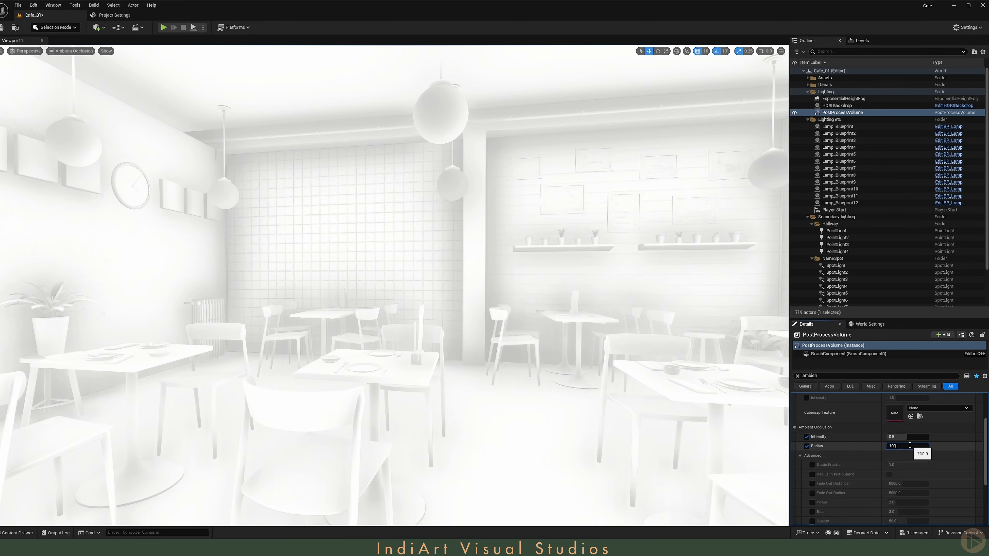
key(Return)
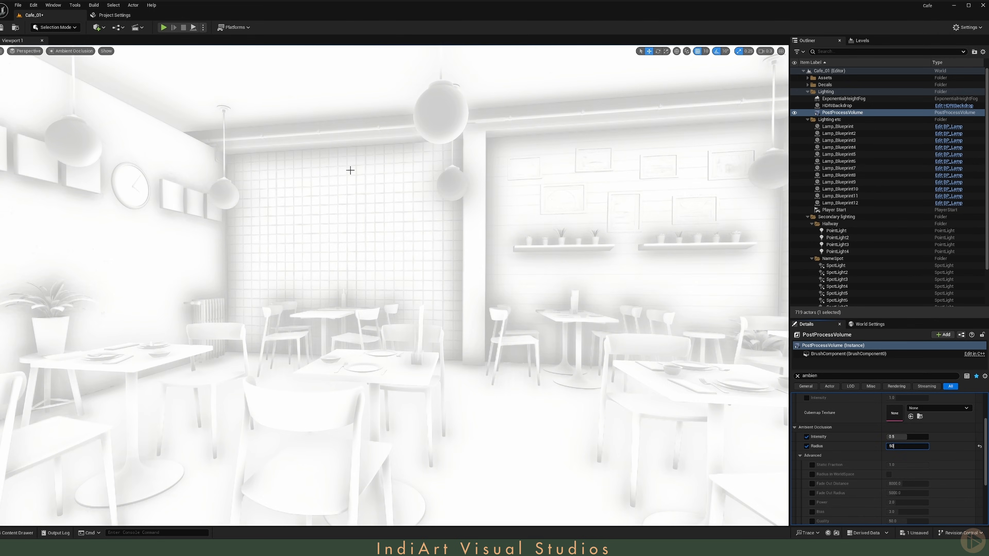
text(50)
key(Return)
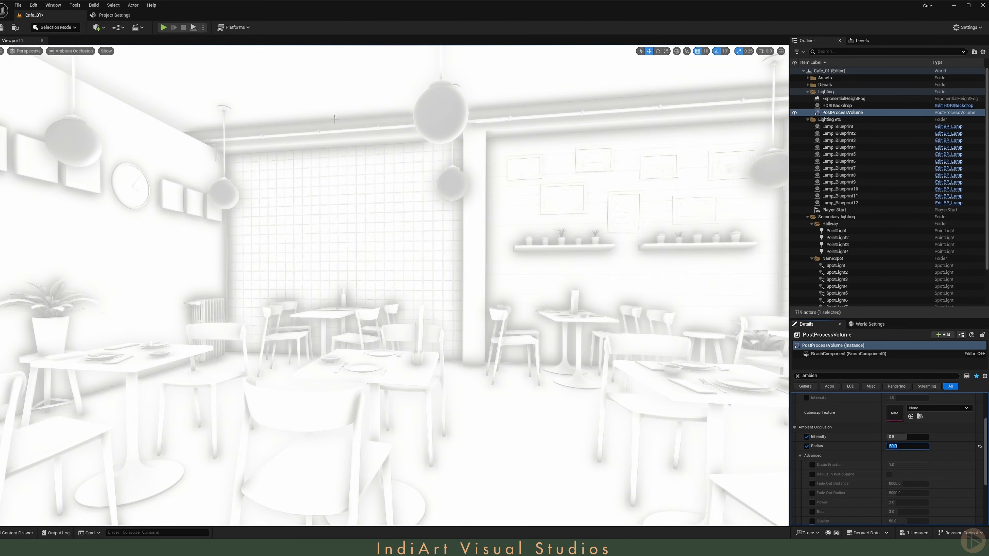
mouse_move(351, 112)
right_down()
mouse_move(386, 108)
mouse_move(351, 112)
right_up()
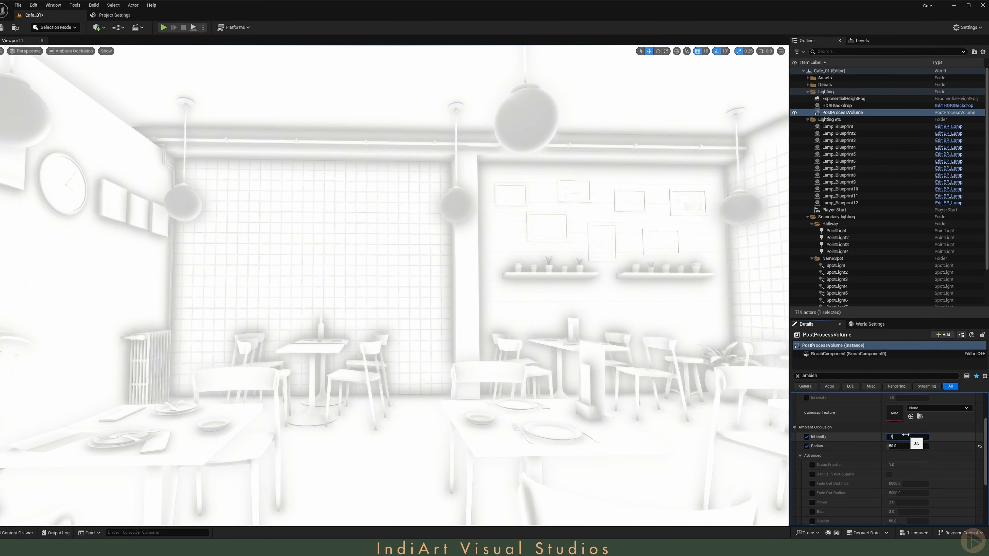
Step: Set the ambient occlusion intensity to 0.3
key(Return)
text(1)
key(Return)
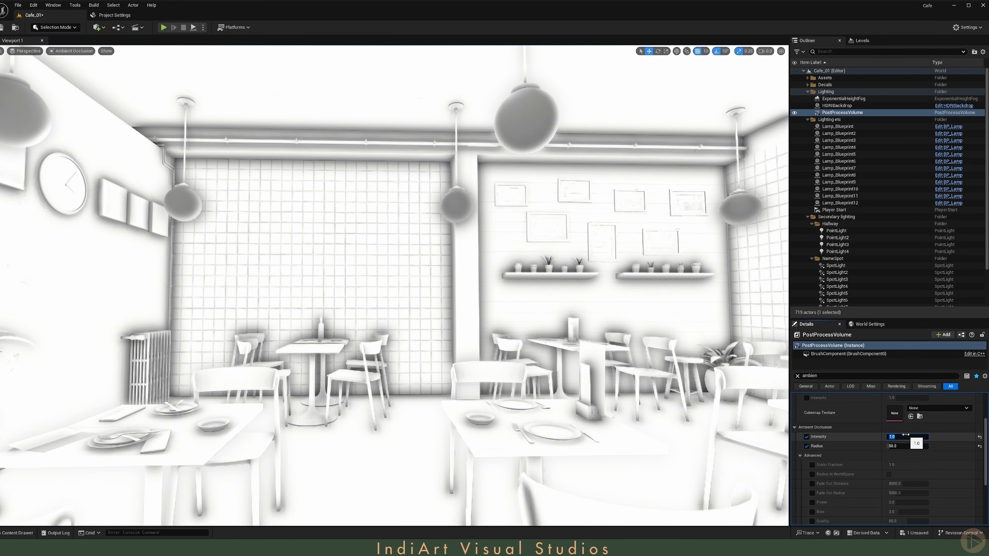
text(.3)
key(Return)
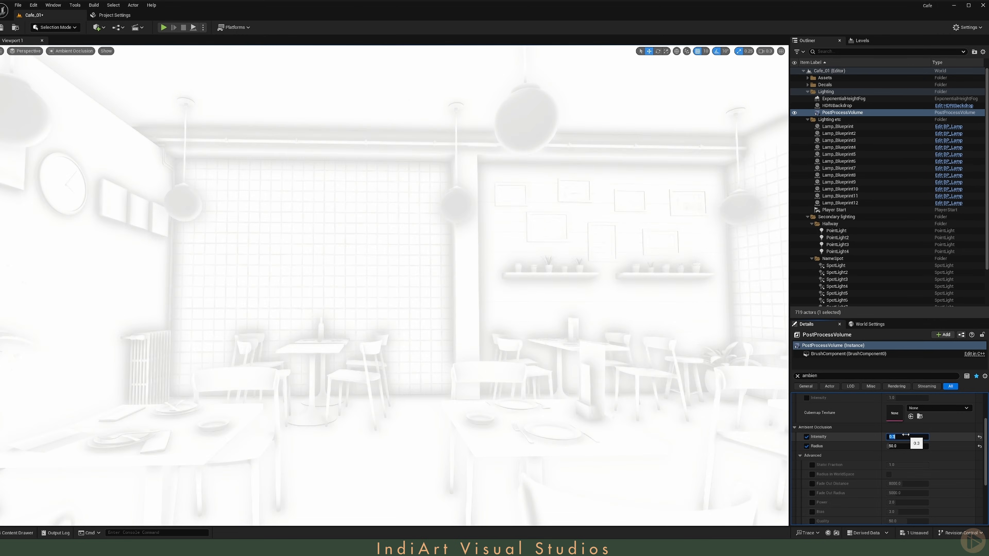
Step: Switch the viewport back to Lit mode to check the occlusion in the scene
right_drag(337, 191, 306, 181)
scroll(314, 218, down, 1)
key(s)
scroll(312, 203, up, 3)
key(alt+4)
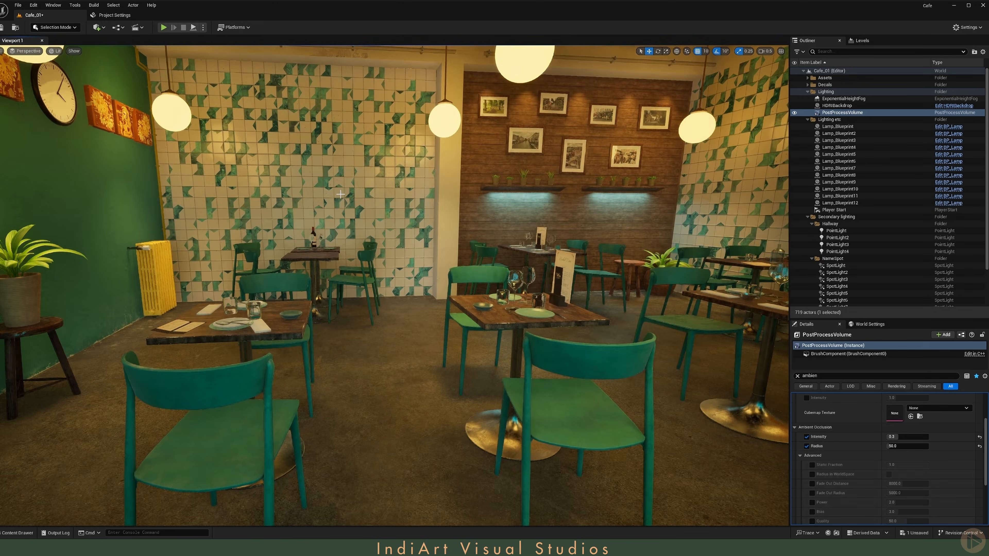
mouse_move(340, 193)
right_down()
mouse_move(356, 176)
mouse_move(322, 180)
mouse_move(330, 180)
right_up()
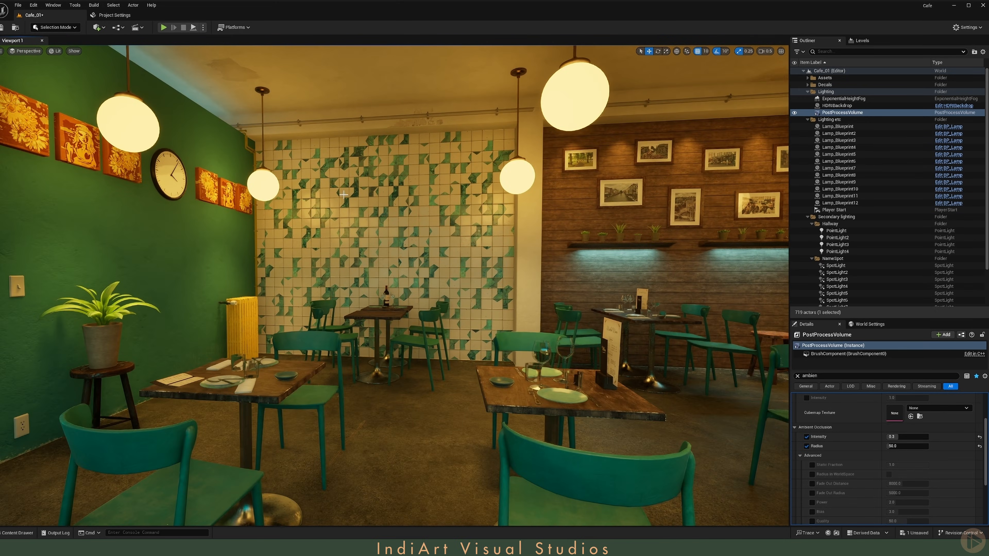
Step: Try ambient occlusion intensity values of 1, 0.5 and 0
click(895, 436)
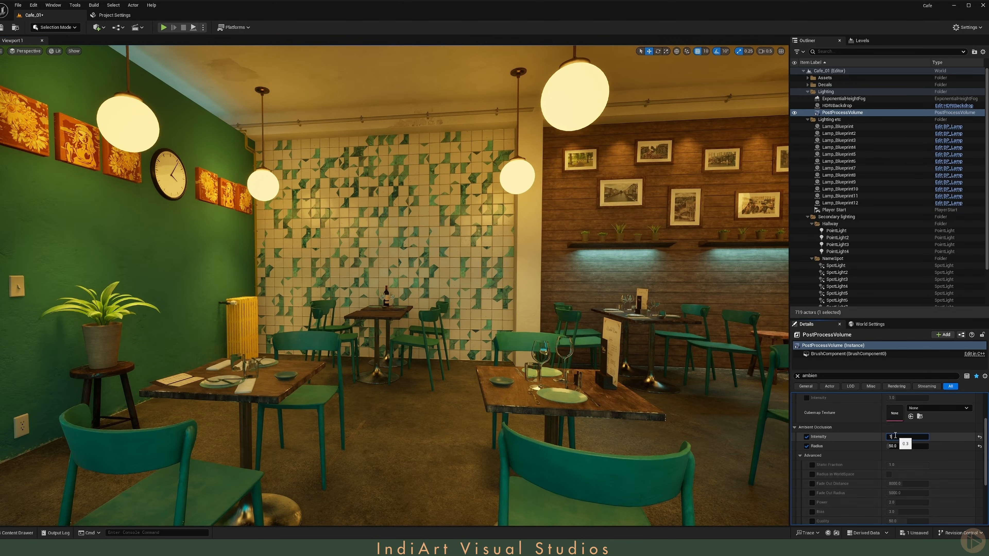
text(1)
key(Return)
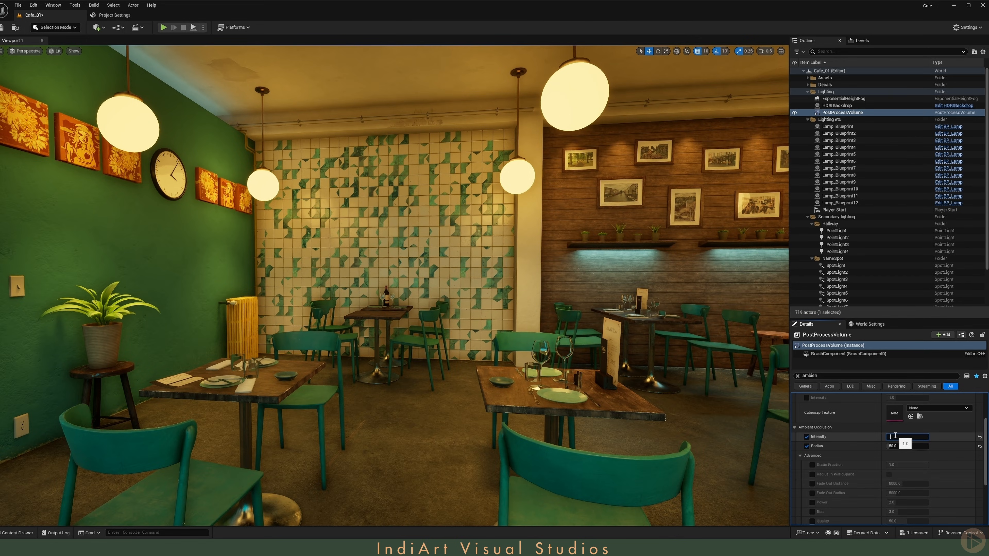
text(0.5)
key(Return)
text(0)
key(Return)
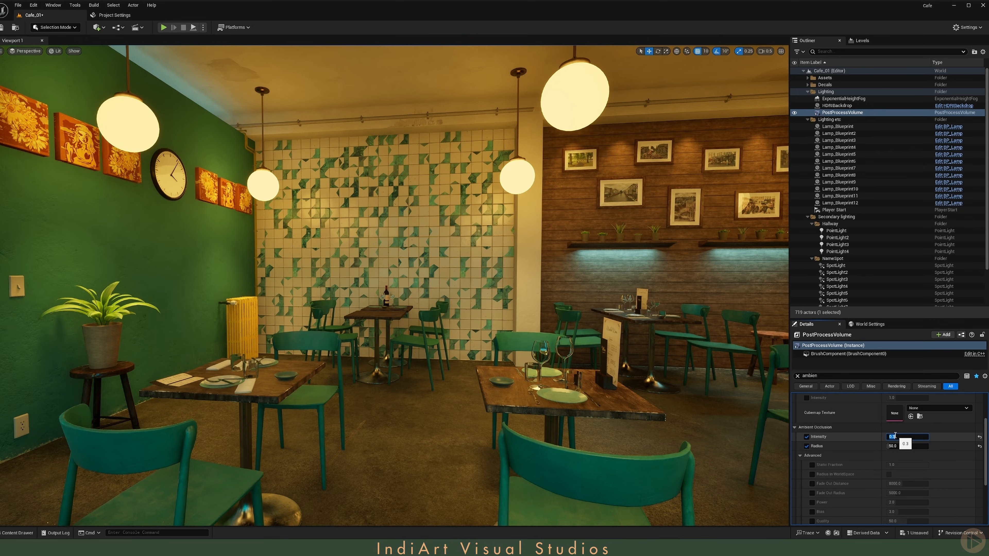
Step: Enable High Quality Translucency Reflections under Lumen Reflections in the post process volume
right_drag(720, 432, 641, 416)
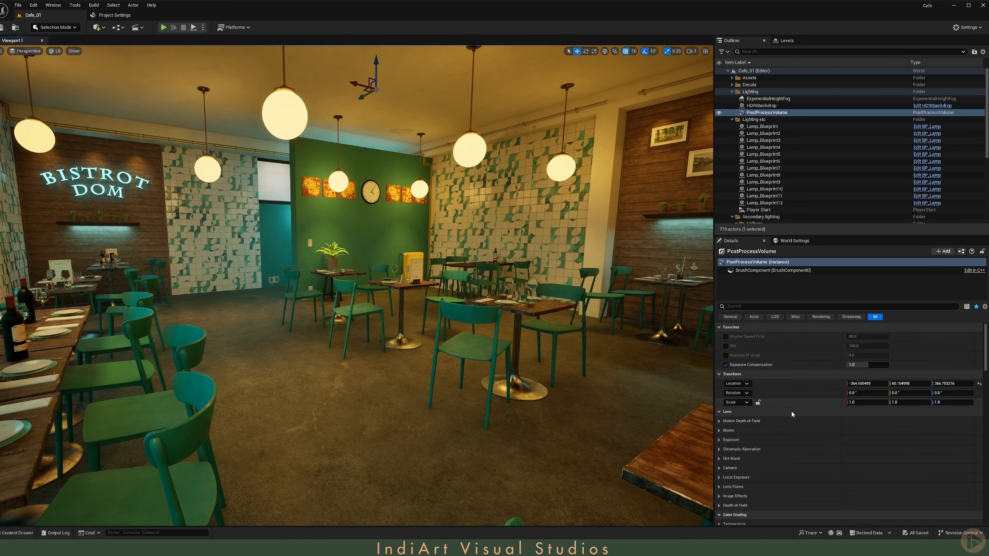
scroll(784, 444, down, 10)
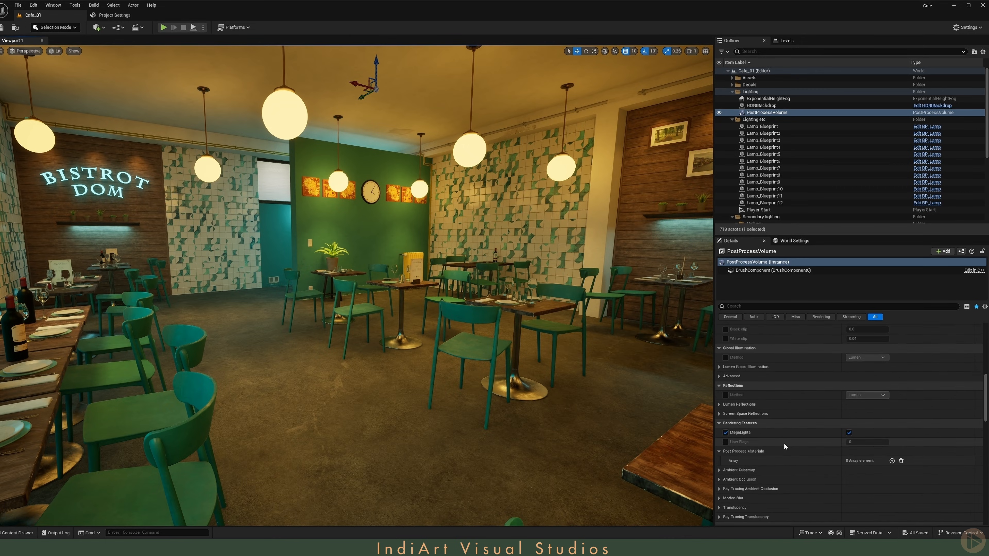
scroll(784, 444, down, 1)
click(719, 370)
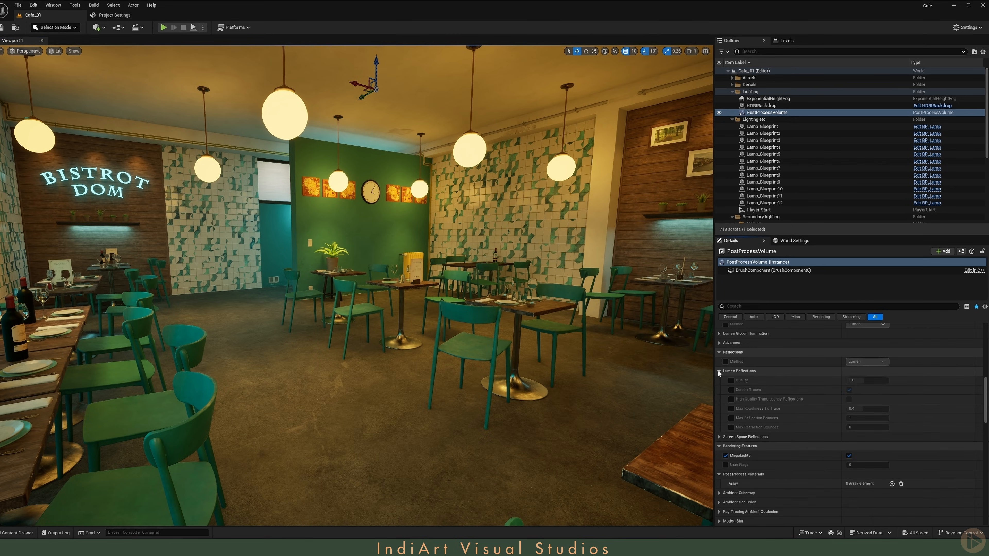
click(731, 399)
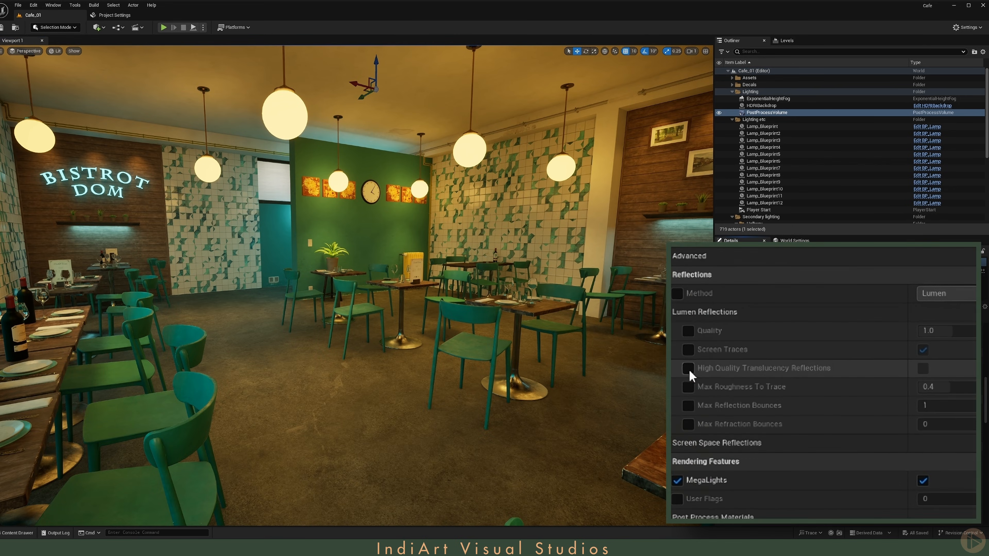
click(925, 371)
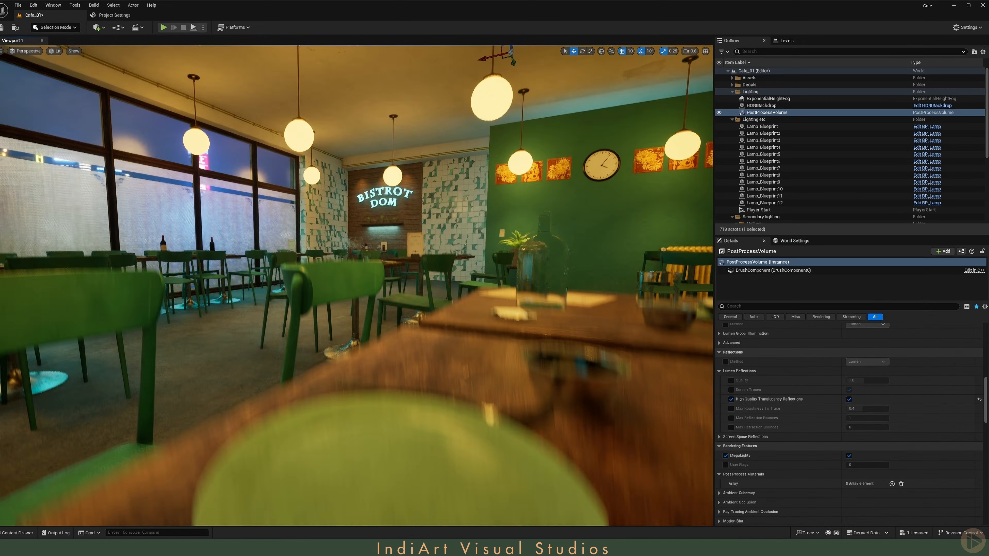
click(849, 399)
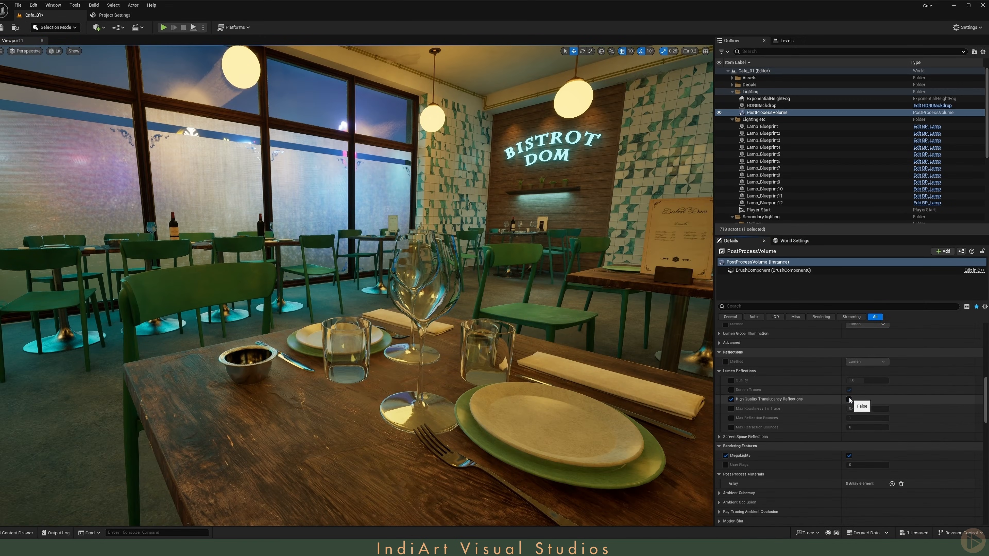
click(849, 399)
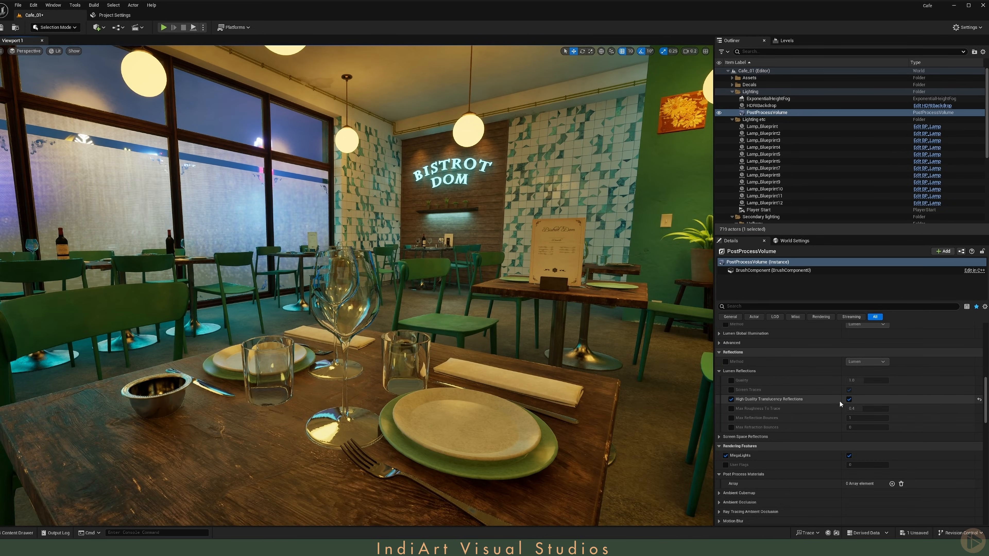
Step: Set the Translucency Type to Ray Tracing in the post process volume
scroll(765, 448, down, 5)
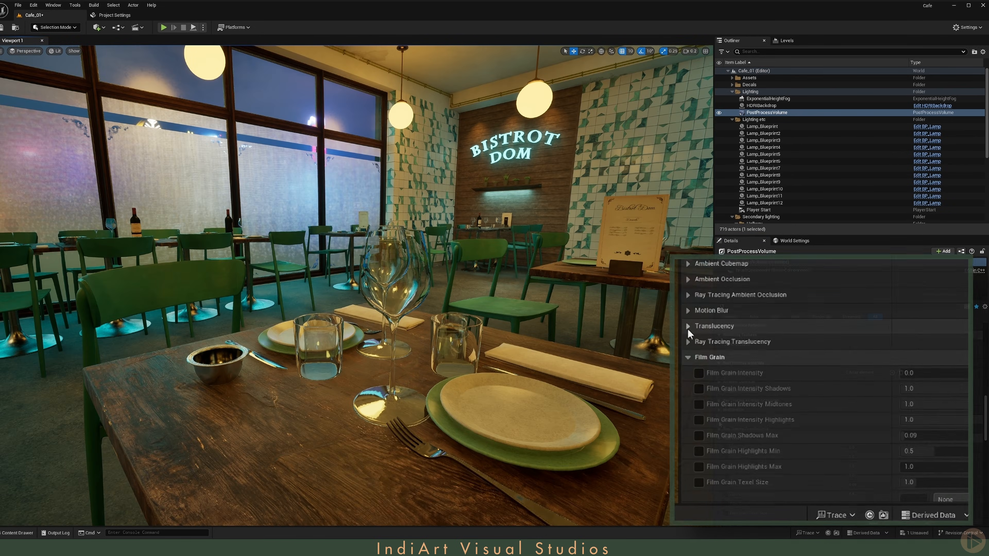
click(684, 317)
click(705, 332)
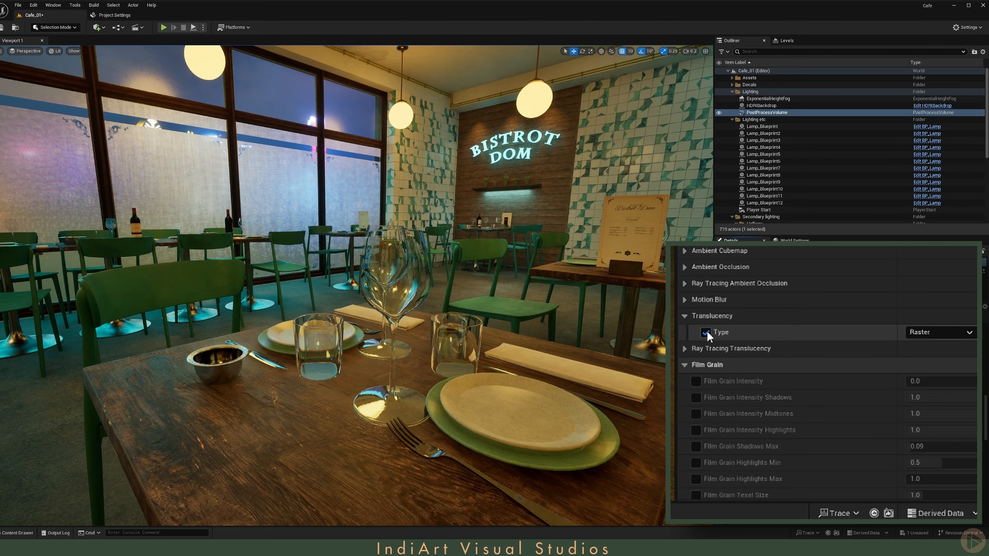
click(919, 332)
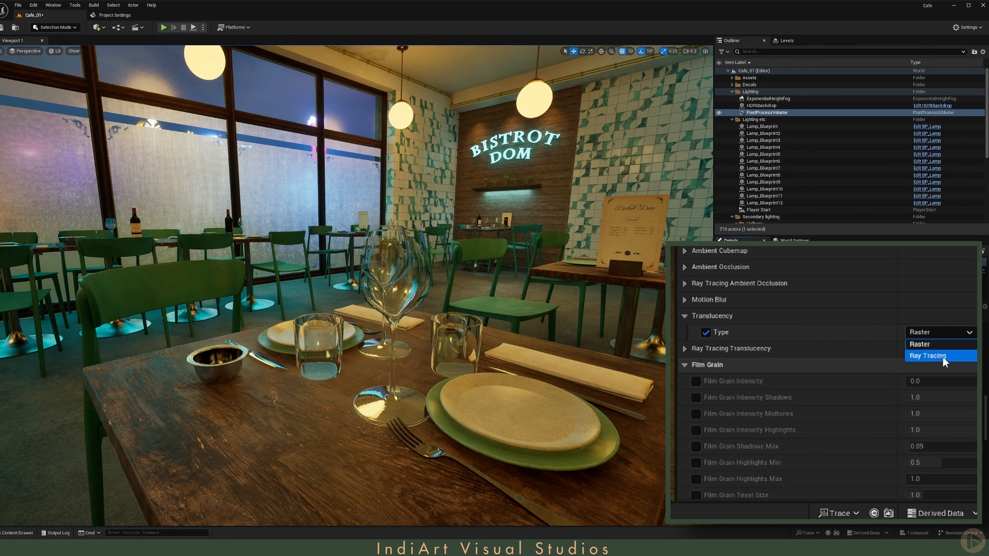
click(934, 355)
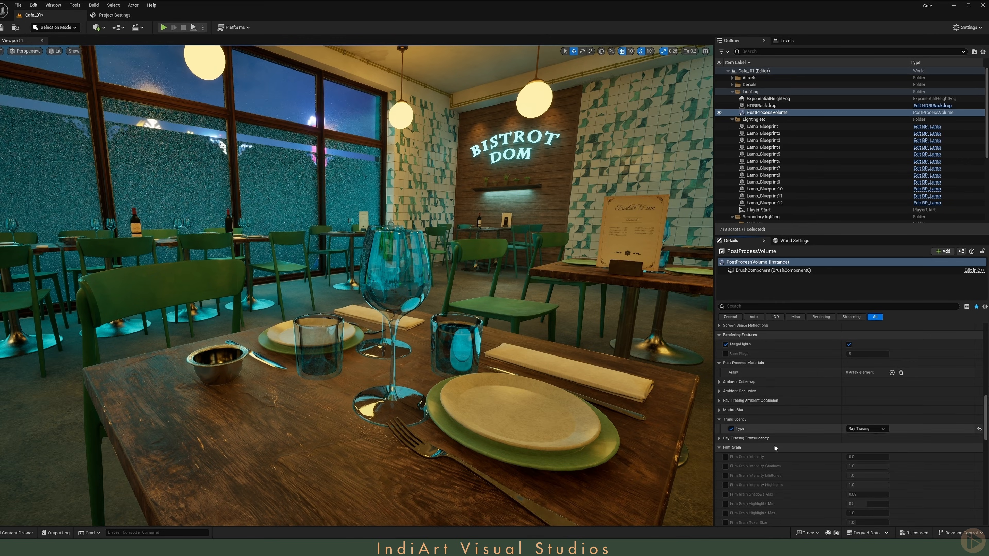
Step: Expand Ray Tracing Translucency and enable the Max Refraction Rays, Samples Per Pixel and Refraction overrides
click(718, 438)
click(706, 381)
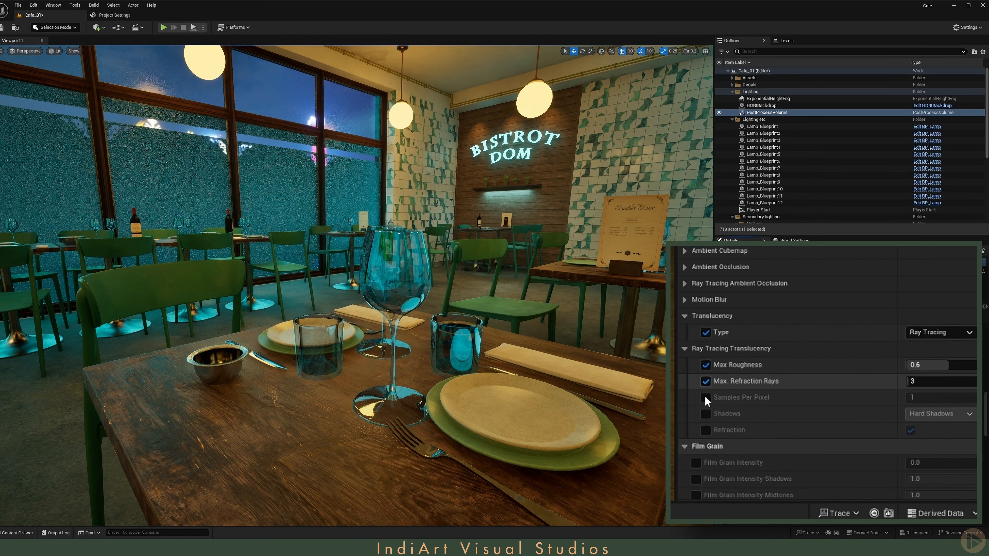
click(705, 398)
click(706, 430)
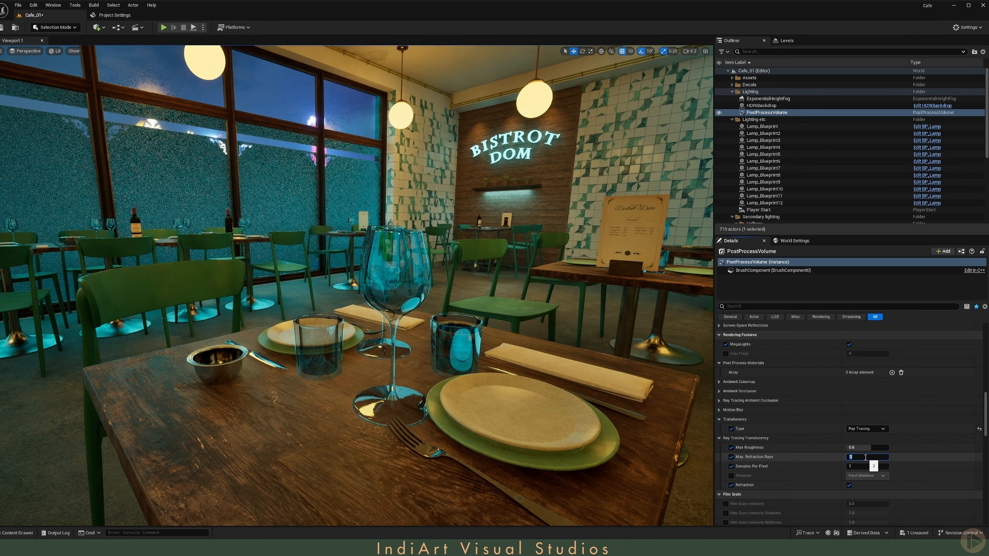
Step: Move through the viewport to inspect the glass refraction on the table
key(w)
right_drag(474, 260, 509, 258)
scroll(474, 259, down, 1)
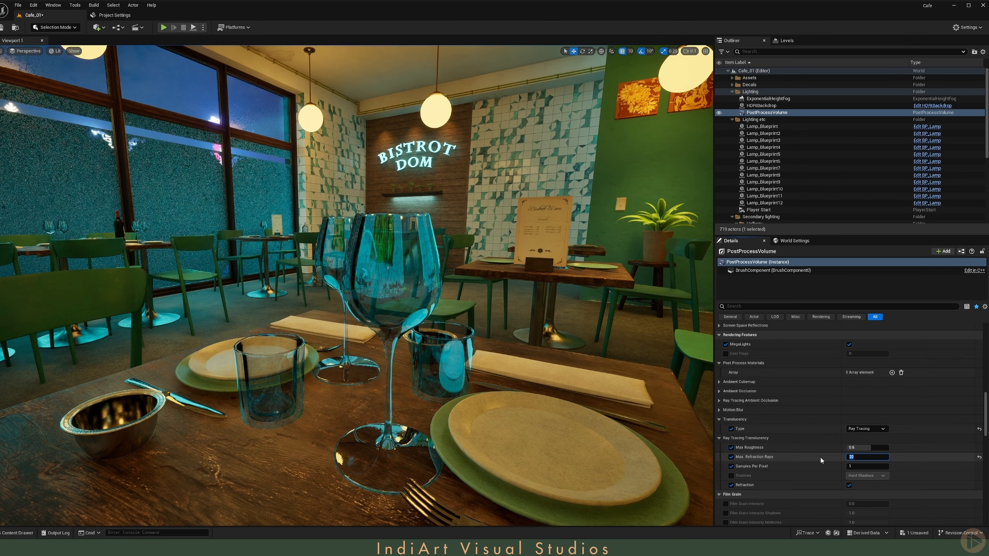
click(810, 458)
key(s)
right_drag(337, 347, 338, 367)
click(338, 347)
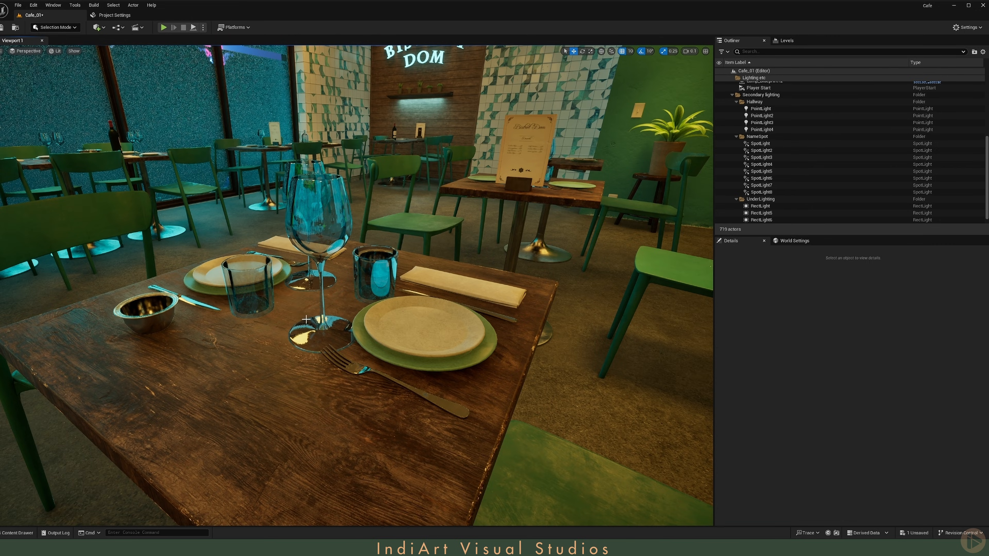
Step: Place a point light from the Lights actors into the scene near the table
click(100, 28)
mouse_move(129, 110)
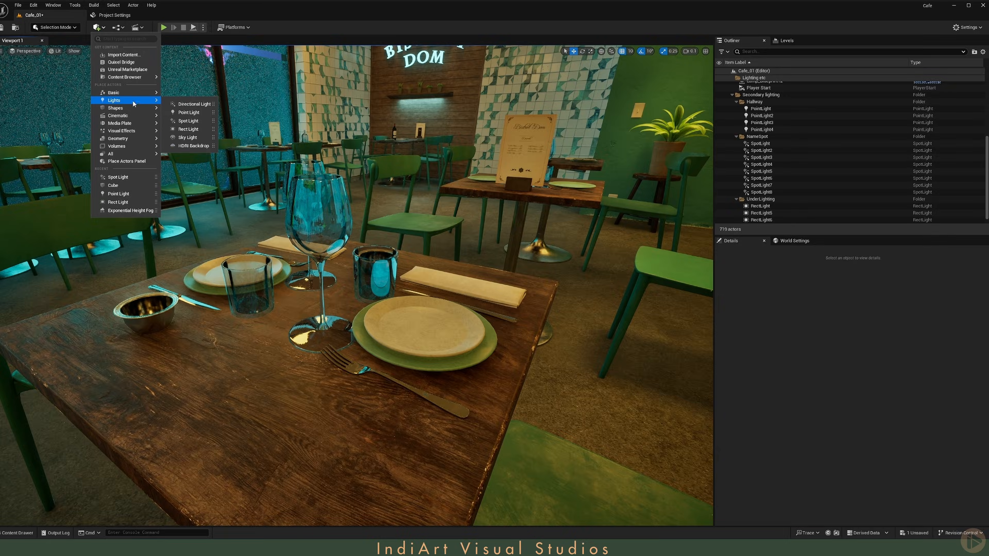
drag(191, 113, 370, 306)
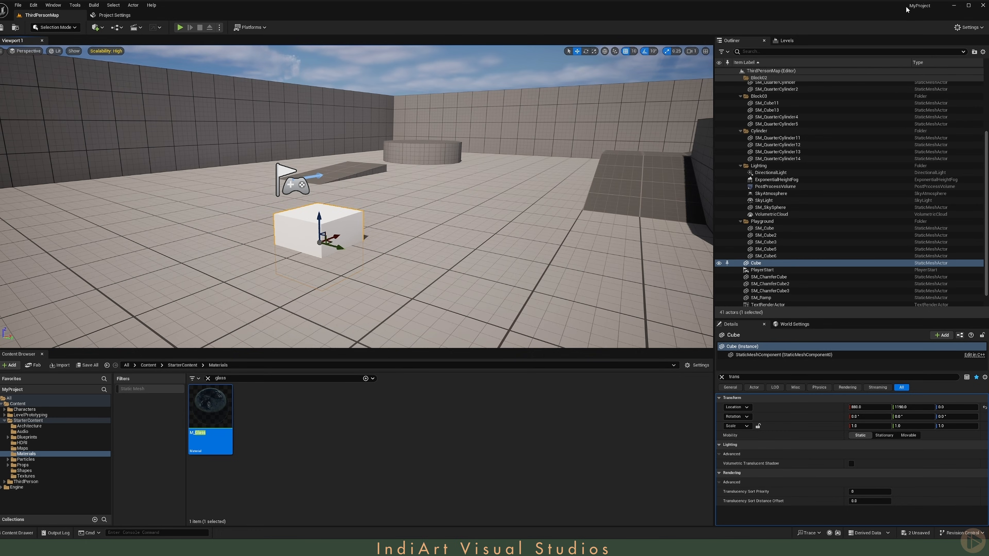
Step: Create a material instance from the M_Glass material in the Starter Content materials
mouse_move(913, 7)
right_drag(389, 195, 375, 205)
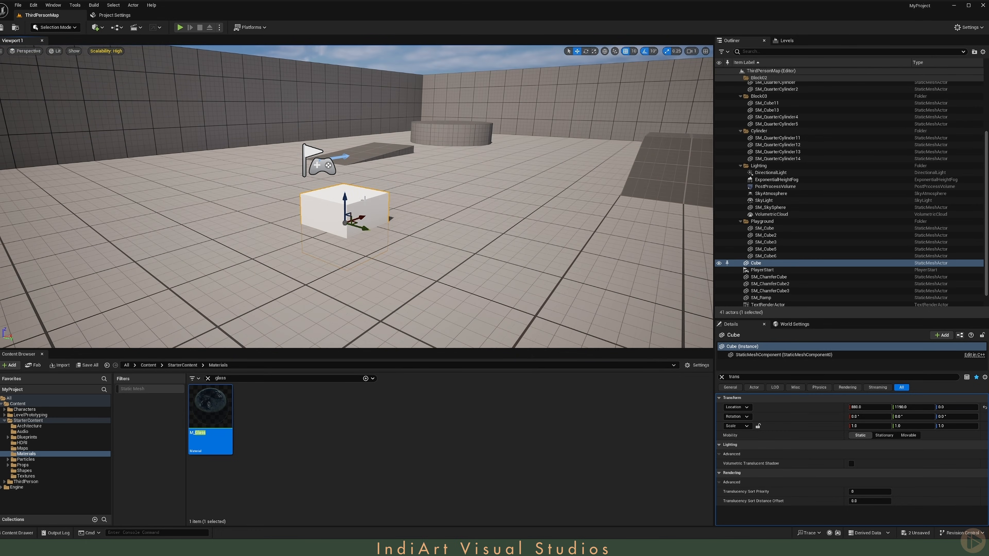
right_click(204, 418)
click(257, 263)
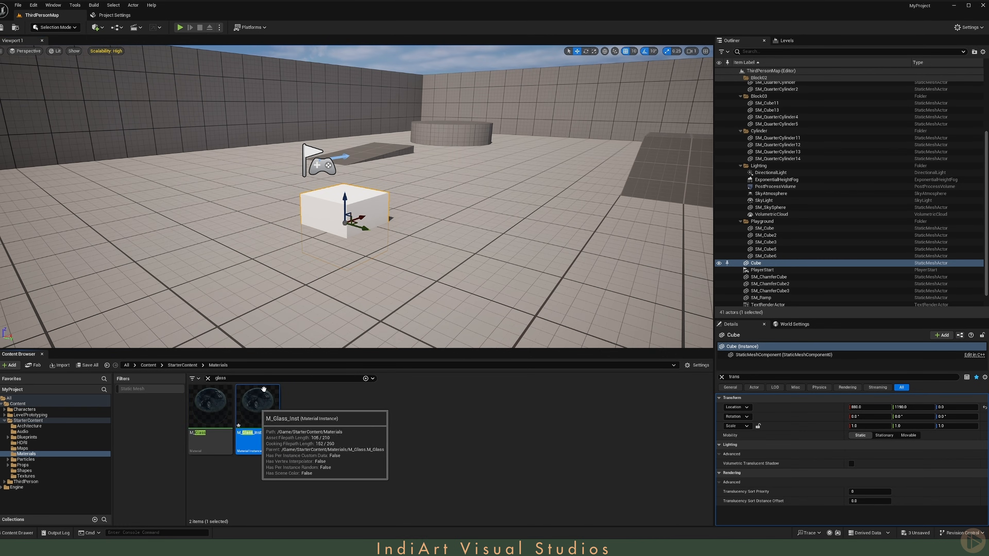
Step: Apply M_Glass_Inst to the cube in the ThirdPersonMap level and save all
drag(263, 389, 326, 200)
right_drag(325, 200, 291, 197)
key(d)
key(w)
scroll(325, 200, down, 1)
key(s)
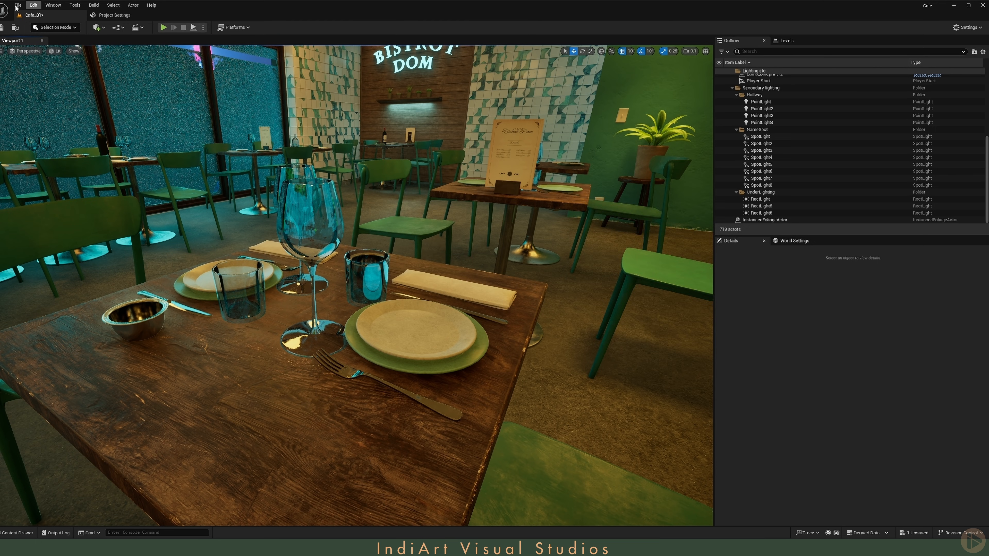
key(ctrl+shift+s)
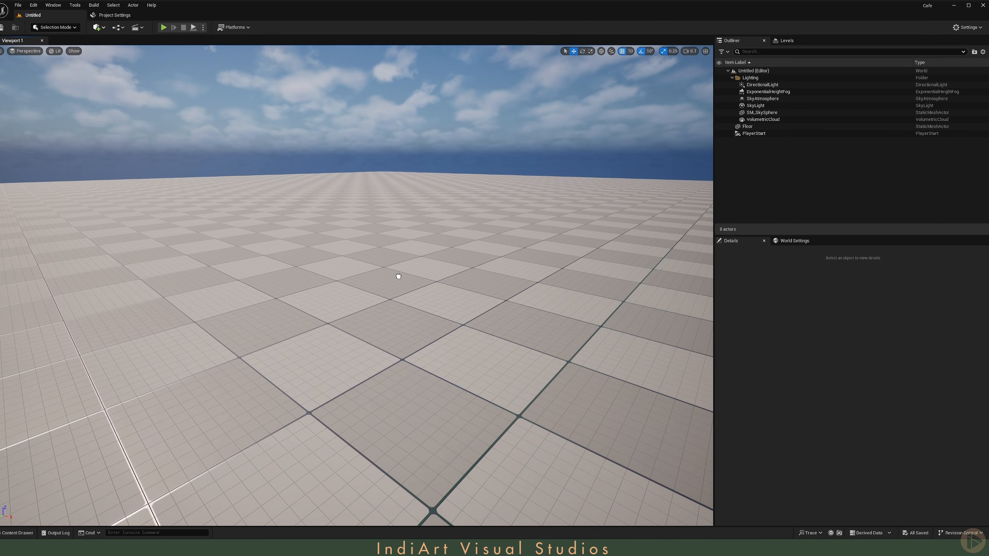
Step: Search the Starter Content in the content drawer for glass materials
click(397, 271)
click(18, 533)
click(27, 494)
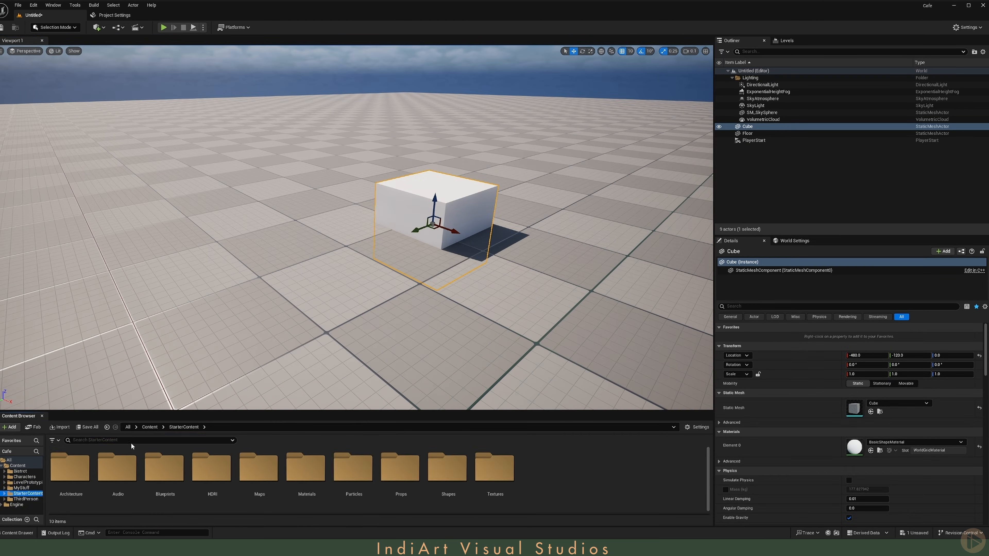
click(131, 441)
text(glass)
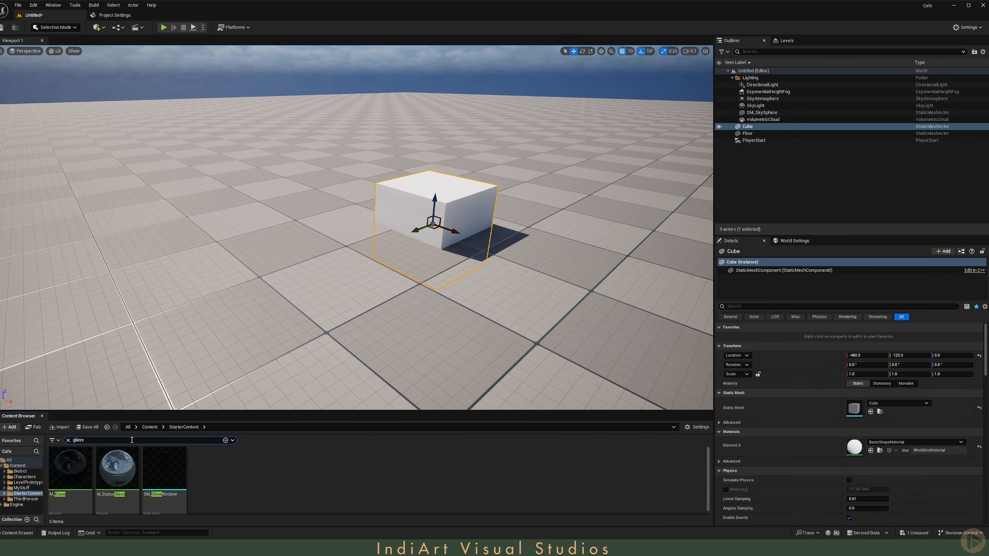
Step: Create a material instance from M_Glass and apply it to the cube in the untitled level
right_click(58, 479)
click(125, 298)
drag(116, 476, 442, 194)
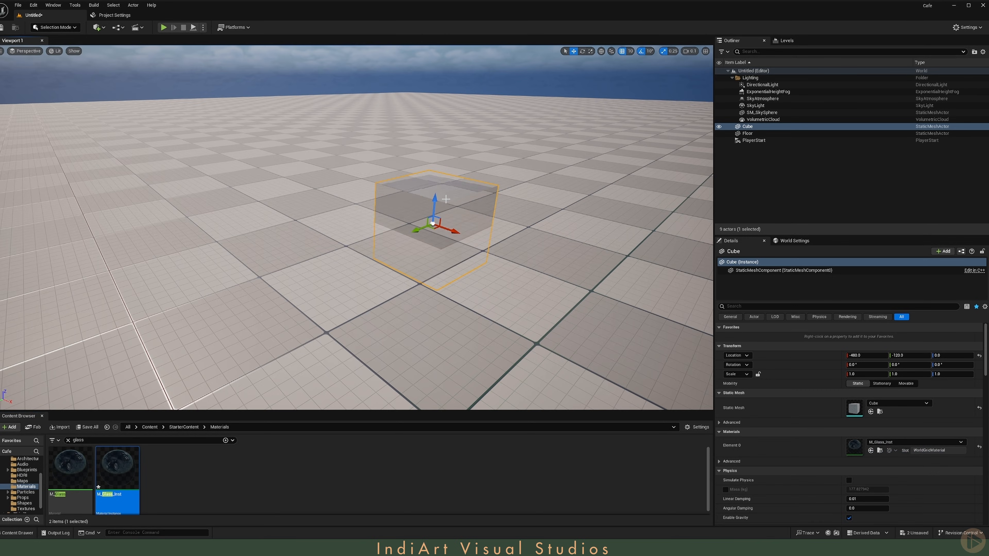
Step: Open the glass material instance and enable Cast Dynamic Shadow as Masked in its material property overrides
mouse_move(439, 195)
right_down()
mouse_move(458, 186)
mouse_move(445, 134)
mouse_move(450, 176)
mouse_move(439, 202)
right_up()
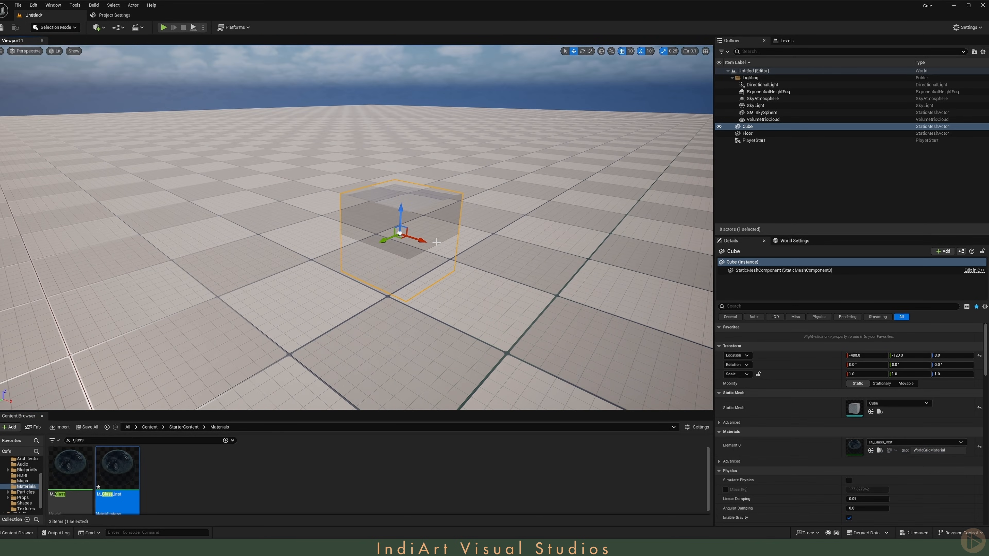
right_drag(436, 242, 404, 222)
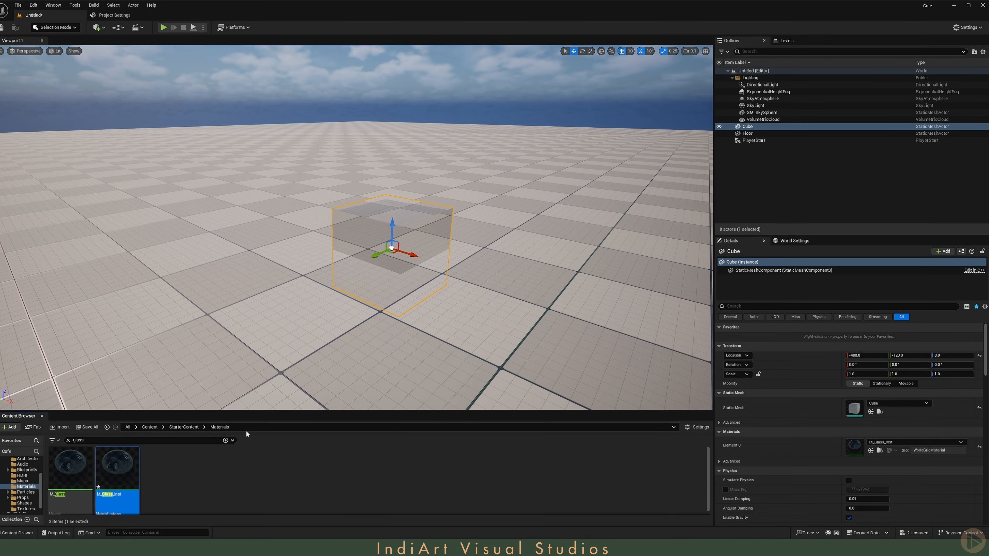
double_click(124, 476)
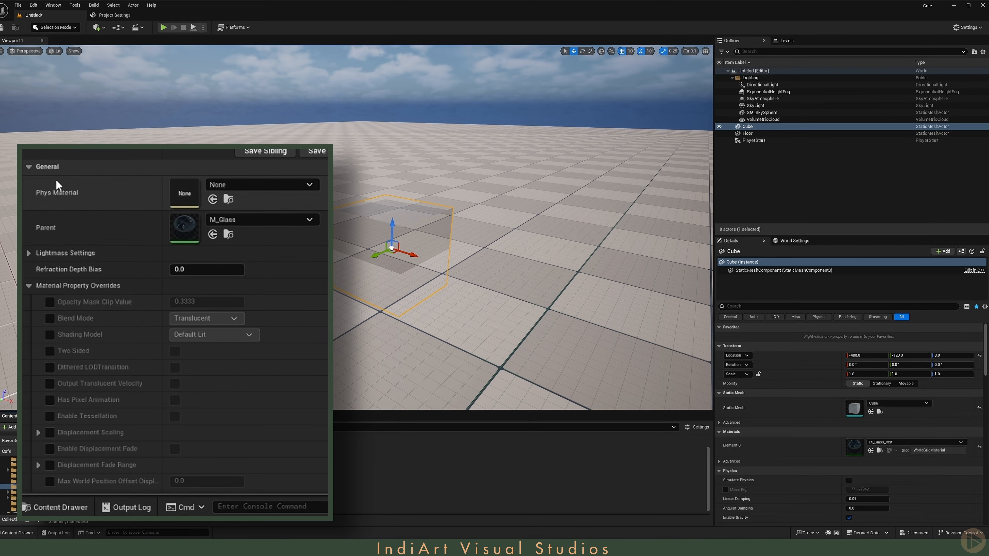
click(29, 169)
click(29, 167)
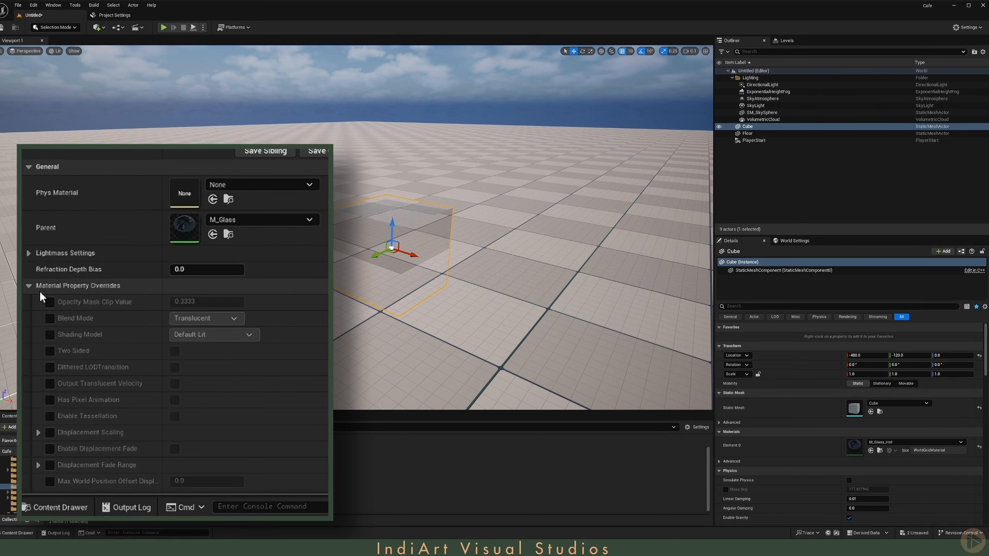
click(29, 286)
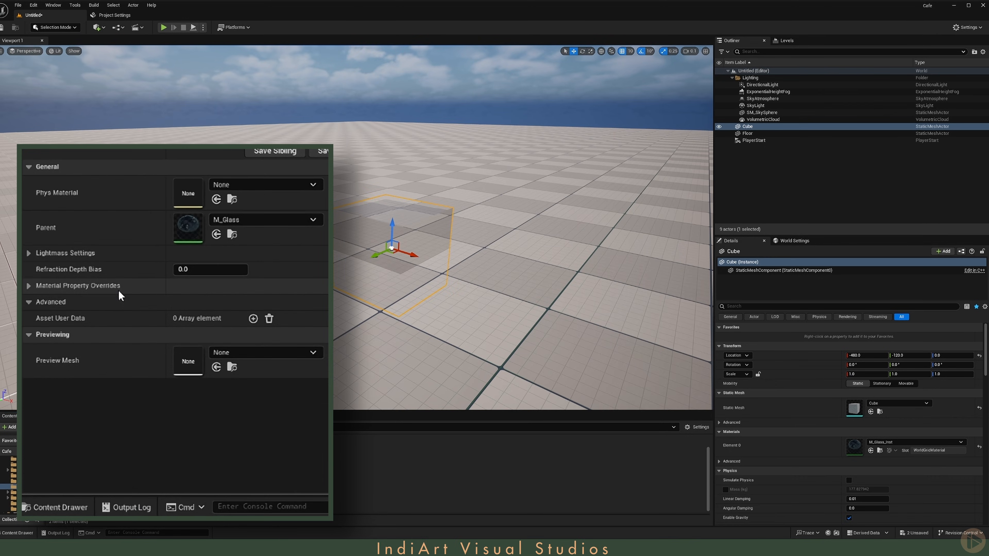
click(28, 286)
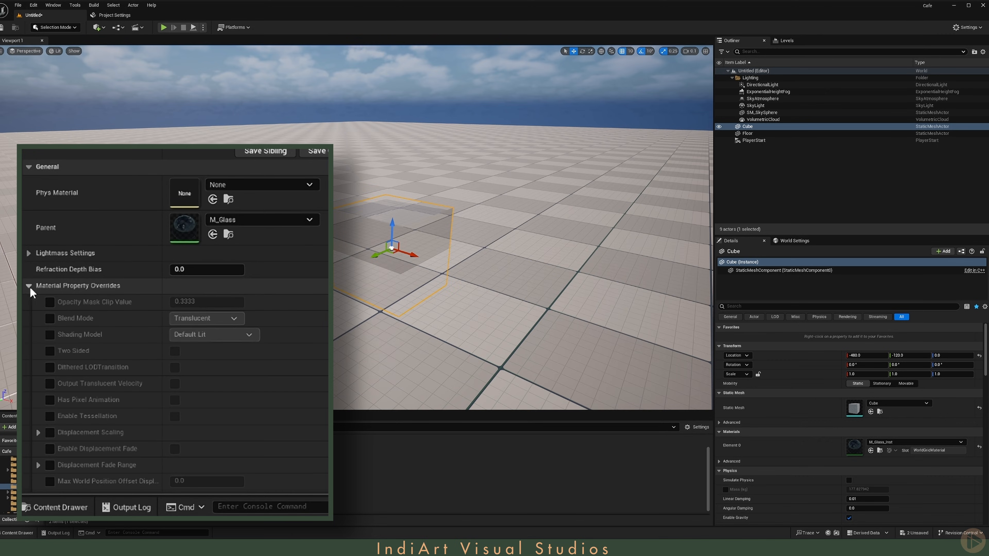
scroll(30, 291, down, 3)
click(50, 382)
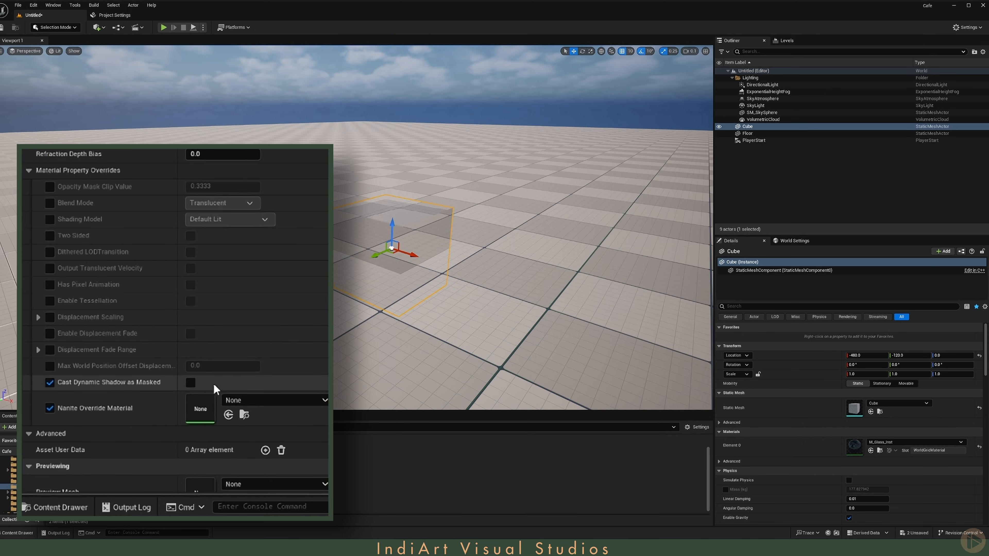
click(190, 382)
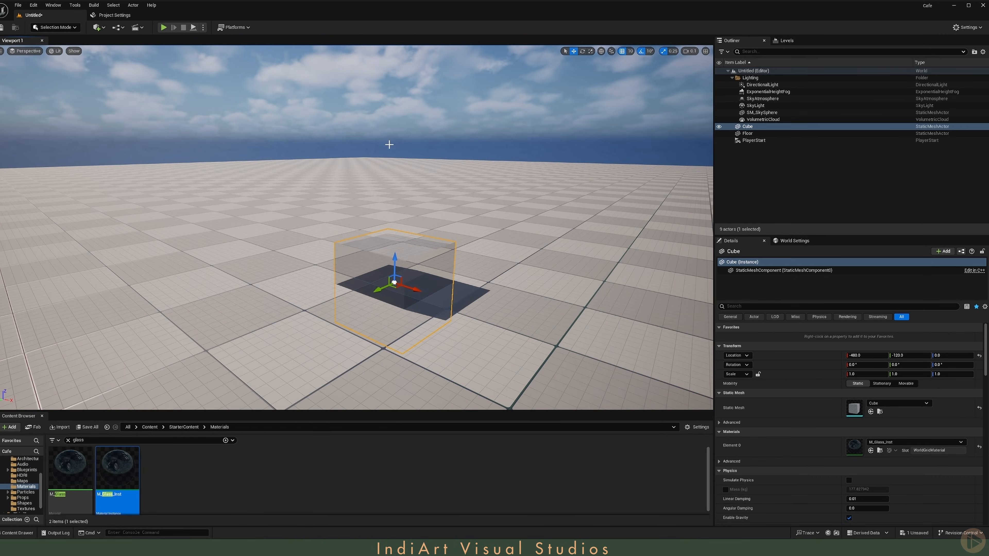
Step: Replace the directional light with a spot light raised above the glass cube
click(762, 85)
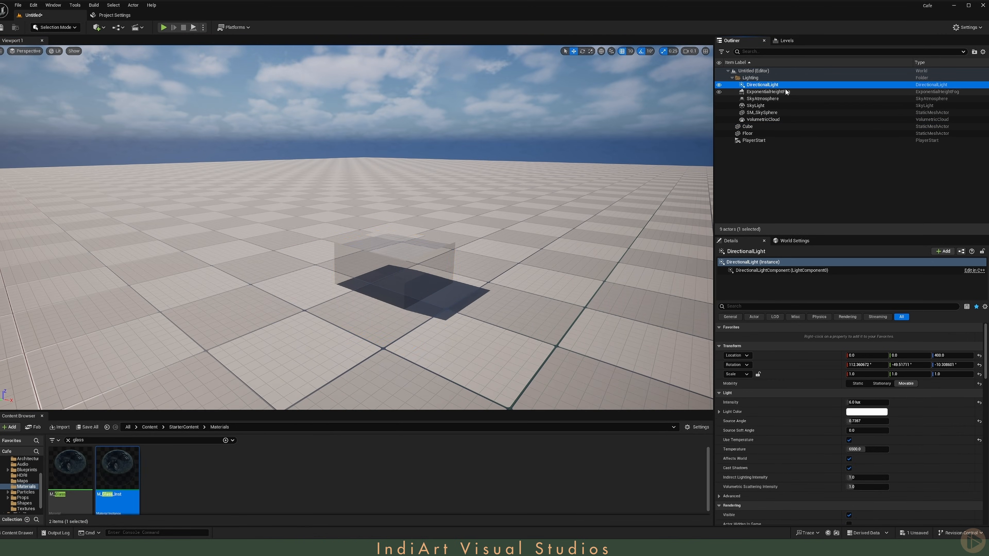
key(Delete)
click(98, 27)
mouse_move(116, 100)
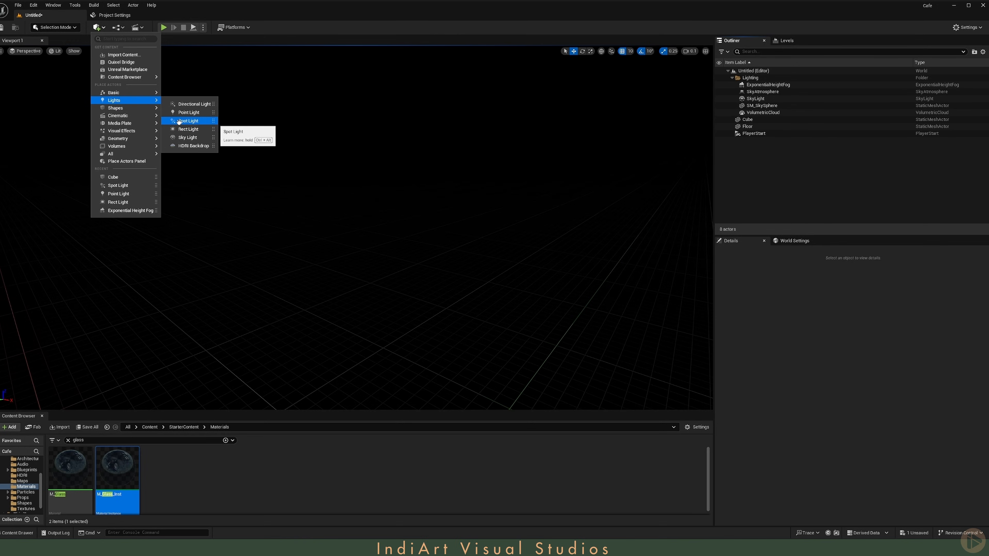
drag(179, 121, 413, 190)
key(w)
mouse_move(414, 190)
right_down()
mouse_move(418, 210)
mouse_move(418, 172)
right_up()
scroll(416, 199, up, 3)
key(s)
drag(381, 222, 381, 69)
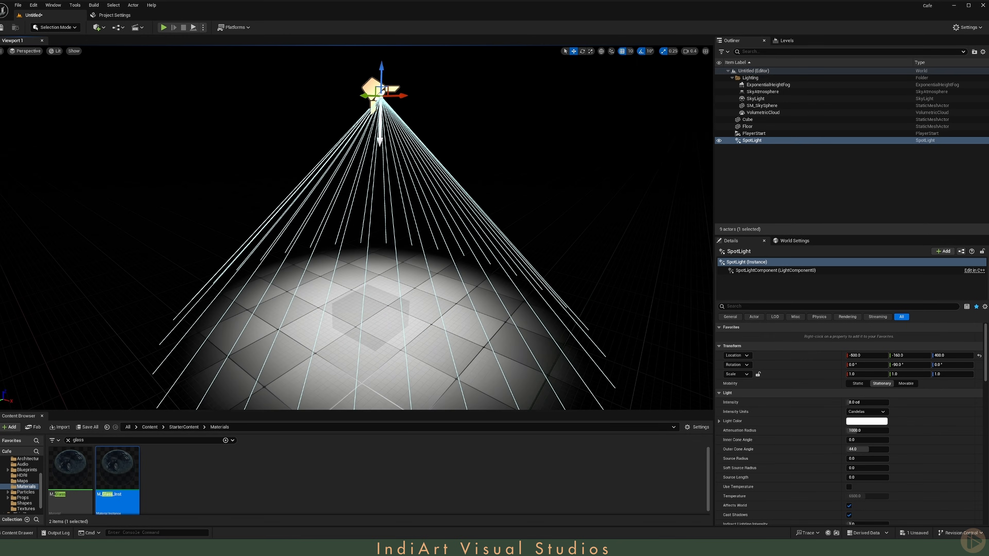
key(w)
mouse_move(381, 70)
right_down()
mouse_move(377, 88)
mouse_move(380, 78)
right_up()
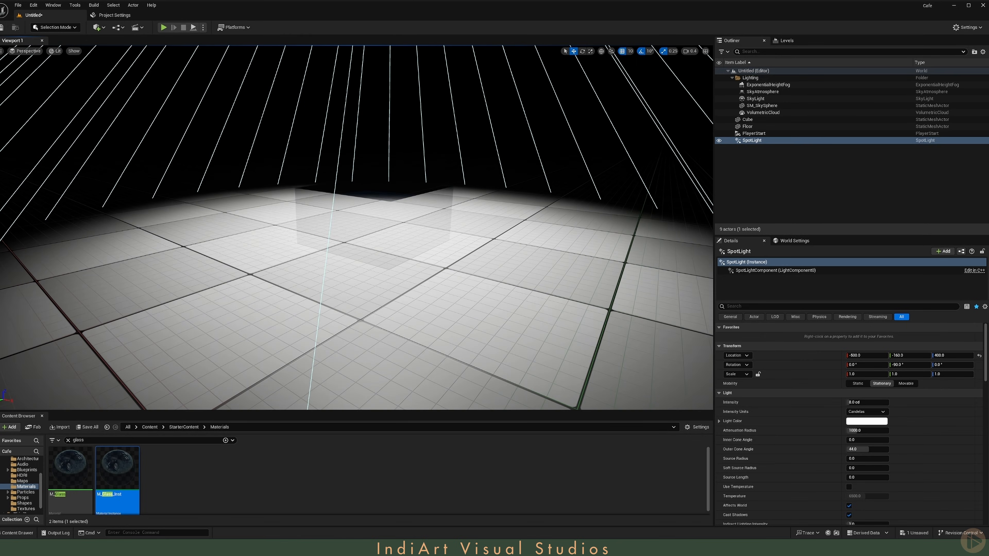
Step: Replace the directional light in ThirdPersonMap with a spot light and position it over the cube
click(757, 546)
click(228, 192)
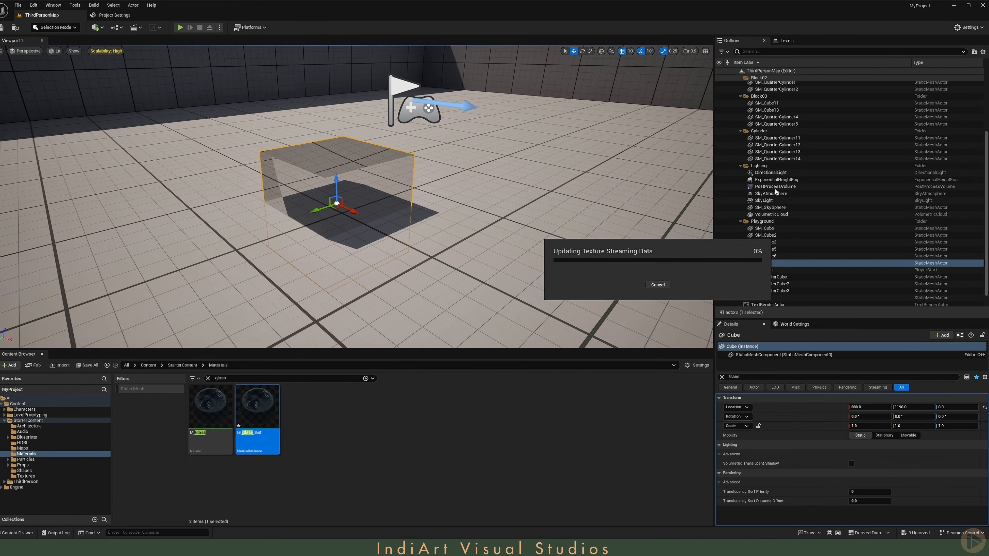
click(775, 173)
key(Delete)
click(96, 27)
mouse_move(125, 101)
click(190, 120)
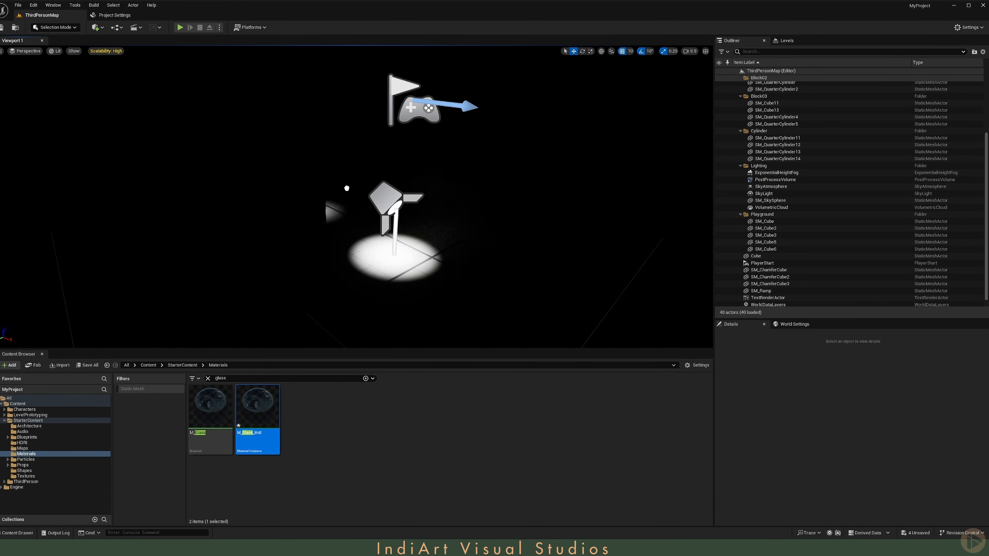
drag(410, 130, 383, 117)
right_drag(413, 153, 393, 140)
drag(366, 84, 366, 74)
drag(432, 134, 381, 132)
right_drag(380, 132, 381, 109)
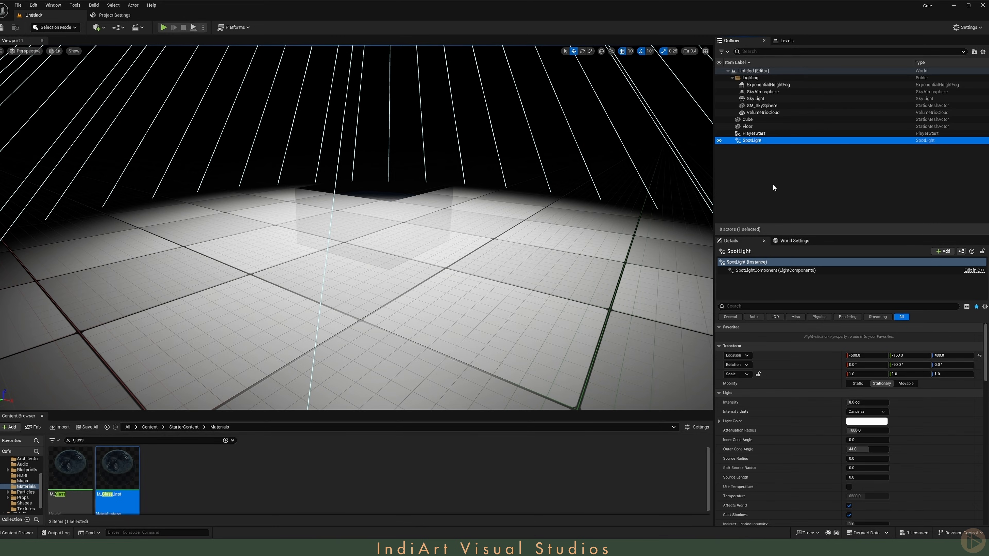
Step: Disable Allow MegaLights on the spot light
right_drag(506, 253, 506, 253)
right_drag(377, 252, 374, 218)
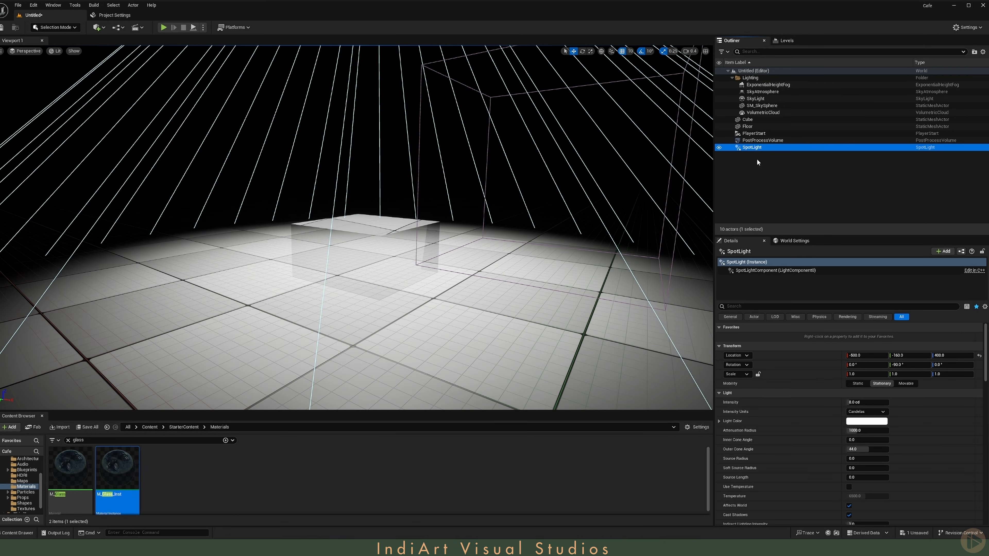
click(791, 307)
text(mega)
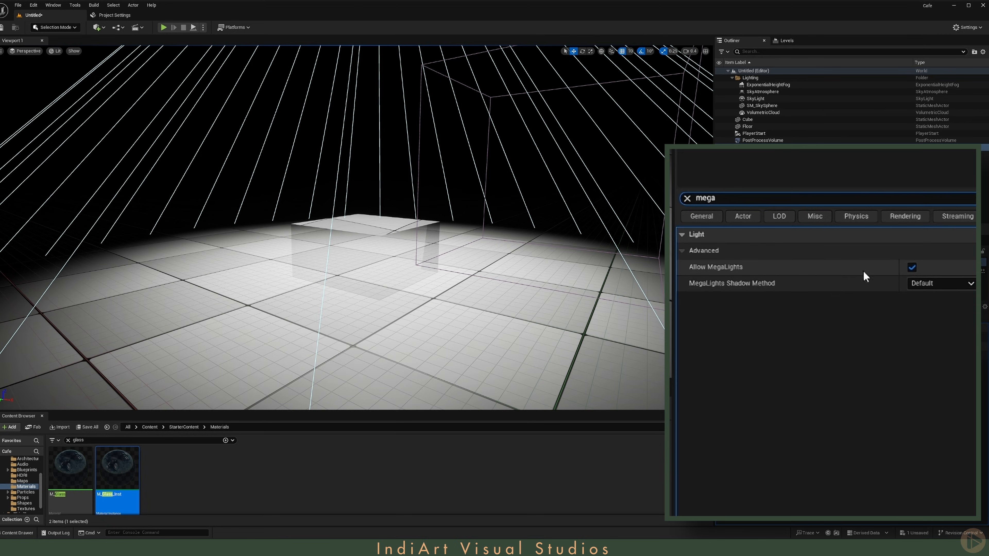
click(911, 268)
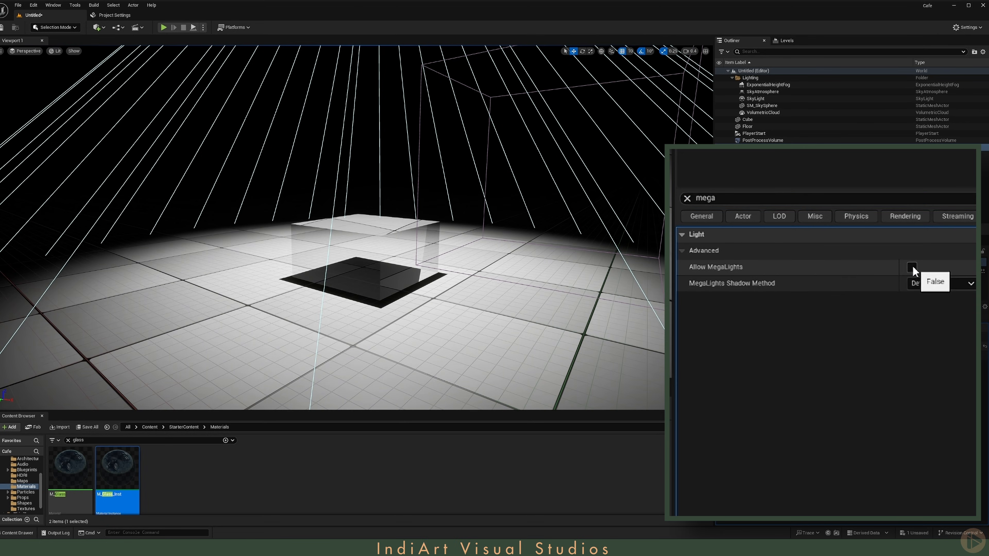
click(912, 267)
click(911, 269)
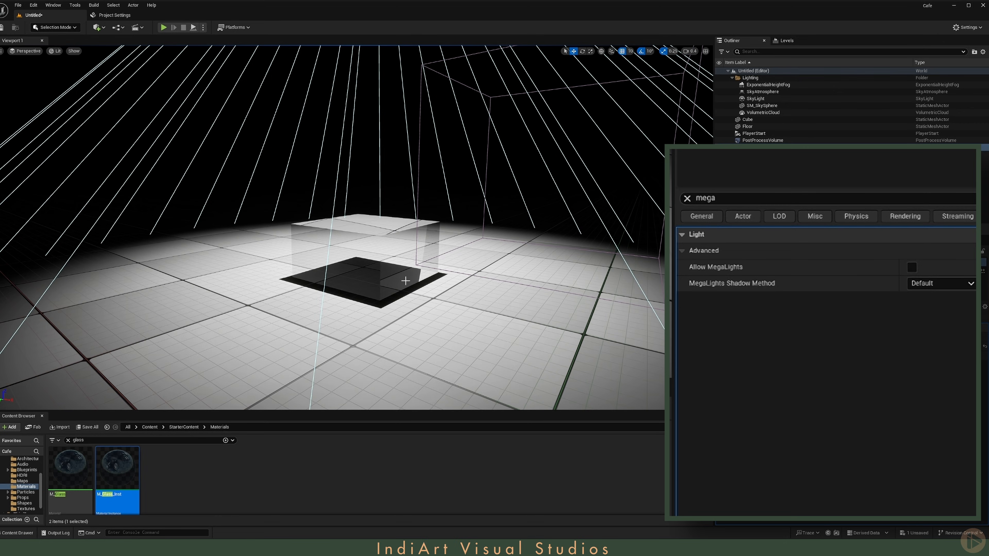
Step: Re-enable Allow MegaLights on the spot light and set its MegaLights Shadow Method to Virtual Shadow Map
click(911, 267)
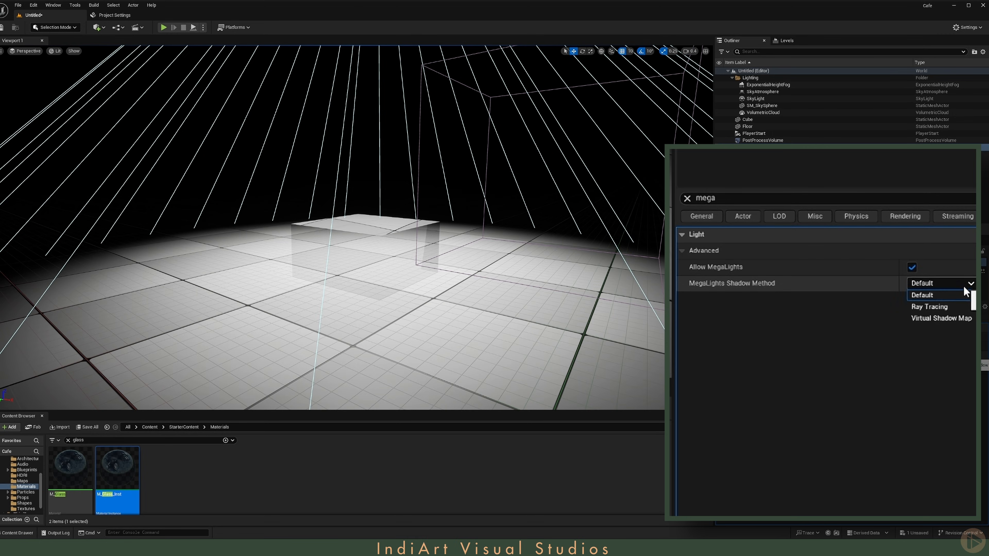
click(960, 320)
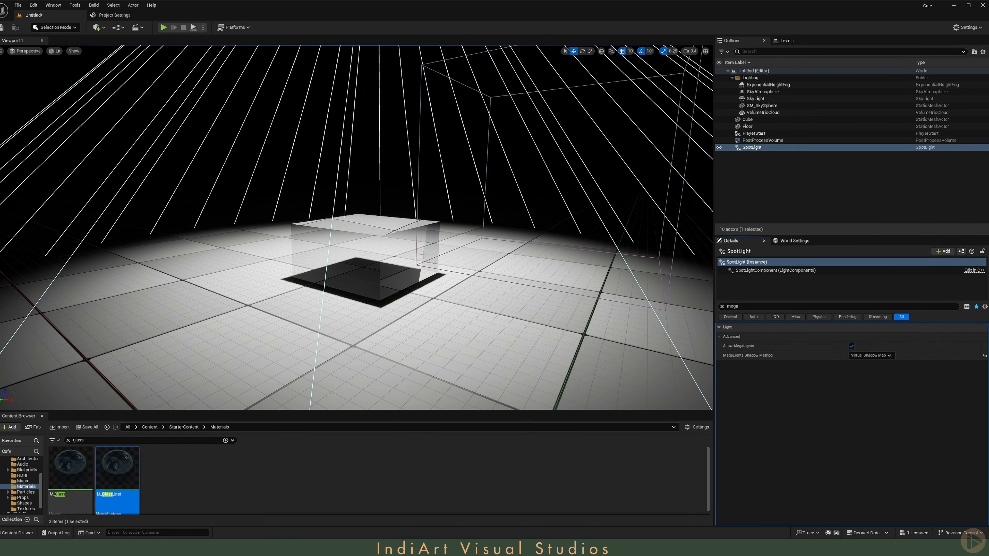
mouse_move(425, 255)
right_down()
mouse_move(431, 263)
mouse_move(416, 251)
right_up()
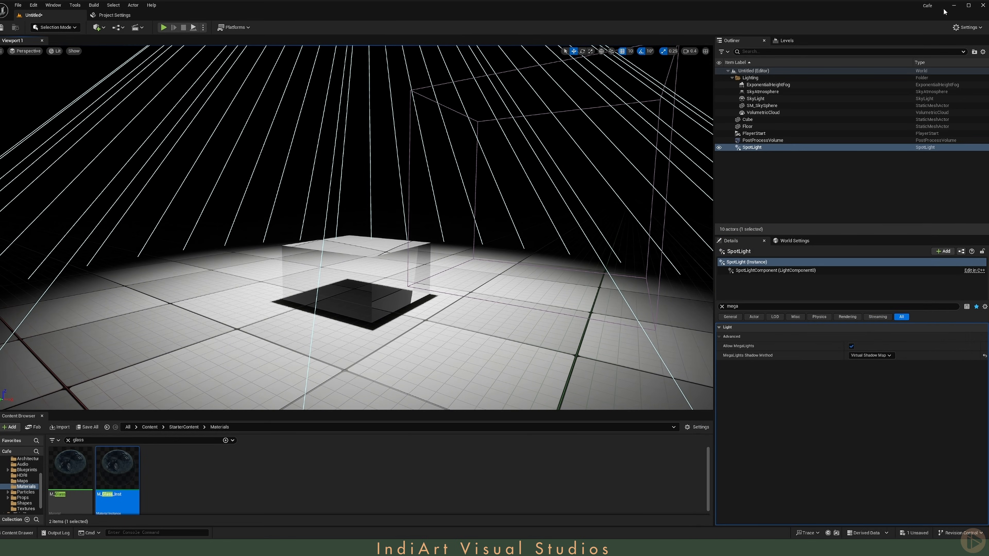
Step: Open the Cafe_01 level from the Bistrot content folder
drag(44, 463, 73, 465)
scroll(37, 470, up, 3)
click(35, 471)
click(97, 440)
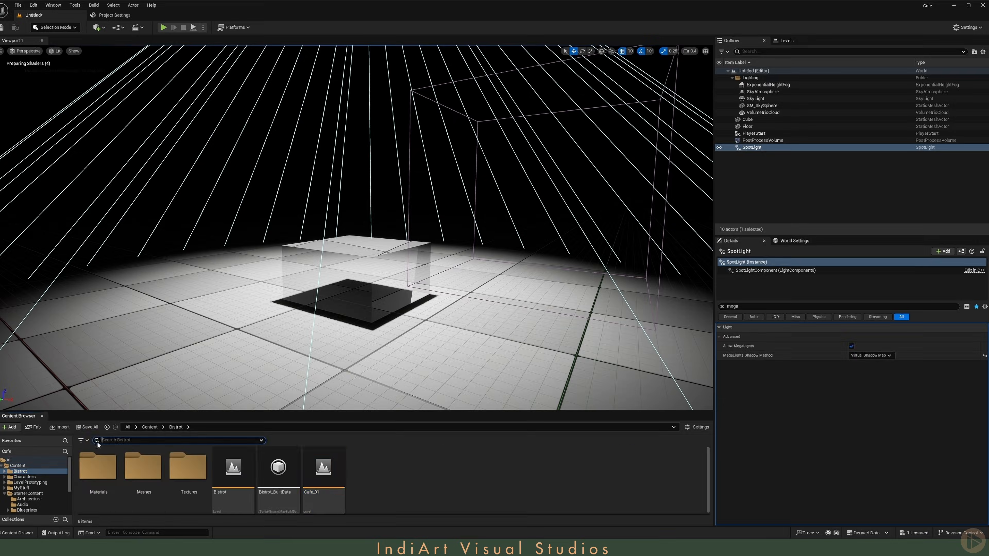
double_click(323, 470)
click(716, 352)
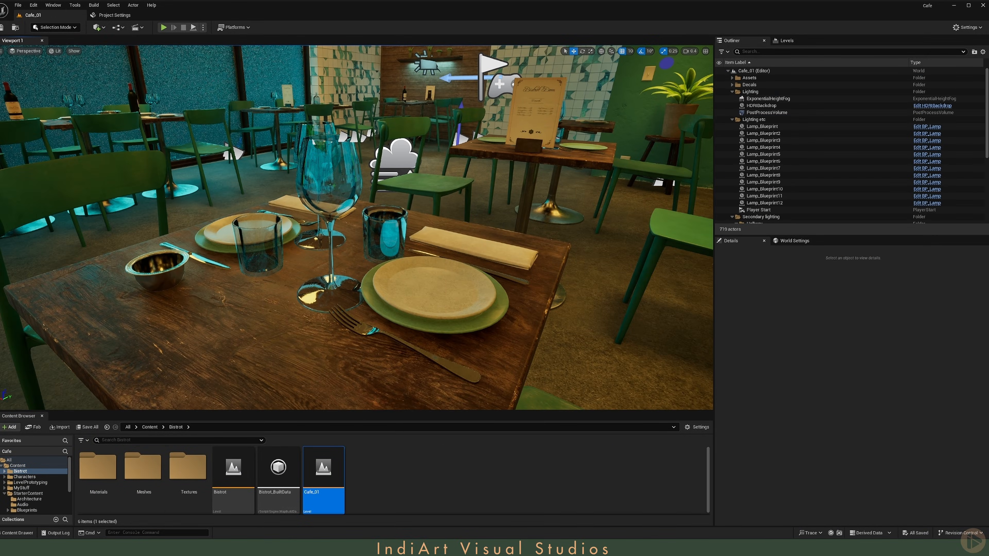
Step: Open the wine glass's M_GlassProps_Dirt material instance, enable Cast Dynamic Shadow as Masked, and save it
click(321, 190)
click(722, 306)
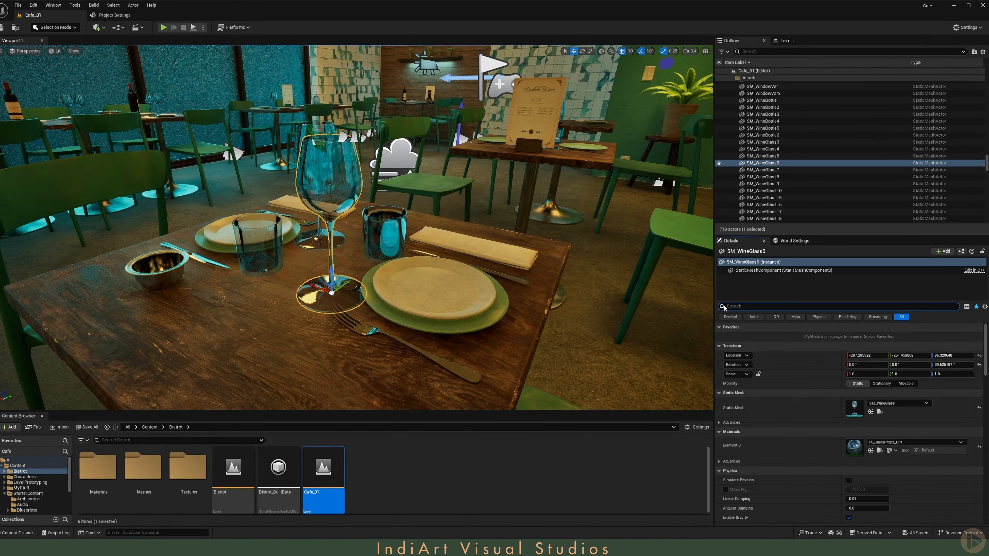
double_click(859, 438)
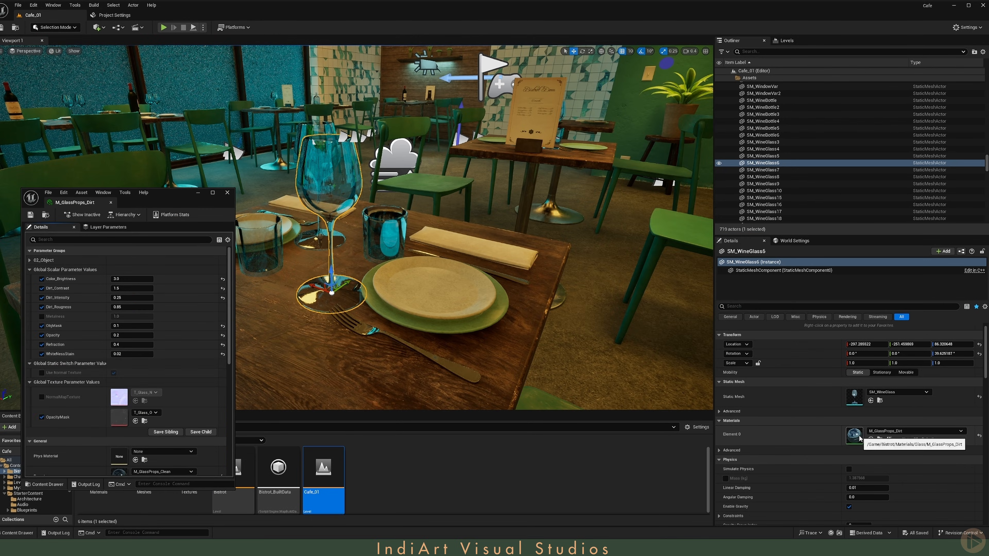
scroll(84, 379, down, 5)
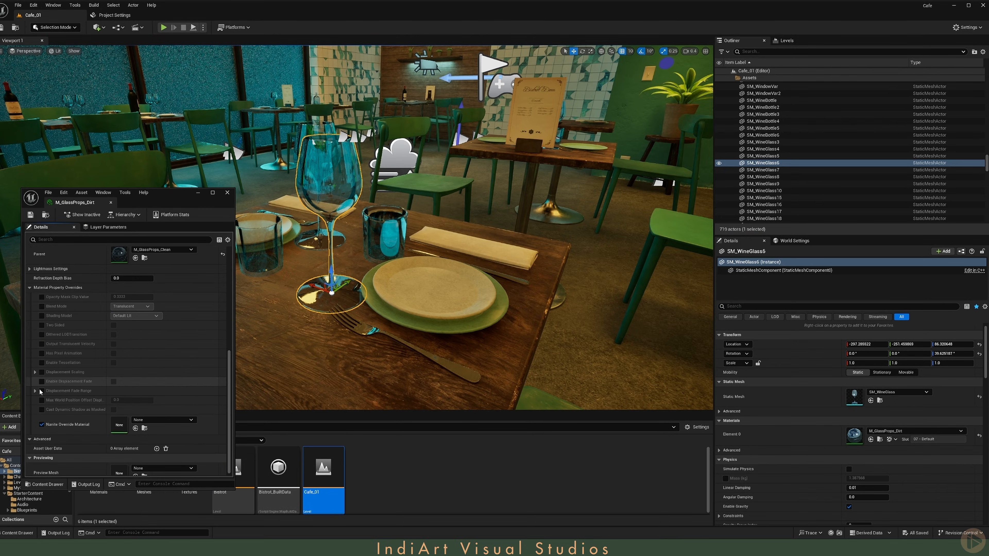
scroll(39, 390, up, 3)
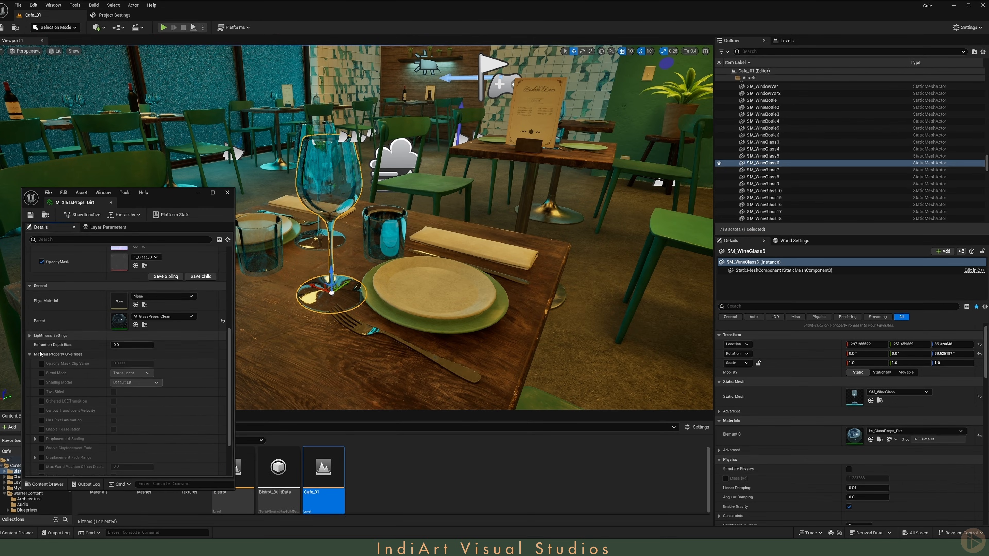
scroll(82, 347, down, 2)
scroll(81, 348, down, 1)
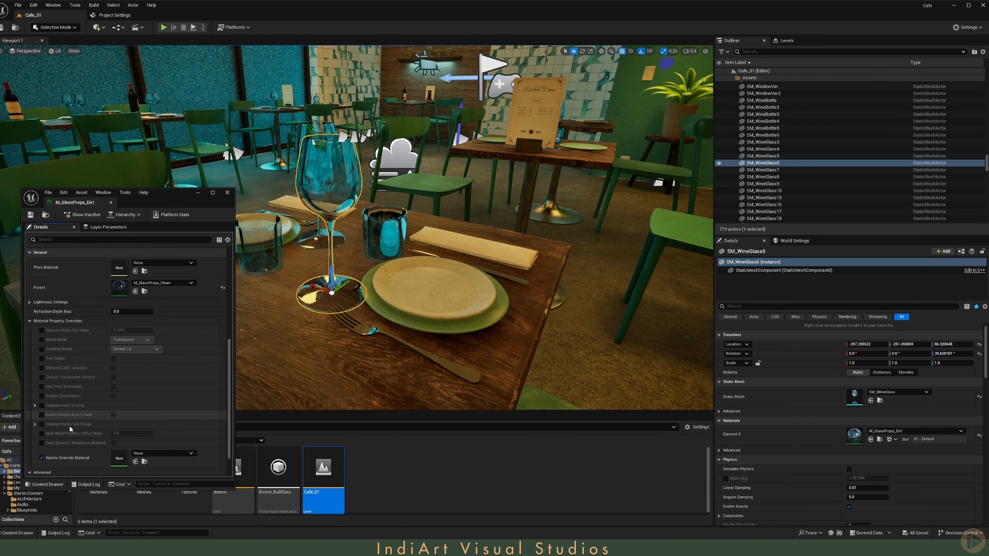
click(41, 443)
click(113, 443)
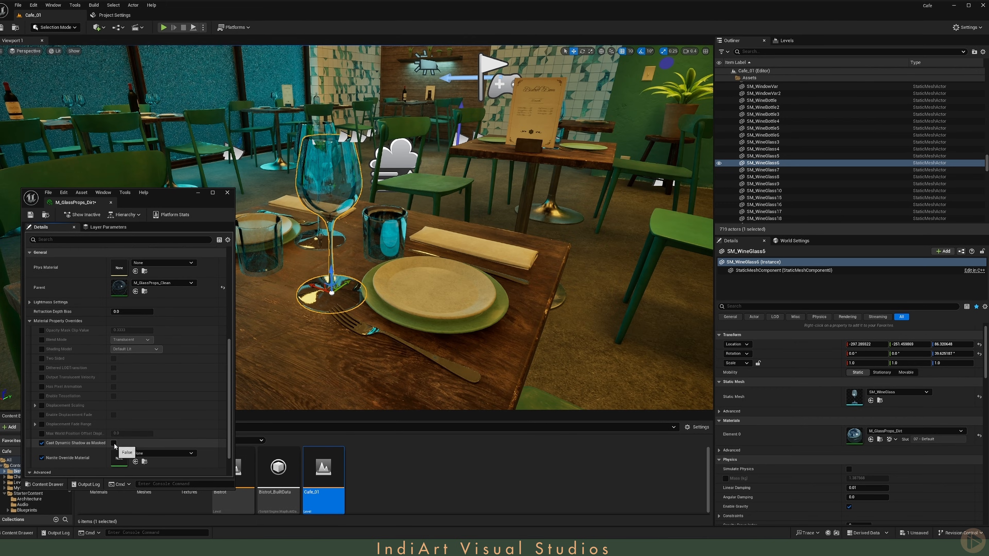
click(30, 214)
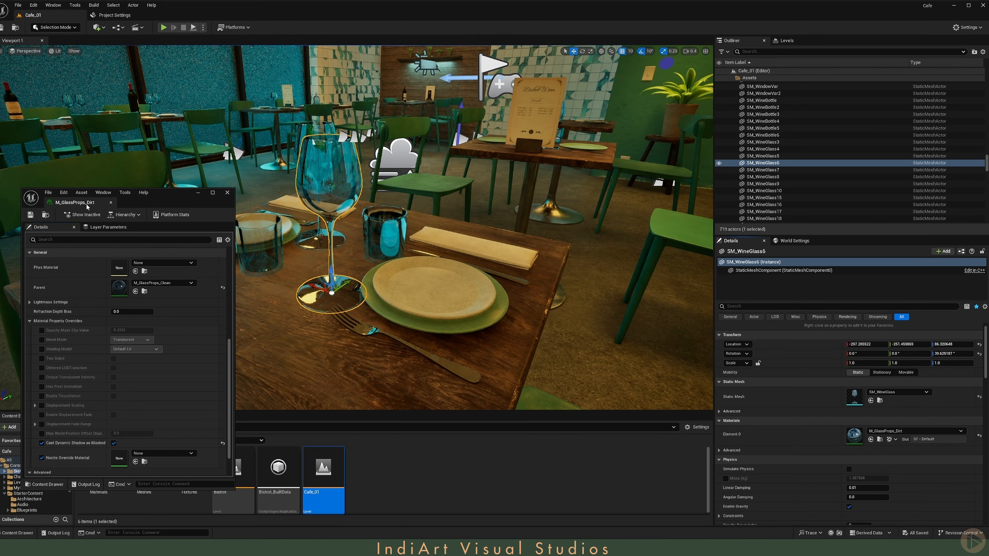
Step: Add a spot light to the level above the dining table
click(98, 27)
mouse_move(129, 101)
mouse_move(187, 121)
mouse_down()
mouse_move(356, 249)
mouse_move(339, 273)
mouse_up()
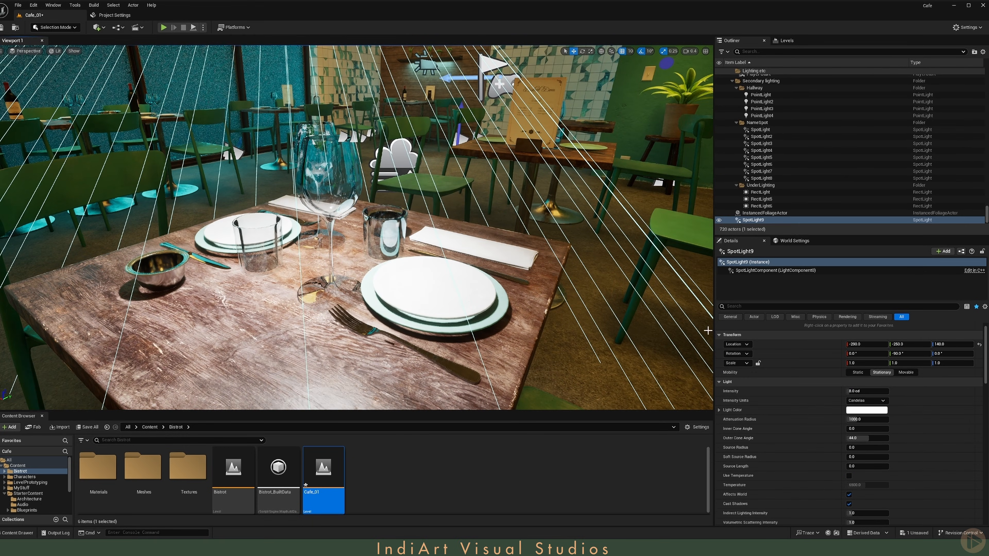
Step: Filter the spot light's details for mega, keep Allow MegaLights on, and set MegaLights Shadow Method to Virtual Shadow Map
click(767, 305)
text(mega)
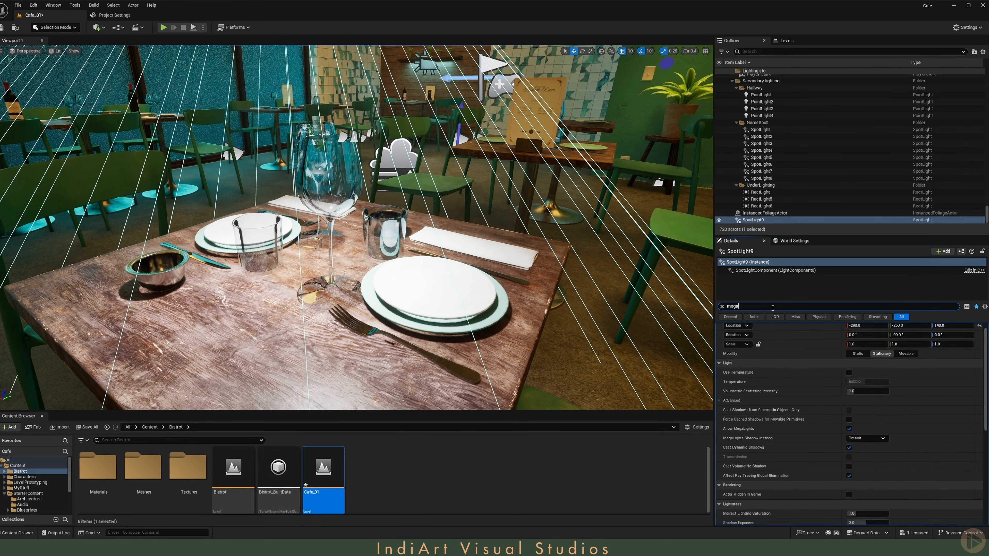
click(851, 346)
click(852, 346)
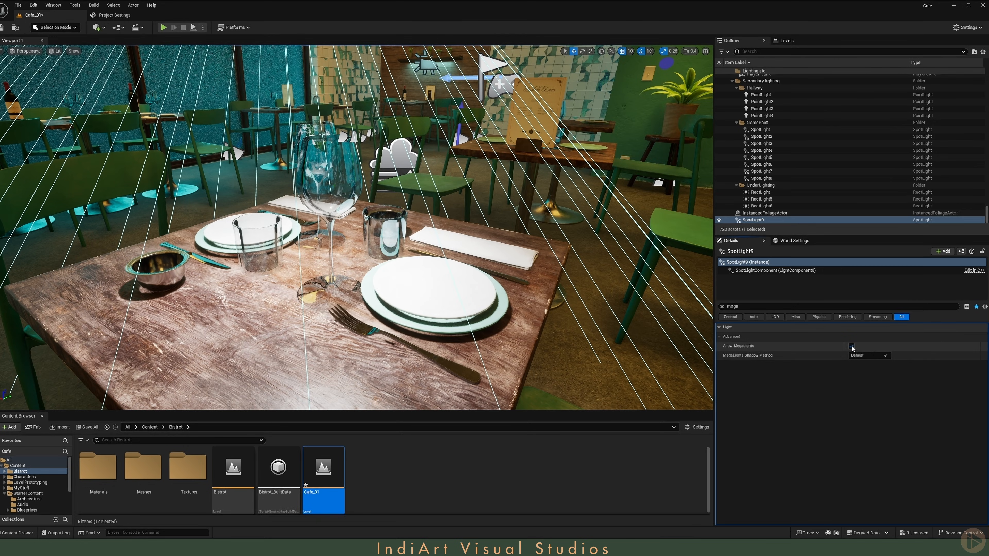
click(851, 347)
click(852, 347)
click(852, 346)
click(852, 347)
click(850, 355)
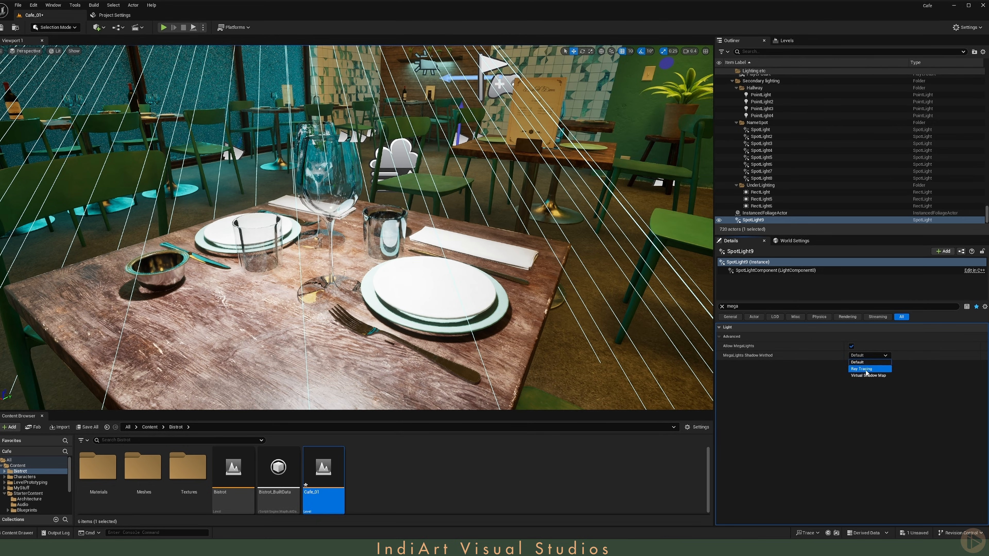
click(862, 375)
Step: Inspect the wine glass shadows on the table up close in game view
mouse_move(421, 248)
right_down()
mouse_move(429, 250)
mouse_move(424, 241)
right_up()
key(q)
key(e)
scroll(422, 248, down, 1)
key(g)
key(q)
scroll(421, 248, down, 2)
key(w)
key(s)
key(a)
key(s)
right_drag(173, 215, 174, 215)
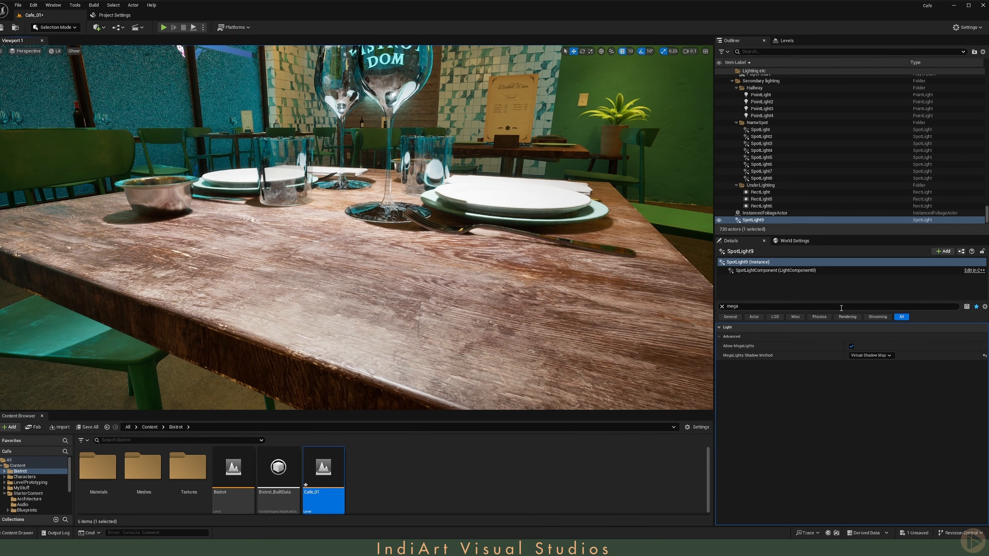
Step: Switch the spot light's MegaLights Shadow Method to Default and compare the table shadows
click(870, 355)
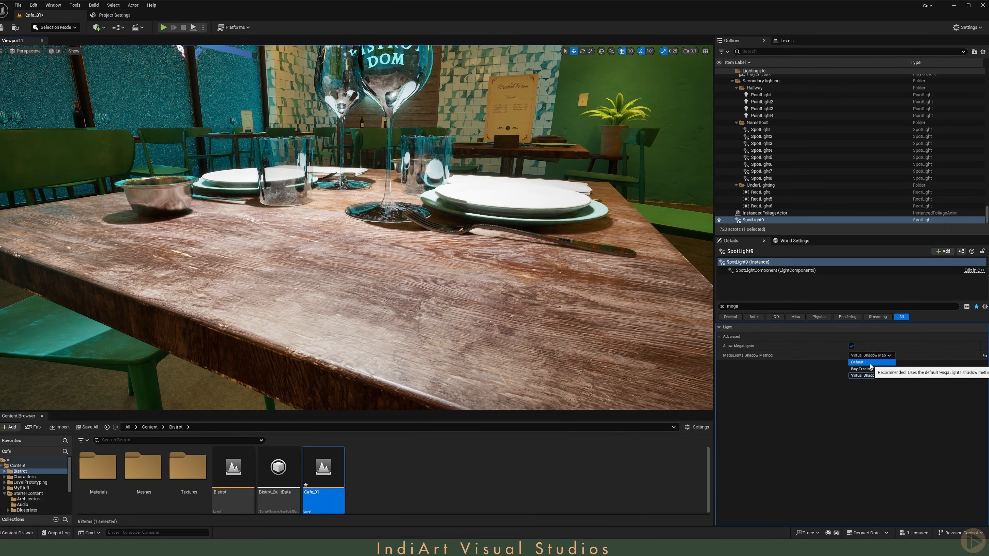
click(870, 363)
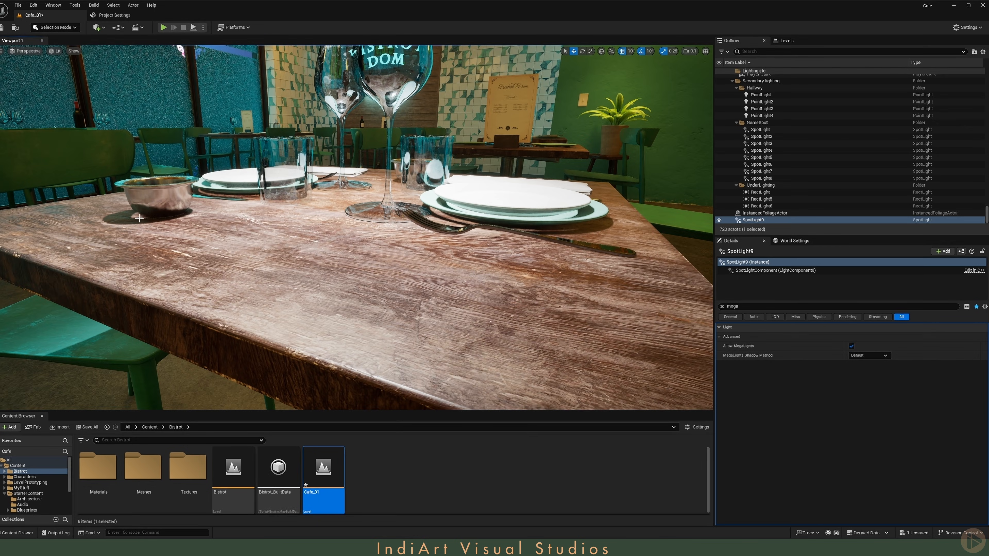
mouse_move(139, 218)
right_down()
mouse_move(140, 235)
mouse_move(178, 239)
mouse_move(143, 234)
right_up()
key(s)
scroll(139, 218, up, 2)
key(a)
key(w)
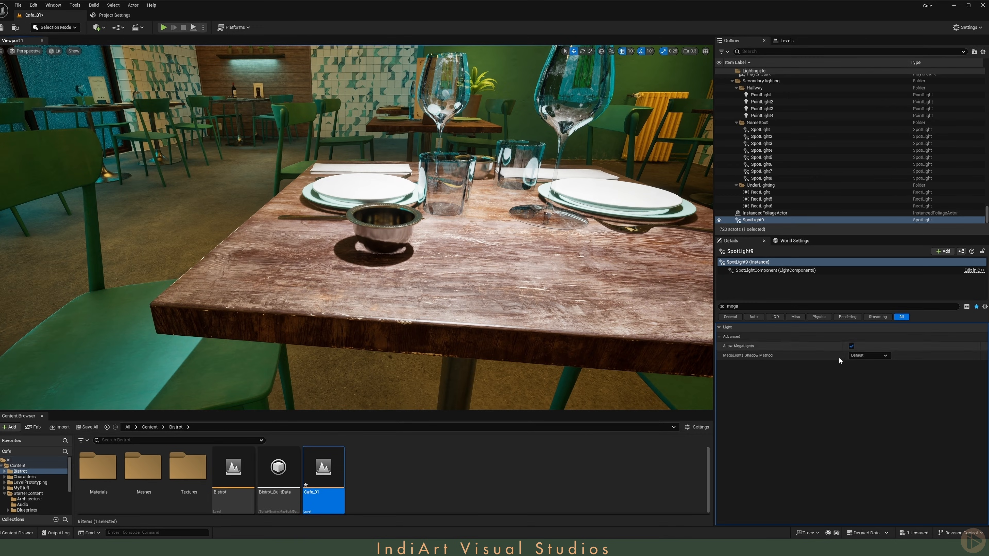
Step: Toggle Allow MegaLights off and on, and set the spot light's shadow method back to Virtual Shadow Map
click(851, 346)
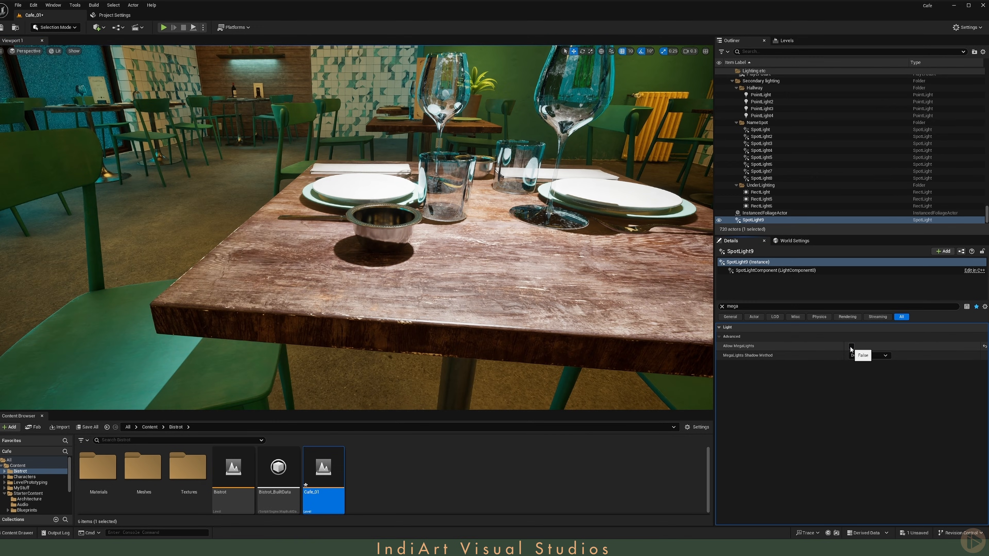
click(851, 347)
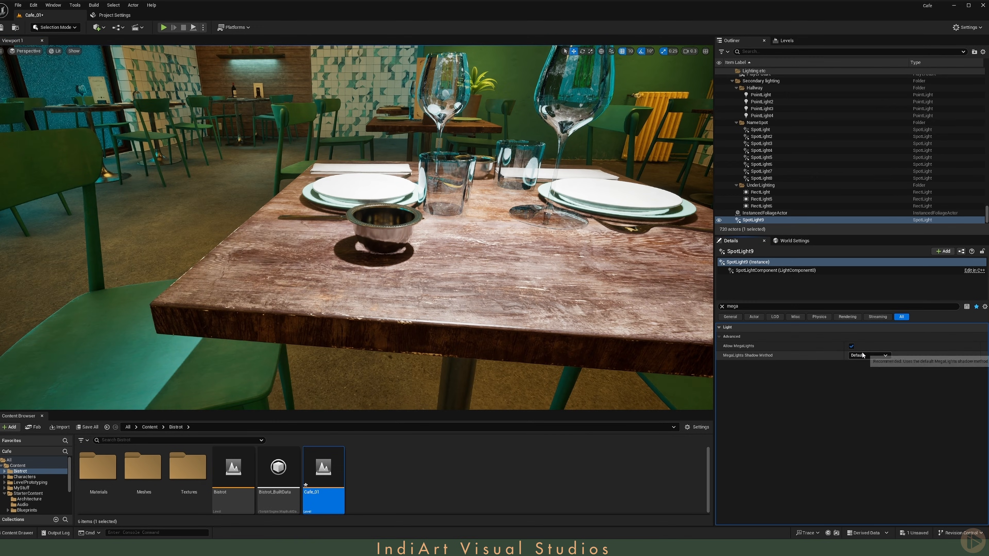
click(868, 355)
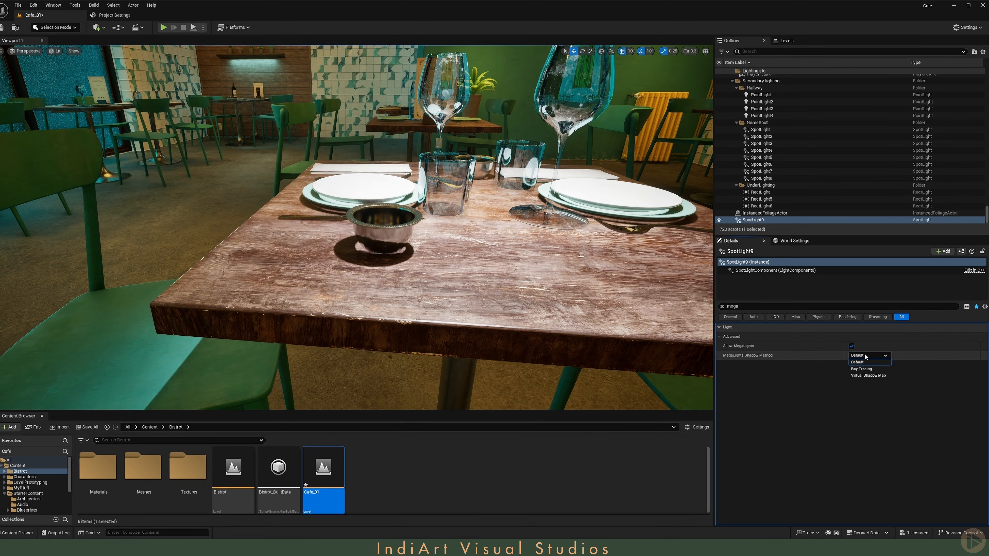
click(863, 376)
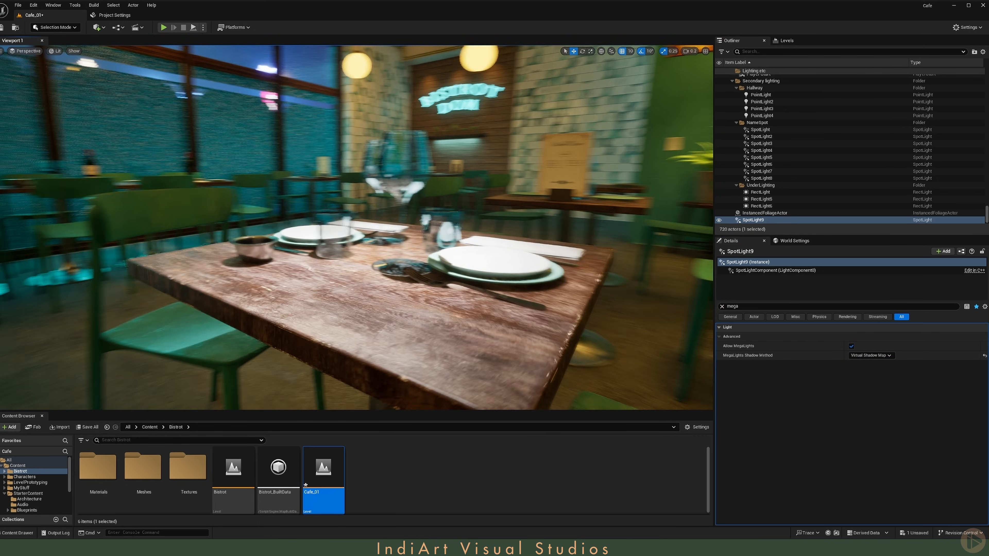
Step: Delete the added spot light
key(Delete)
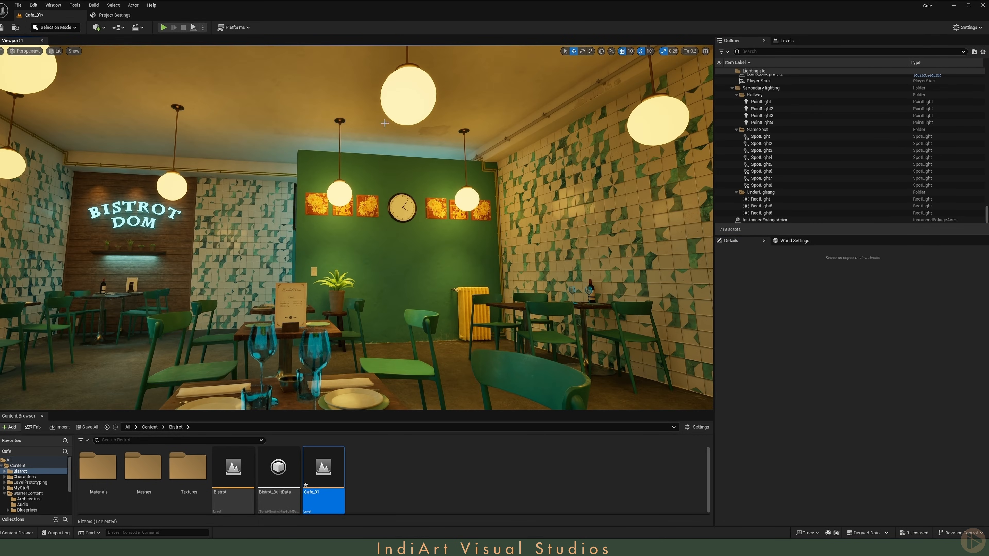
scroll(797, 161, up, 5)
Step: Open the BP_Lamp blueprint of Lamp_Blueprint9 and filter its light component's details for MegaLights settings
click(797, 159)
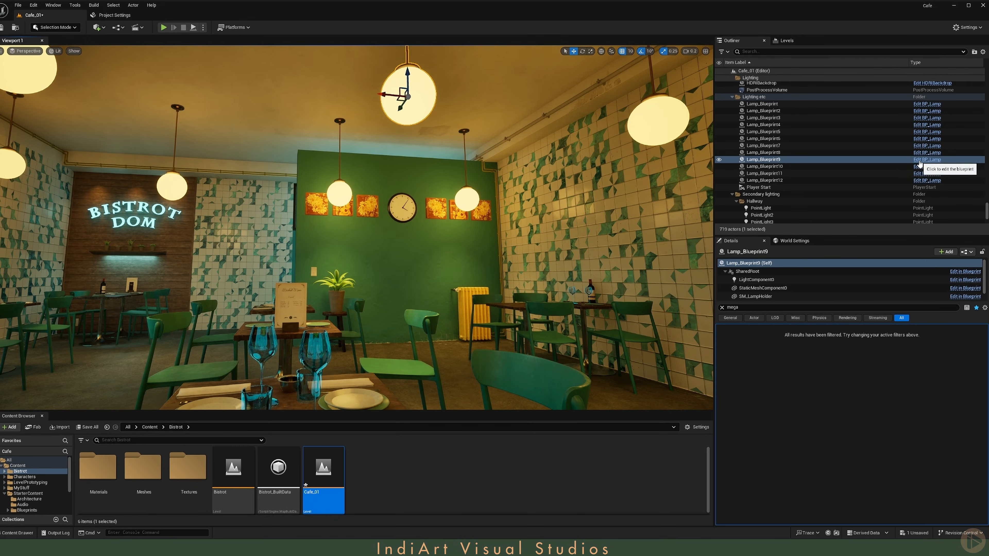
click(927, 180)
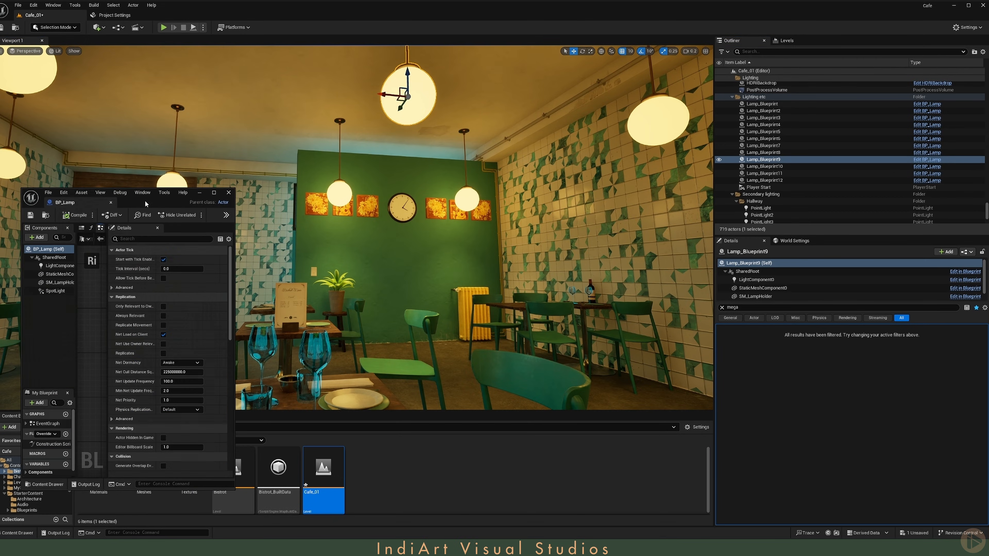
drag(155, 202, 335, 136)
click(239, 200)
drag(289, 223, 316, 222)
click(353, 174)
text(mega)
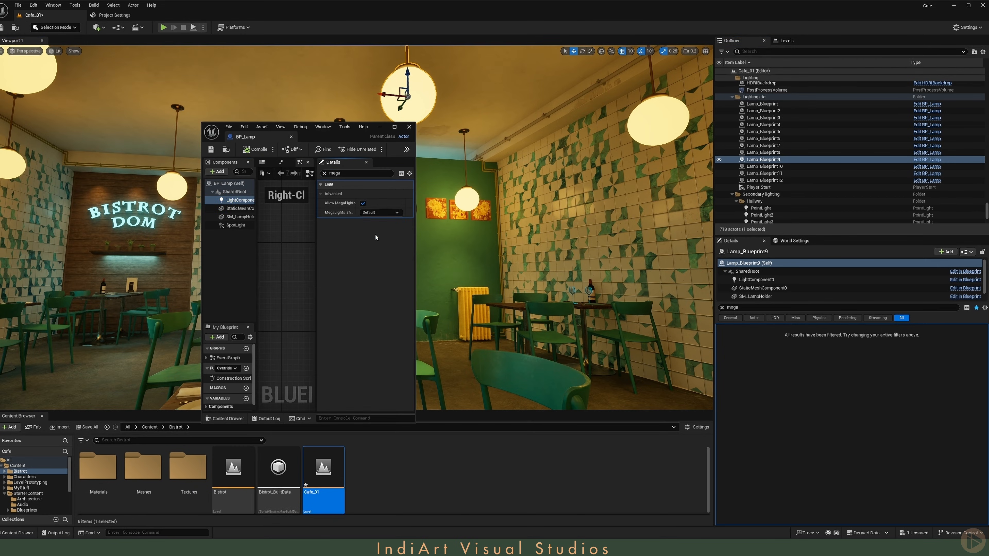
click(381, 233)
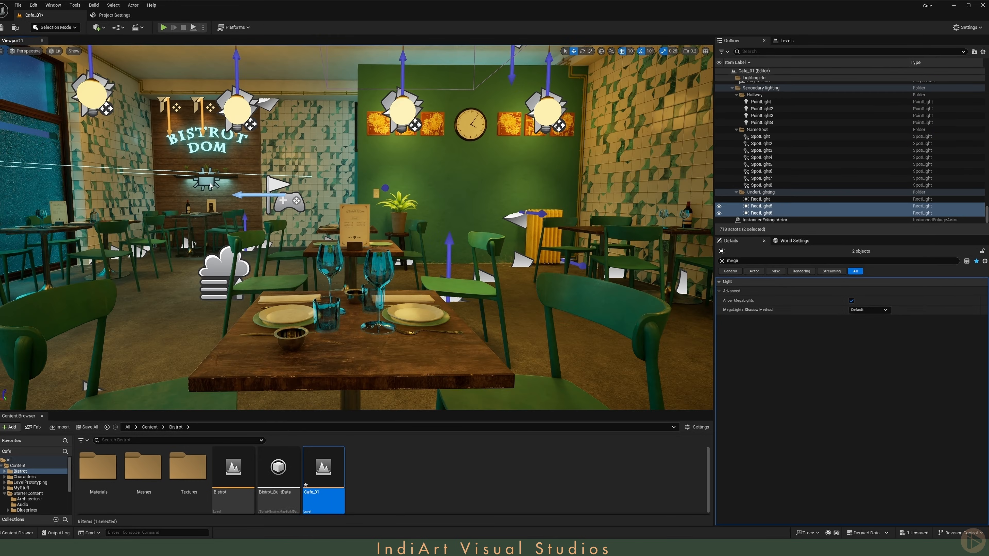
Step: Select the three under-lighting rect lights and set their MegaLights Shadow Method to Virtual Shadow Map
ctrl+click(210, 185)
click(868, 310)
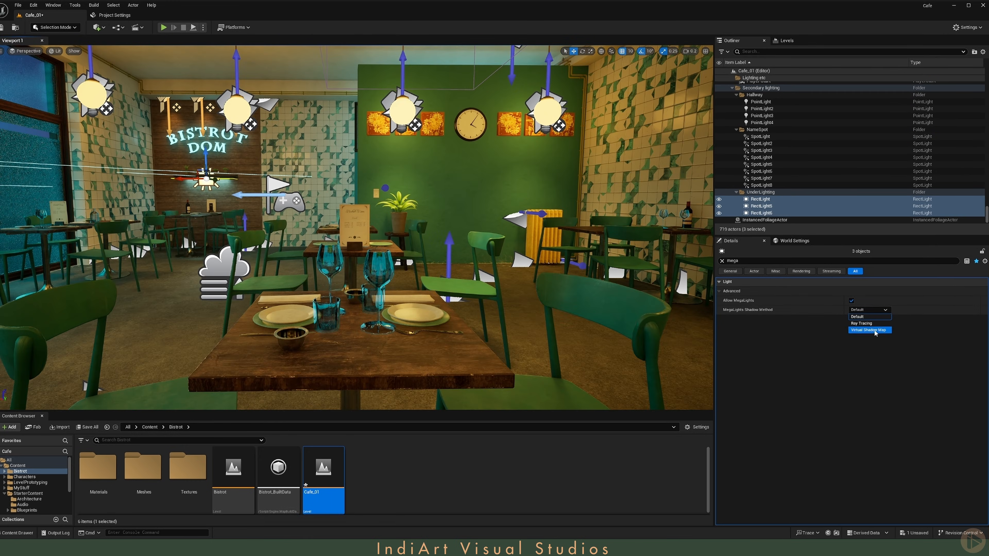
click(869, 329)
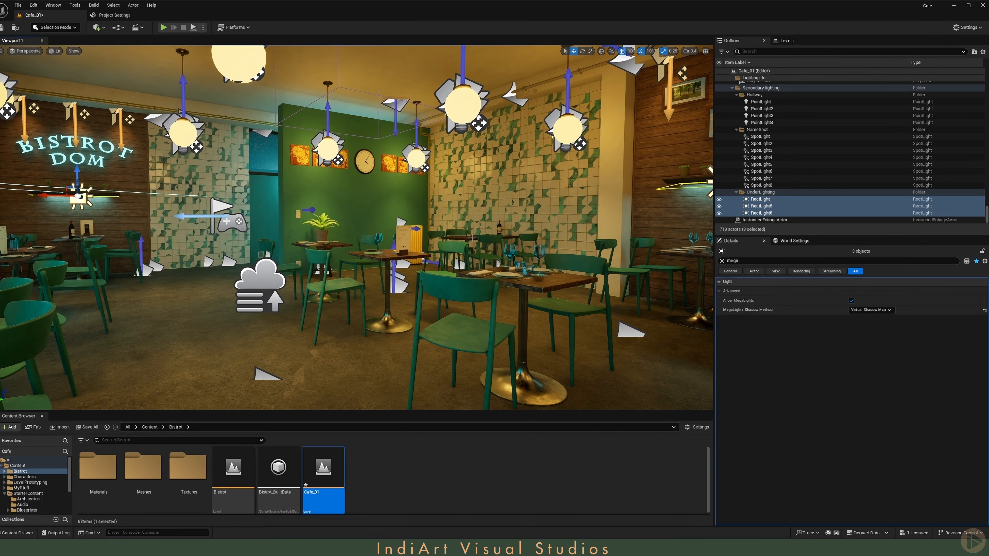
Step: Inspect the café lighting and glass shadows around the tables in the viewport
right_drag(450, 186, 479, 237)
key(d)
scroll(422, 165, down, 1)
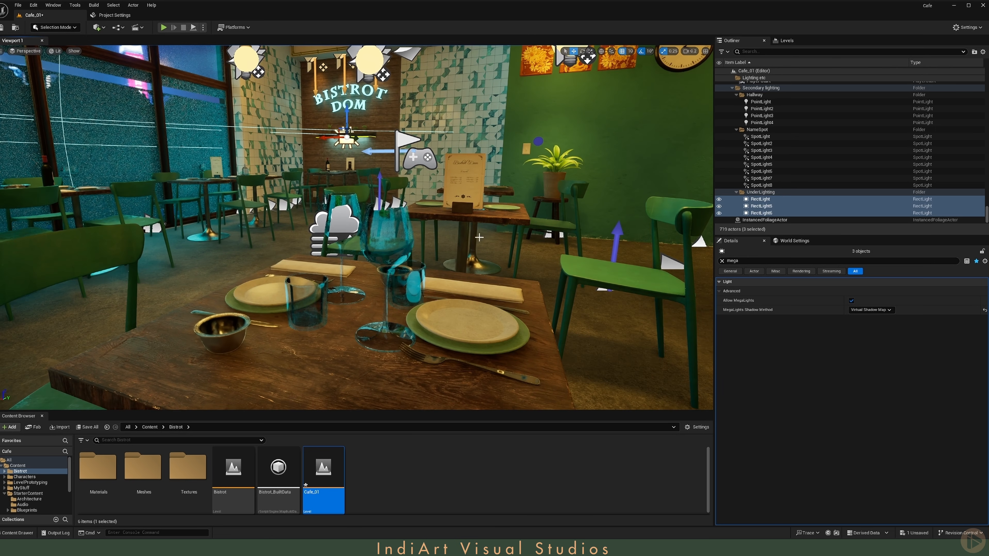
key(s)
scroll(412, 194, up, 2)
right_drag(373, 209, 441, 196)
key(a)
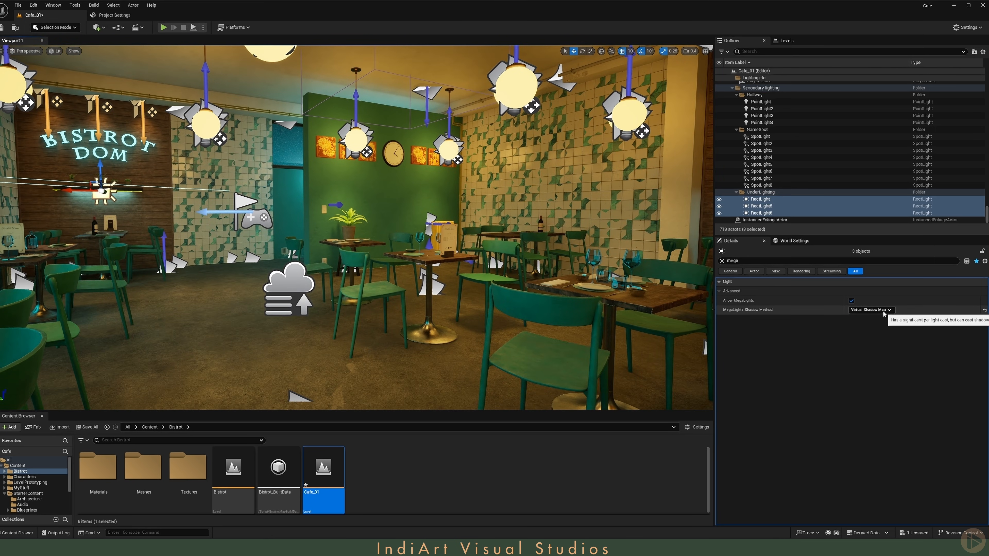